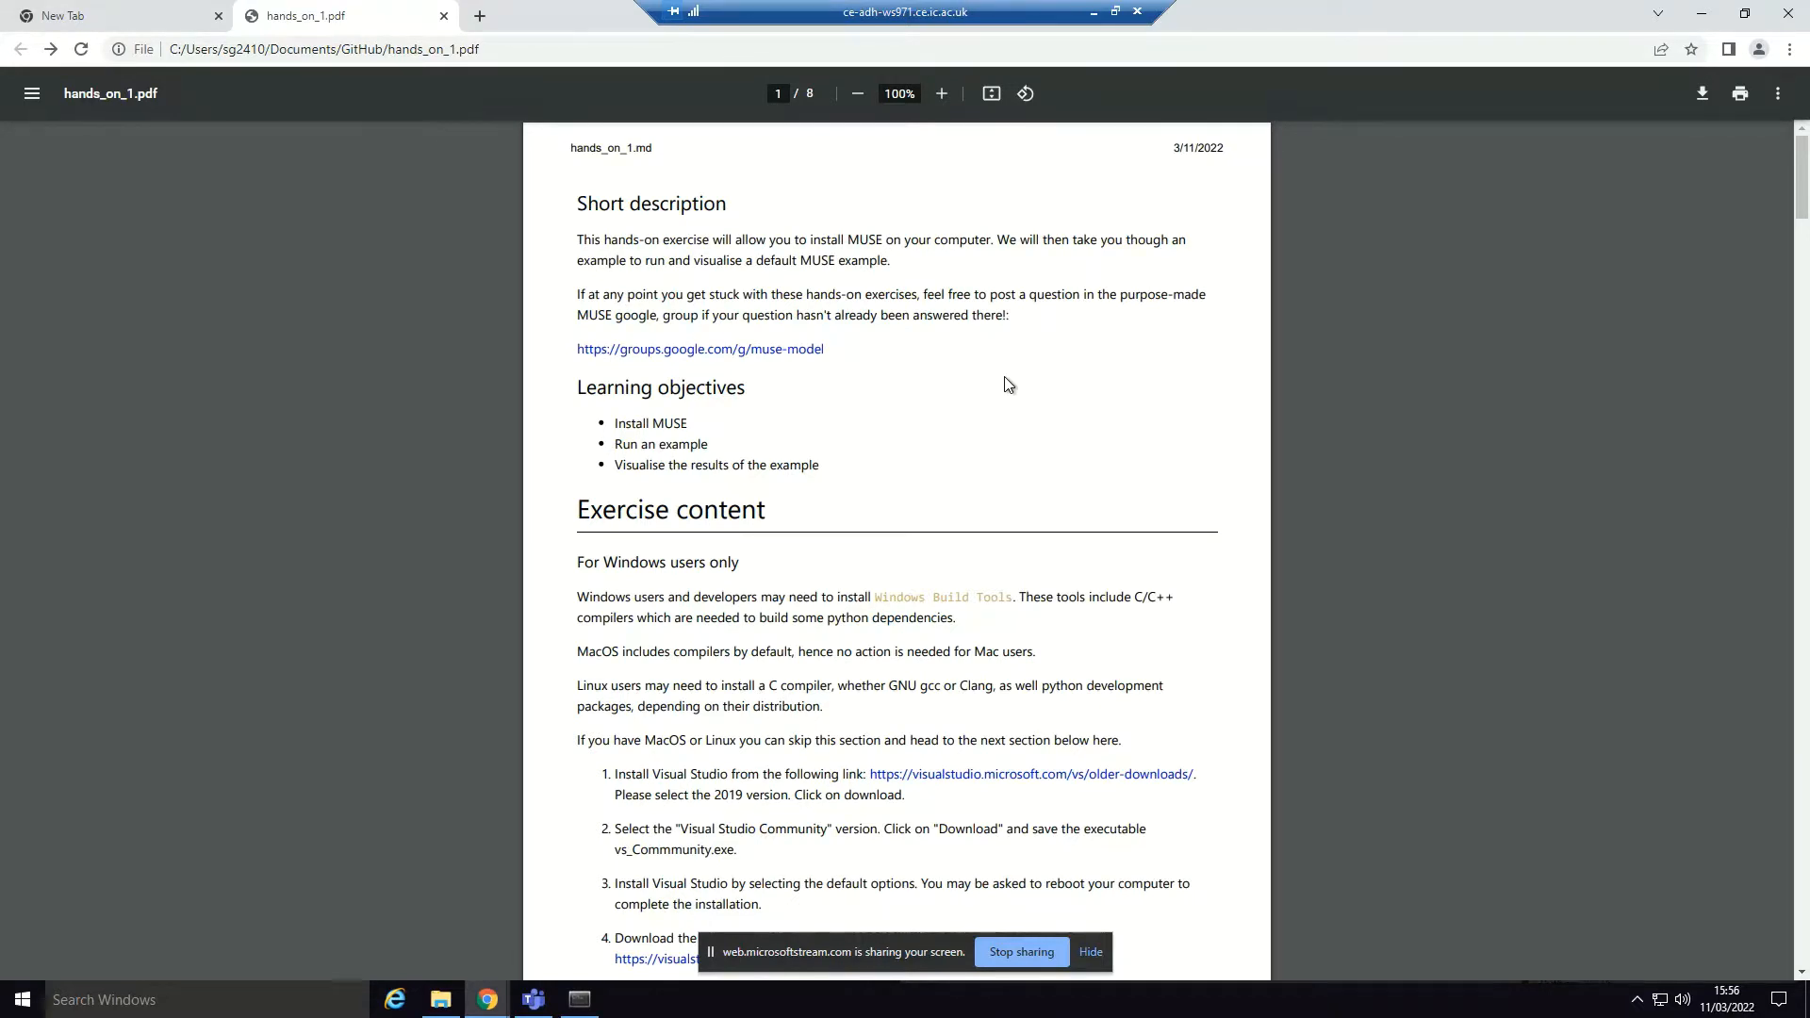
Step: Open the Visual Studio older-downloads link from instruction 1 of hands_on_1.pdf in a new window
{"action": "mouse_move", "coordinate": [1803, 181]}
{"action": "left_mouse_down"}
{"action": "mouse_move", "coordinate": [1804, 236]}
{"action": "mouse_move", "coordinate": [1804, 202]}
{"action": "left_mouse_up"}
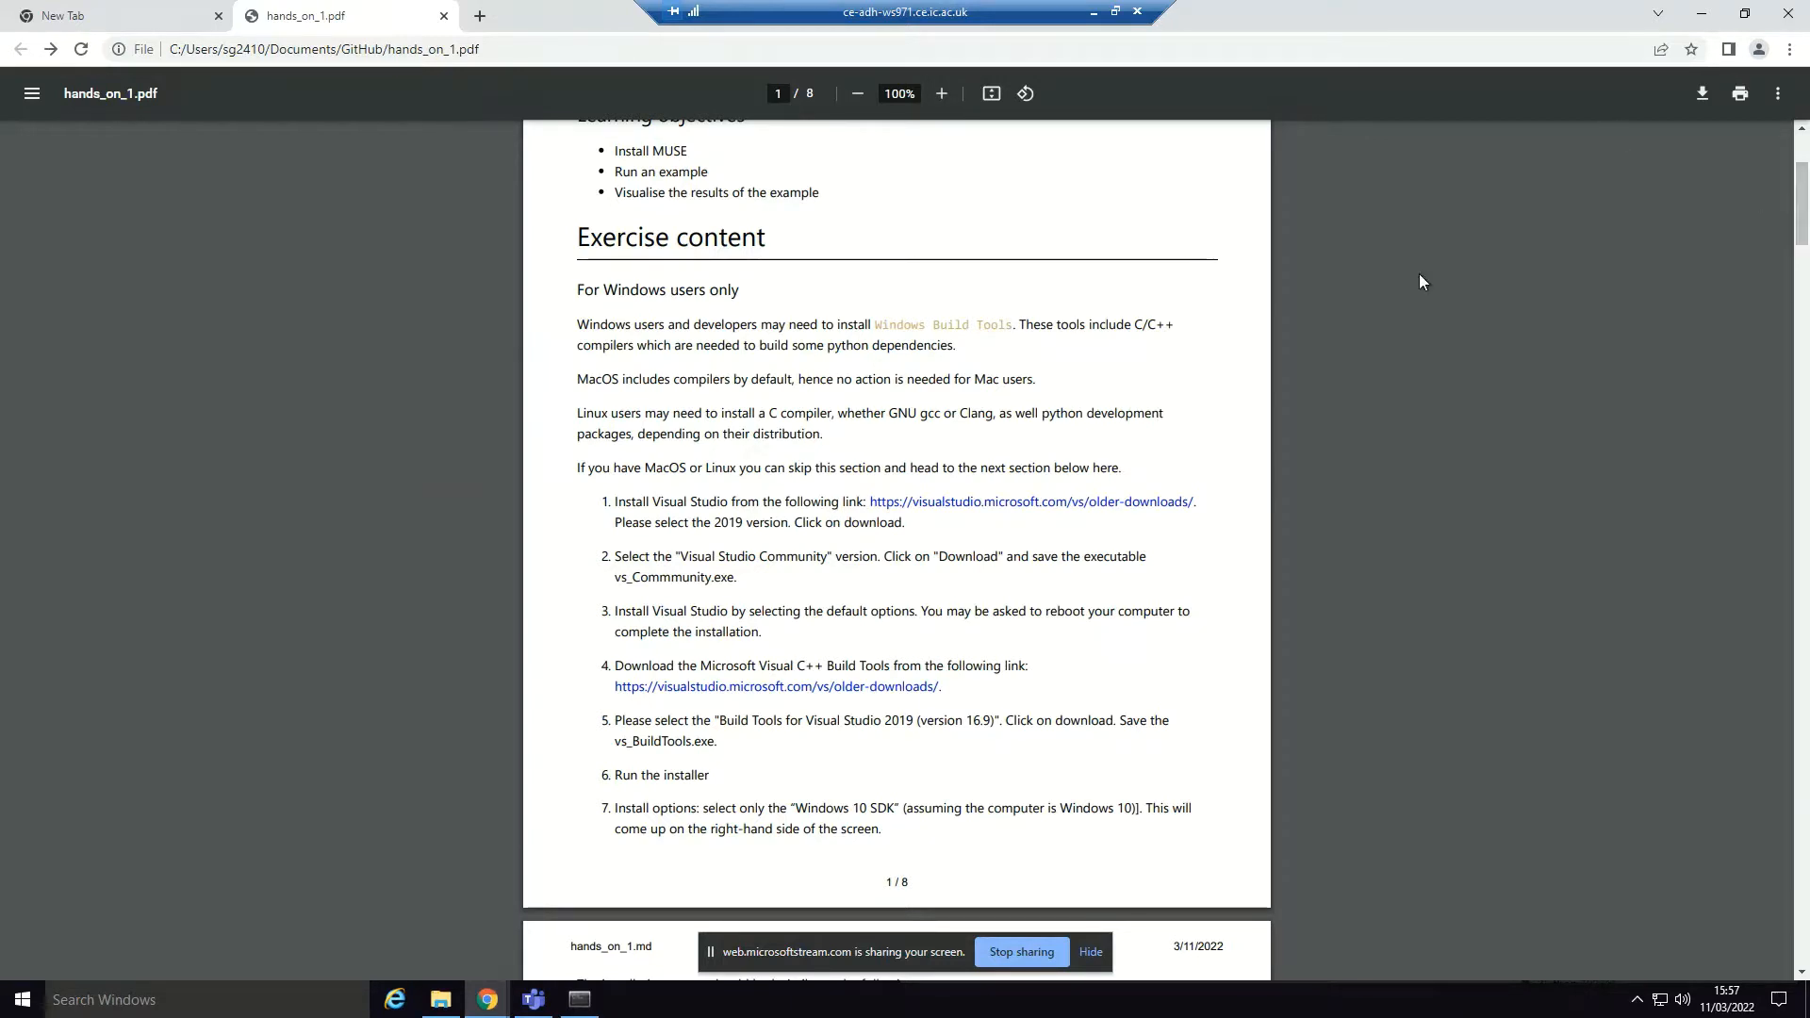
{"action": "right_click", "coordinate": [1172, 505]}
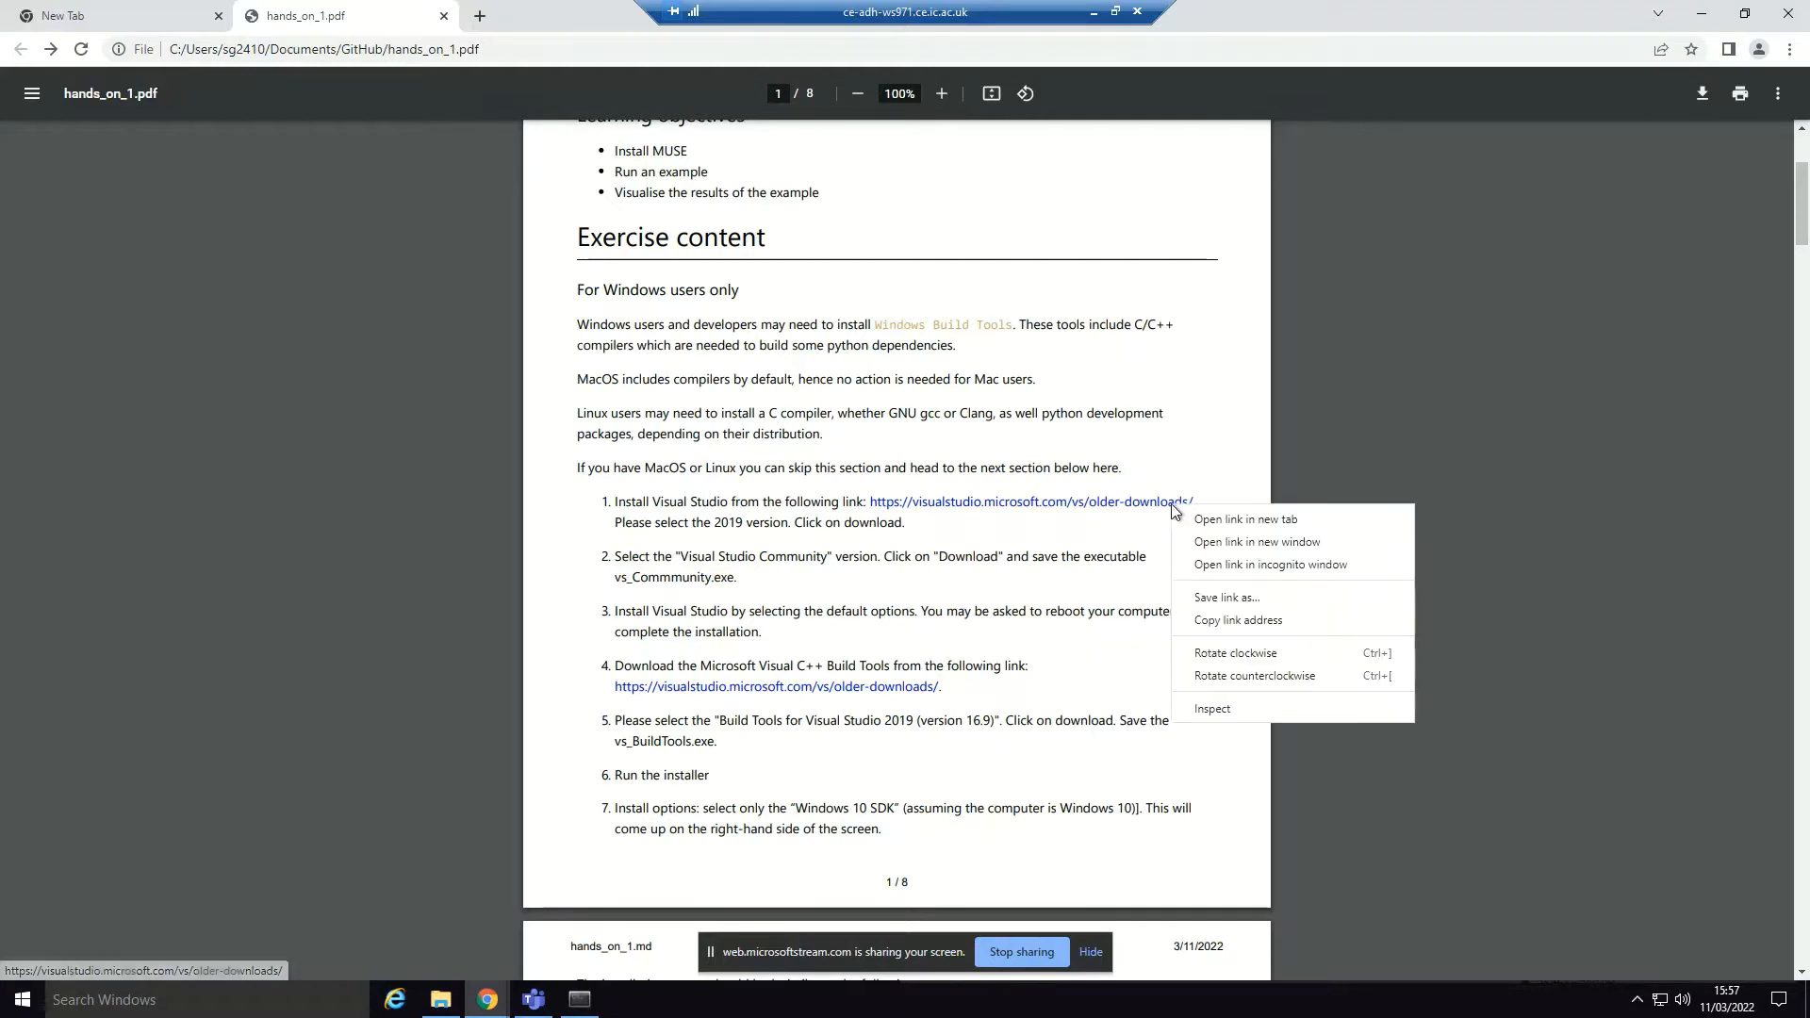
{"action": "left_click", "coordinate": [1242, 543]}
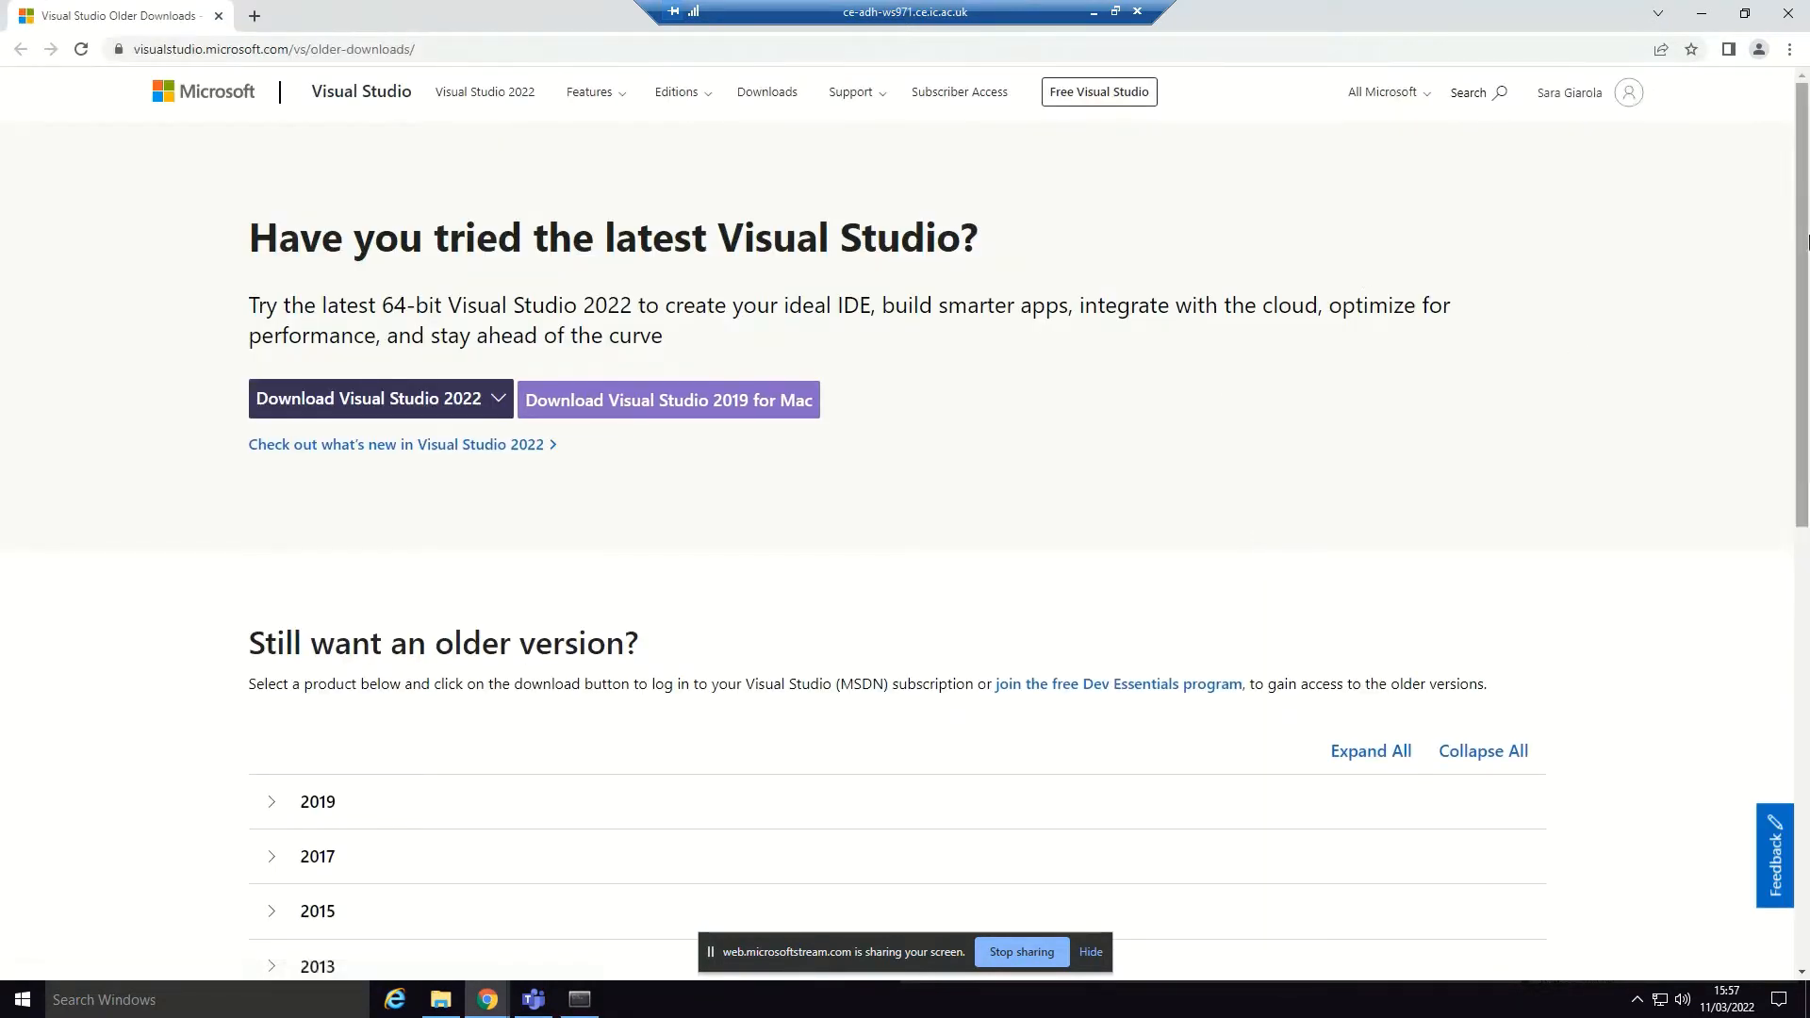
Step: Download Visual Studio Community 2019 (version 16.11) by way of the 2019 section of the older versions
{"action": "left_click_drag", "start_coordinate": [1805, 242], "coordinate": [1803, 396]}
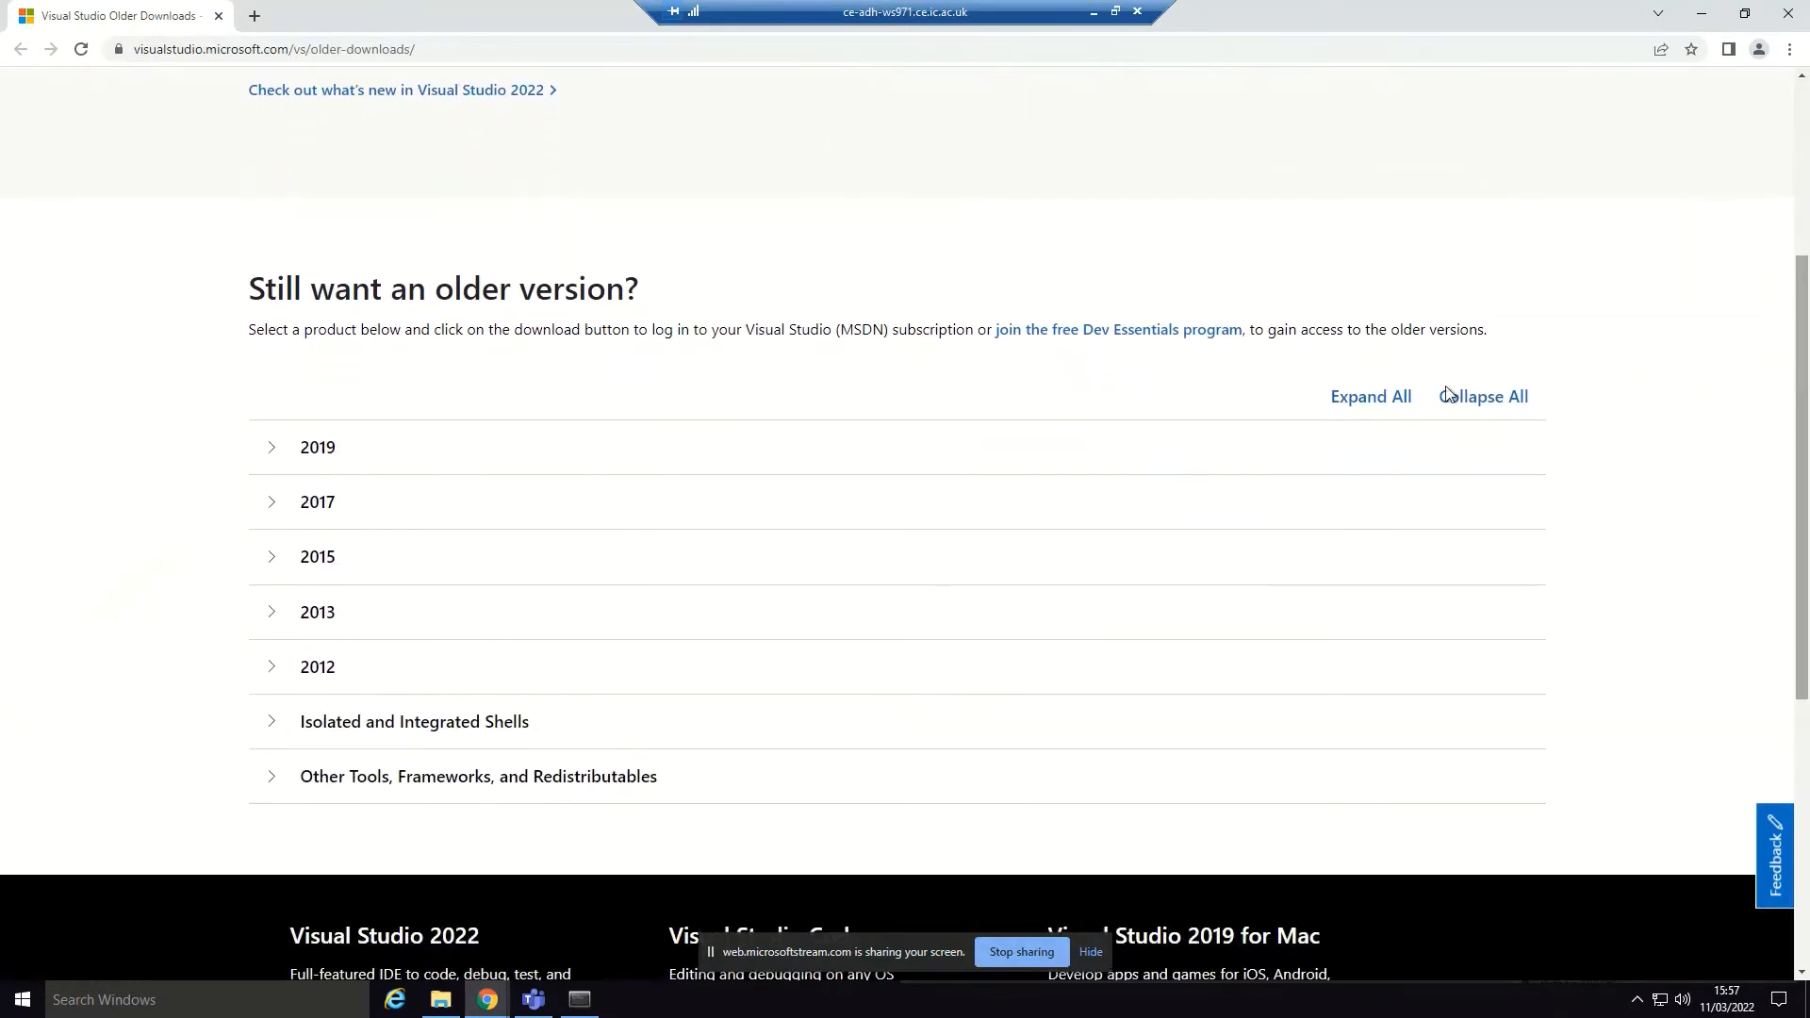
{"action": "left_click", "coordinate": [322, 461]}
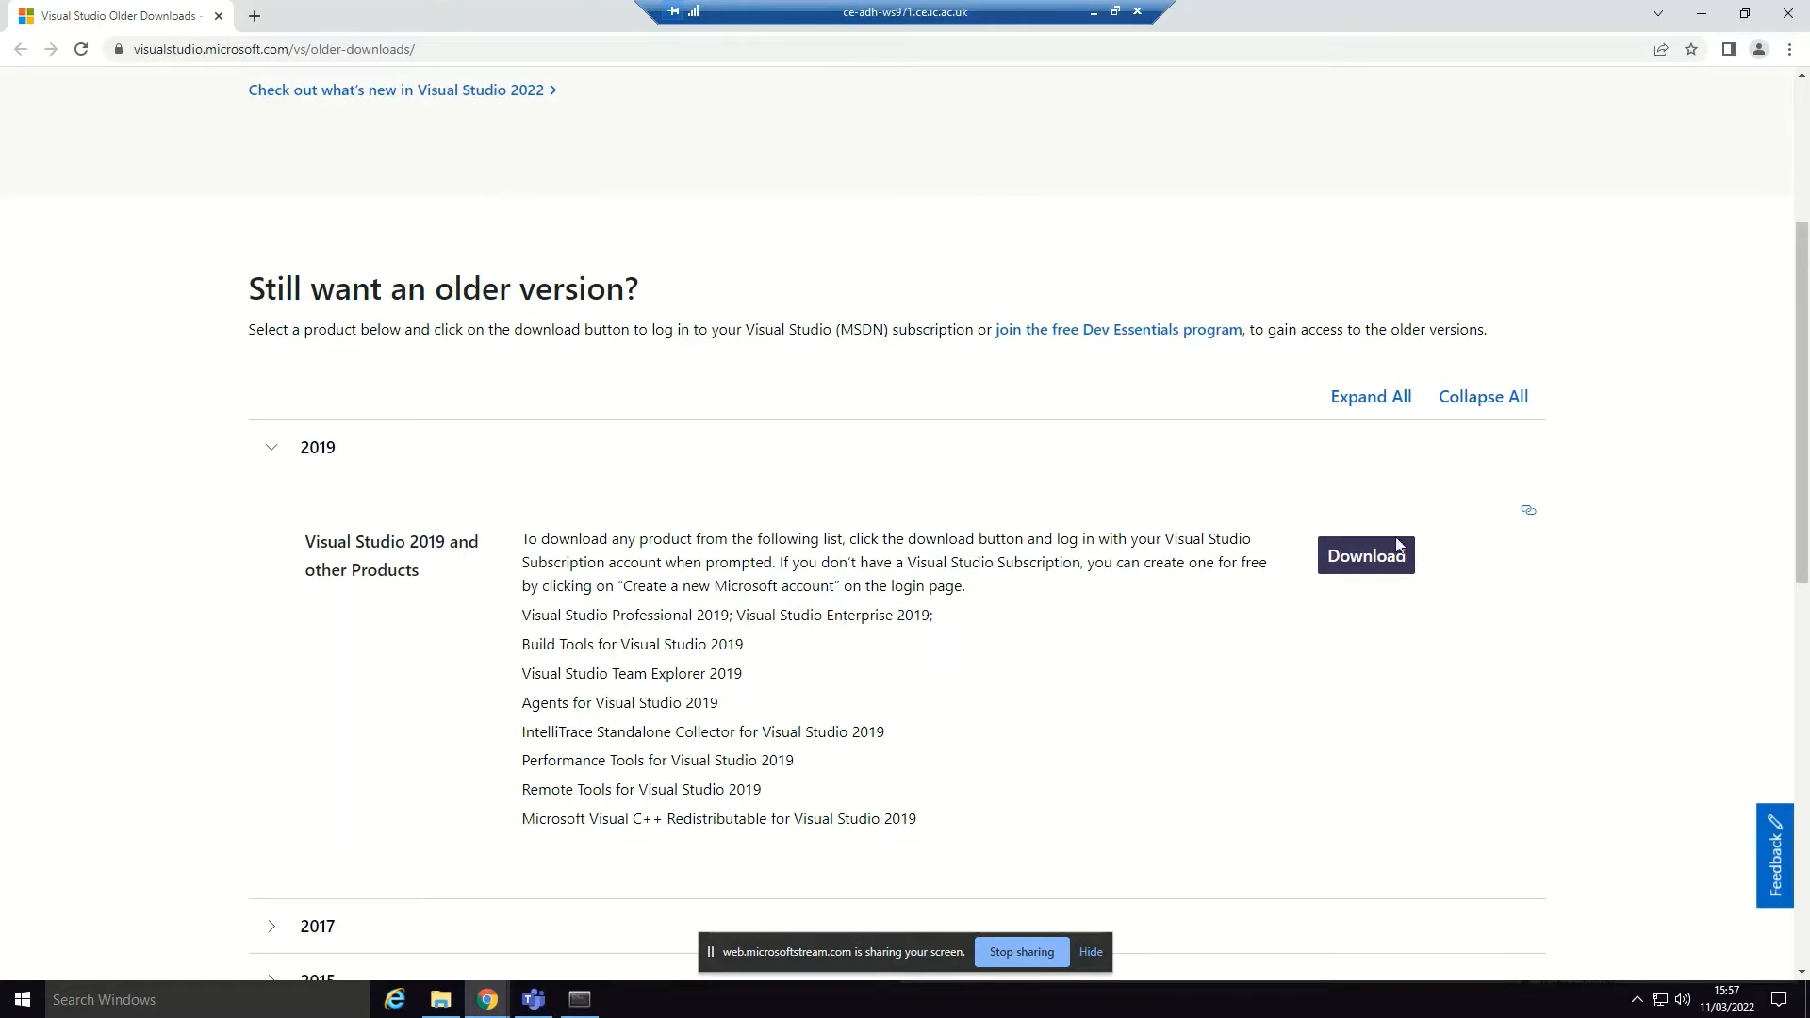
{"action": "left_click", "coordinate": [1404, 563]}
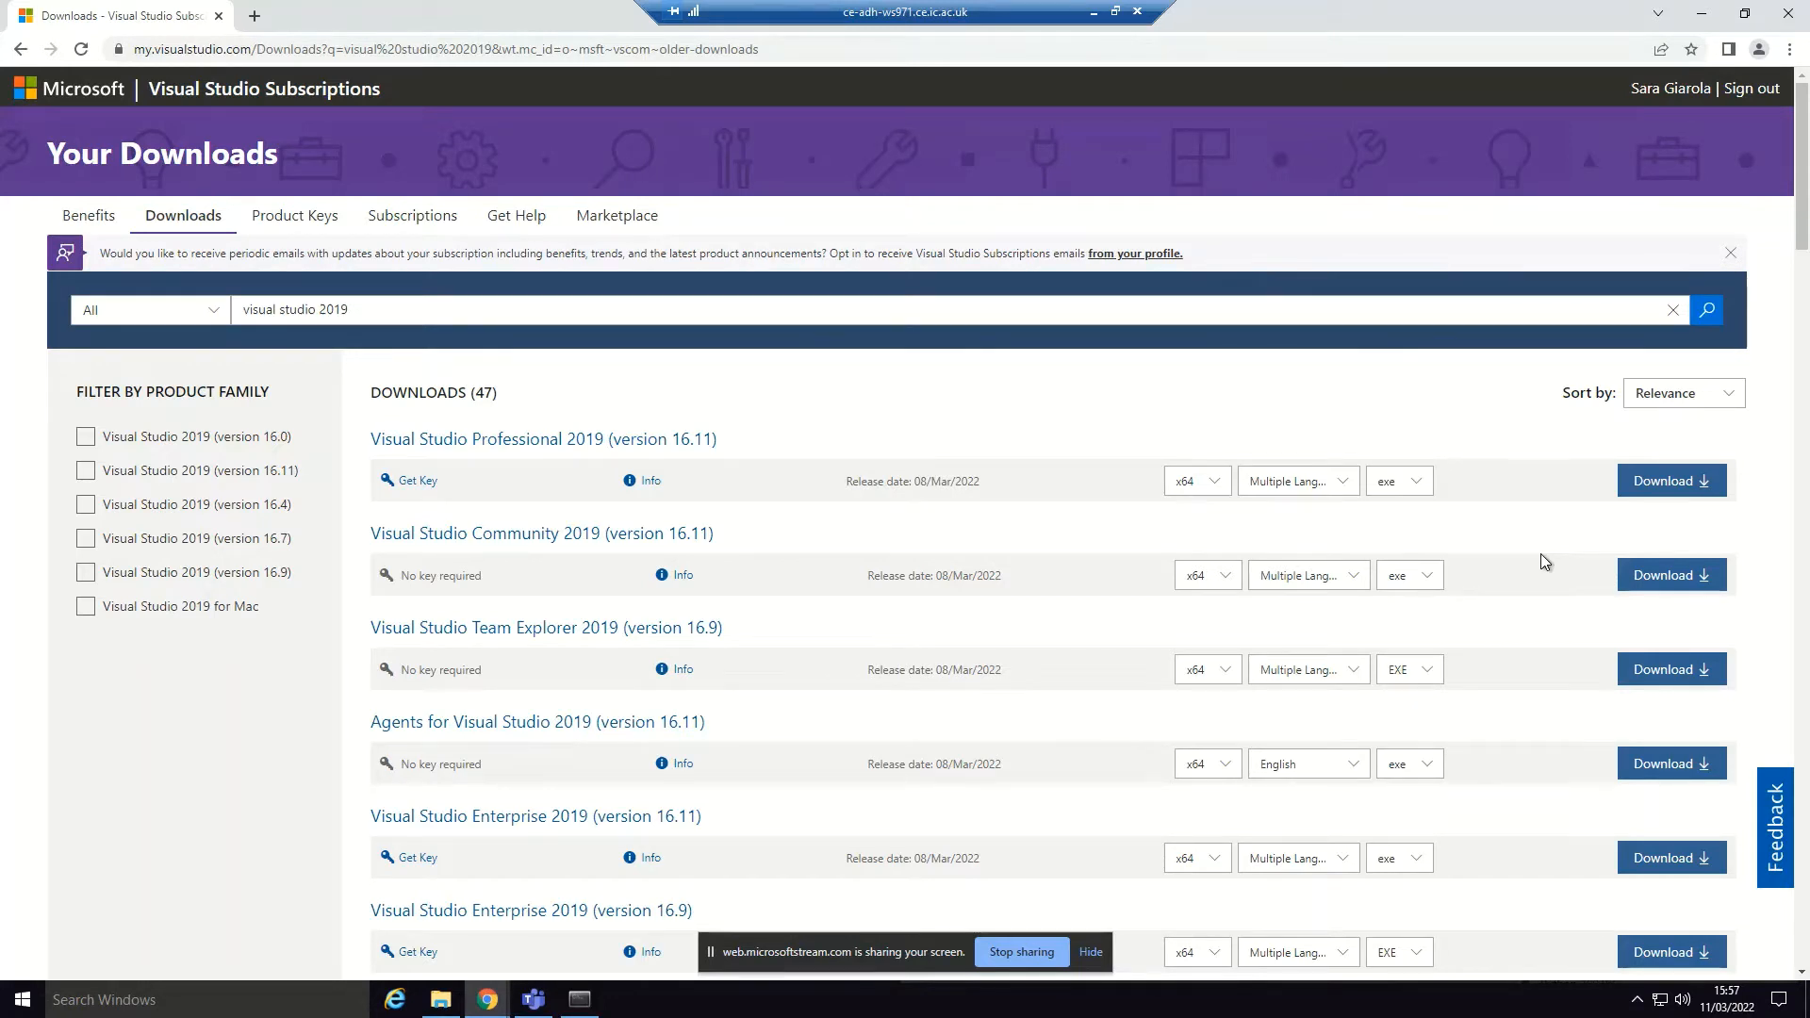
{"action": "left_click", "coordinate": [1704, 577]}
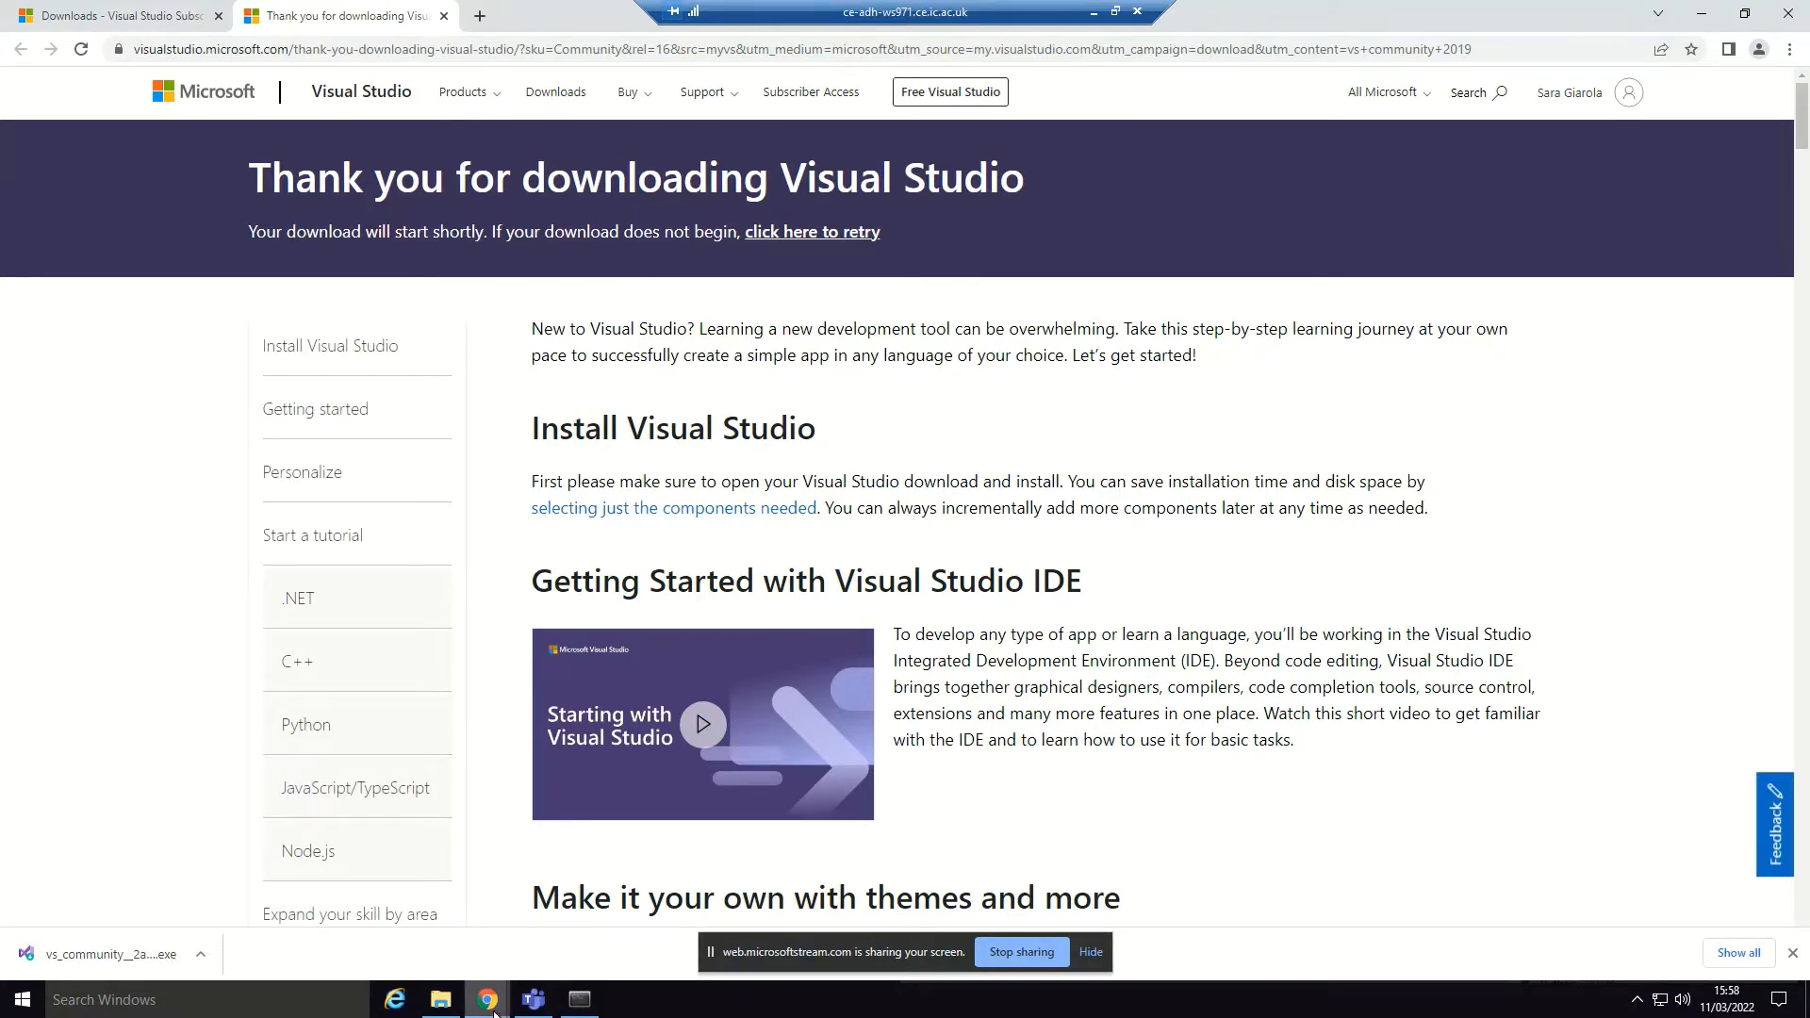
{"action": "mouse_move", "coordinate": [492, 1007]}
{"action": "mouse_move", "coordinate": [346, 935]}
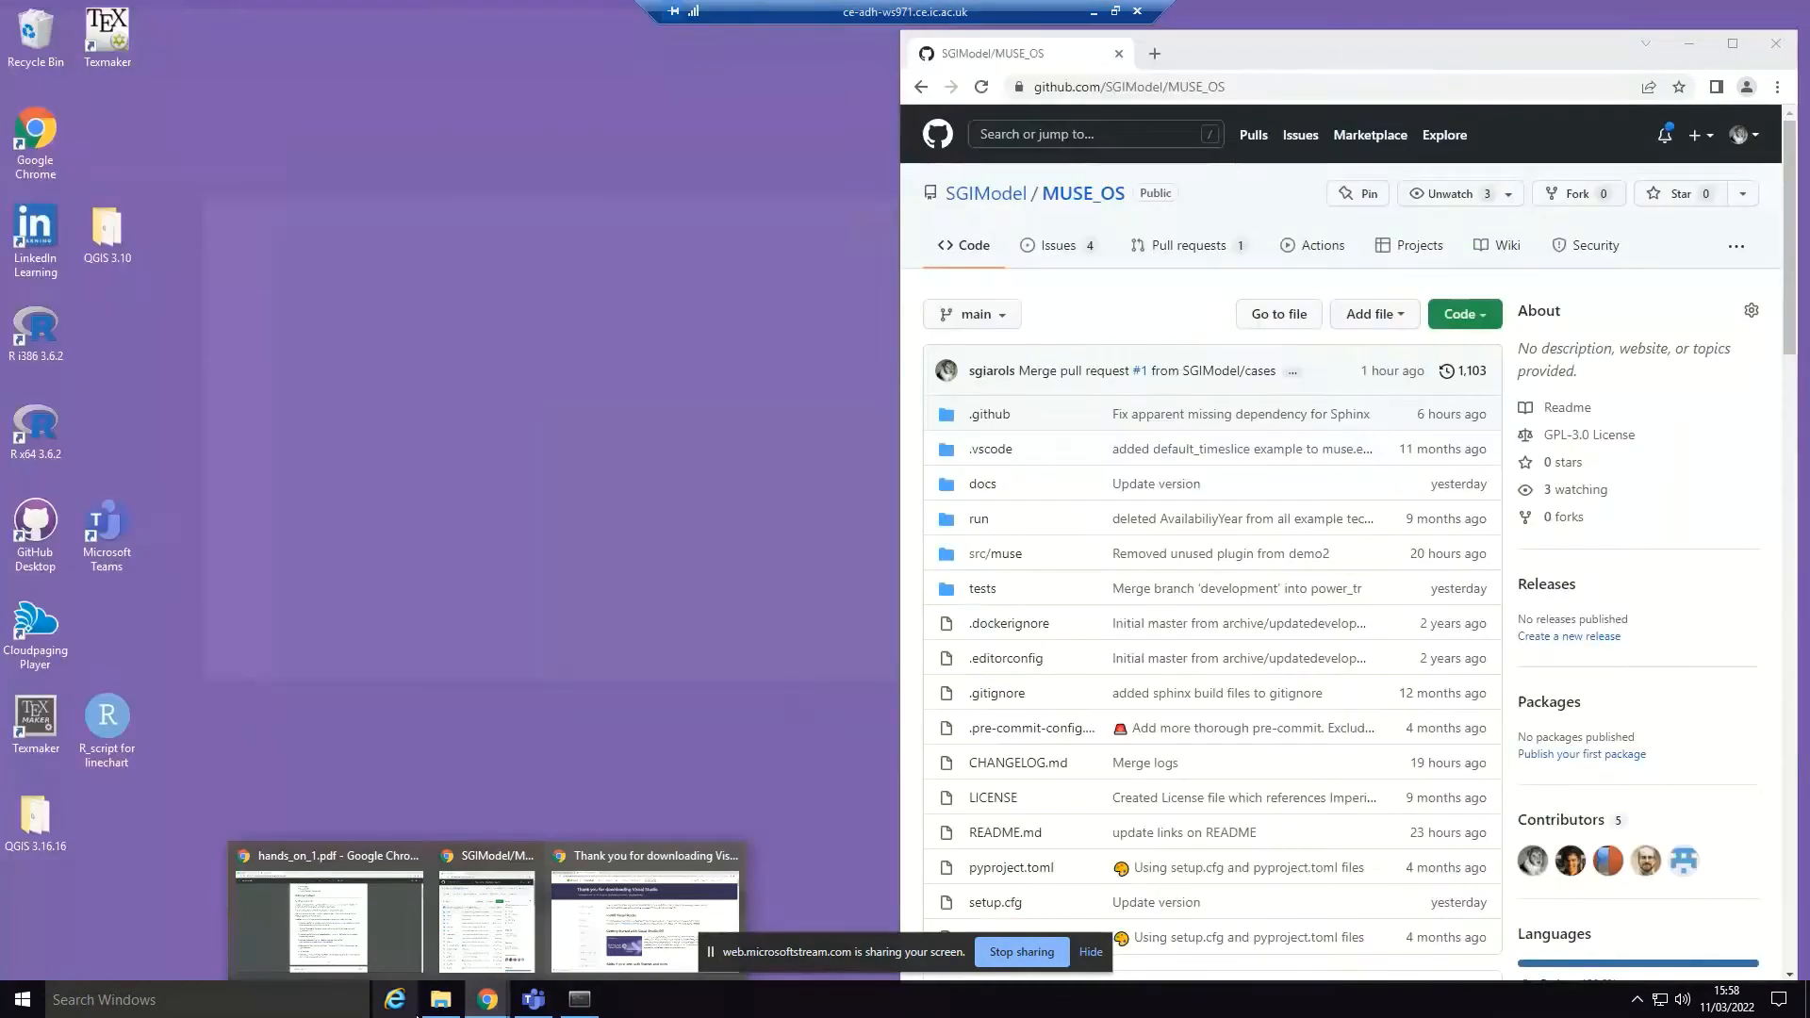
{"action": "left_click", "coordinate": [645, 919]}
{"action": "mouse_move", "coordinate": [431, 1009]}
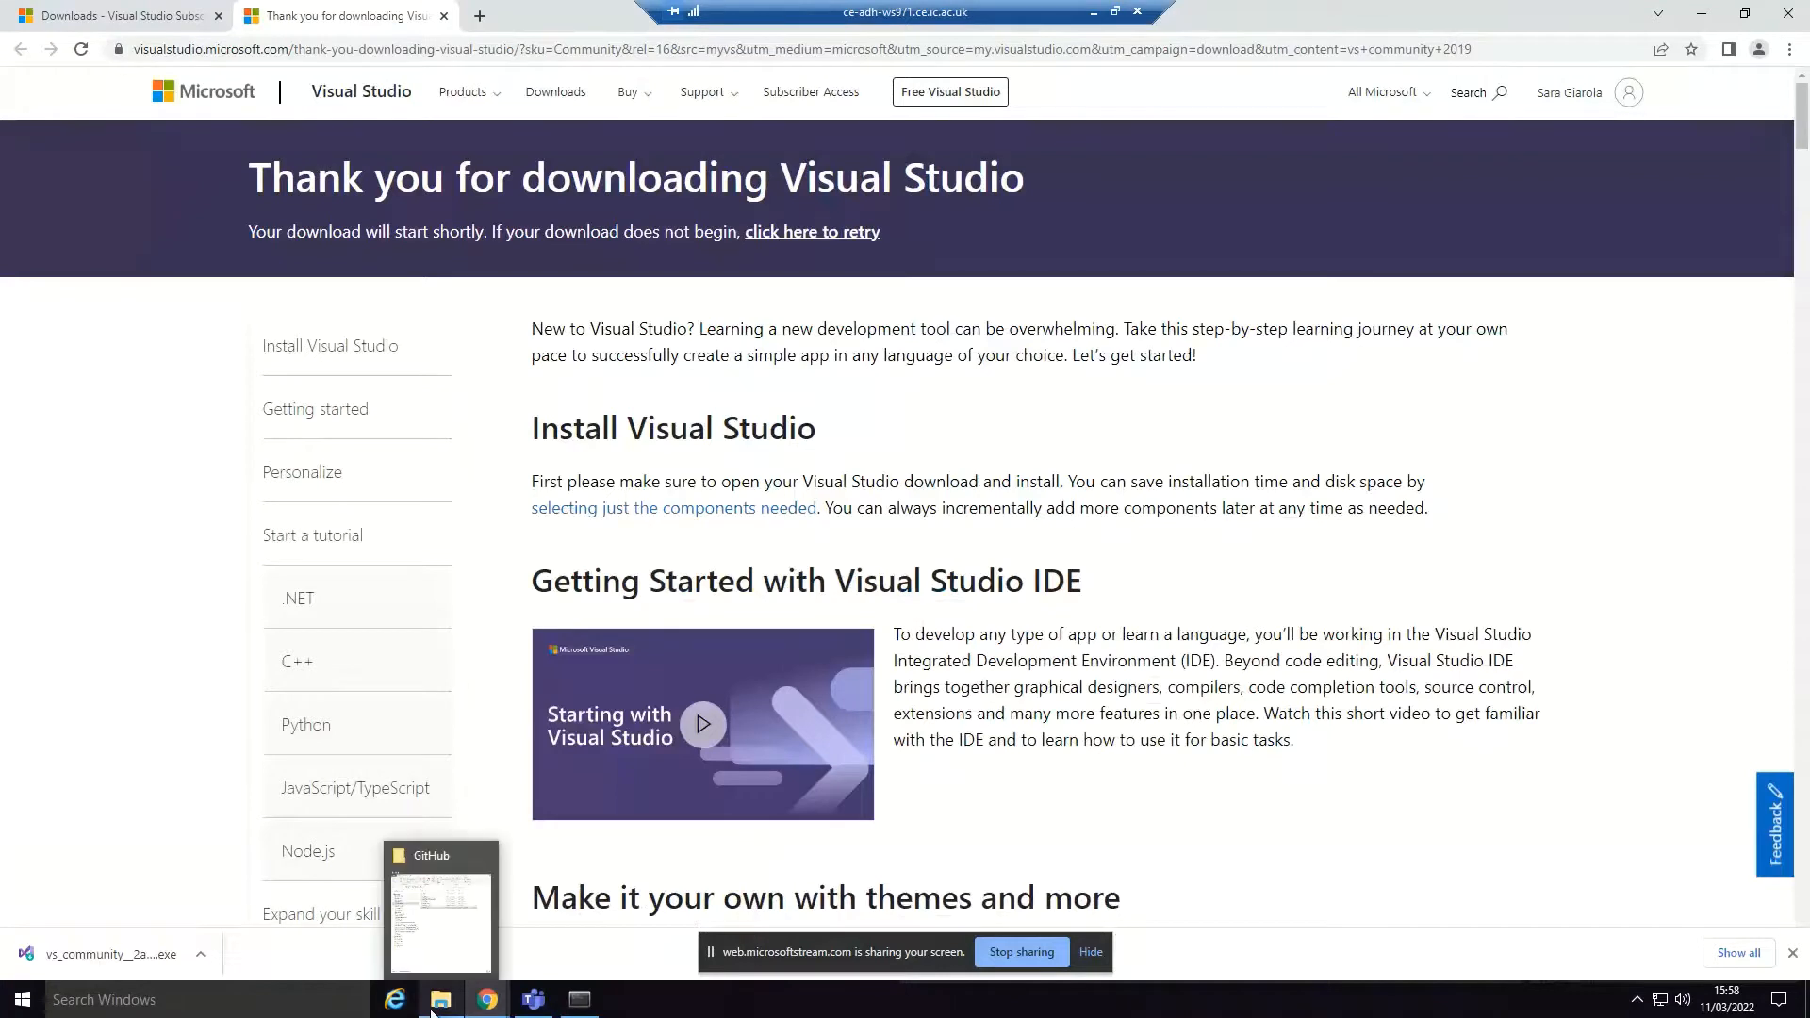
Step: Show the downloaded vs_community installer in its folder, open it and dismiss the security warning without running it
{"action": "right_click", "coordinate": [116, 957]}
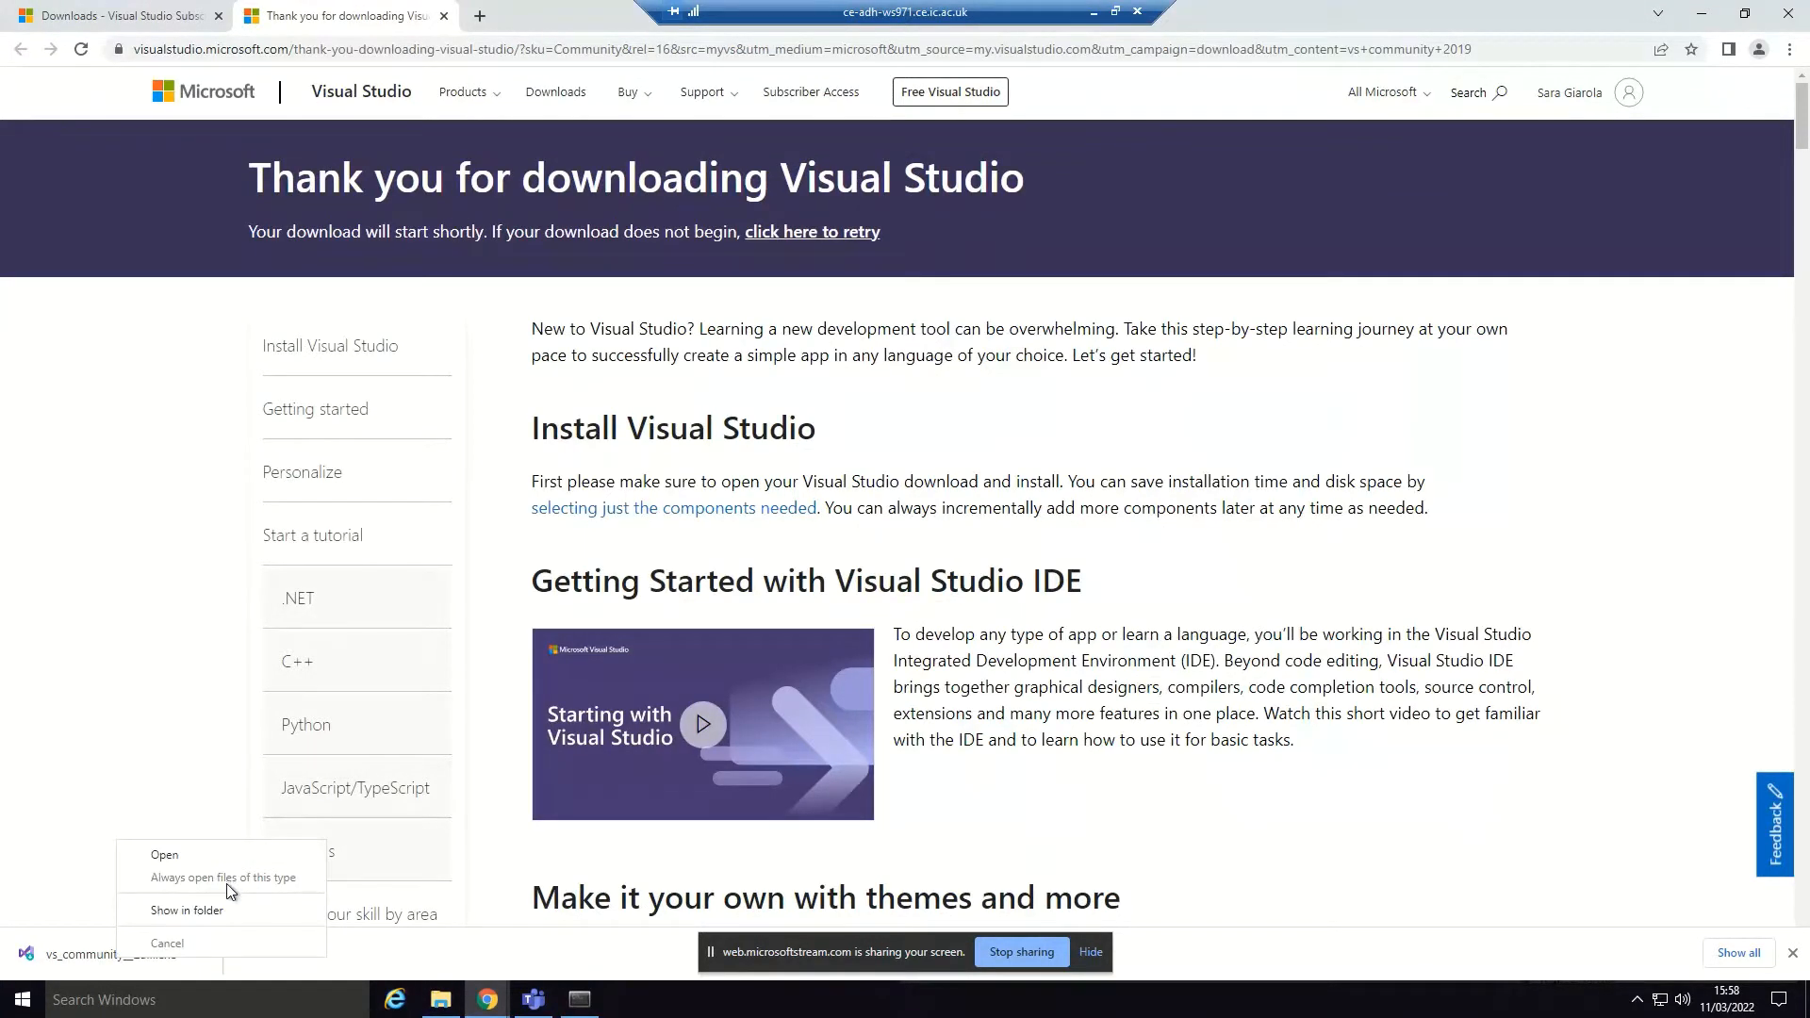
{"action": "left_click", "coordinate": [228, 907]}
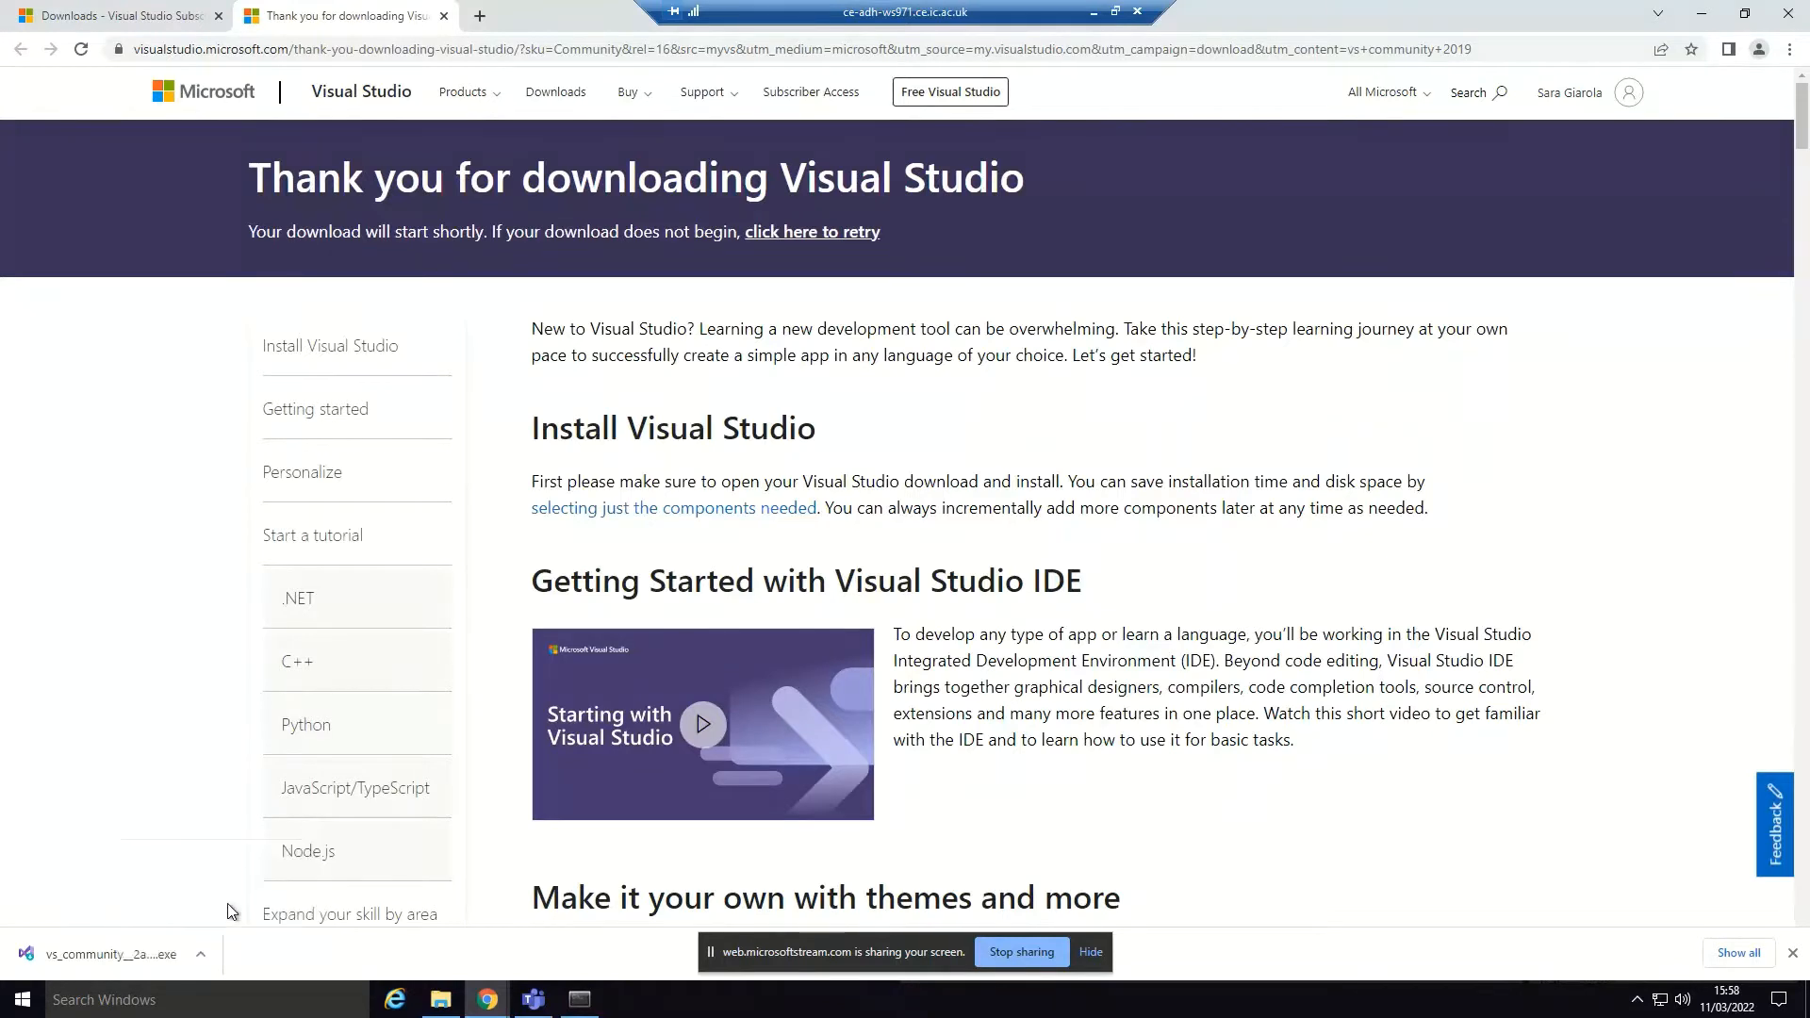
{"action": "left_click", "coordinate": [467, 298]}
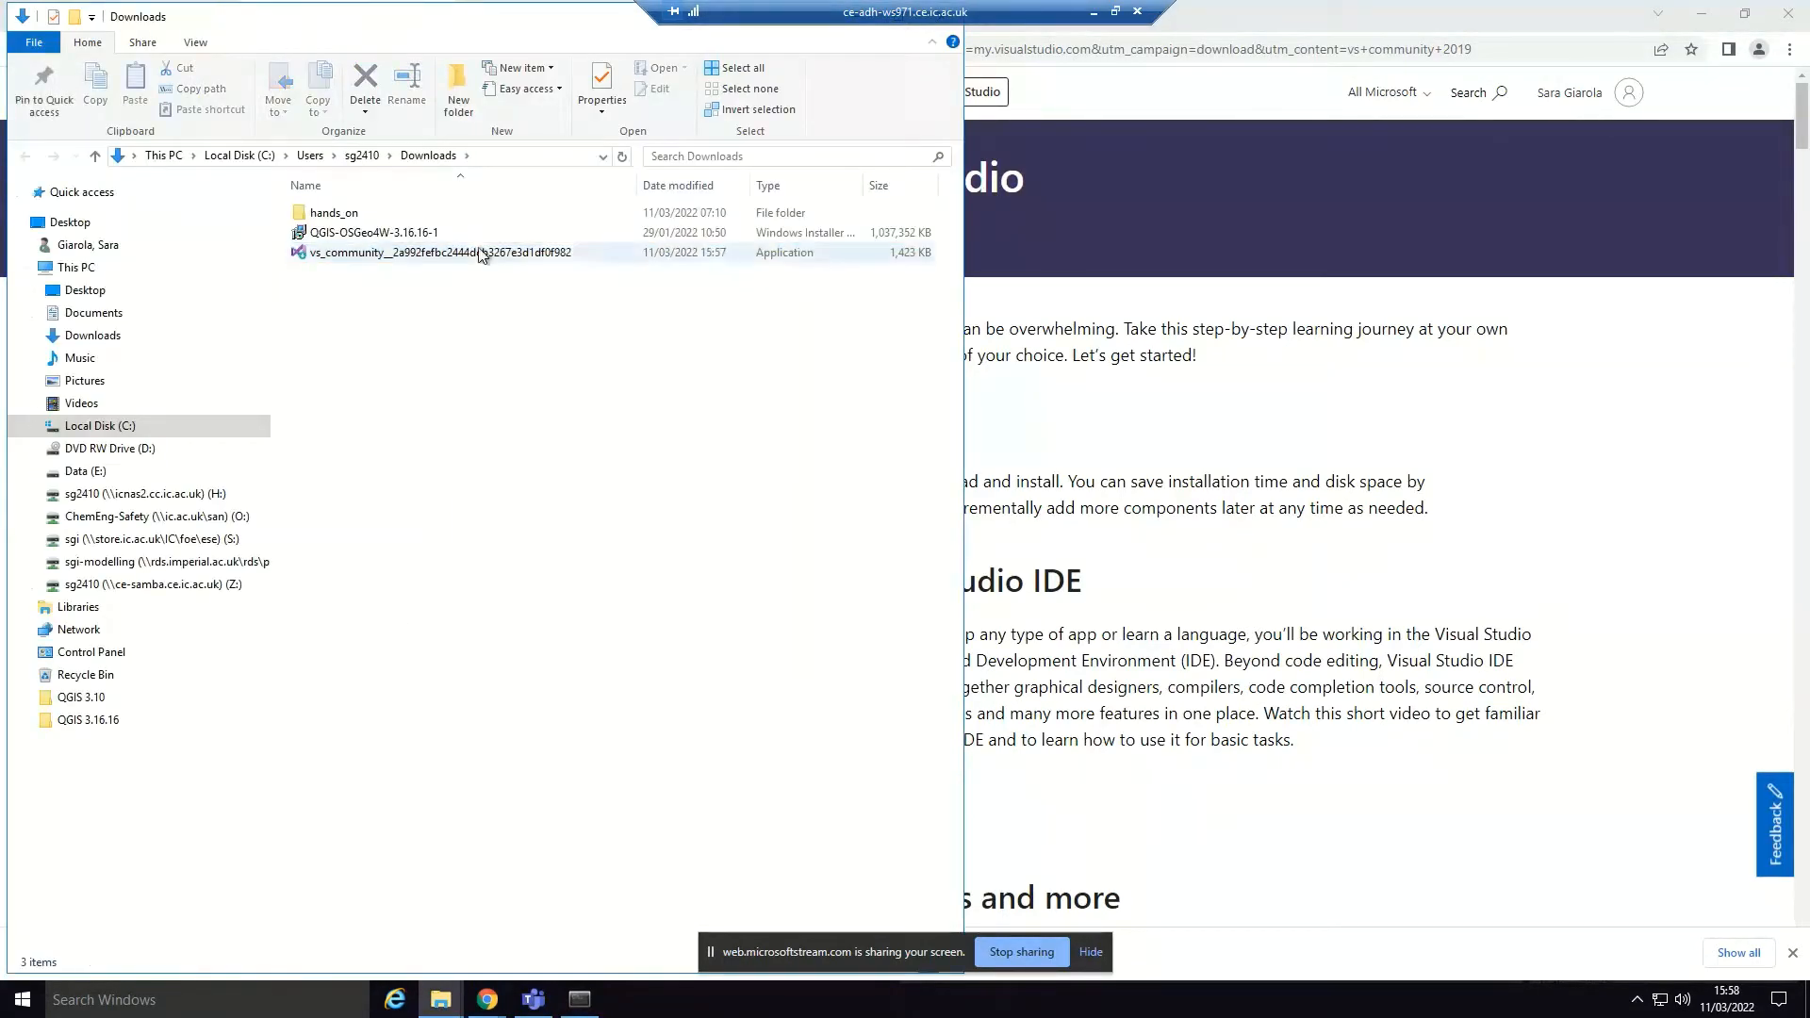
{"action": "left_click", "coordinate": [481, 247]}
{"action": "double_click", "coordinate": [481, 252]}
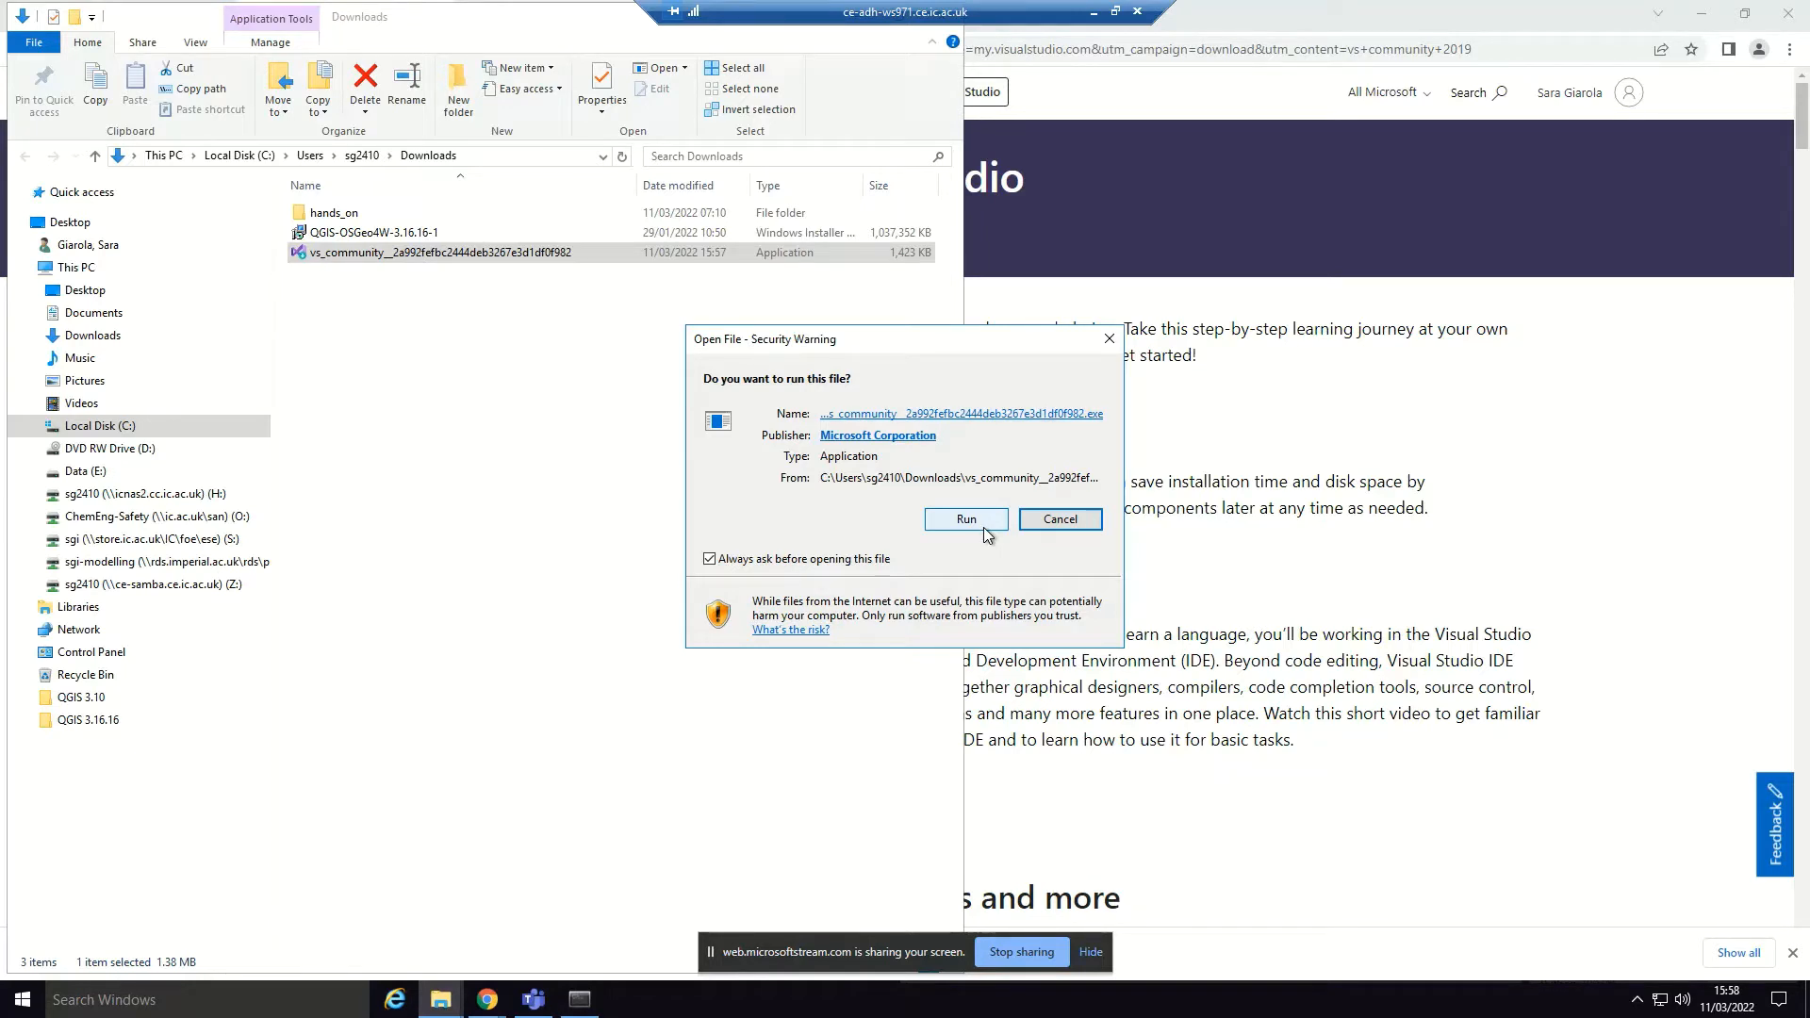
{"action": "left_click", "coordinate": [1108, 340]}
{"action": "left_click", "coordinate": [1106, 400]}
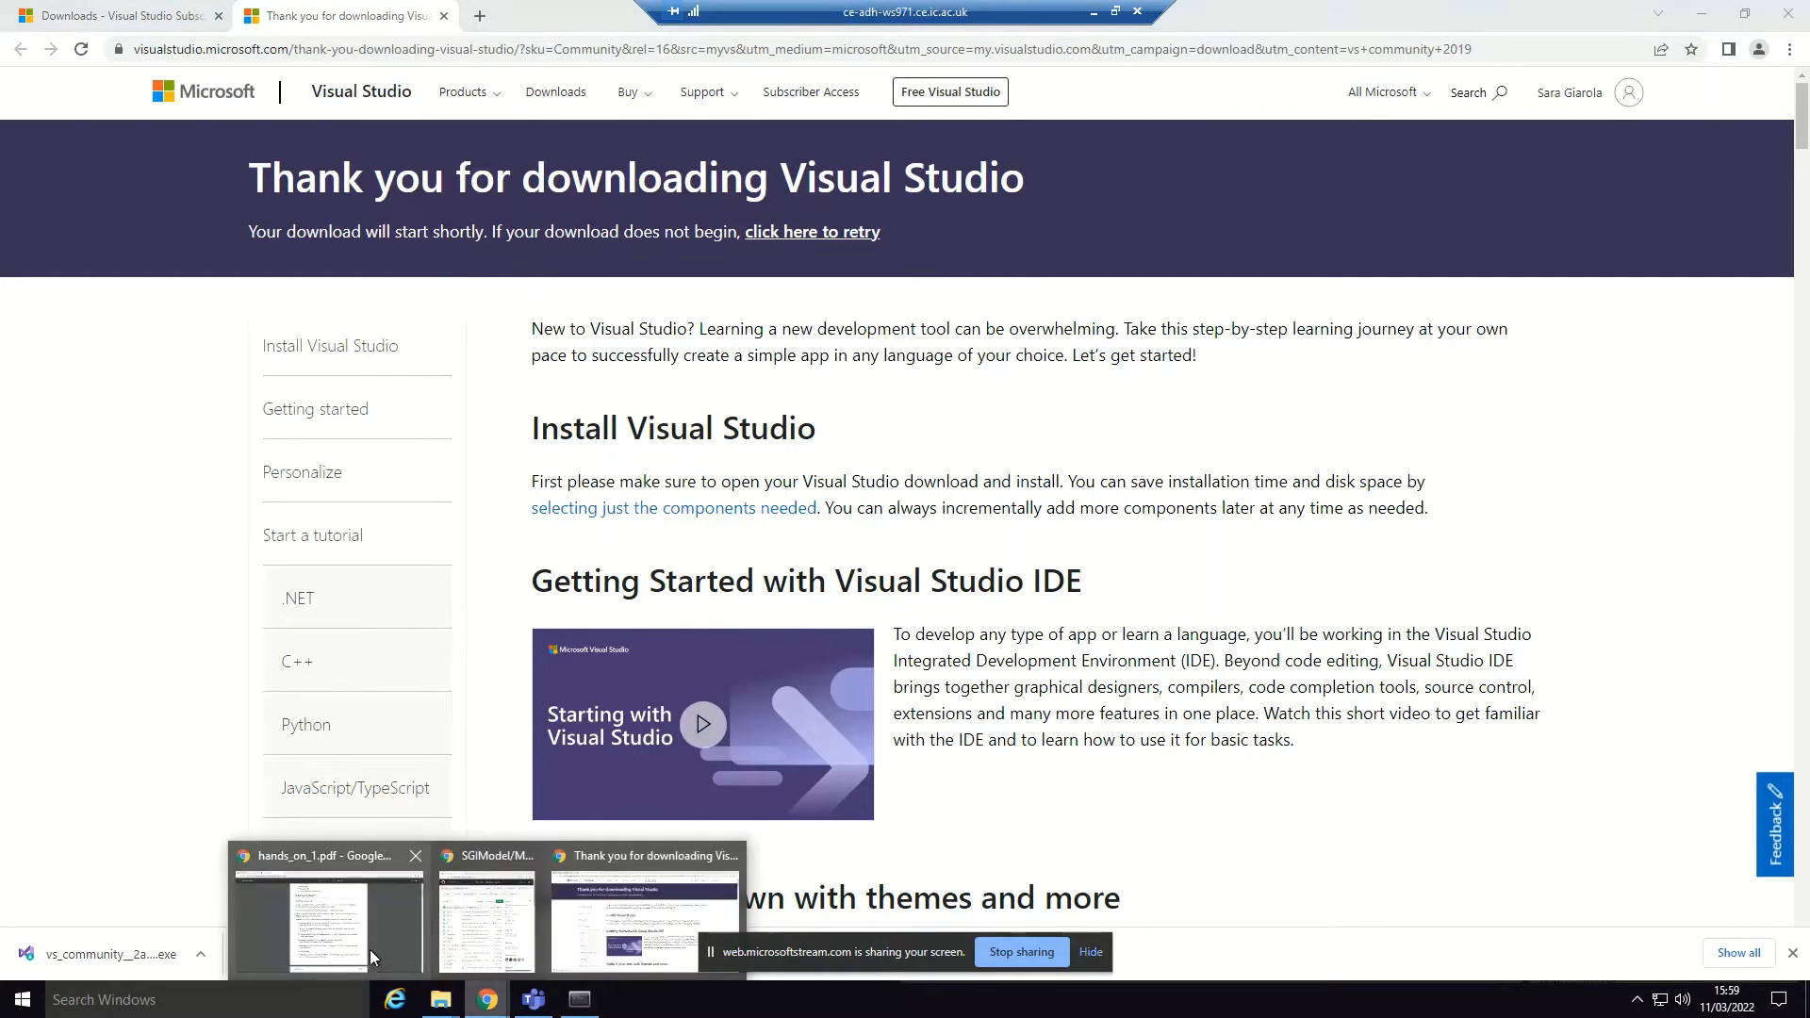
Step: Return to hands_on_1.pdf and open the Microsoft Visual C++ Build Tools download link in a new window
{"action": "left_click", "coordinate": [369, 948]}
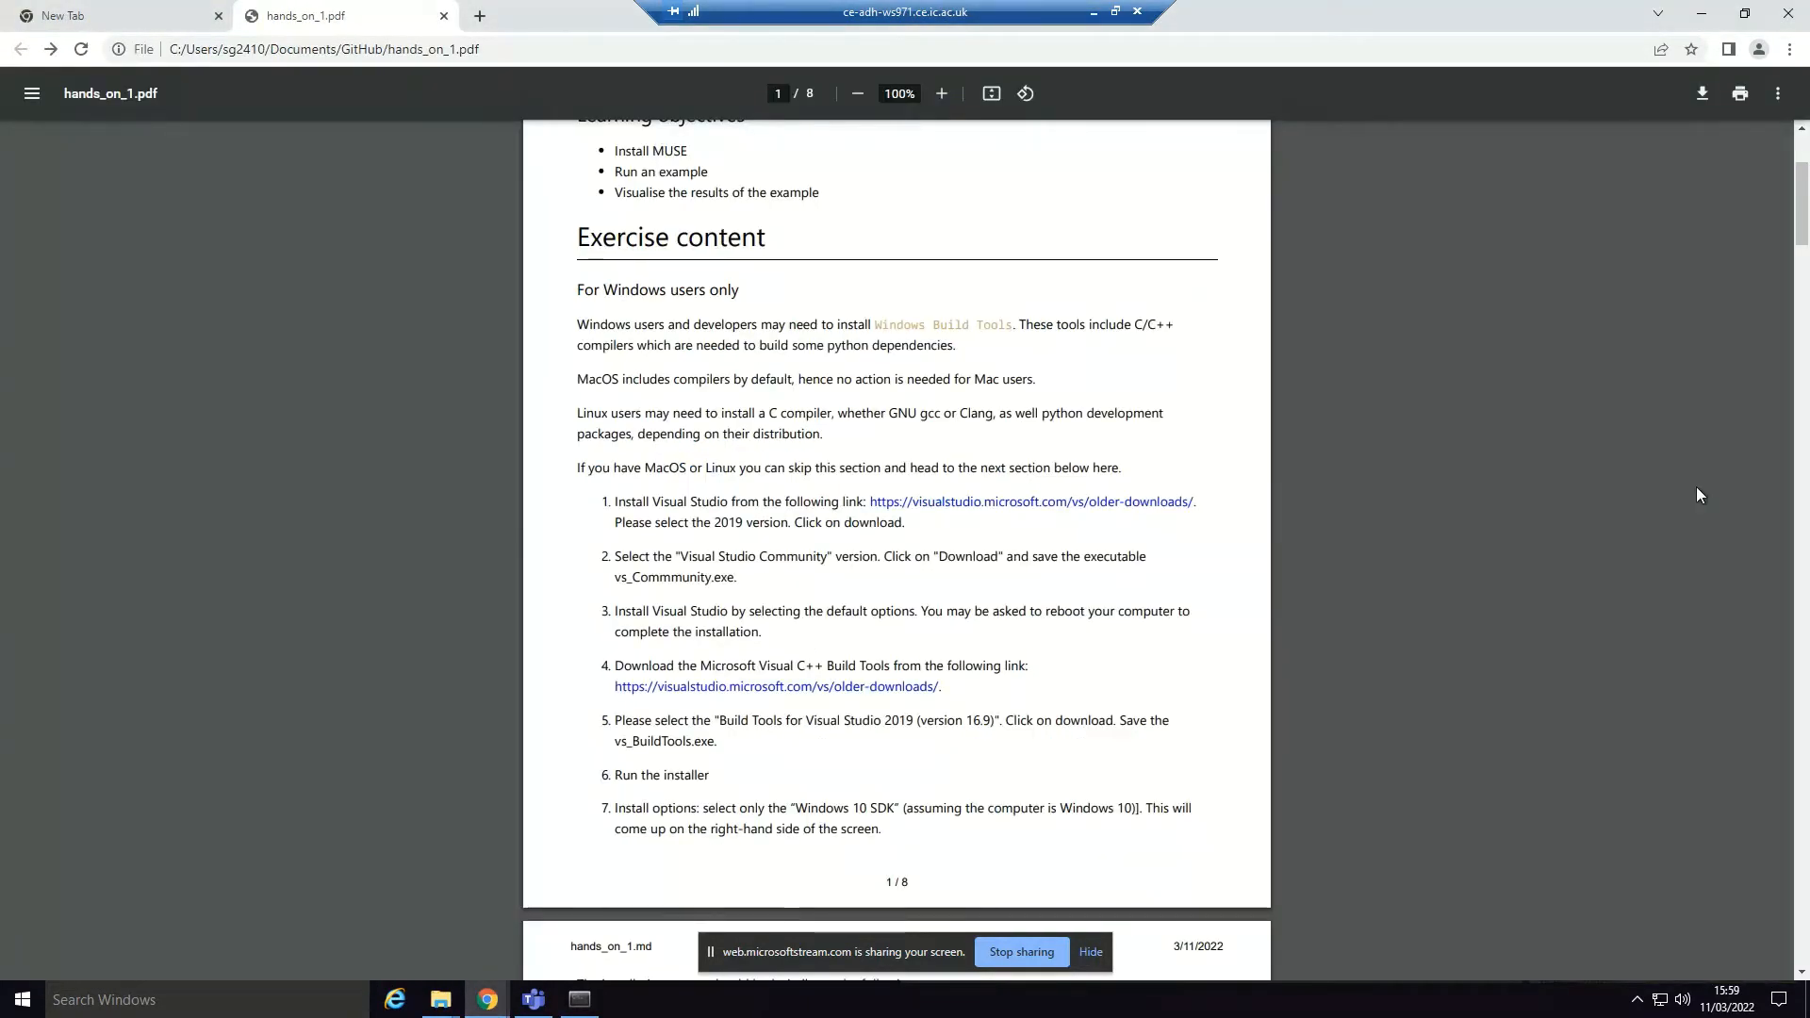
{"action": "left_click_drag", "start_coordinate": [1804, 224], "coordinate": [1805, 240]}
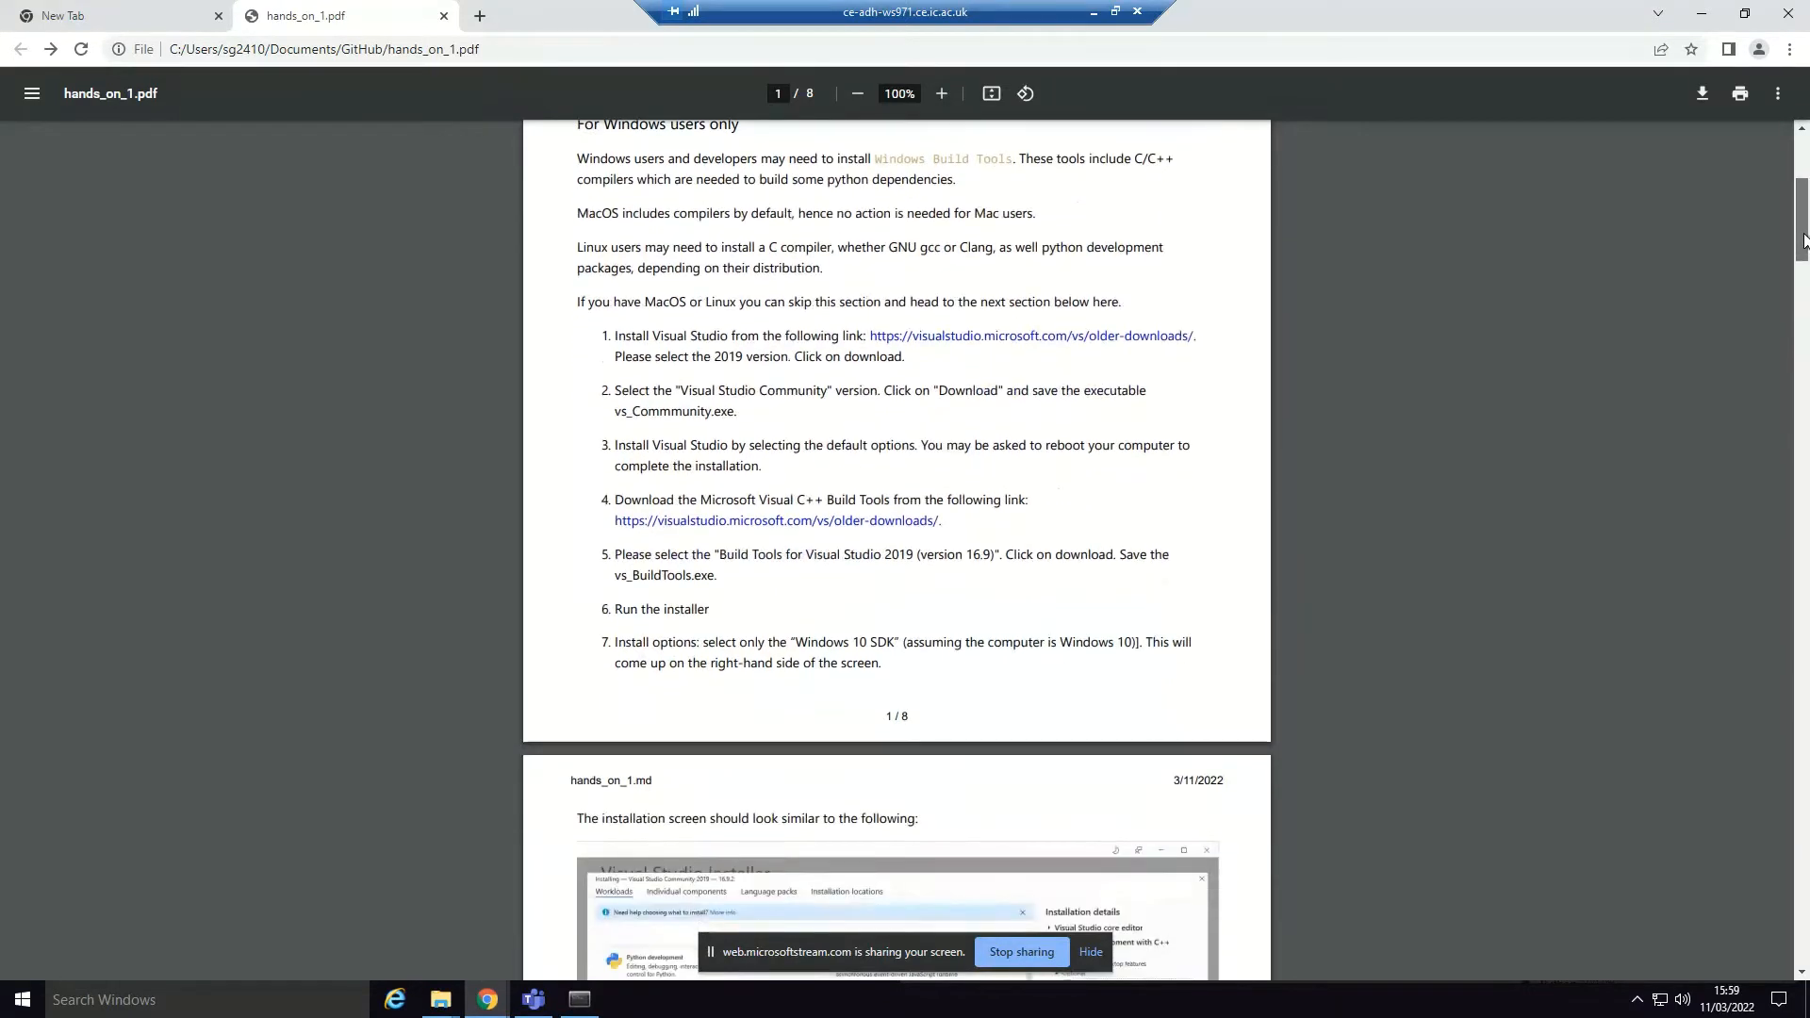
{"action": "right_click", "coordinate": [867, 523]}
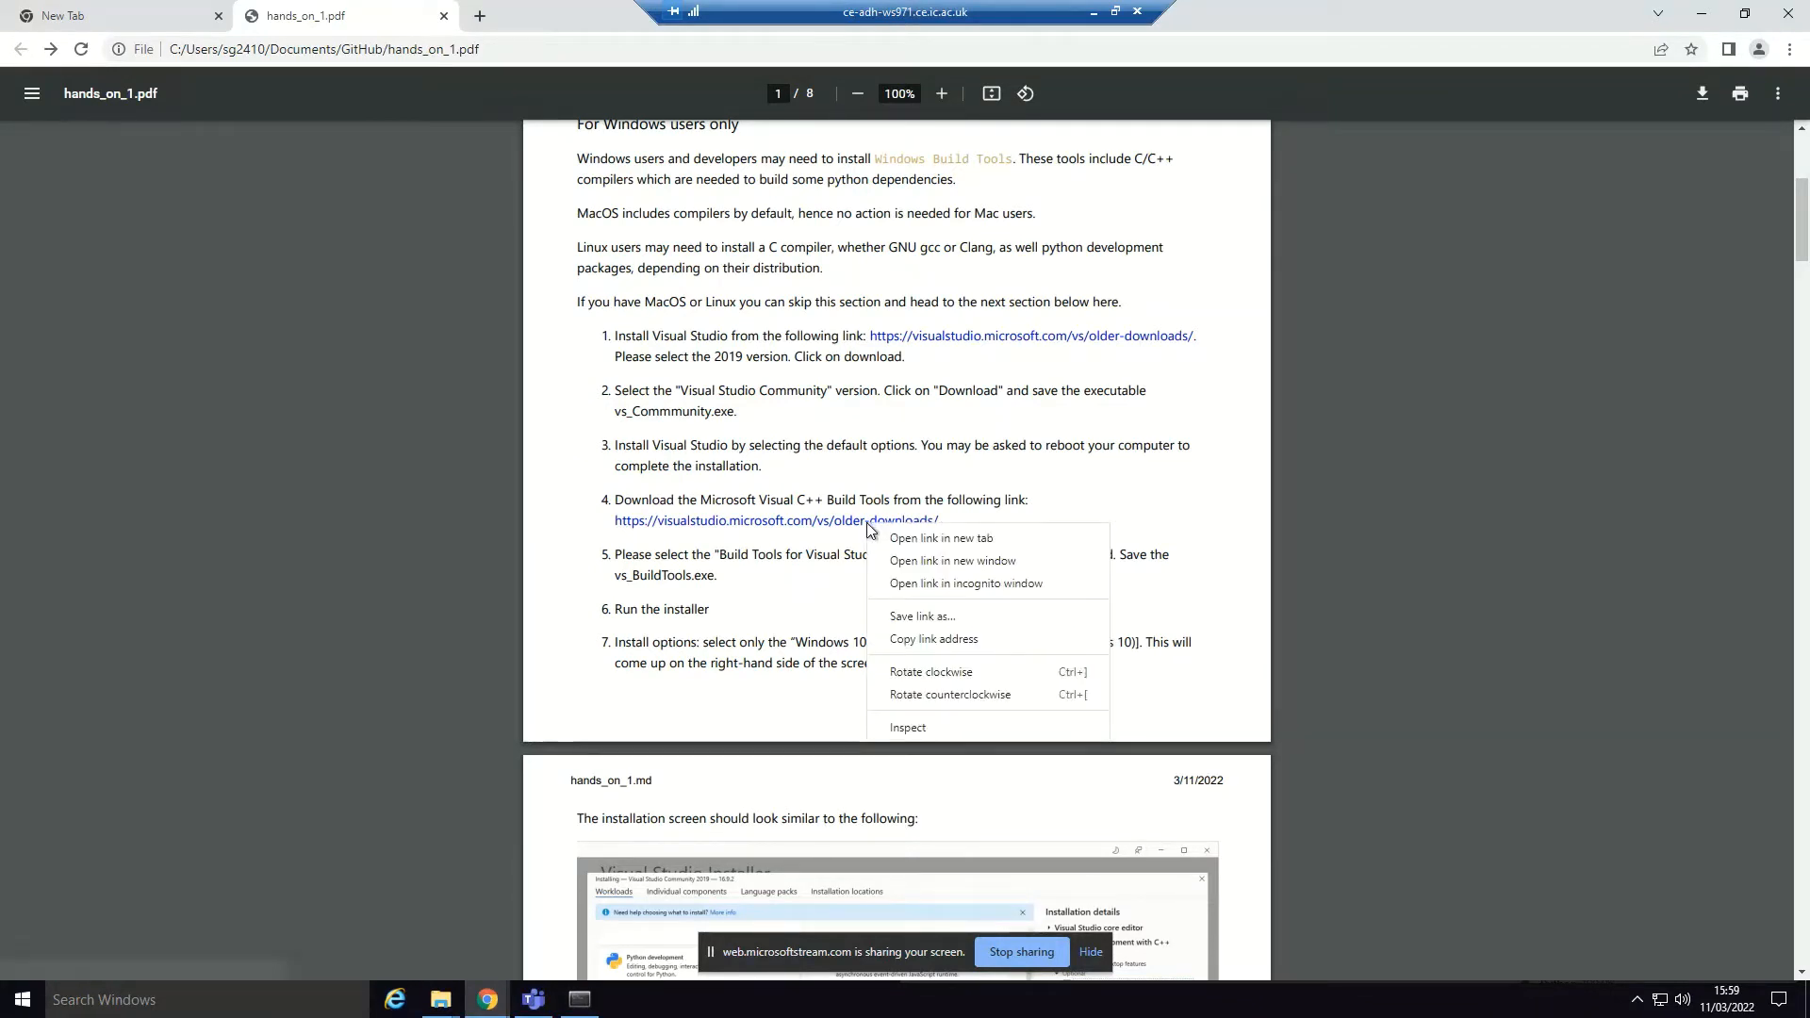
{"action": "left_click", "coordinate": [937, 565]}
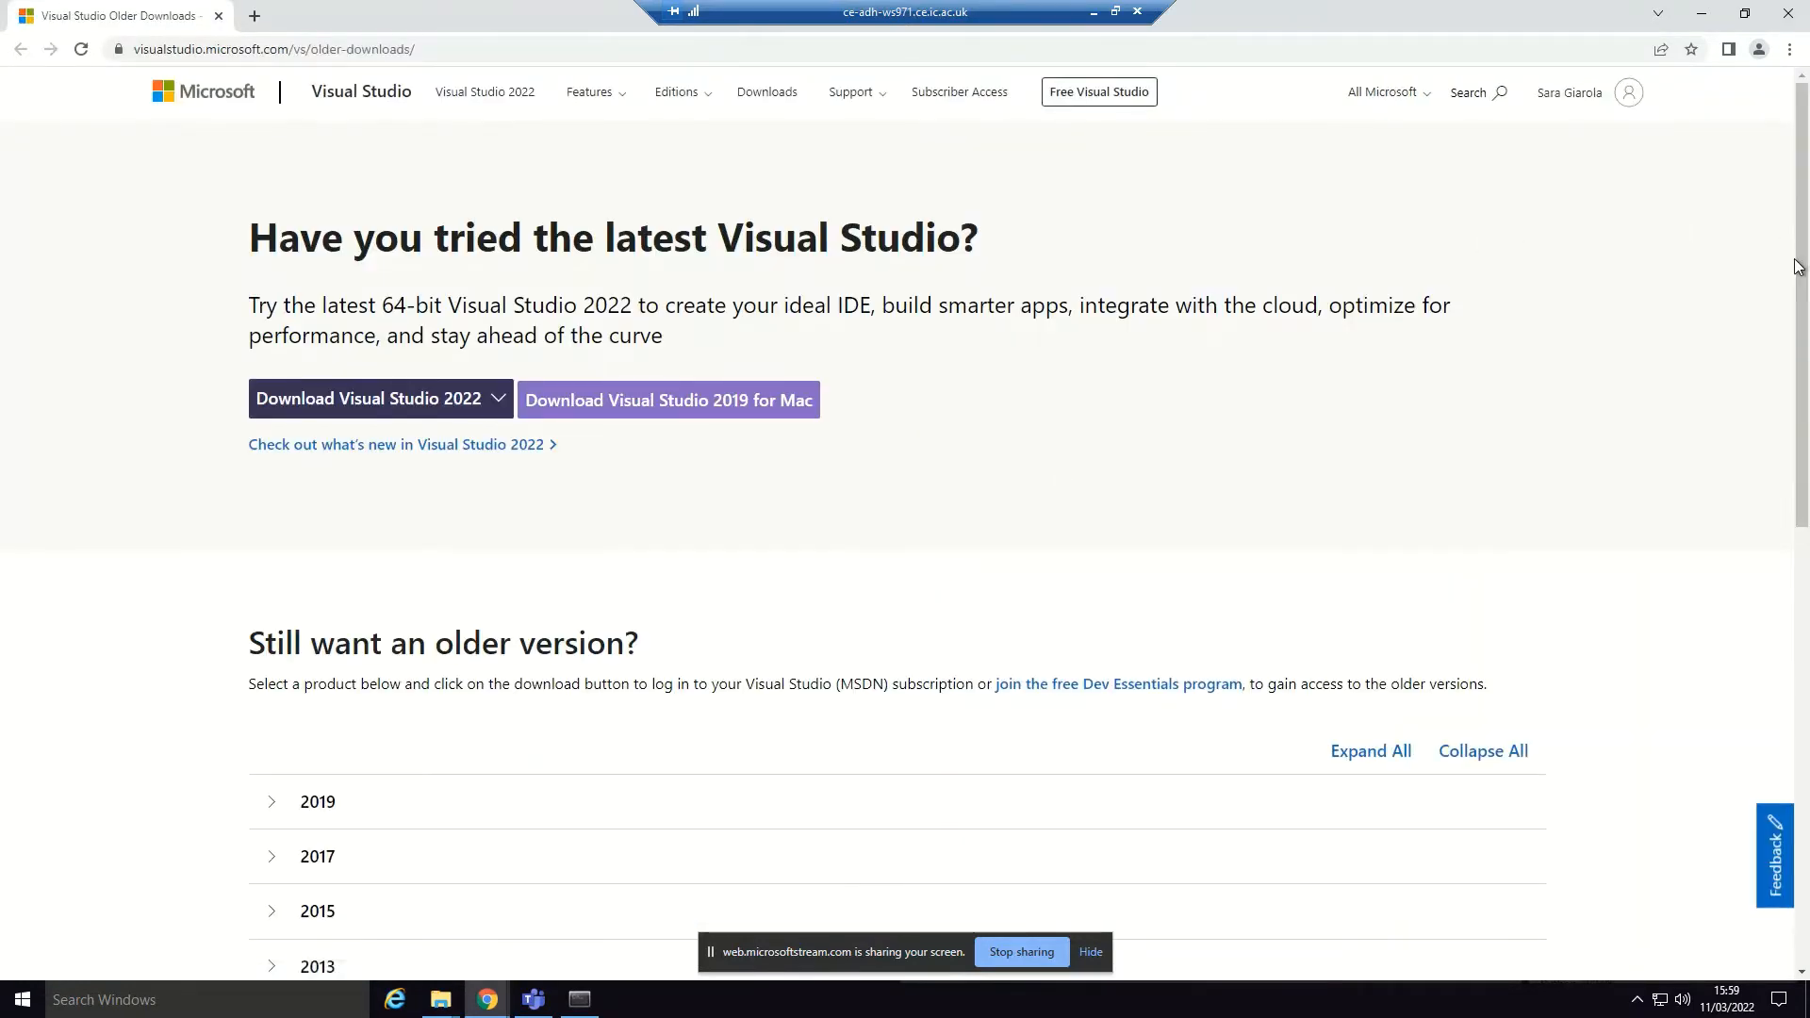
Step: Expand the 2019 section of the older versions and go to the Visual Studio 2019 product downloads
{"action": "scroll", "coordinate": [1806, 389], "scroll_direction": "down", "scroll_amount": 4}
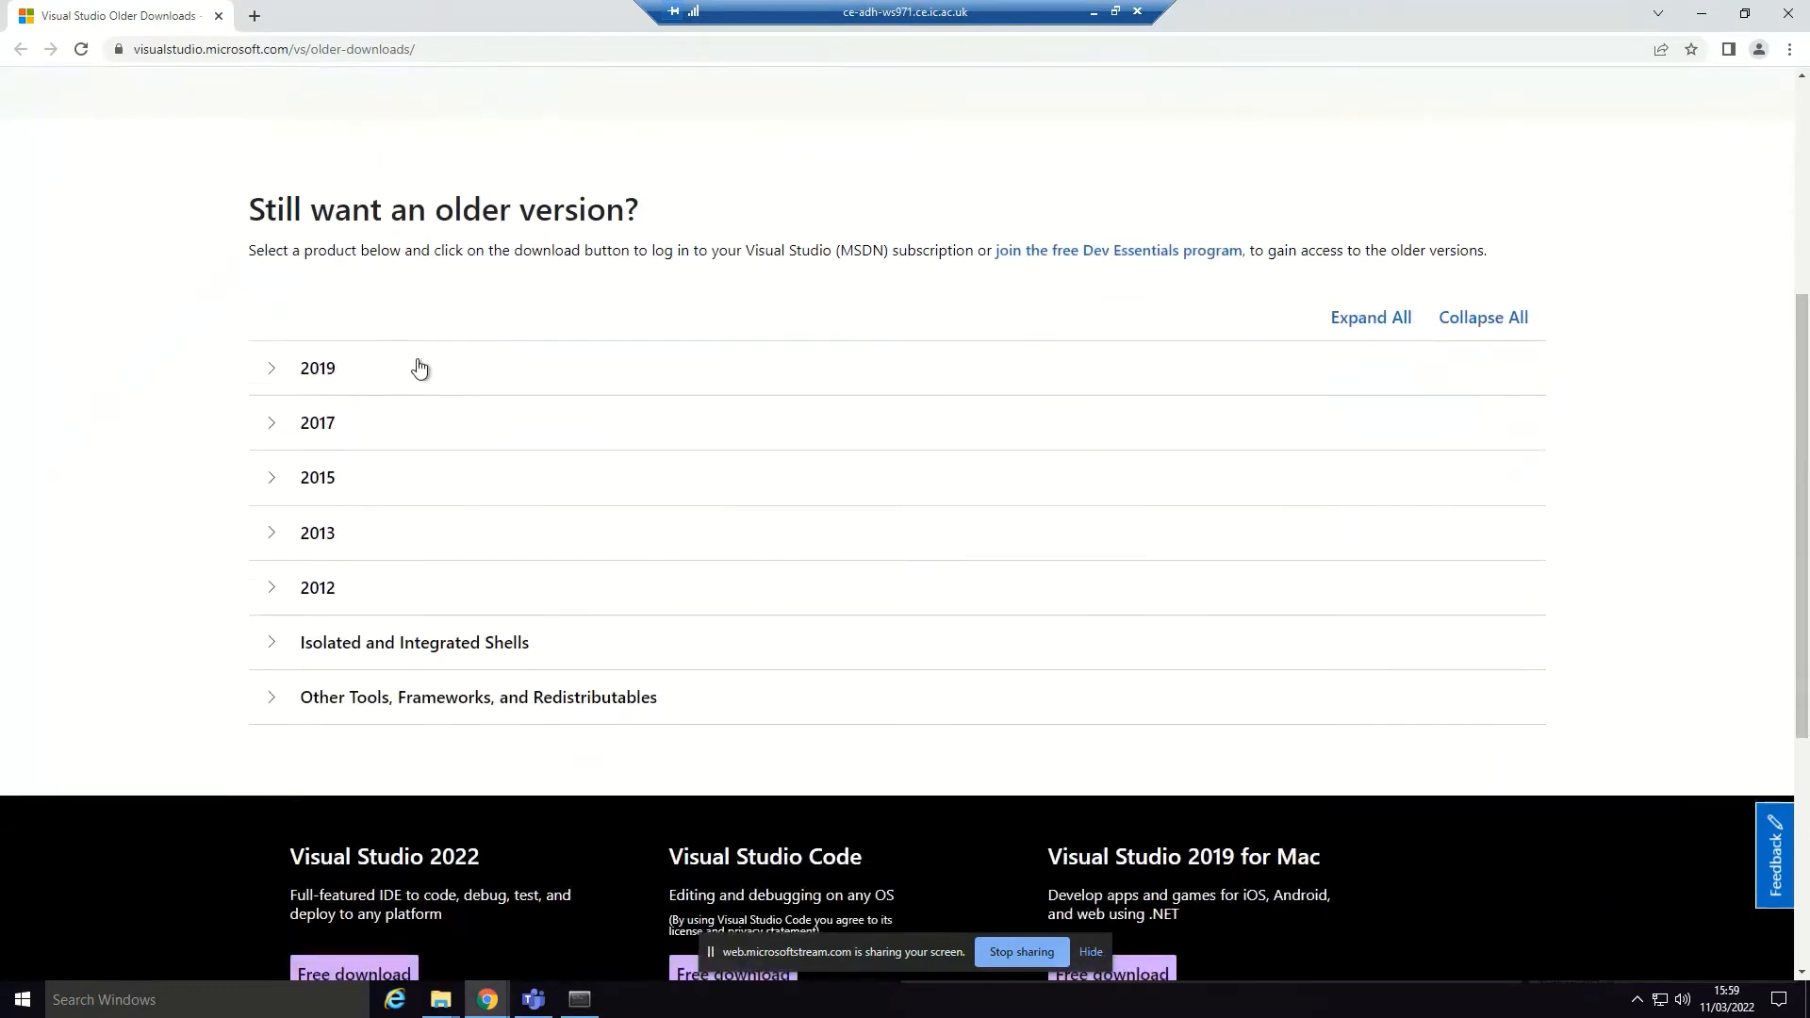
{"action": "left_click", "coordinate": [408, 374]}
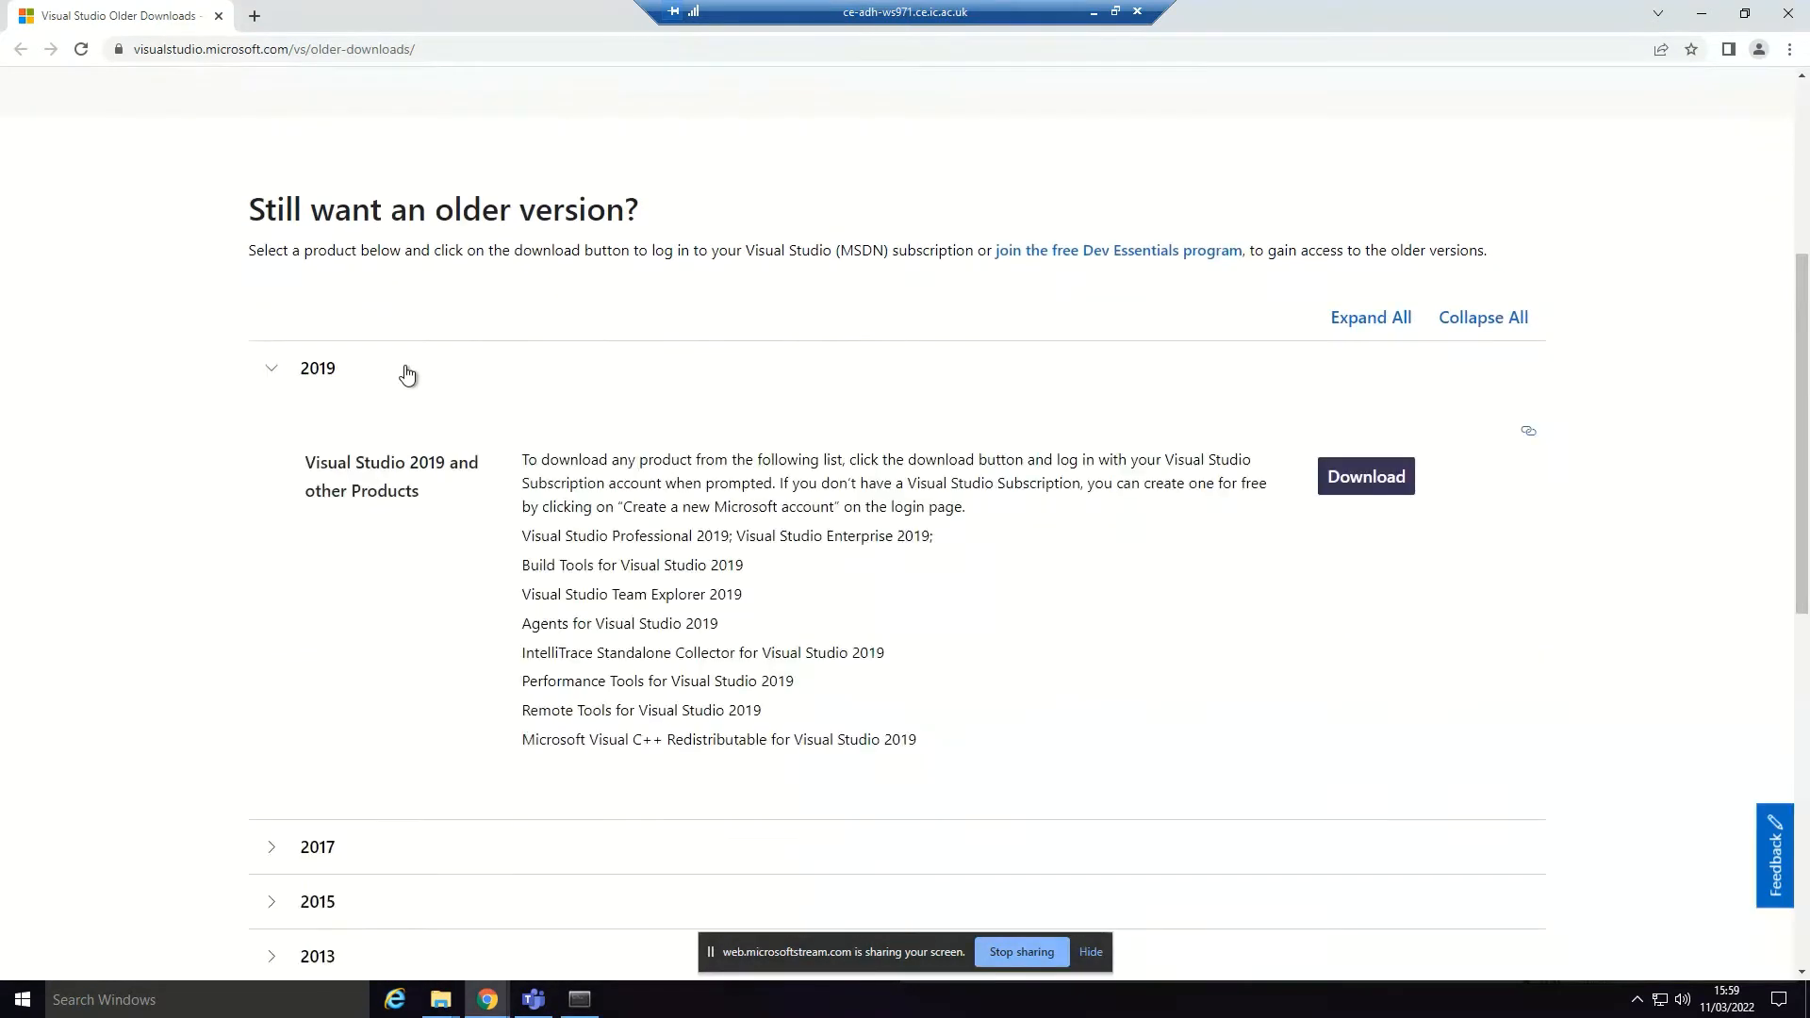
{"action": "left_click", "coordinate": [1379, 484]}
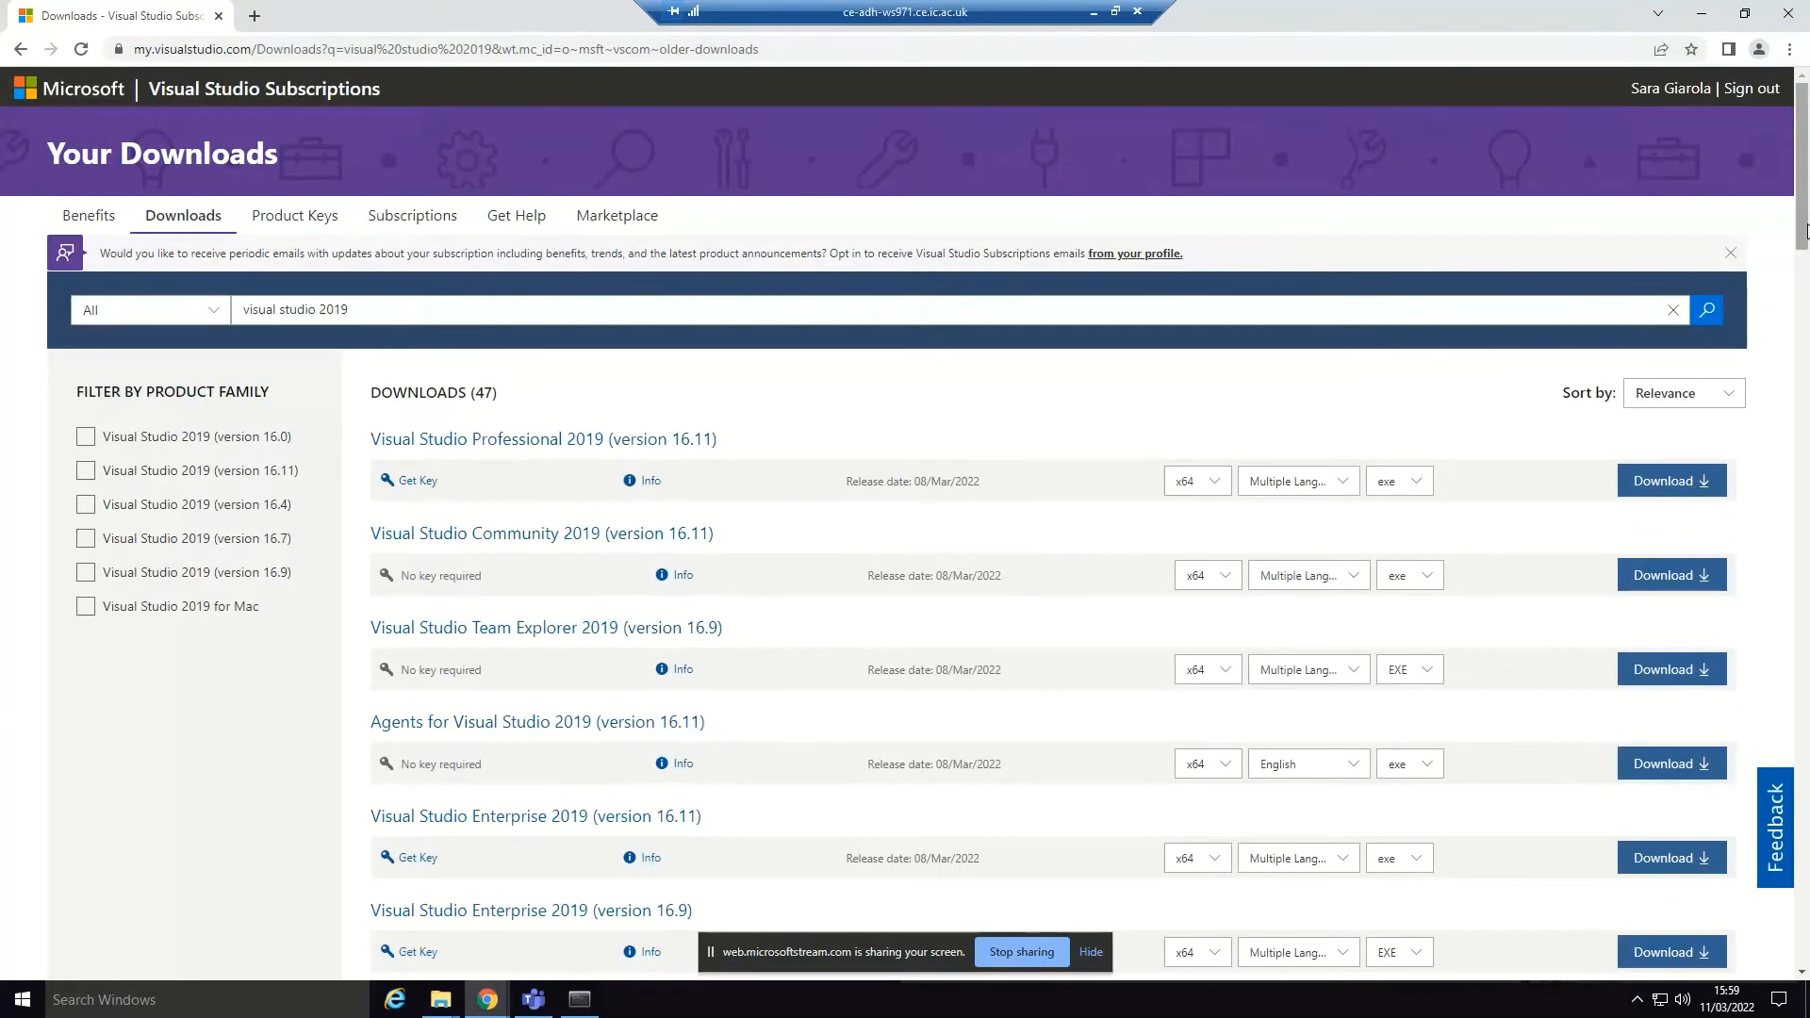
Step: Find Build Tools for Visual Studio 2019 (version 16.9) in the downloads list and download its x64 EXE
{"action": "scroll", "coordinate": [1807, 283], "scroll_direction": "down", "scroll_amount": 3}
{"action": "left_click_drag", "start_coordinate": [1807, 253], "coordinate": [1802, 427]}
{"action": "scroll", "coordinate": [1804, 345], "scroll_direction": "down", "scroll_amount": 3}
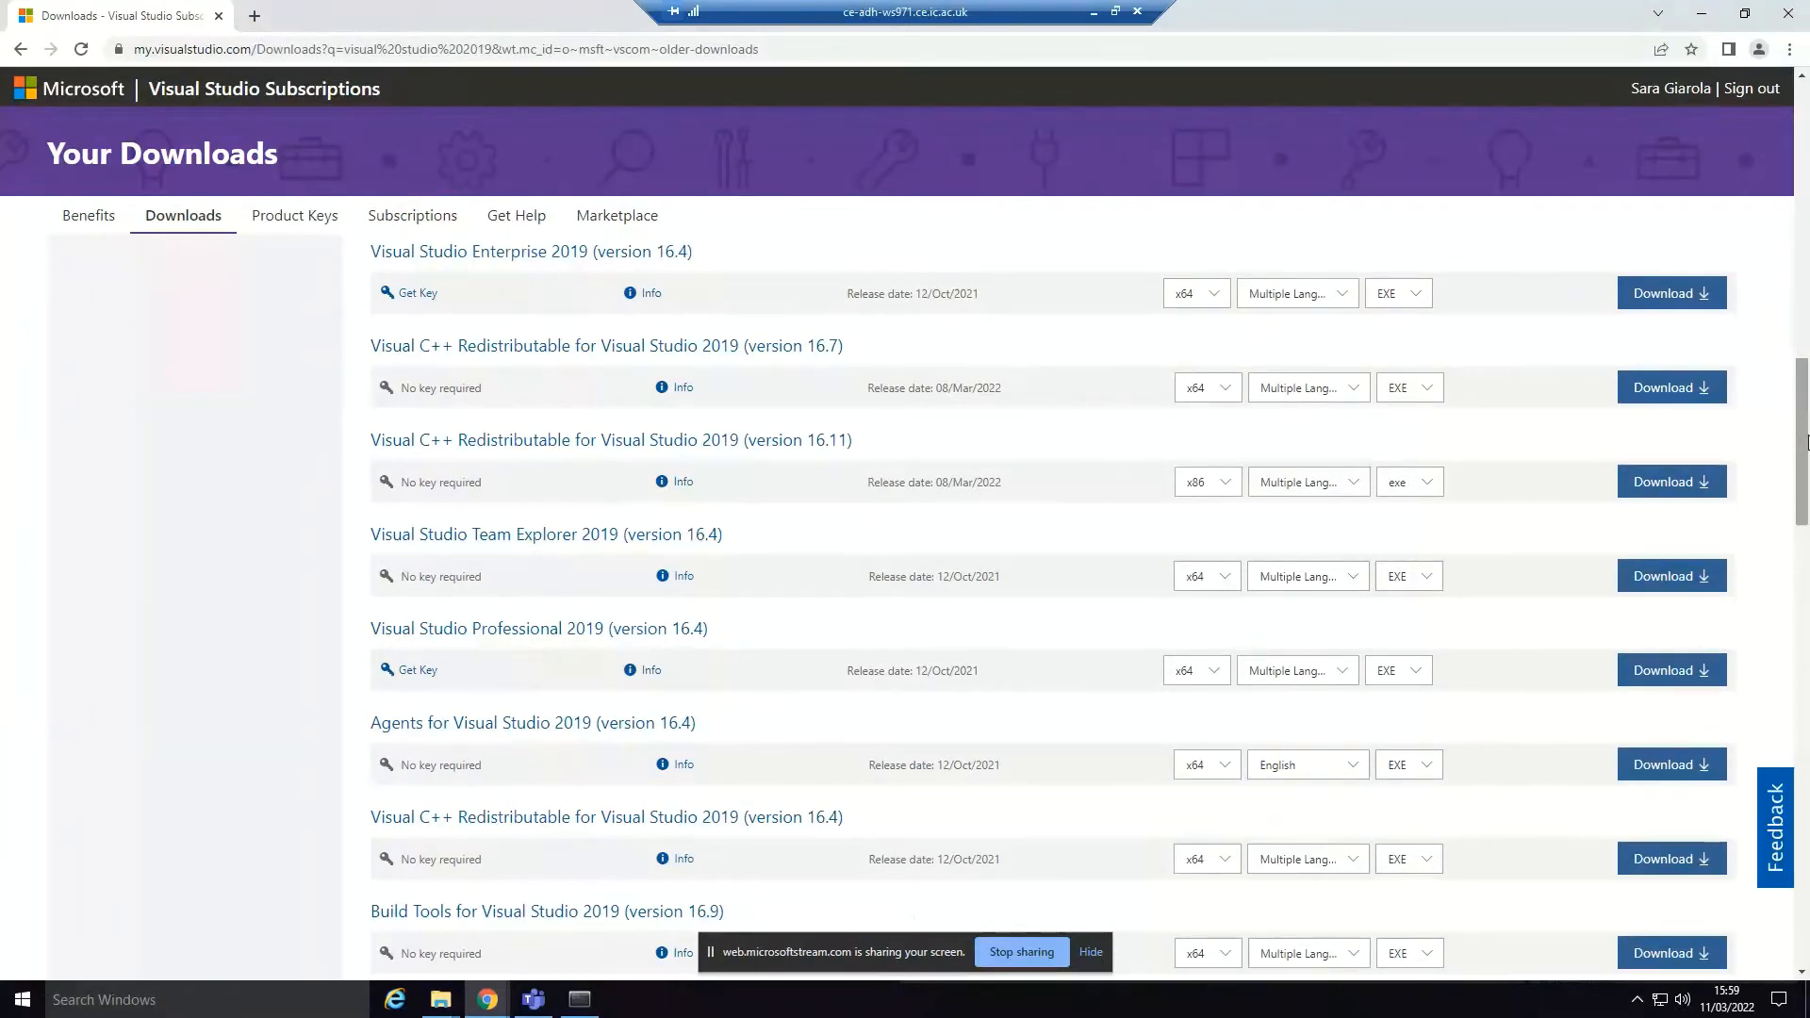
{"action": "scroll", "coordinate": [1806, 476], "scroll_direction": "down", "scroll_amount": 2}
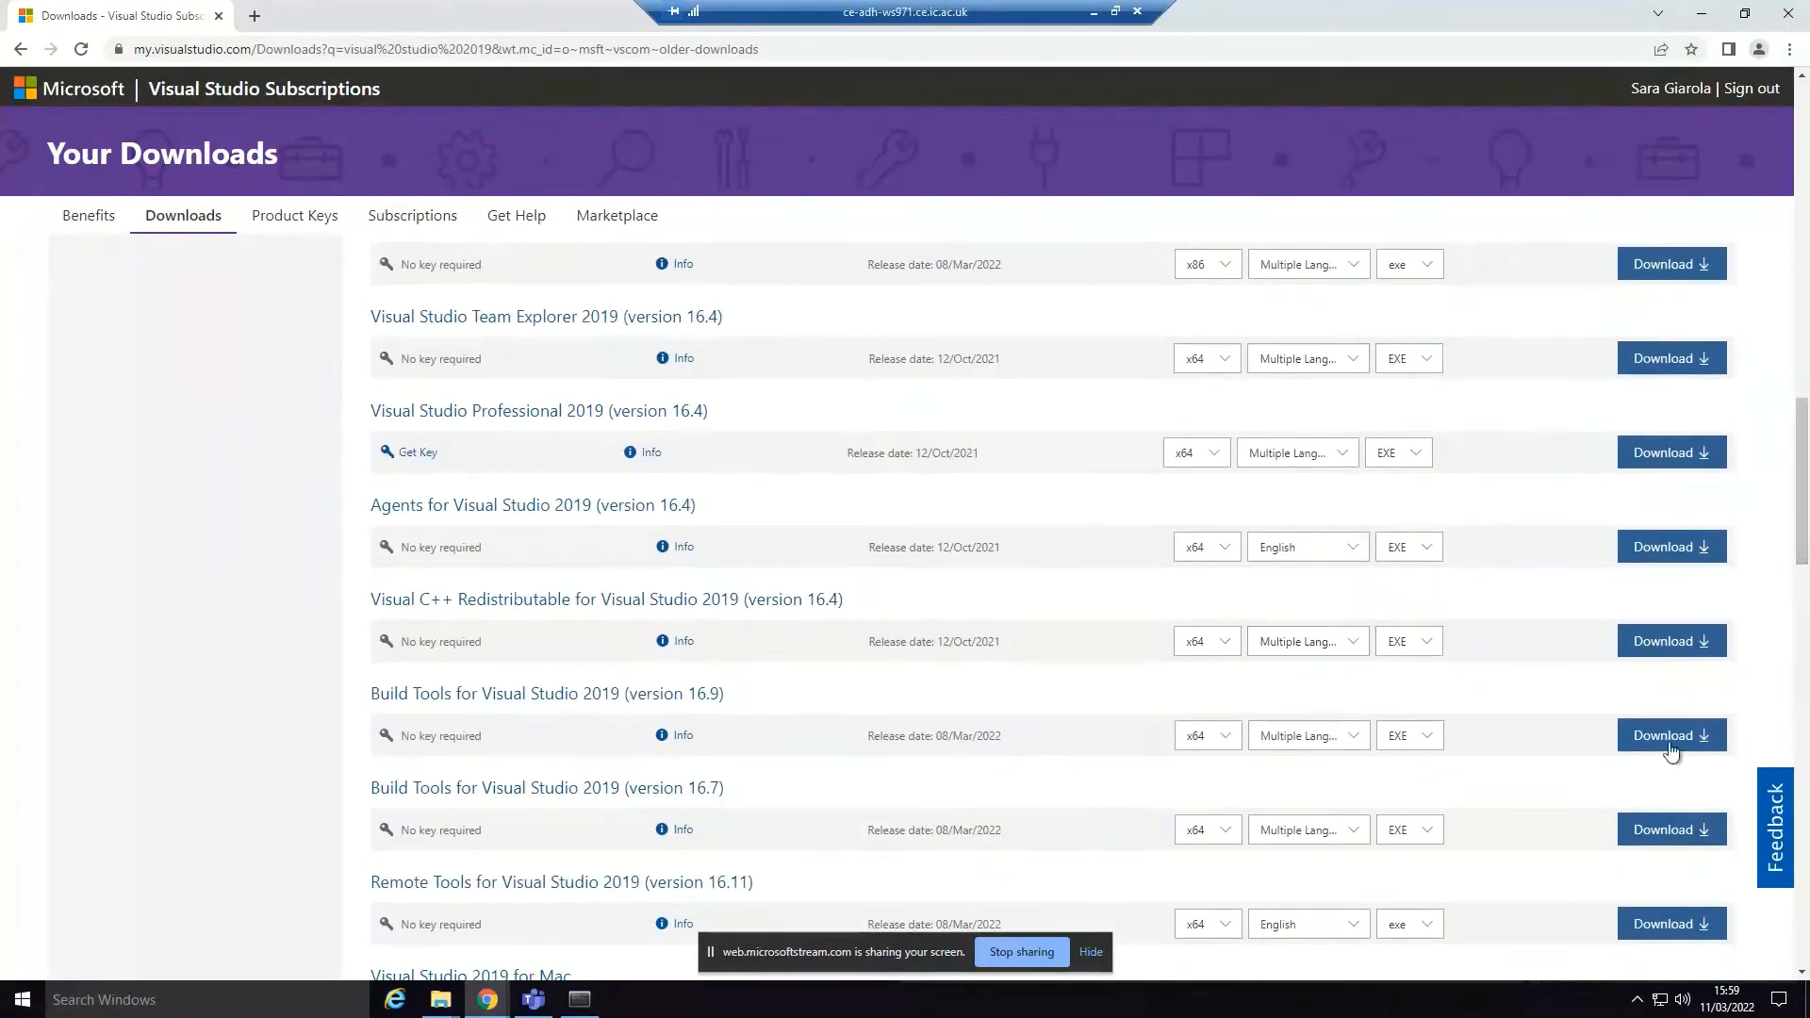
{"action": "left_click", "coordinate": [1696, 751]}
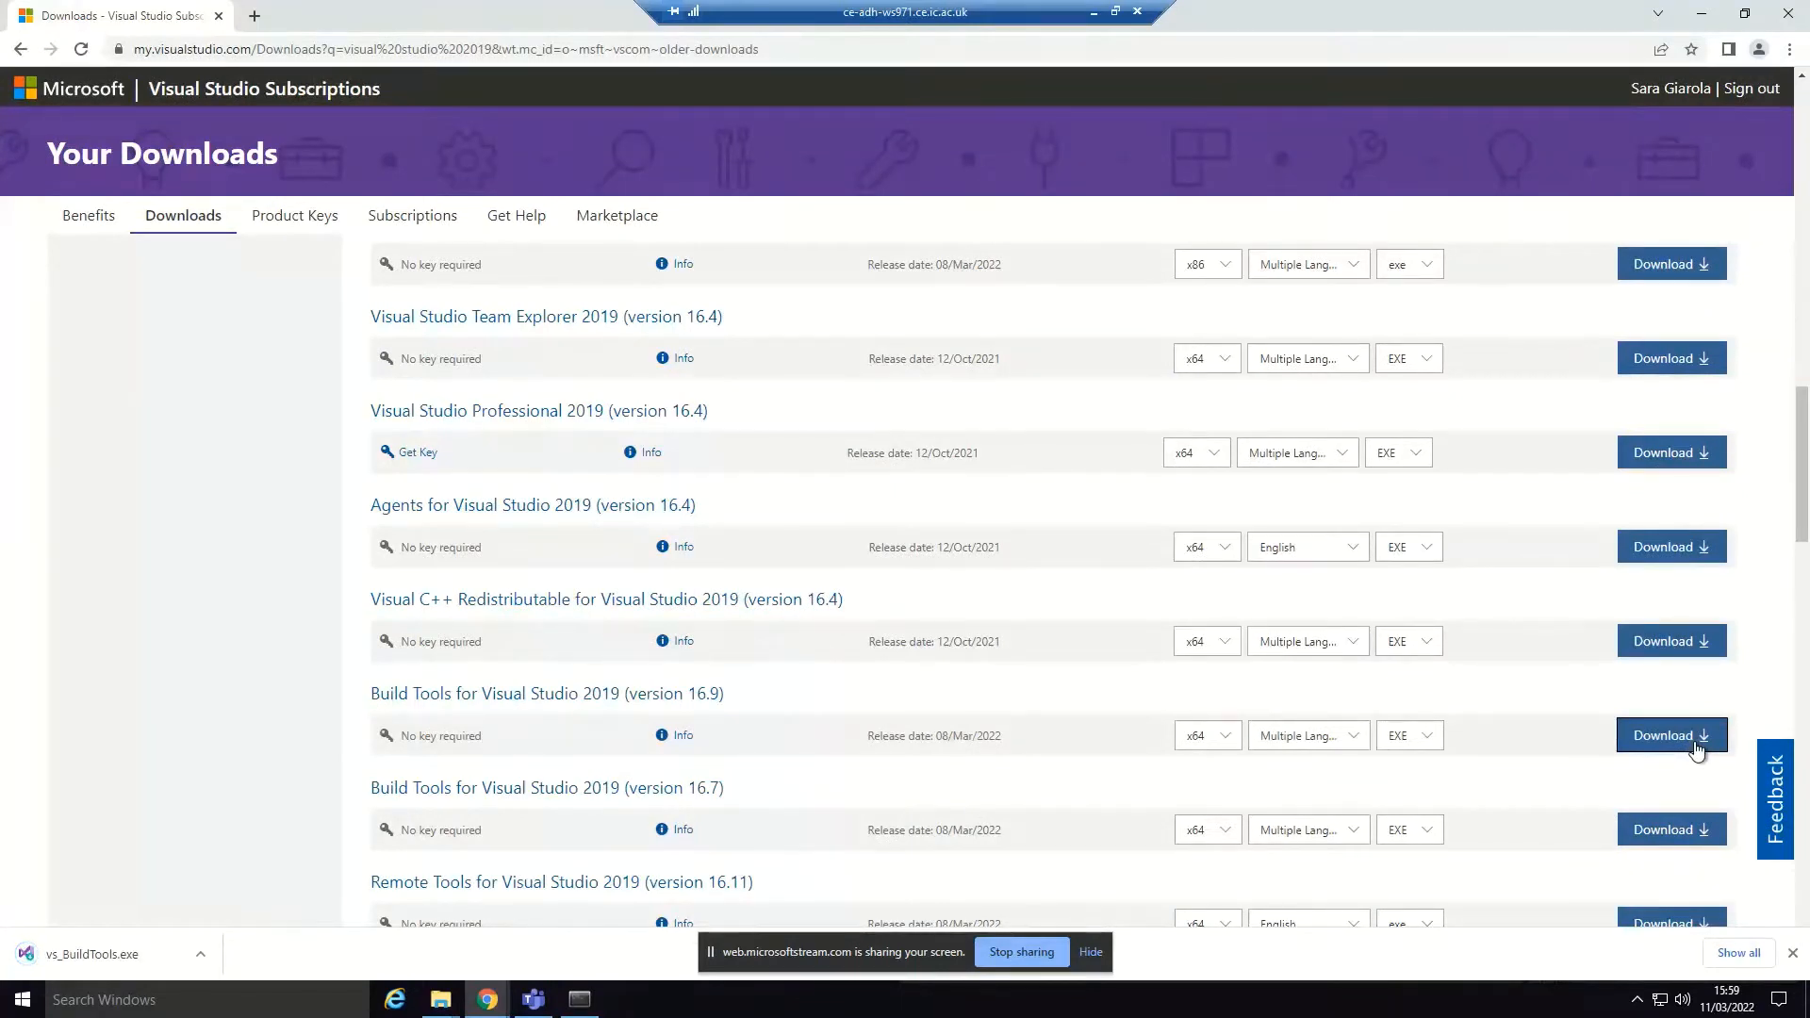
Step: Show the downloaded vs_BuildTools file in its folder and run it, accepting the security warning
{"action": "right_click", "coordinate": [162, 959]}
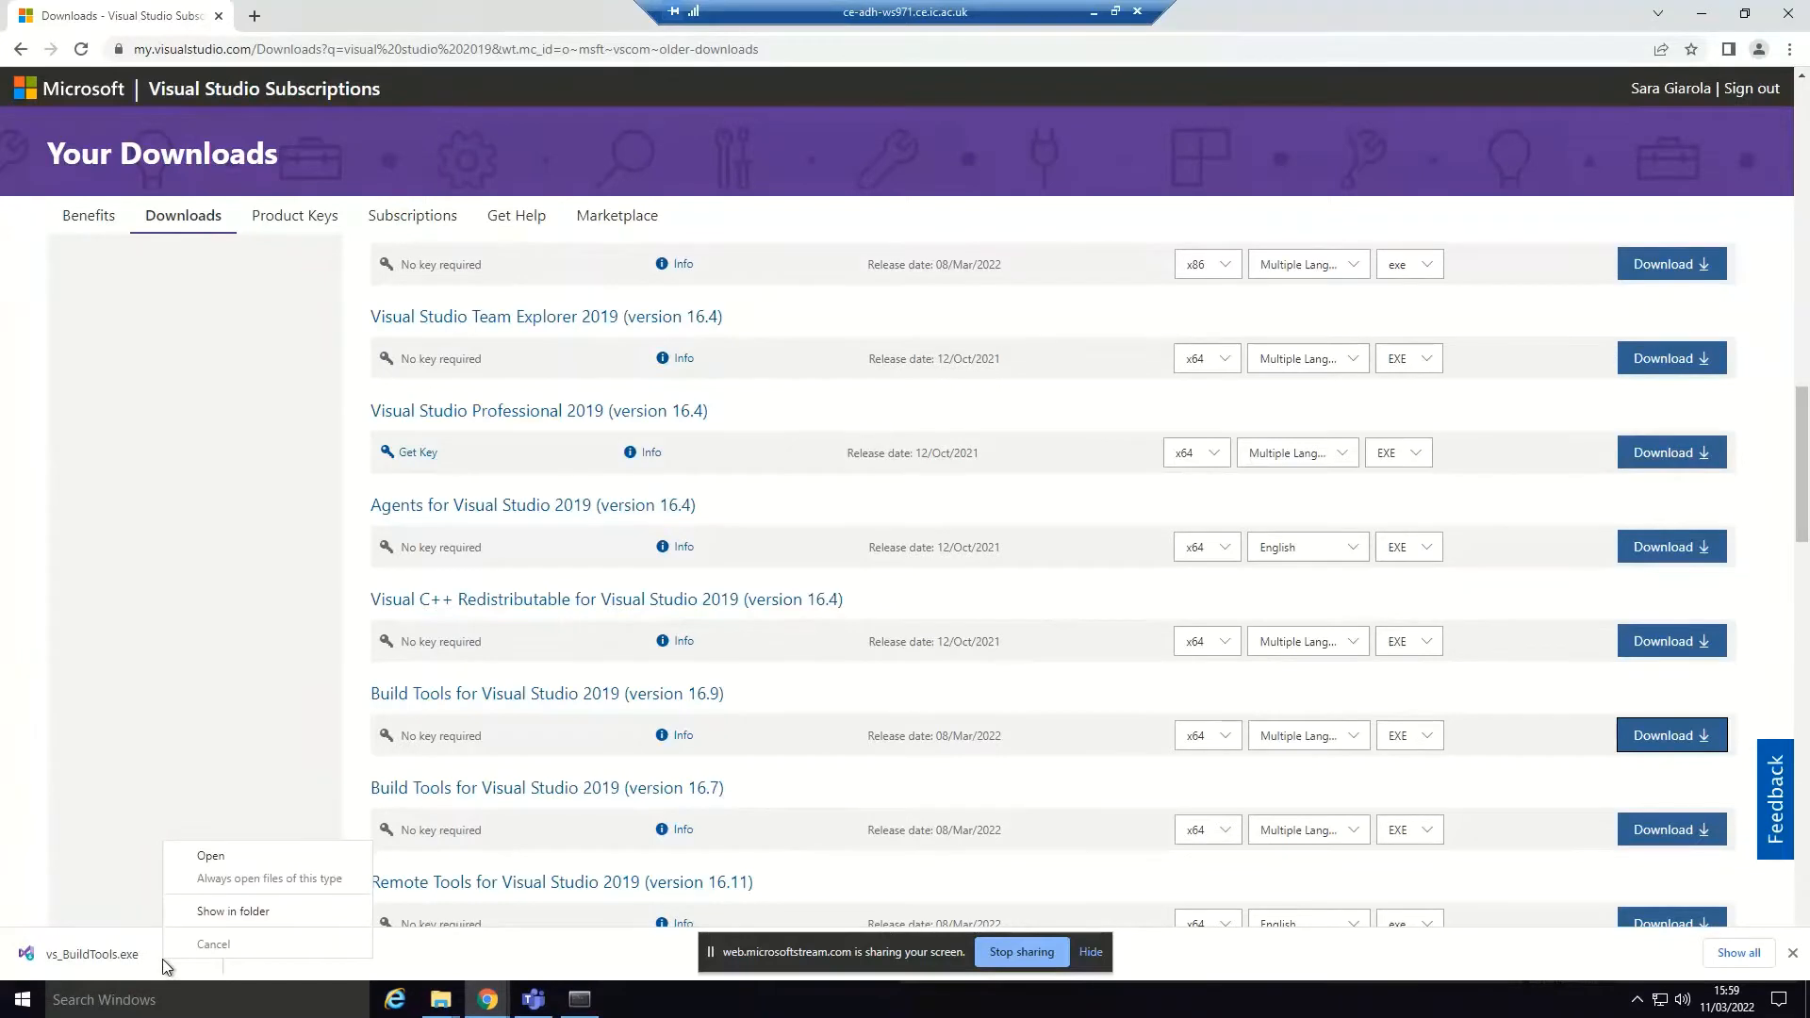
{"action": "left_click", "coordinate": [251, 911]}
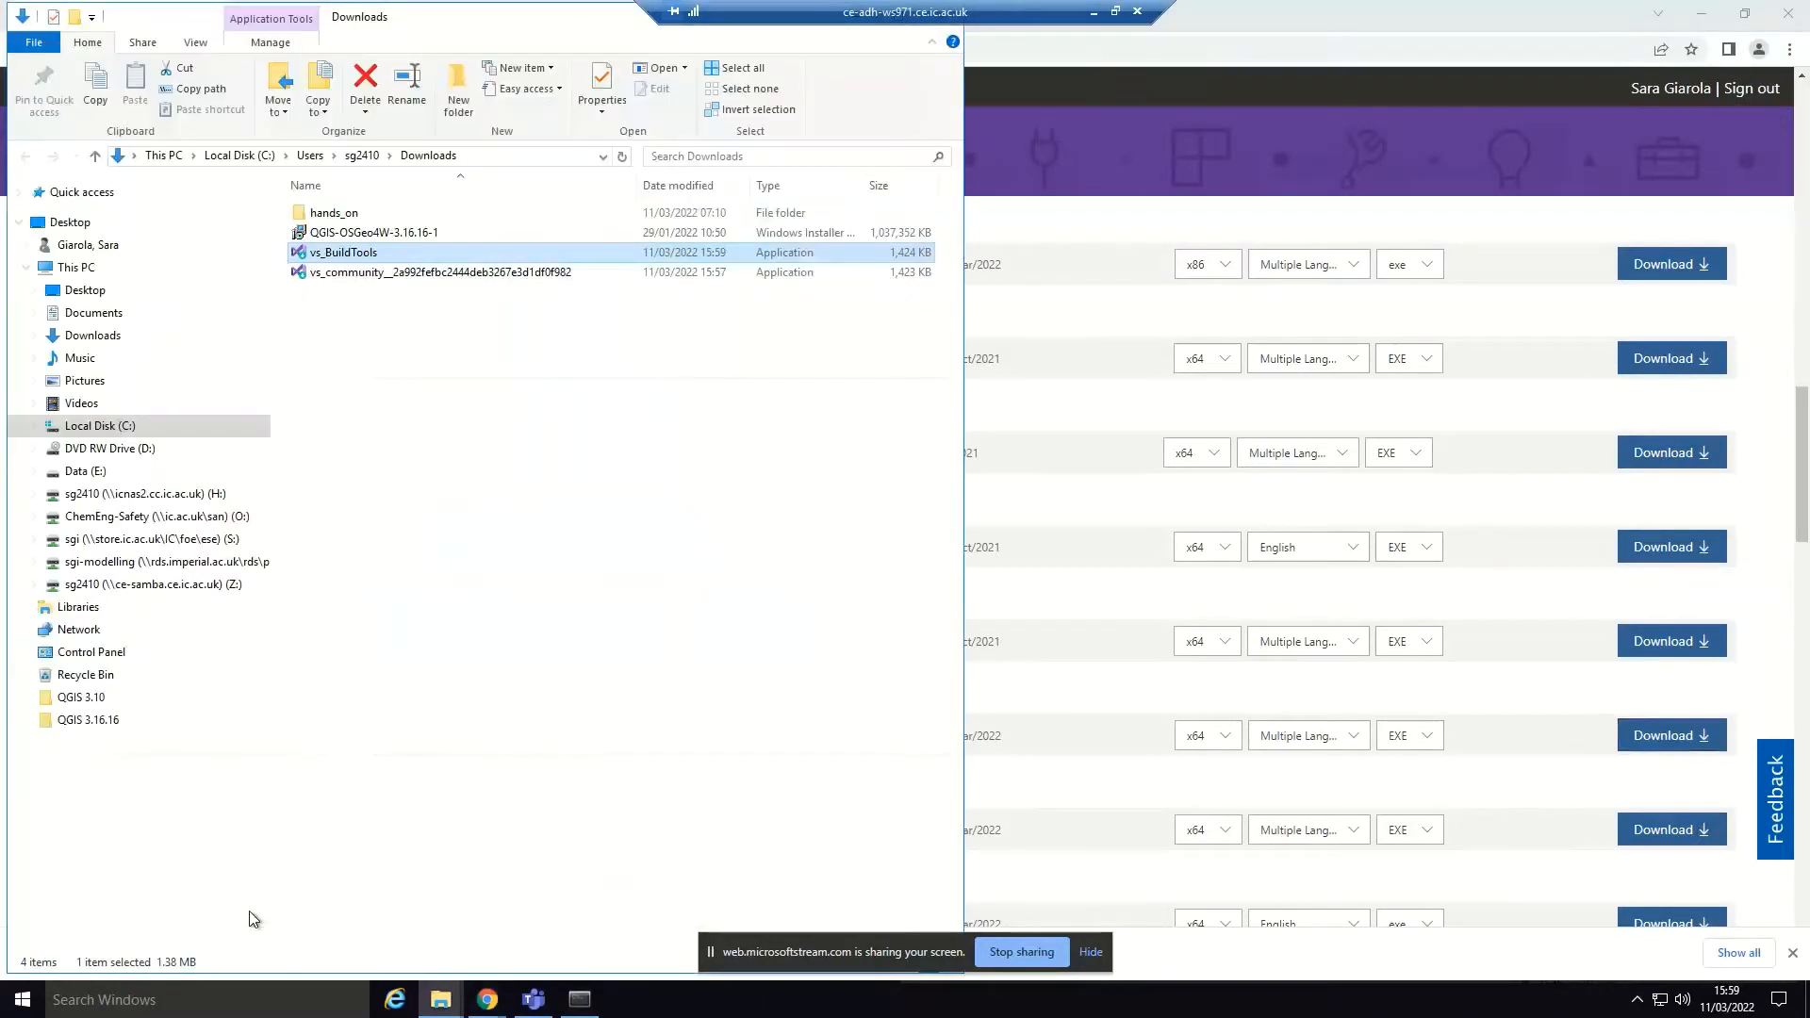
{"action": "double_click", "coordinate": [363, 253]}
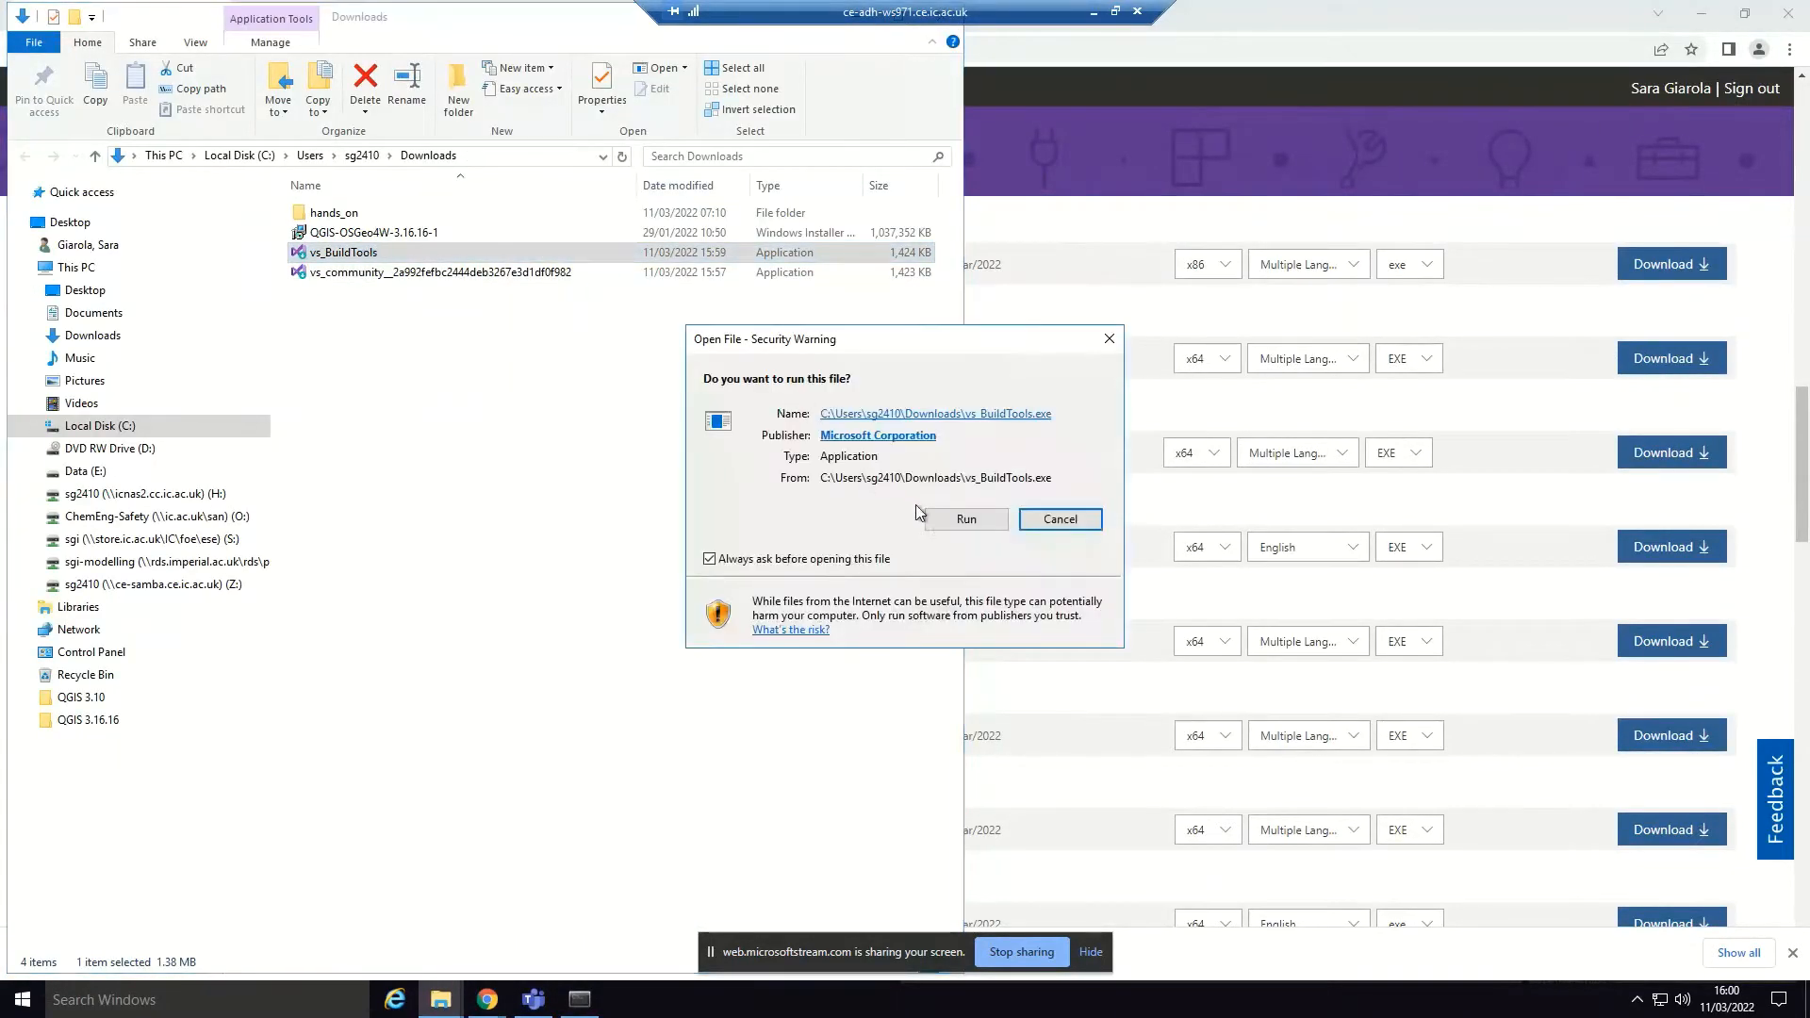
{"action": "left_click", "coordinate": [963, 518]}
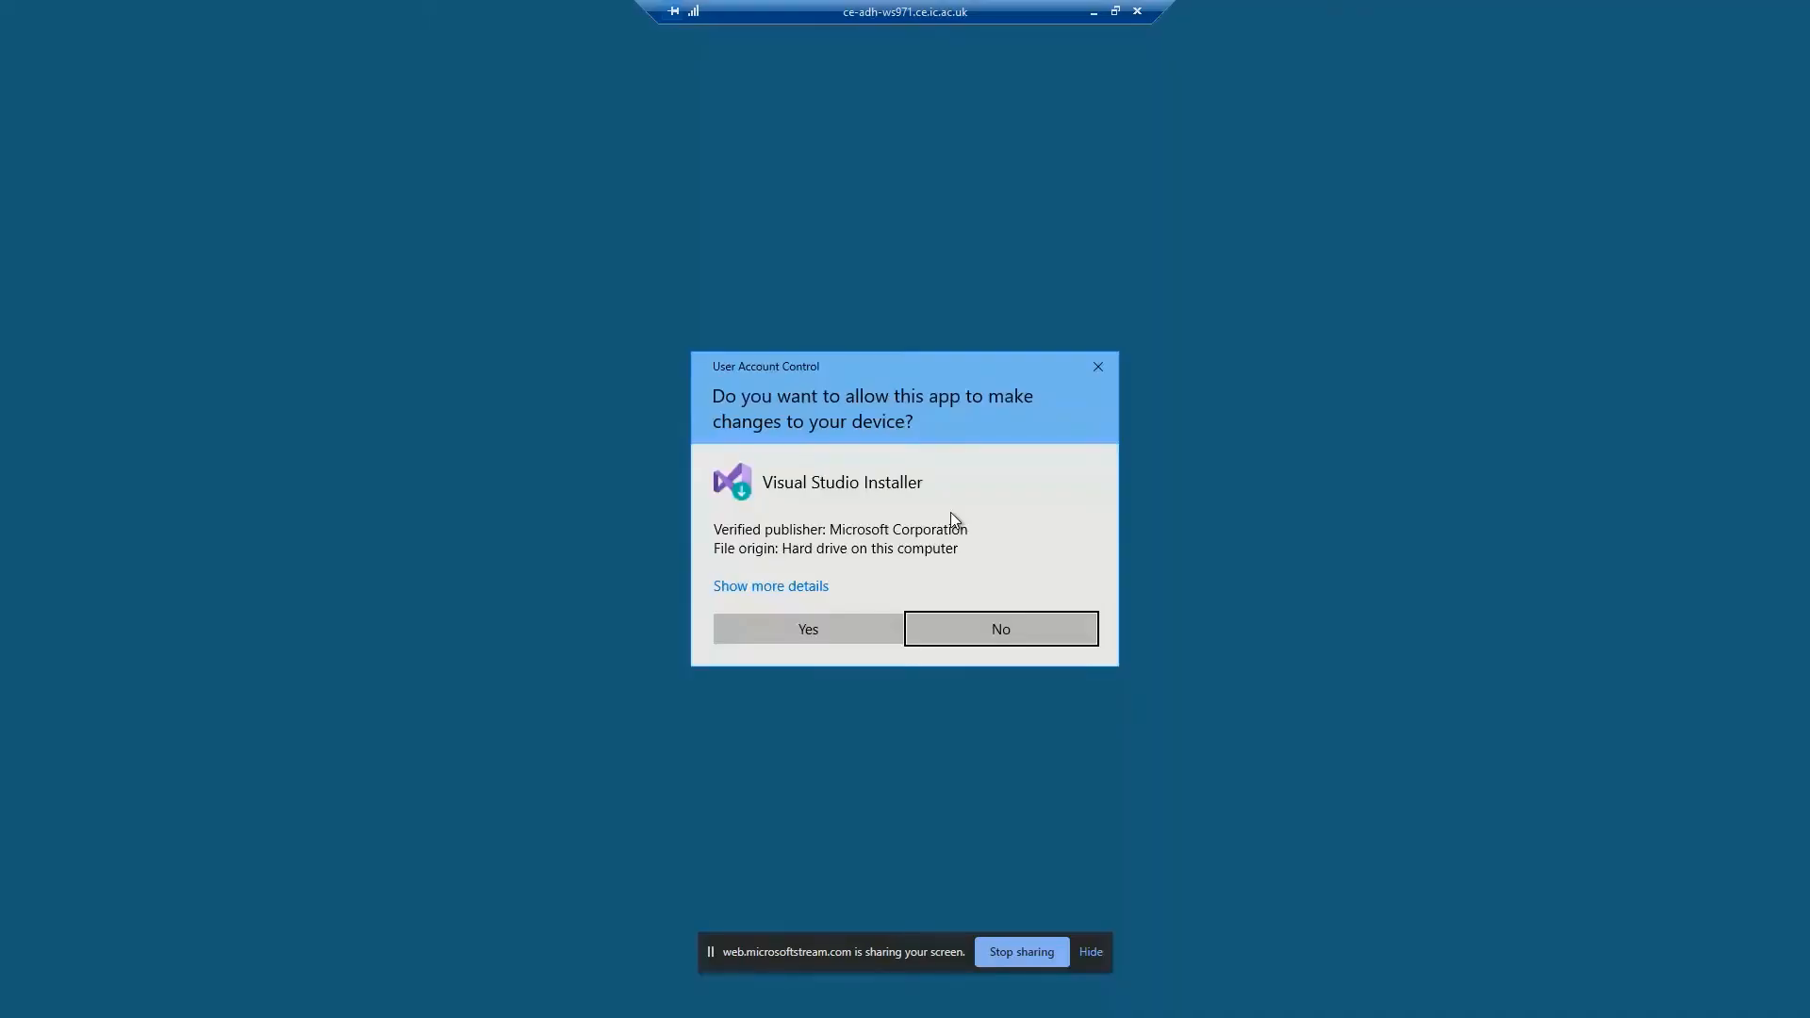
Step: Allow Visual Studio Installer to make changes, continue to the workload selection and maximize the installer window
{"action": "left_click", "coordinate": [858, 624]}
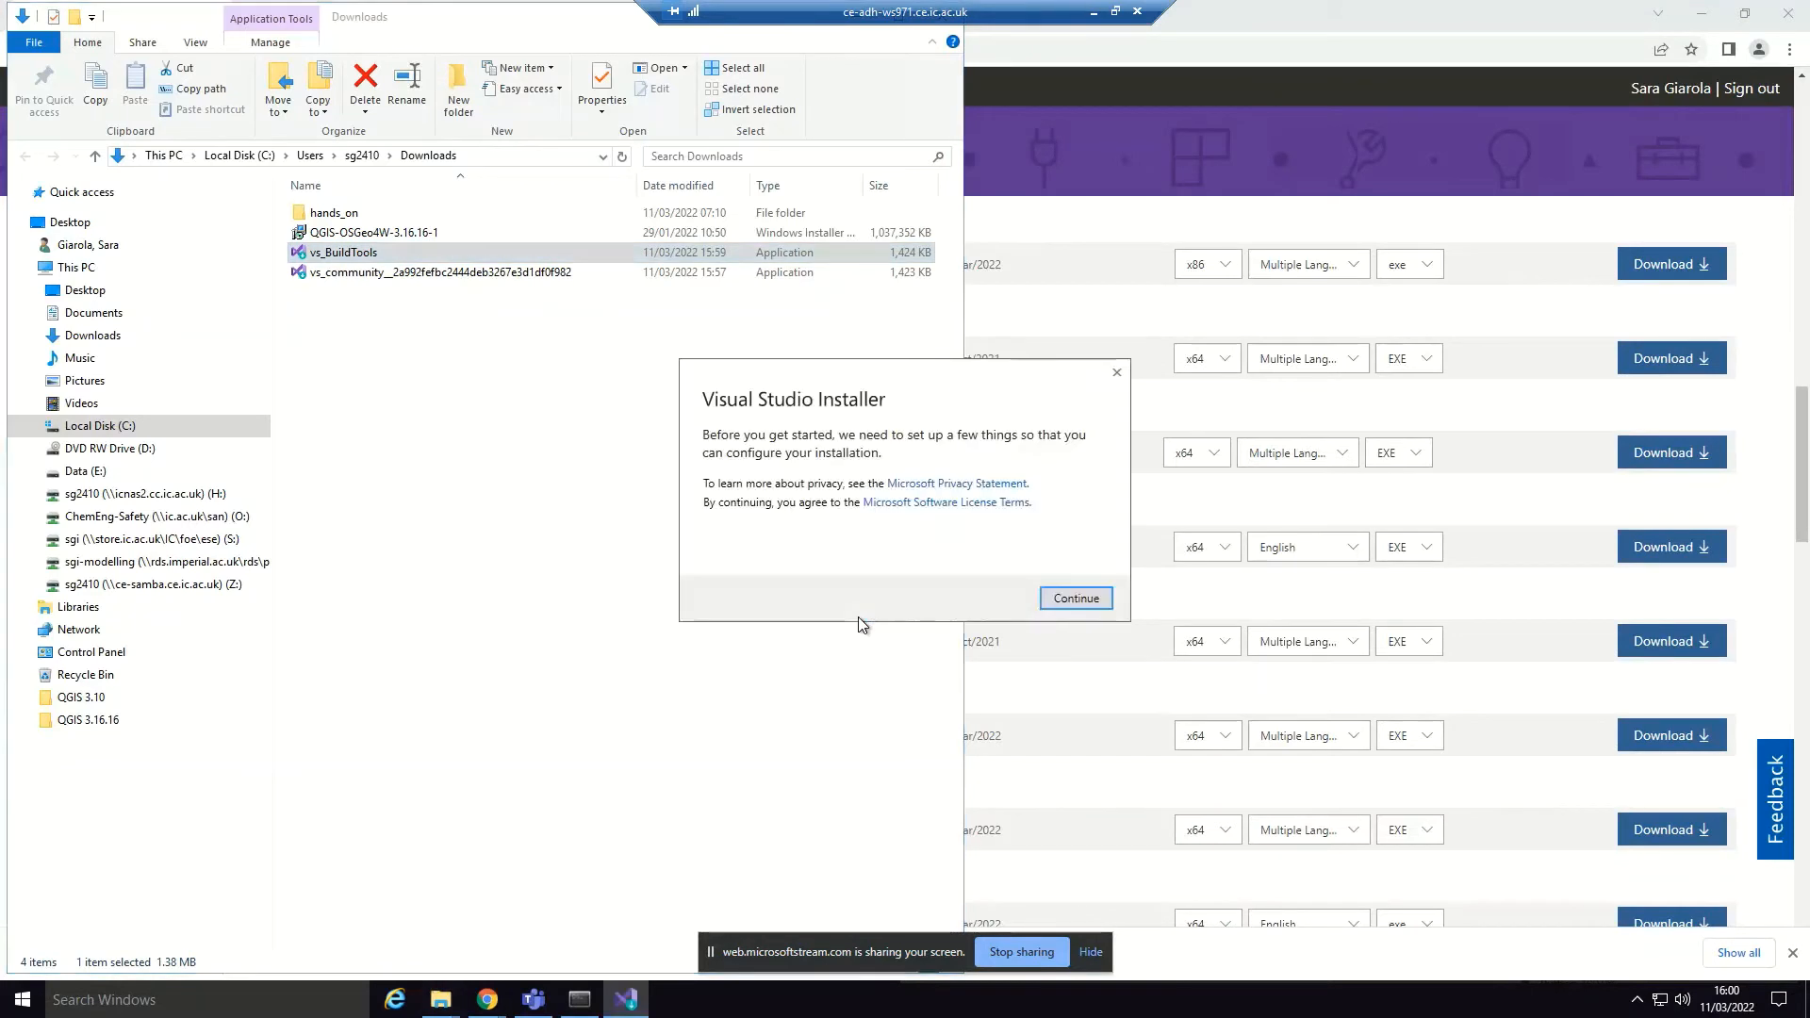
{"action": "left_click", "coordinate": [1077, 597]}
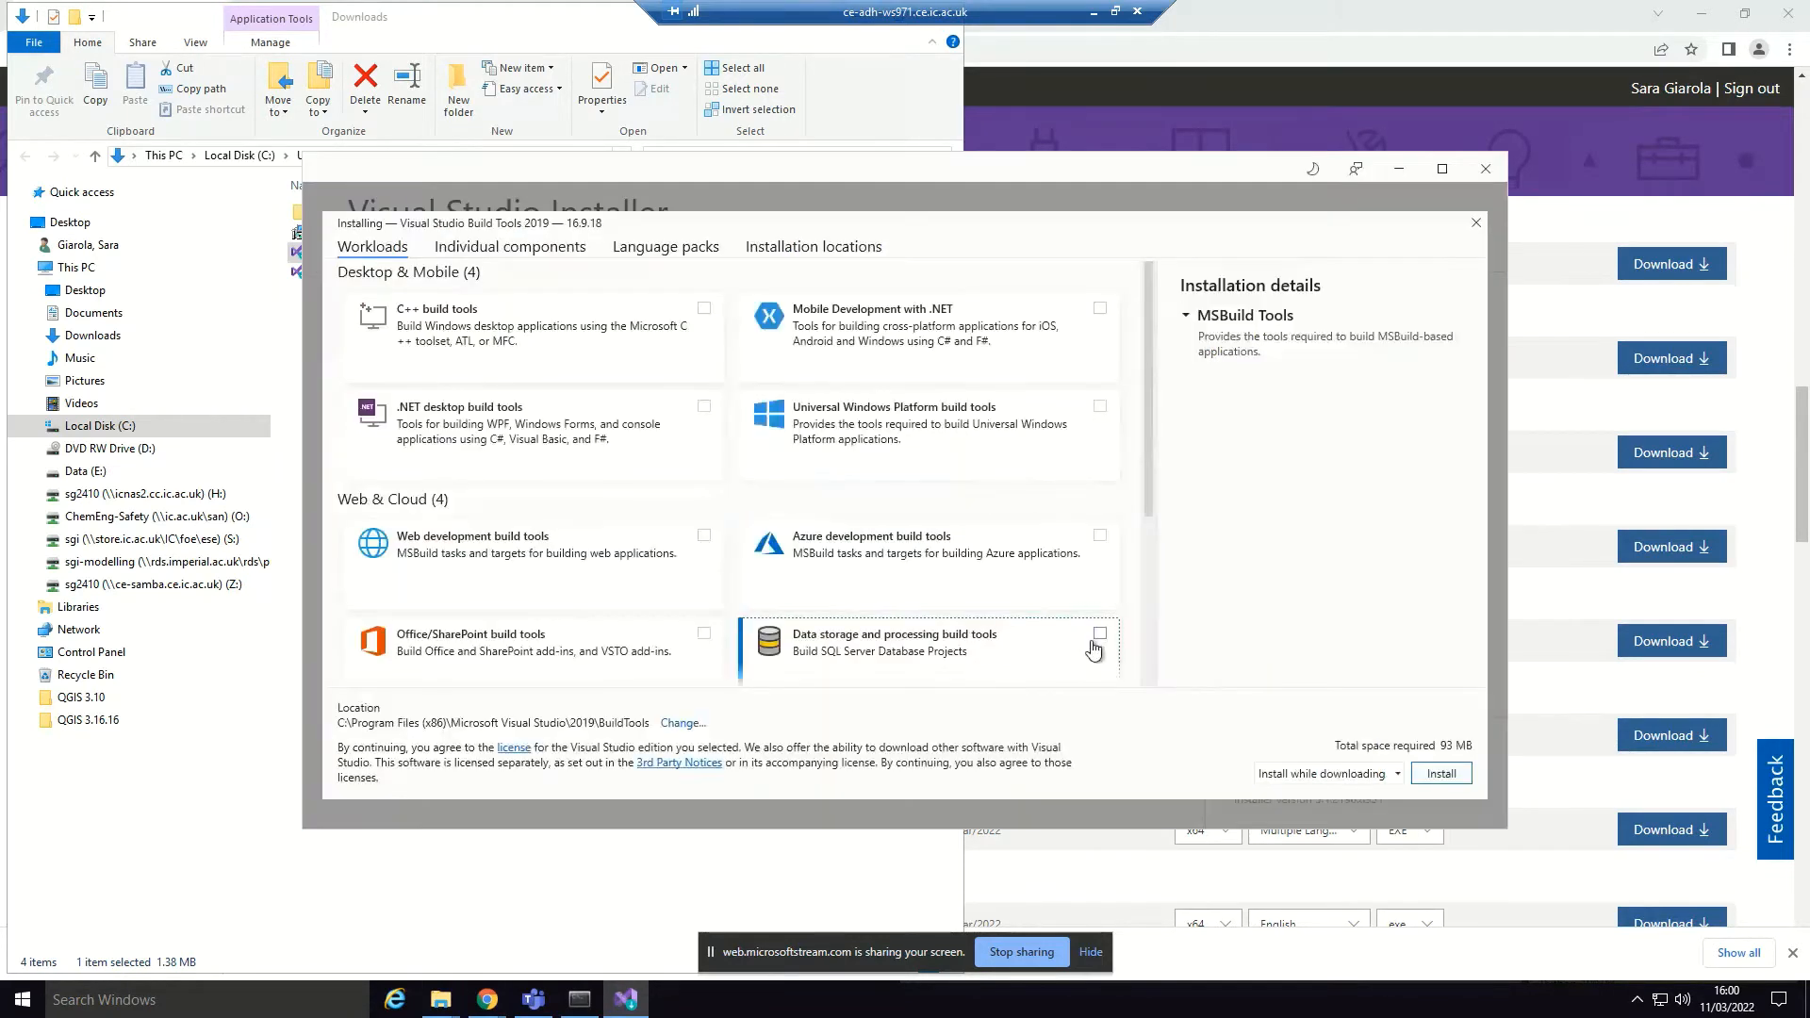
{"action": "left_click", "coordinate": [1442, 170]}
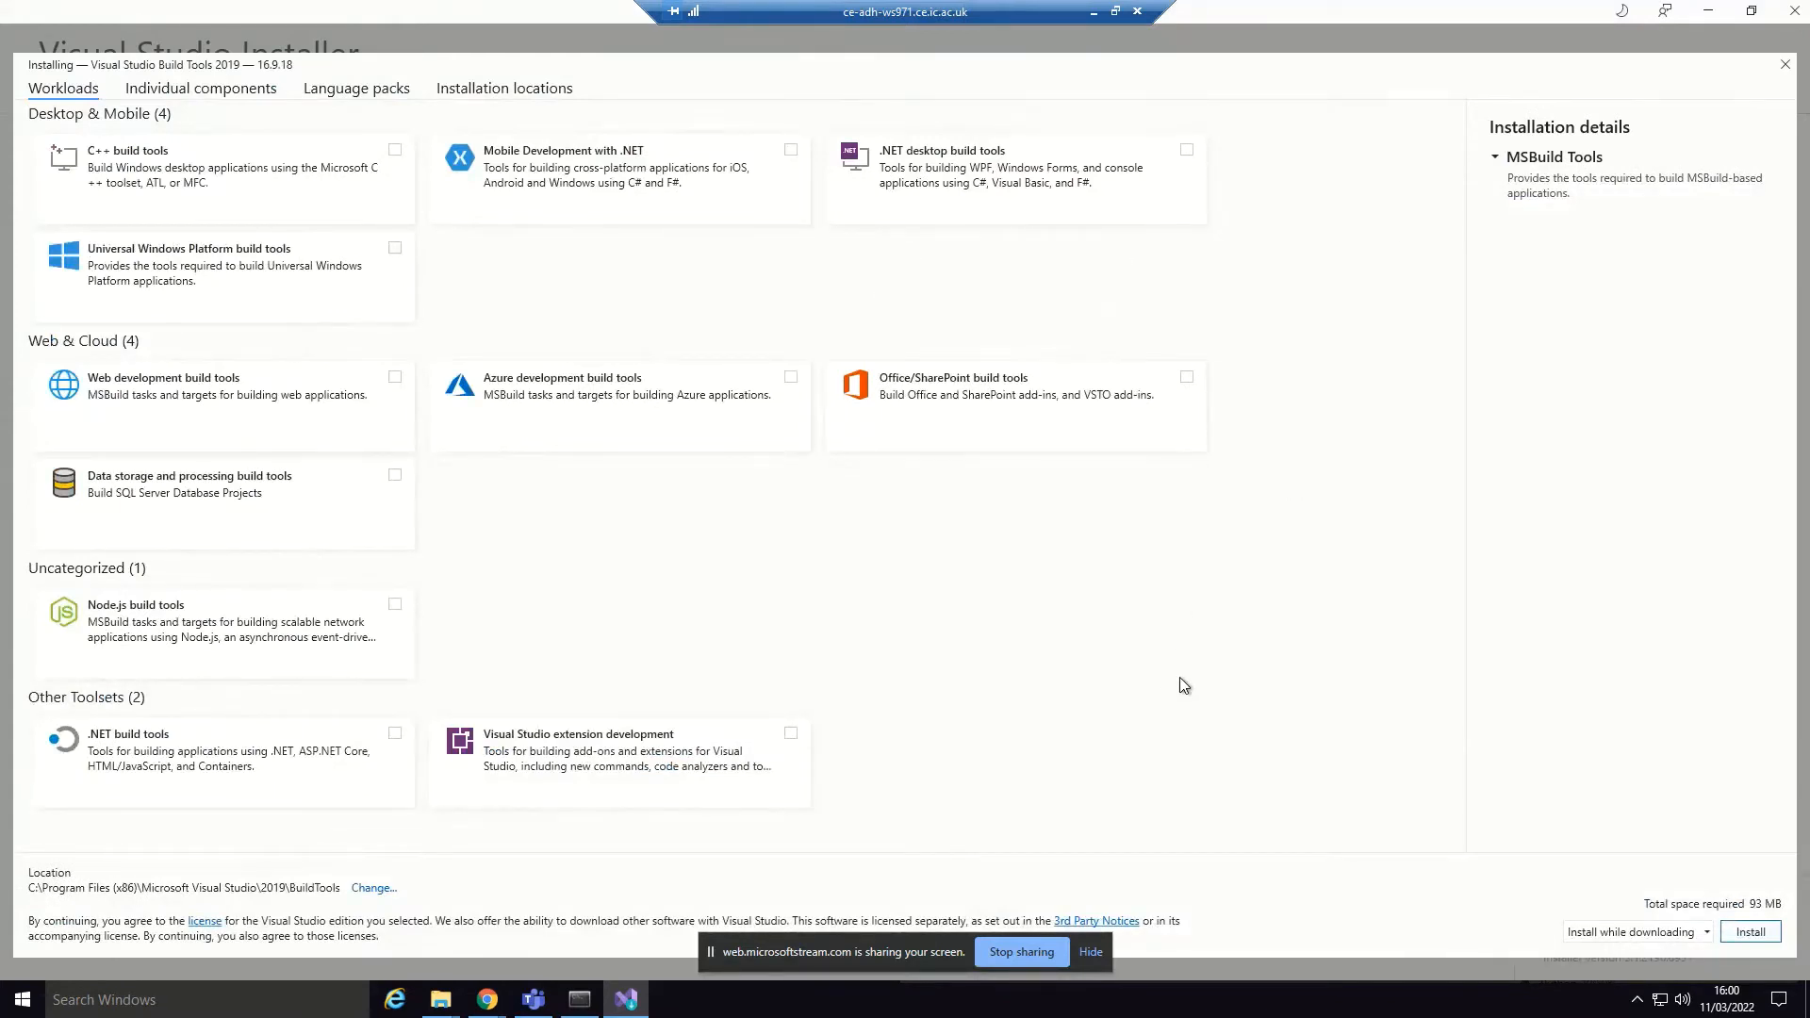
Step: Check the install options and sample installation screen in hands_on_1.pdf, and return to Visual Studio Installer
{"action": "left_click", "coordinate": [485, 1000]}
{"action": "left_click", "coordinate": [257, 918]}
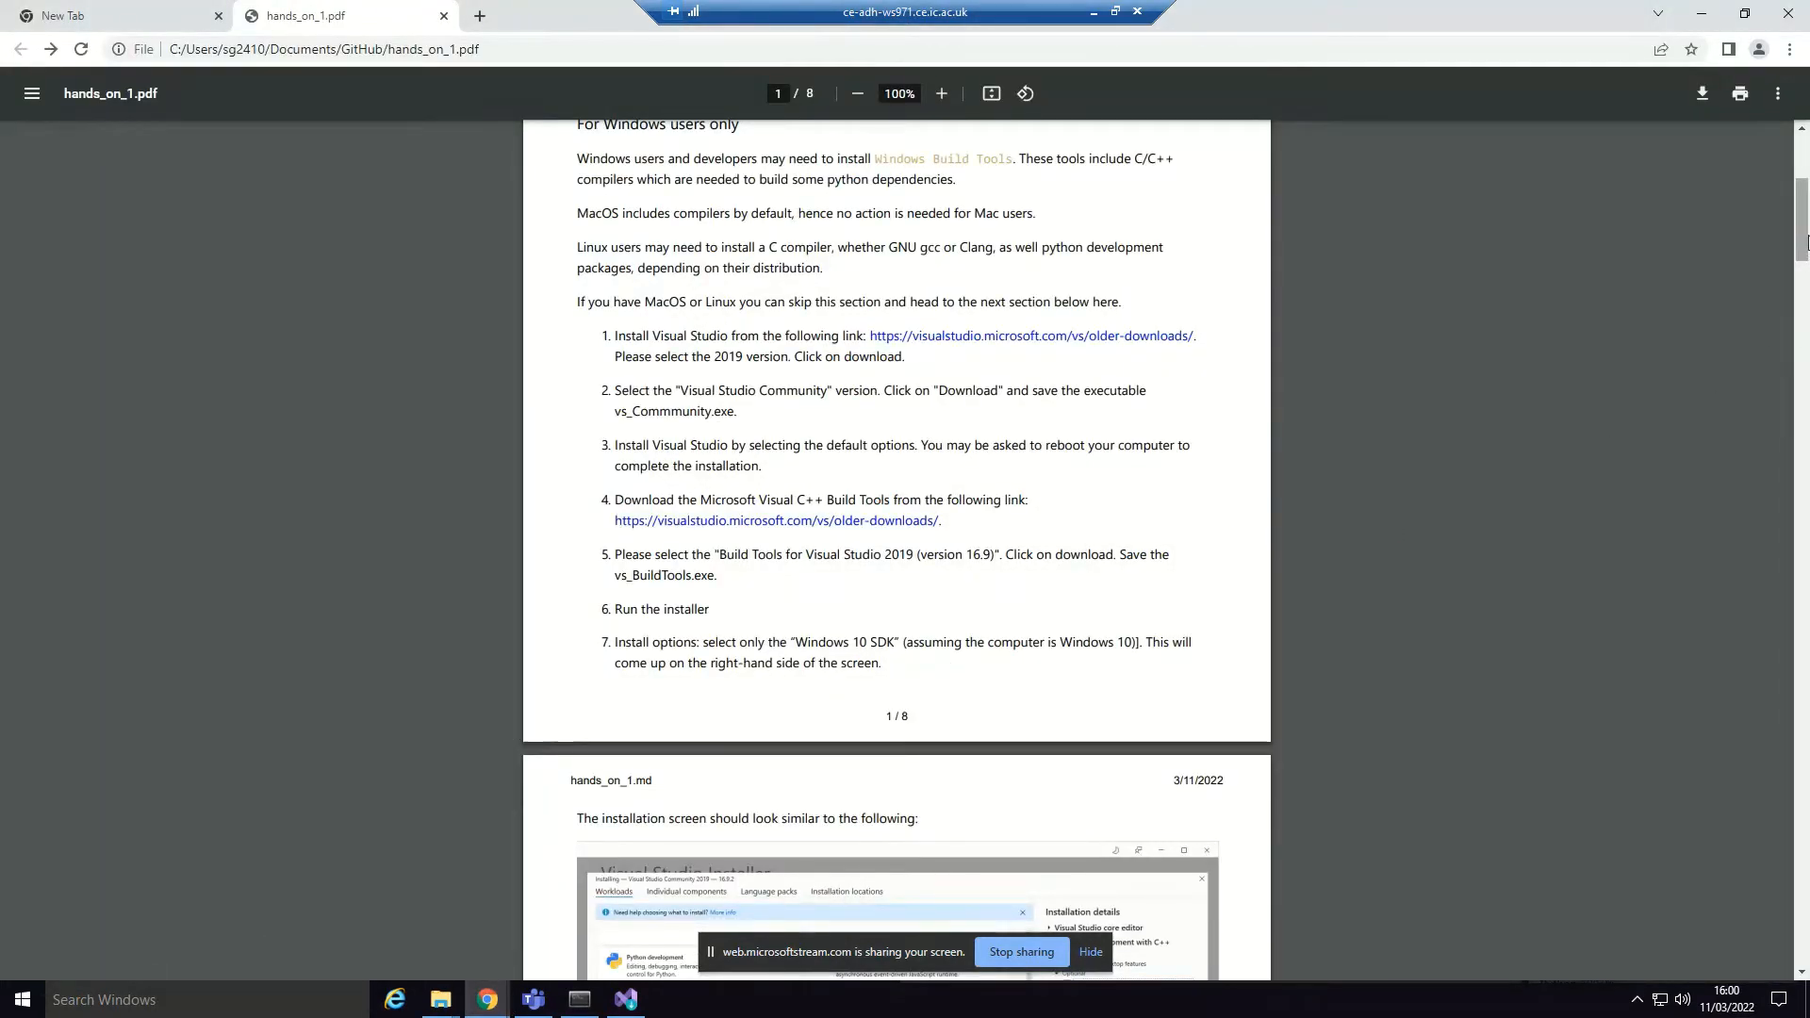
{"action": "left_click_drag", "start_coordinate": [1802, 243], "coordinate": [1802, 271]}
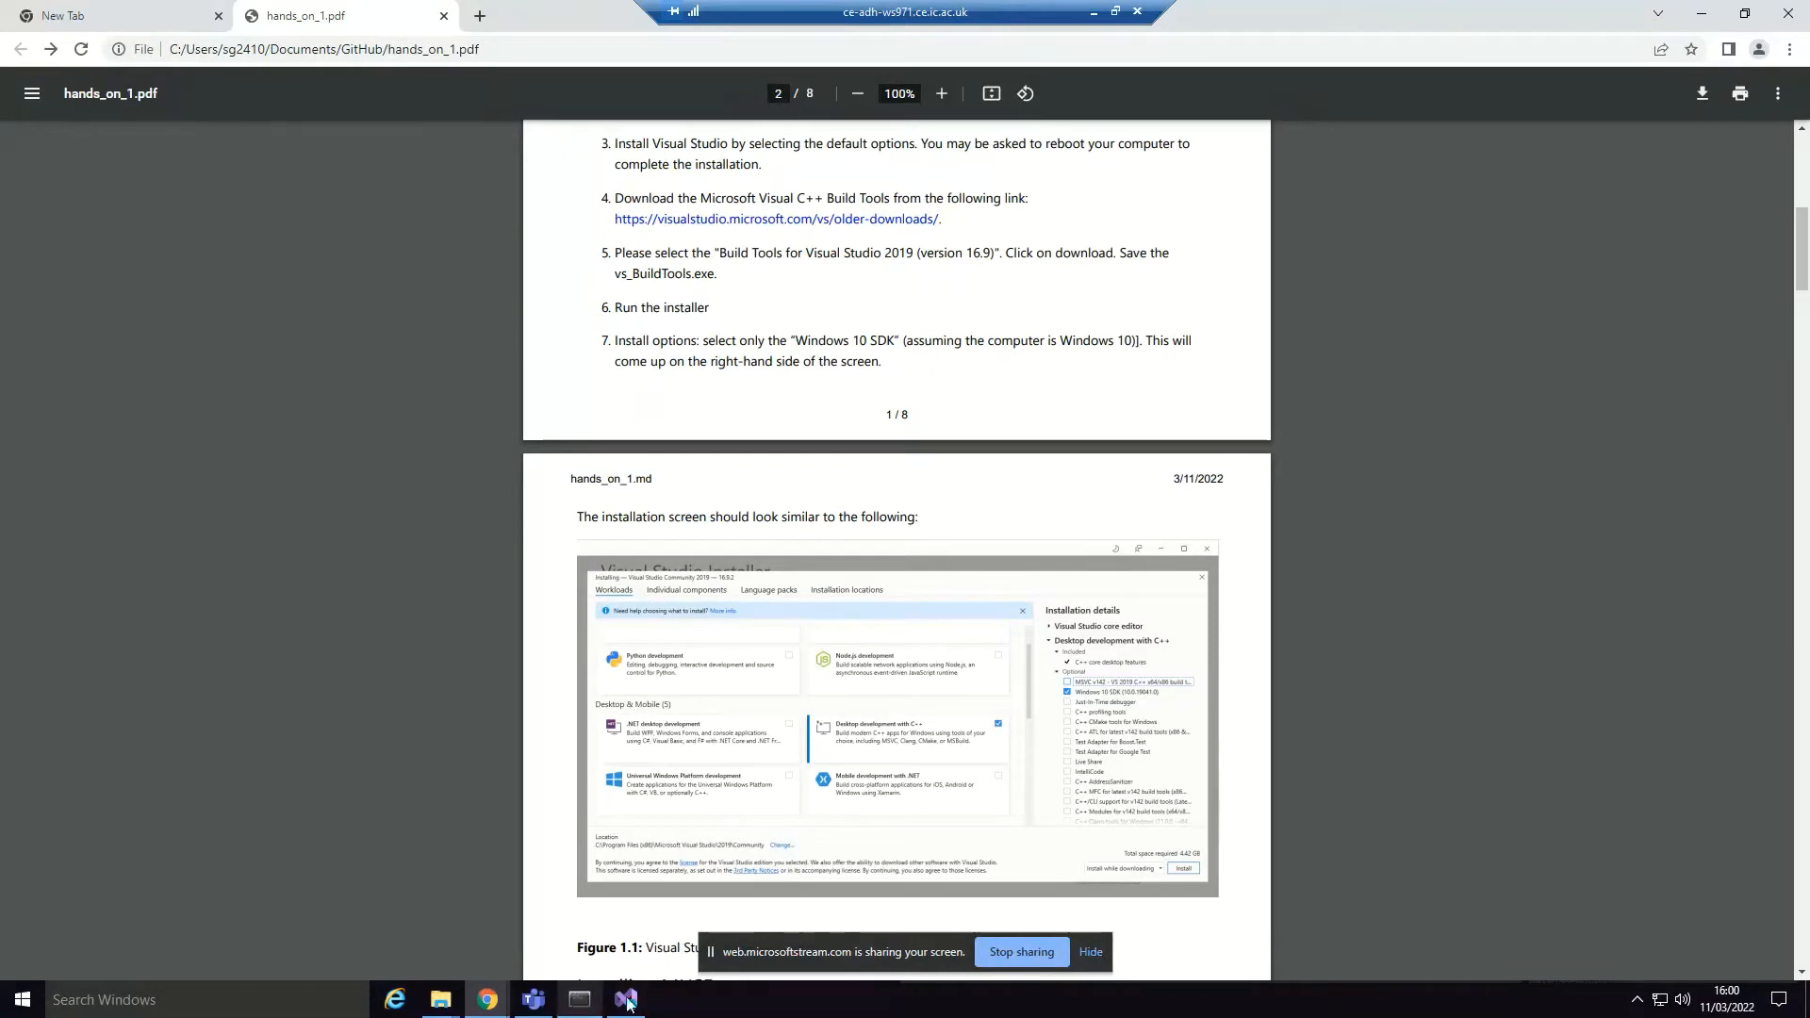
{"action": "left_click", "coordinate": [490, 1002]}
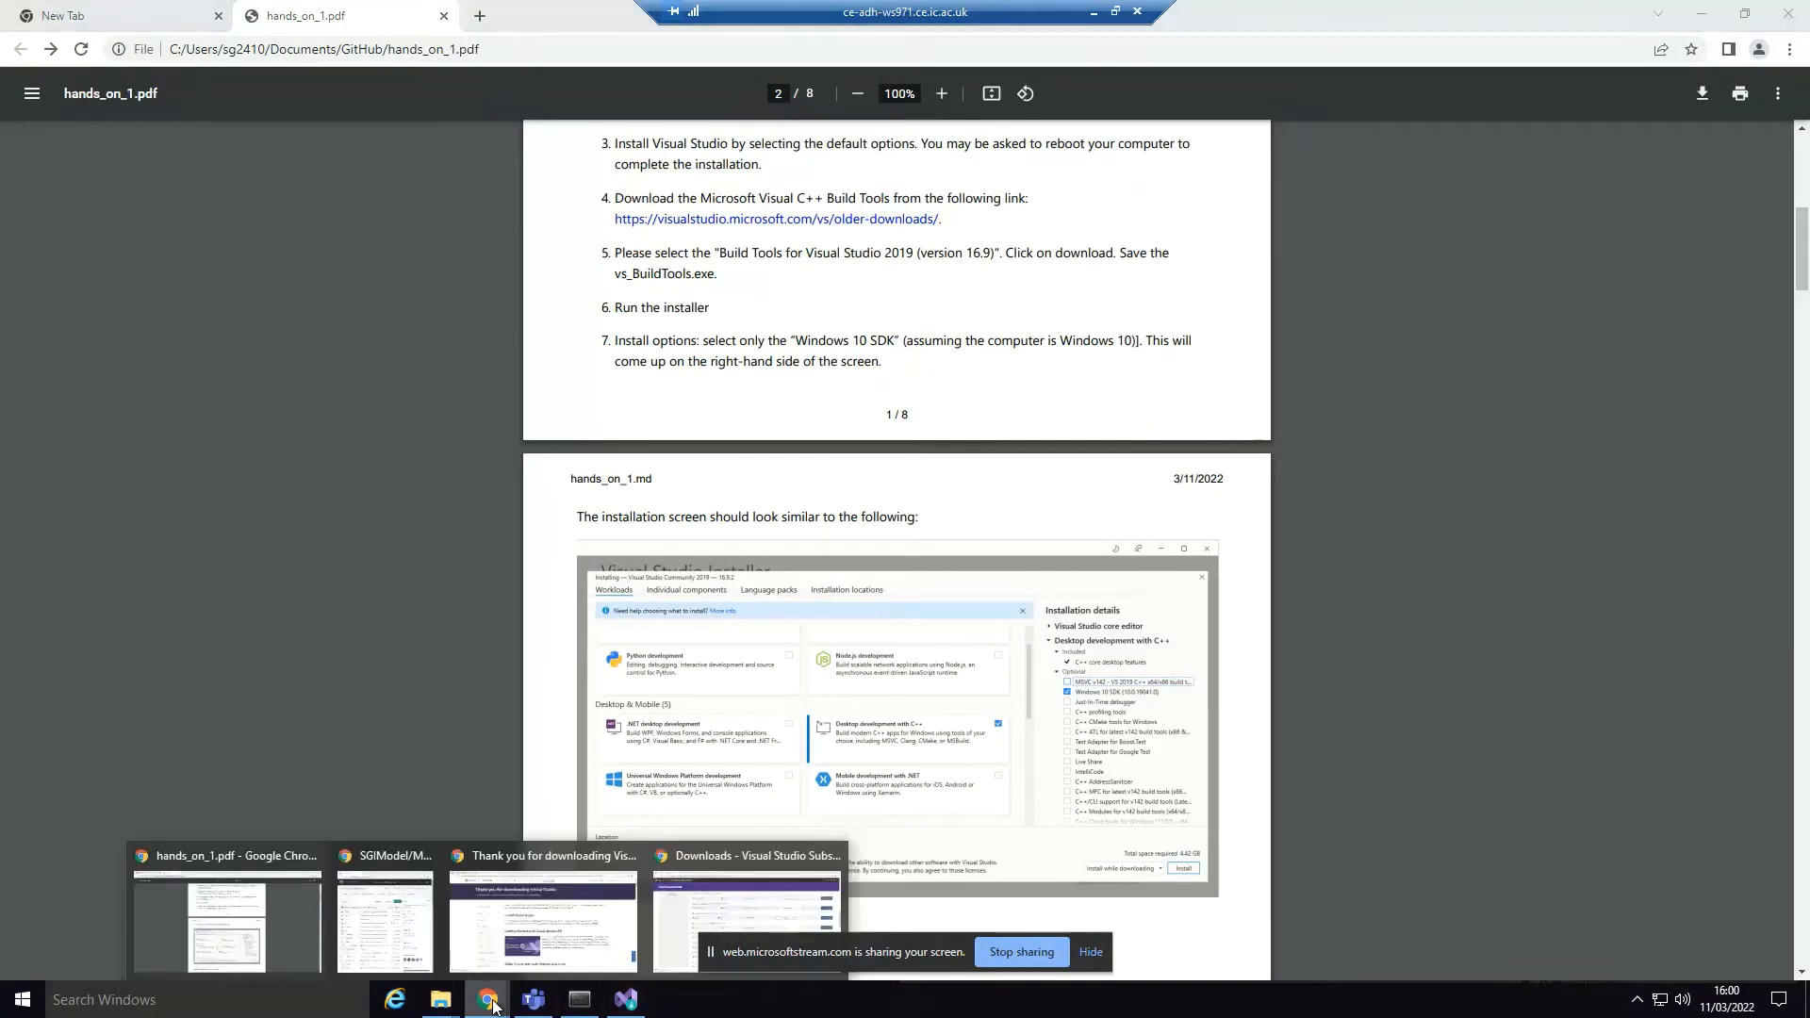
{"action": "left_click", "coordinate": [626, 999]}
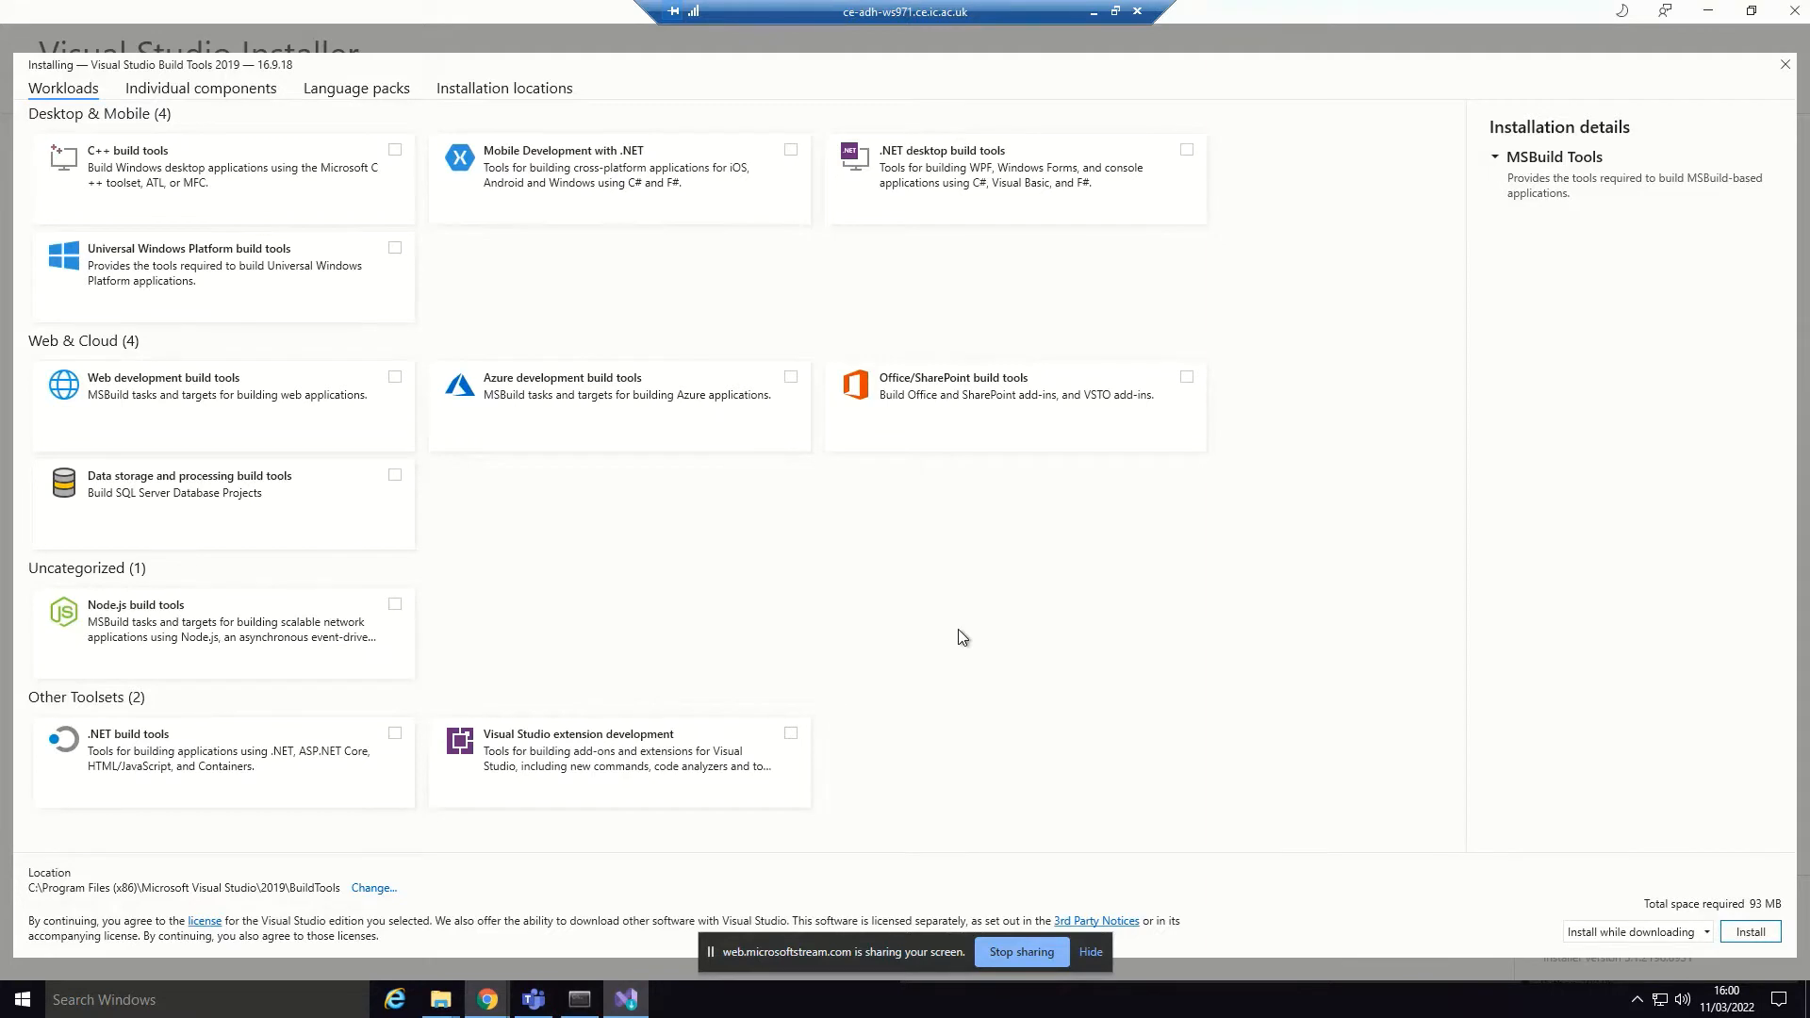
Step: Select the C++ build tools workload, keep only Windows 10 SDK (10.0.19041.0) among its optional components, and start the installation
{"action": "left_click", "coordinate": [397, 154]}
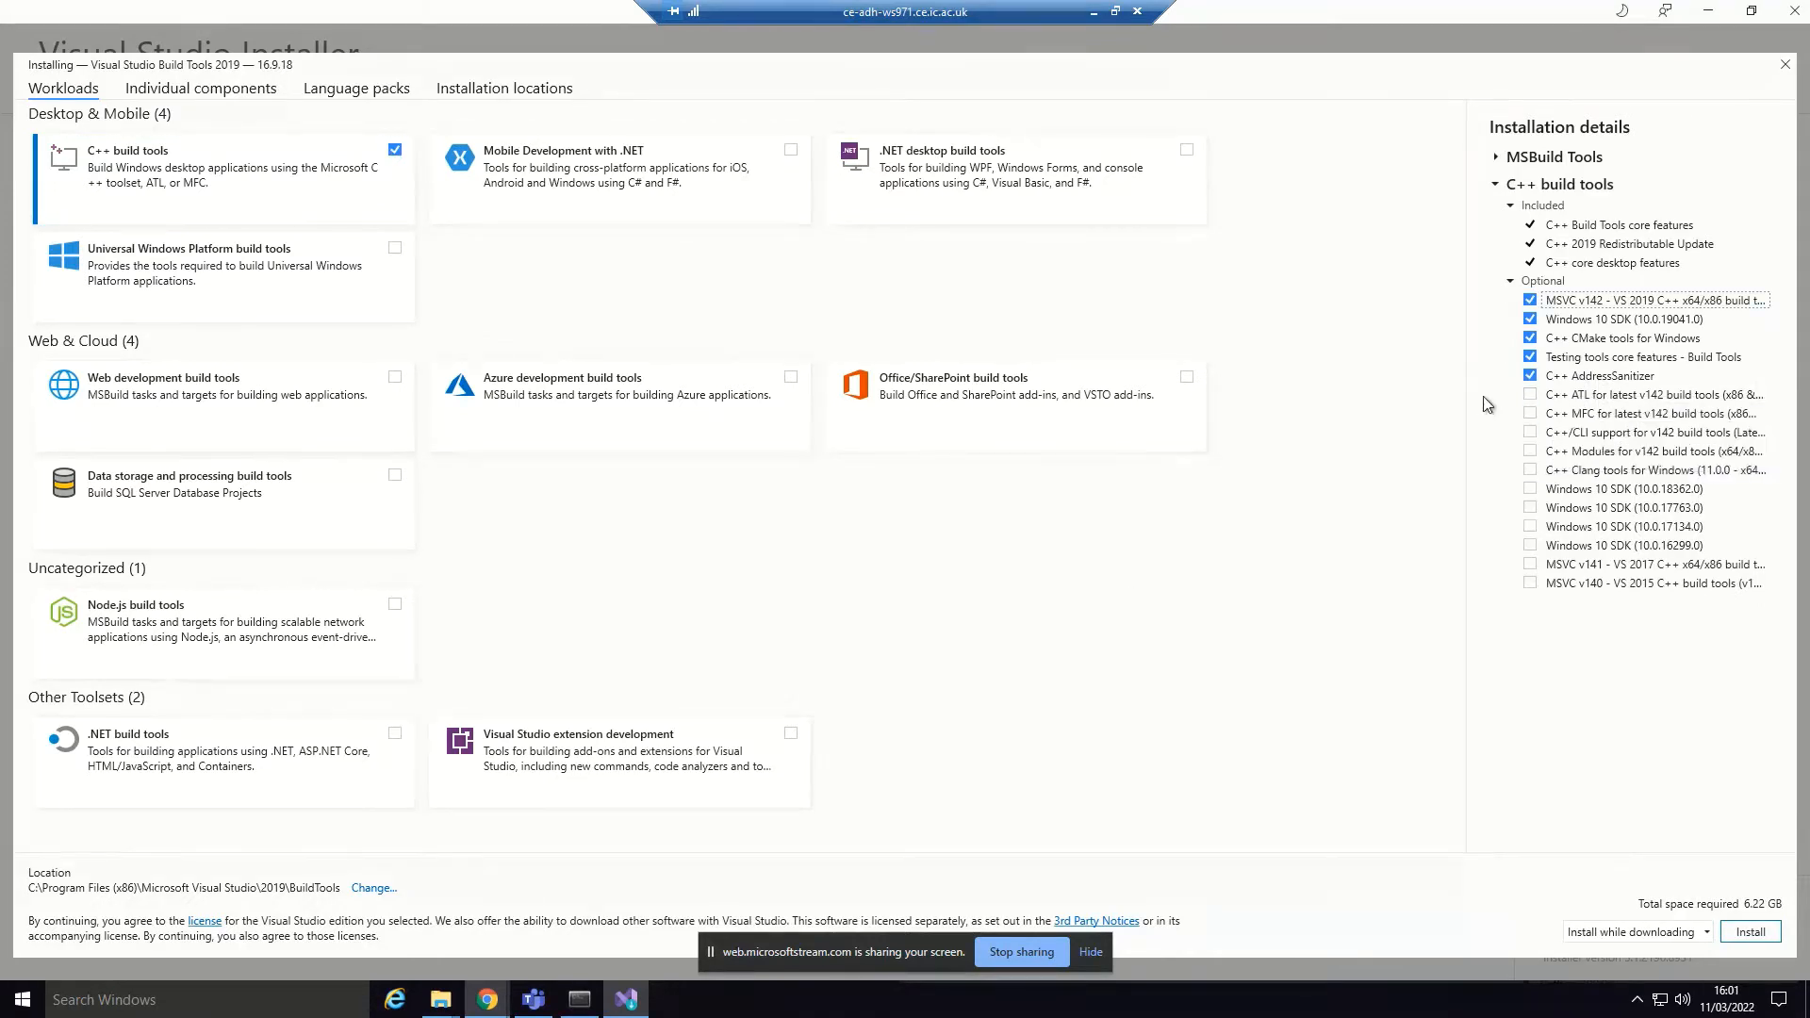
{"action": "left_click", "coordinate": [1531, 377]}
{"action": "left_click", "coordinate": [1530, 357]}
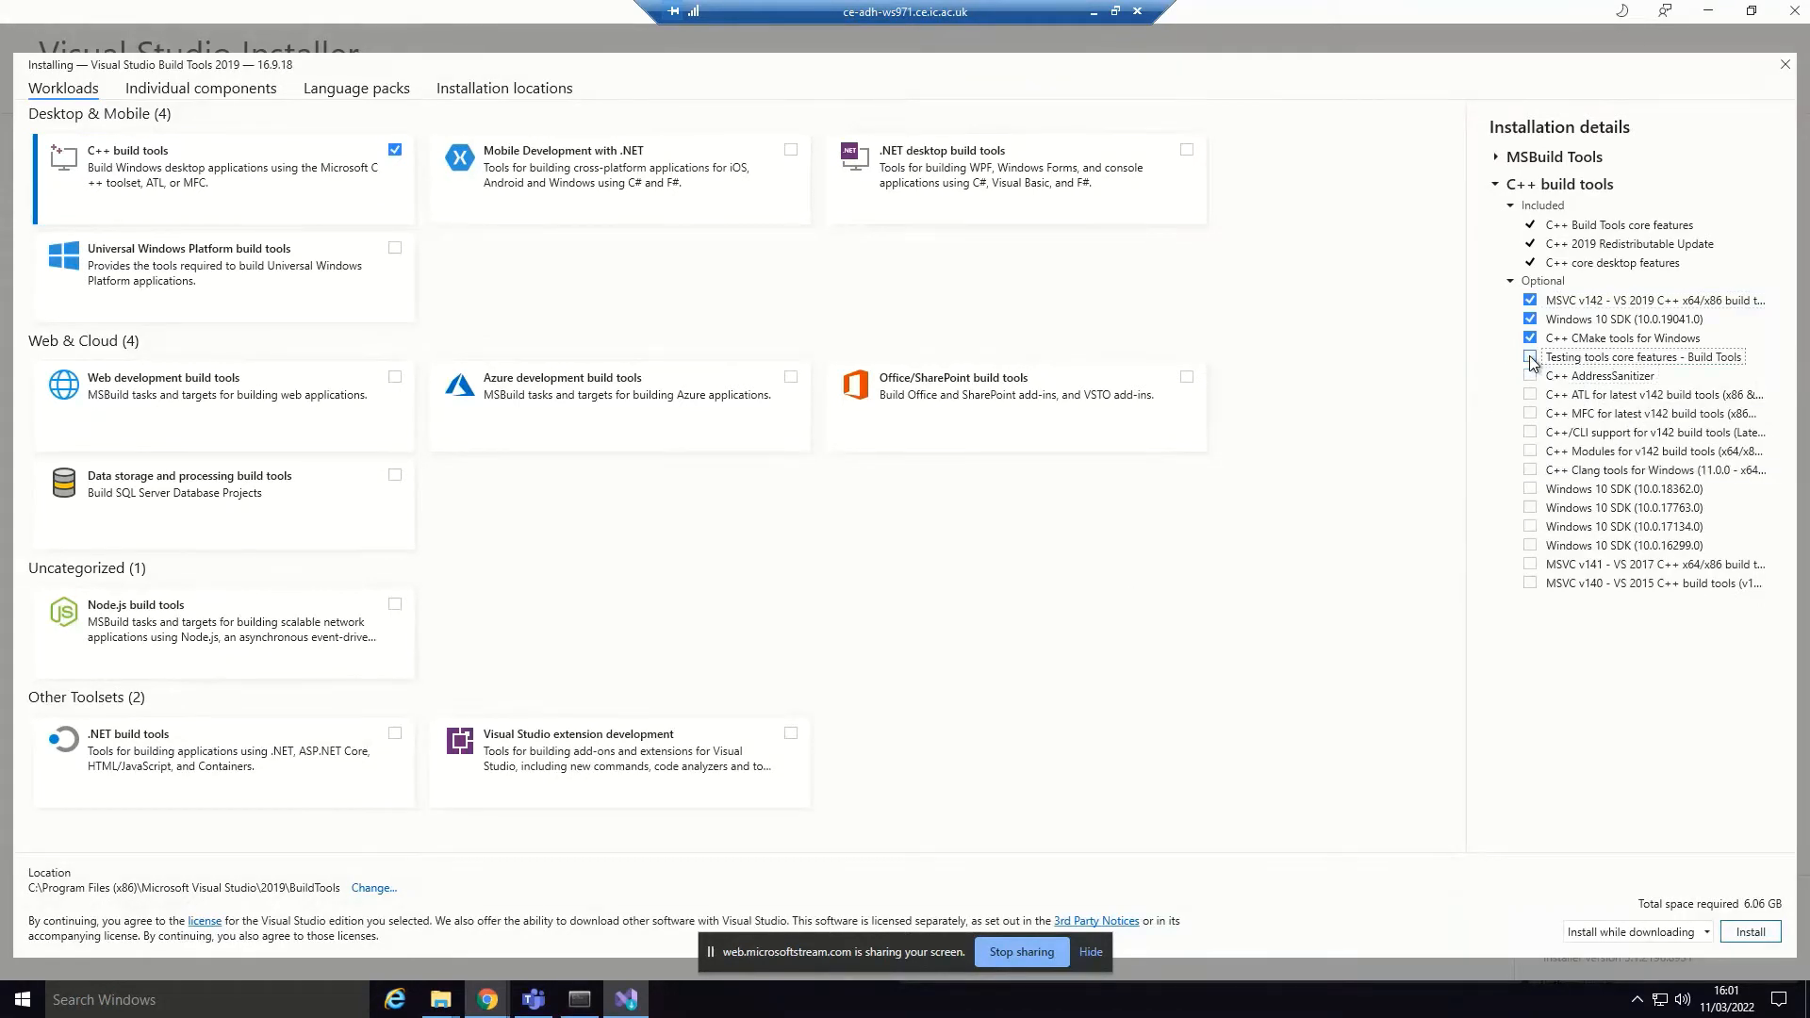
{"action": "left_click", "coordinate": [1531, 338]}
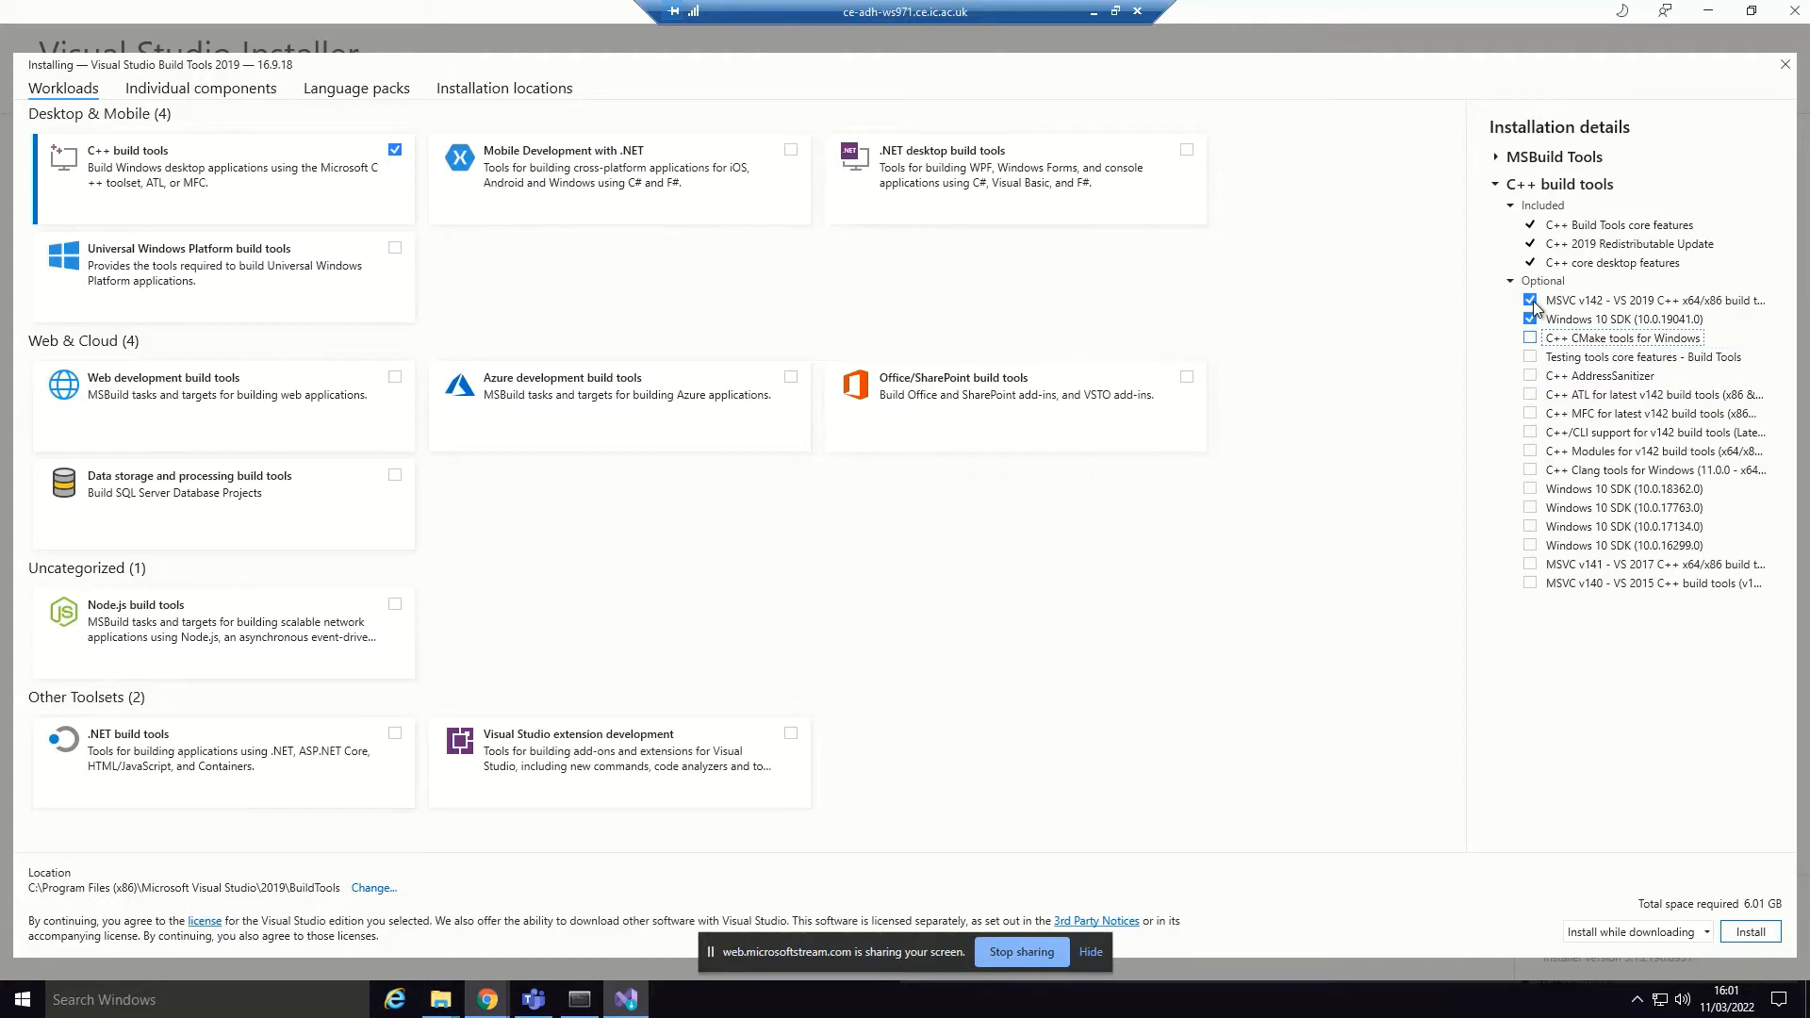
{"action": "left_click", "coordinate": [1531, 301]}
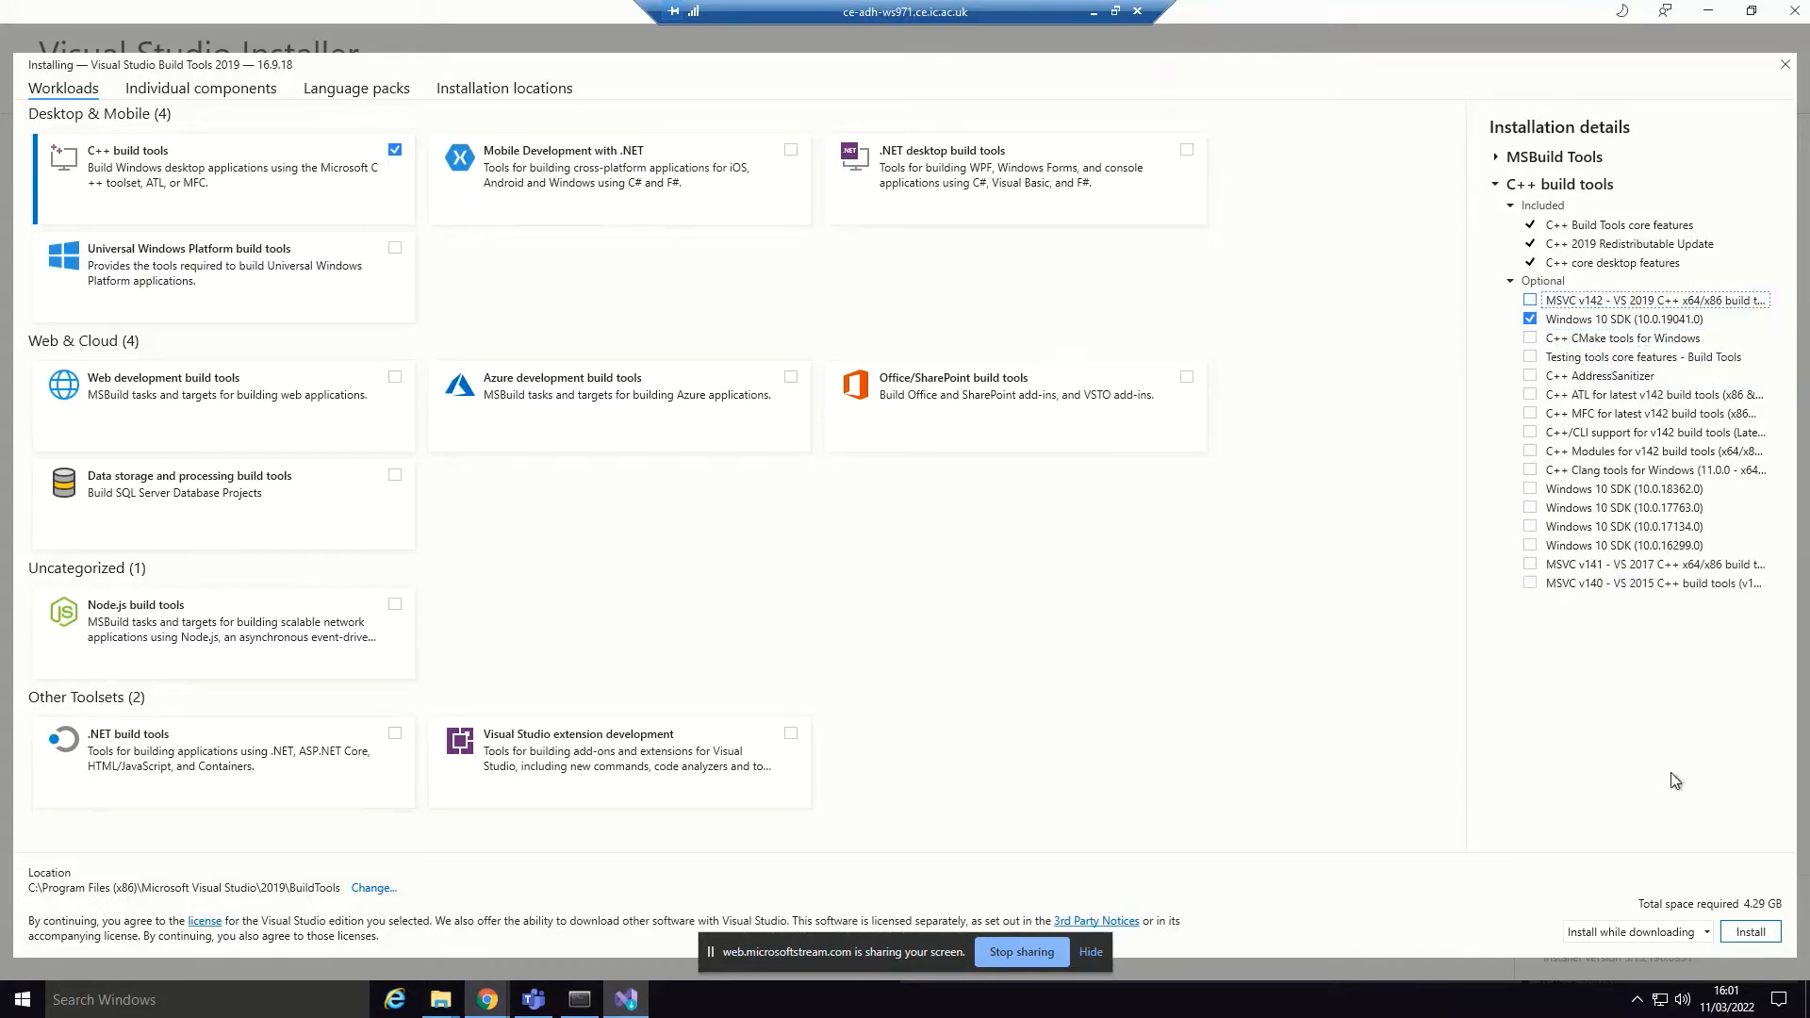
{"action": "left_click", "coordinate": [1752, 932]}
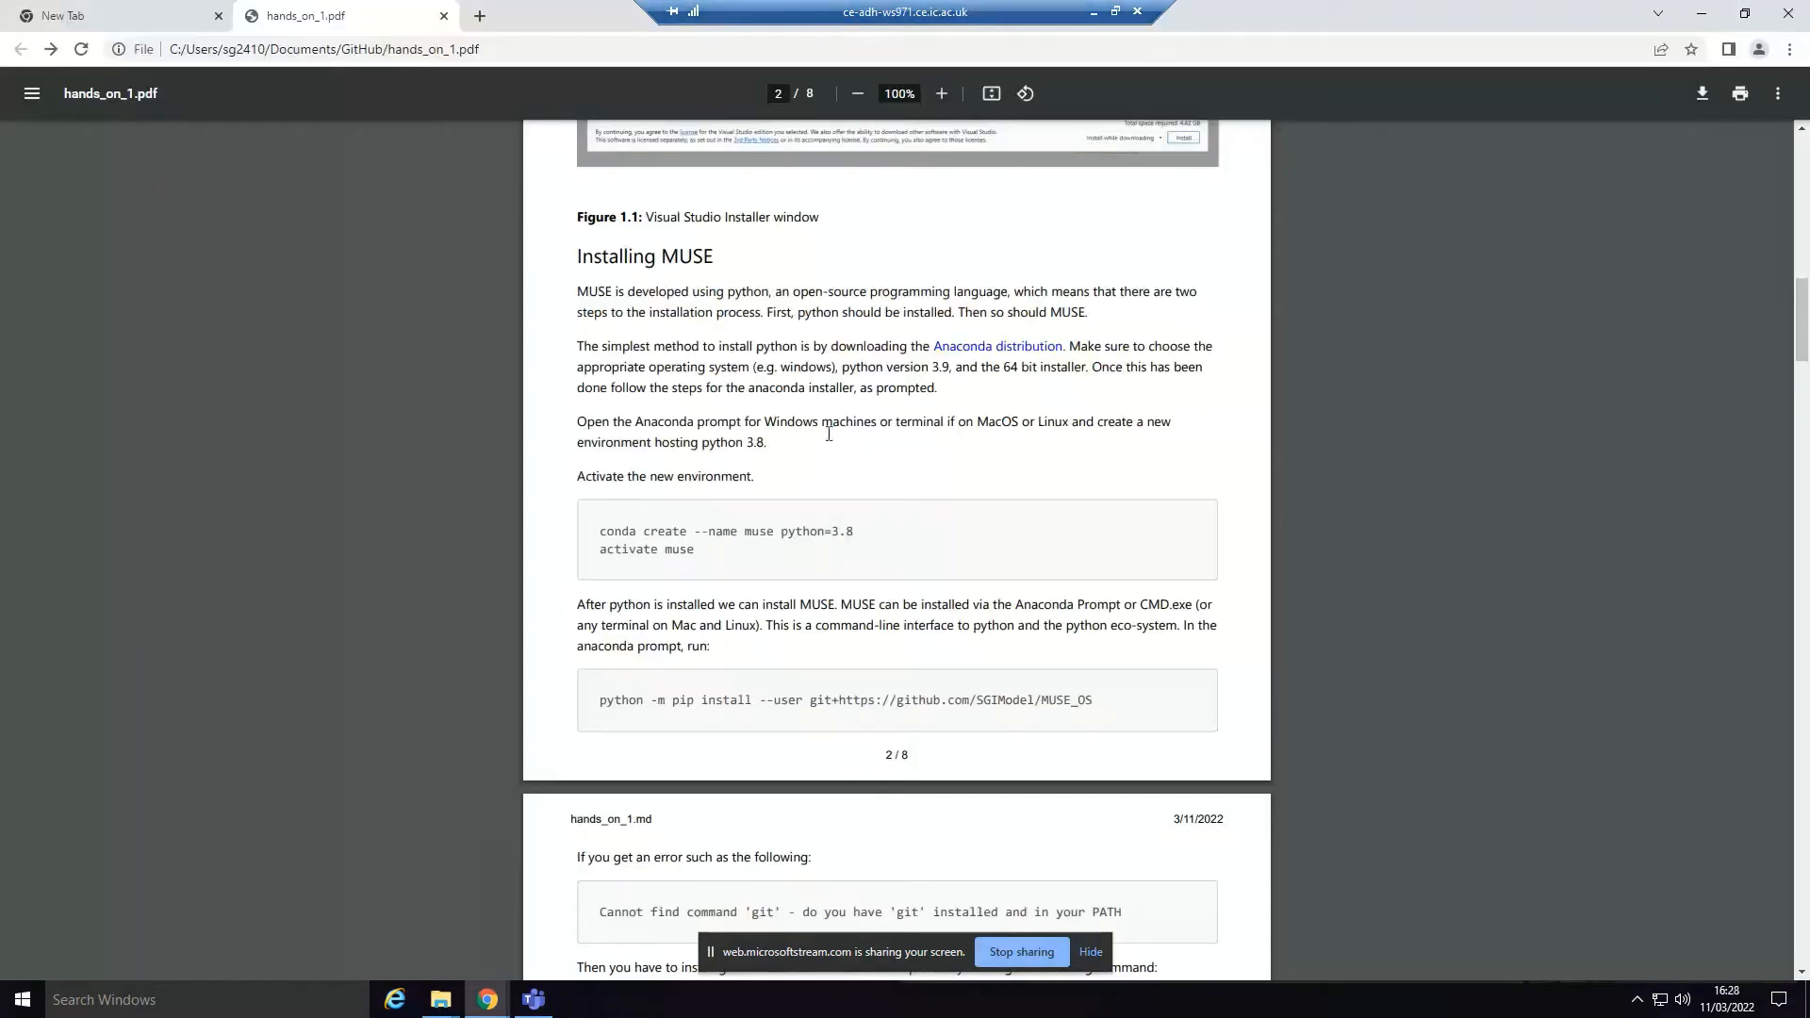
Step: Open the Anaconda distribution link from hands_on_1.pdf and download the 64-bit Windows installer of Anaconda Individual Edition
{"action": "right_click", "coordinate": [971, 355]}
{"action": "left_click", "coordinate": [1043, 390]}
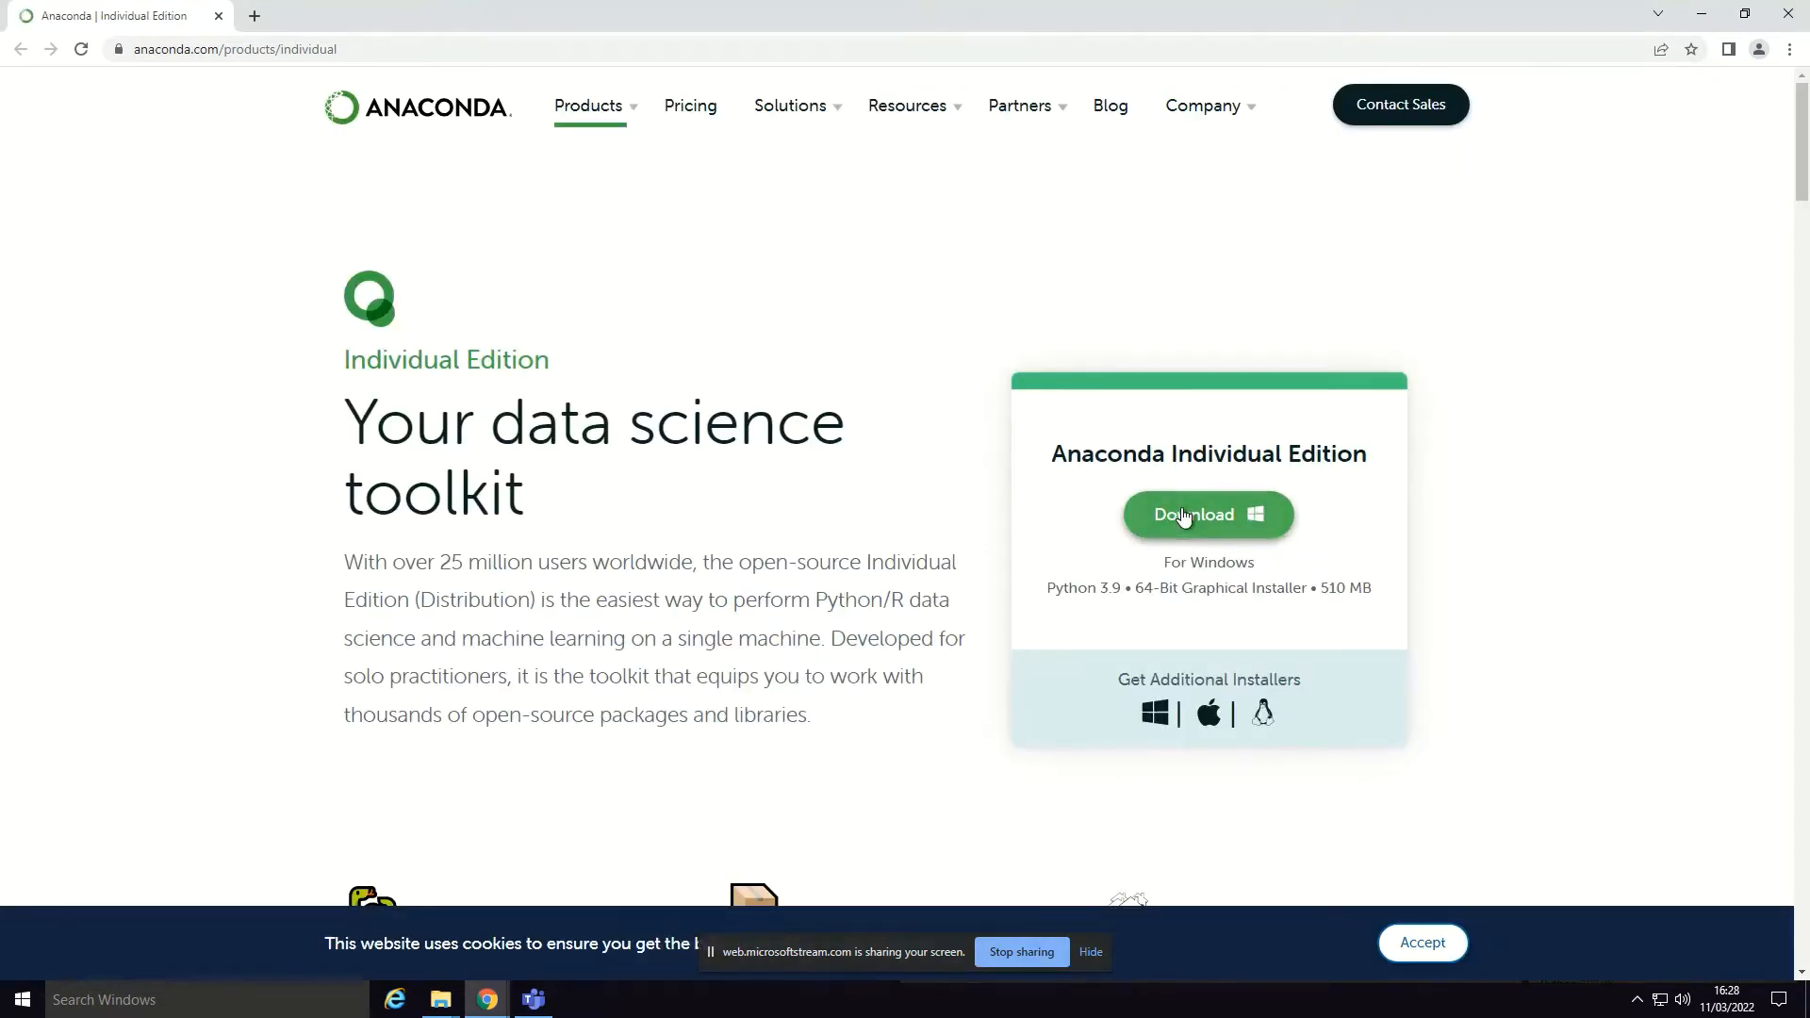
{"action": "left_click", "coordinate": [1184, 514]}
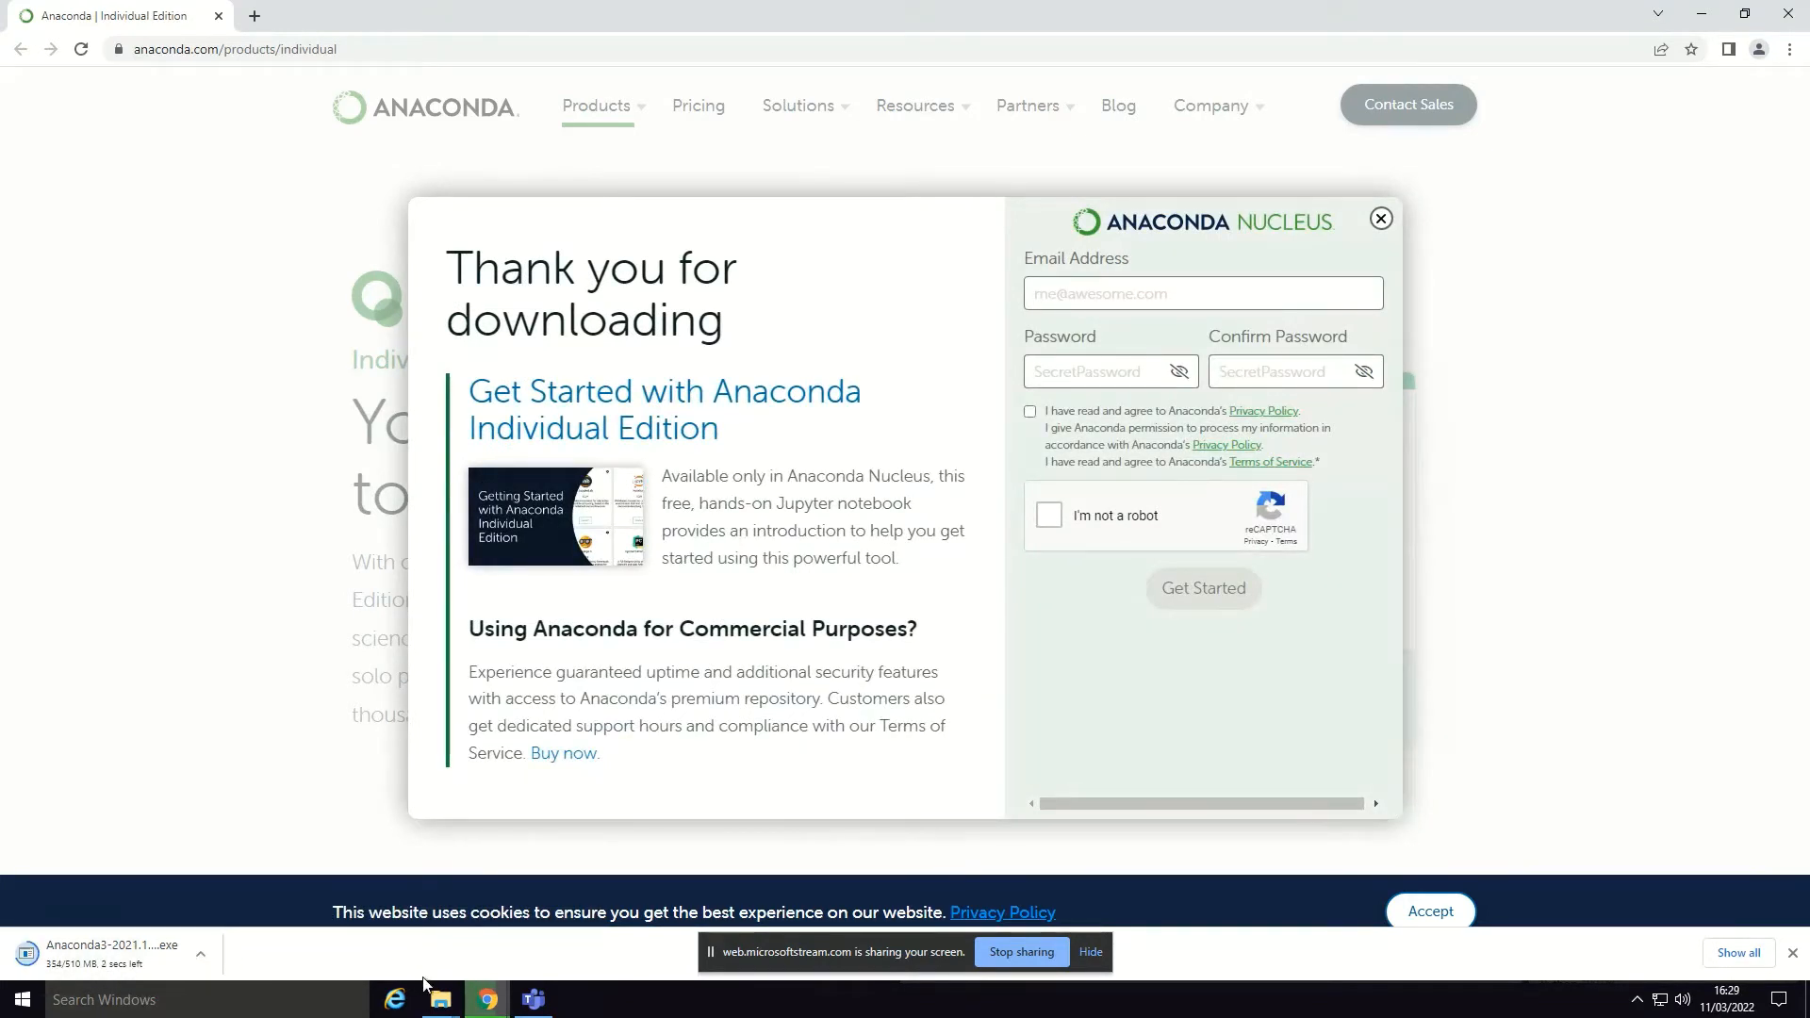
Step: Check the Anaconda3 installer in the Downloads folder, and close the Anaconda website to return to hands_on_1.pdf
{"action": "mouse_move", "coordinate": [447, 1007]}
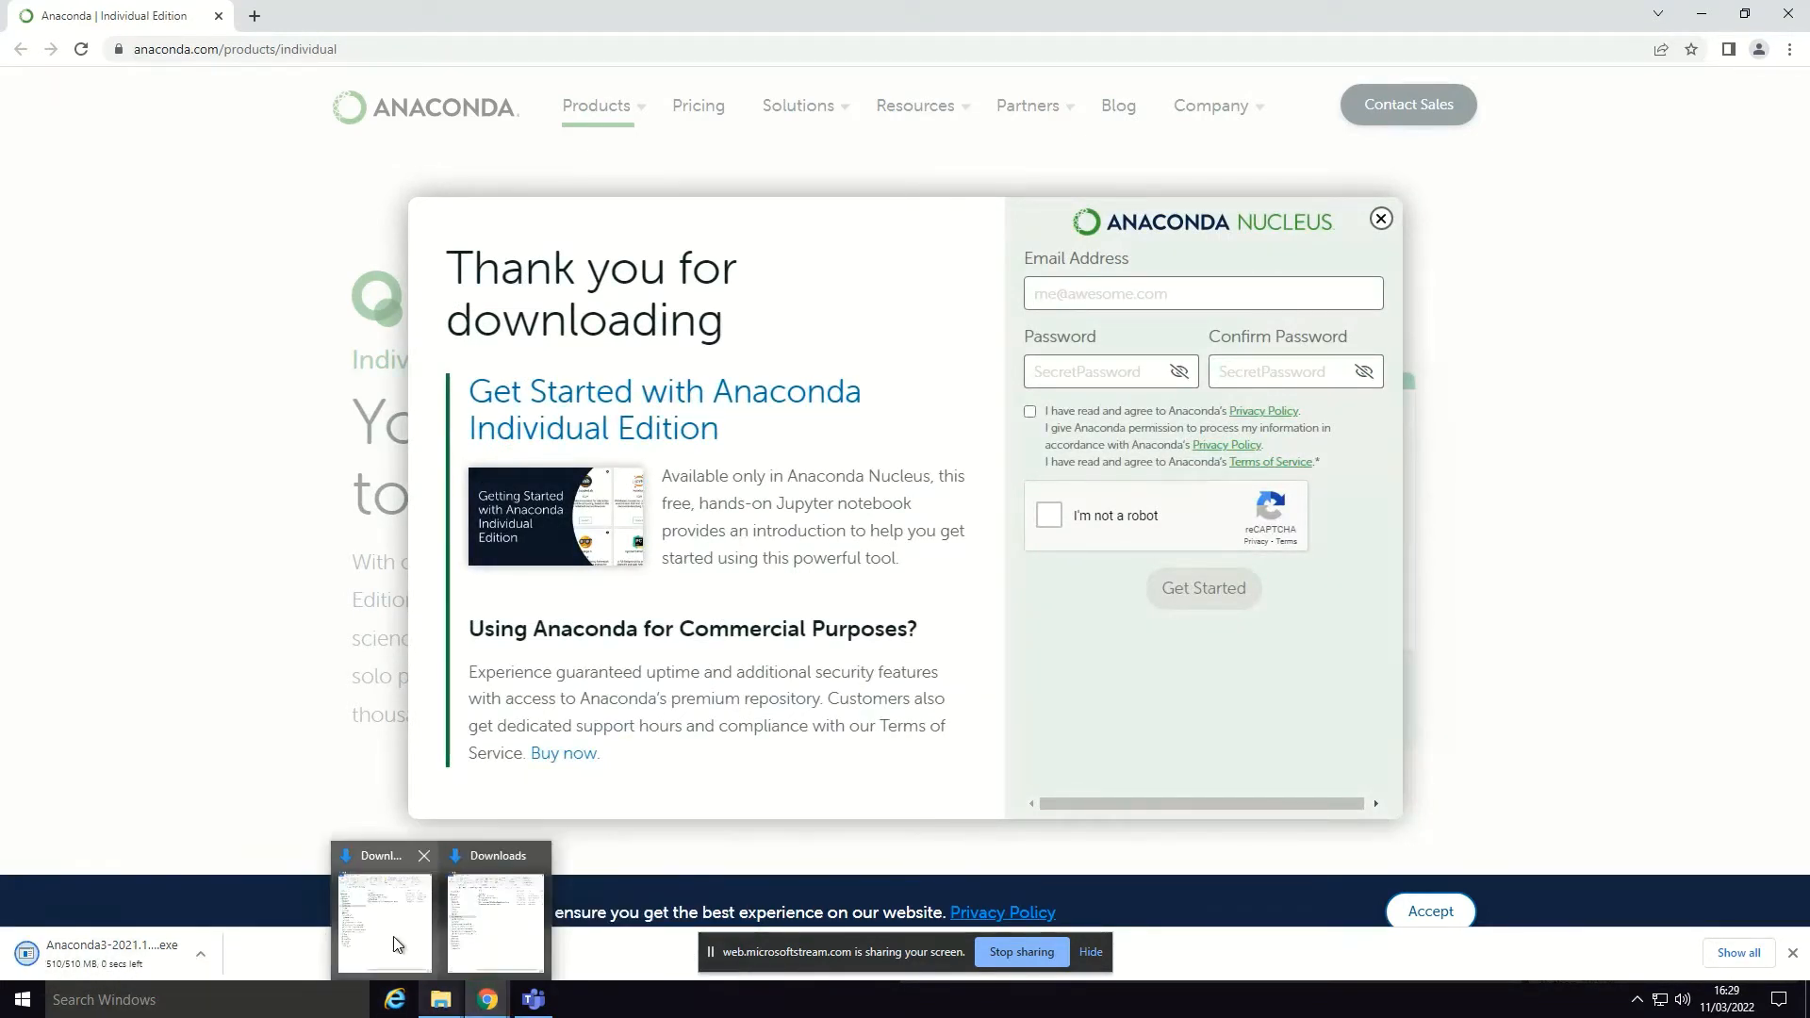
{"action": "left_click", "coordinate": [393, 936]}
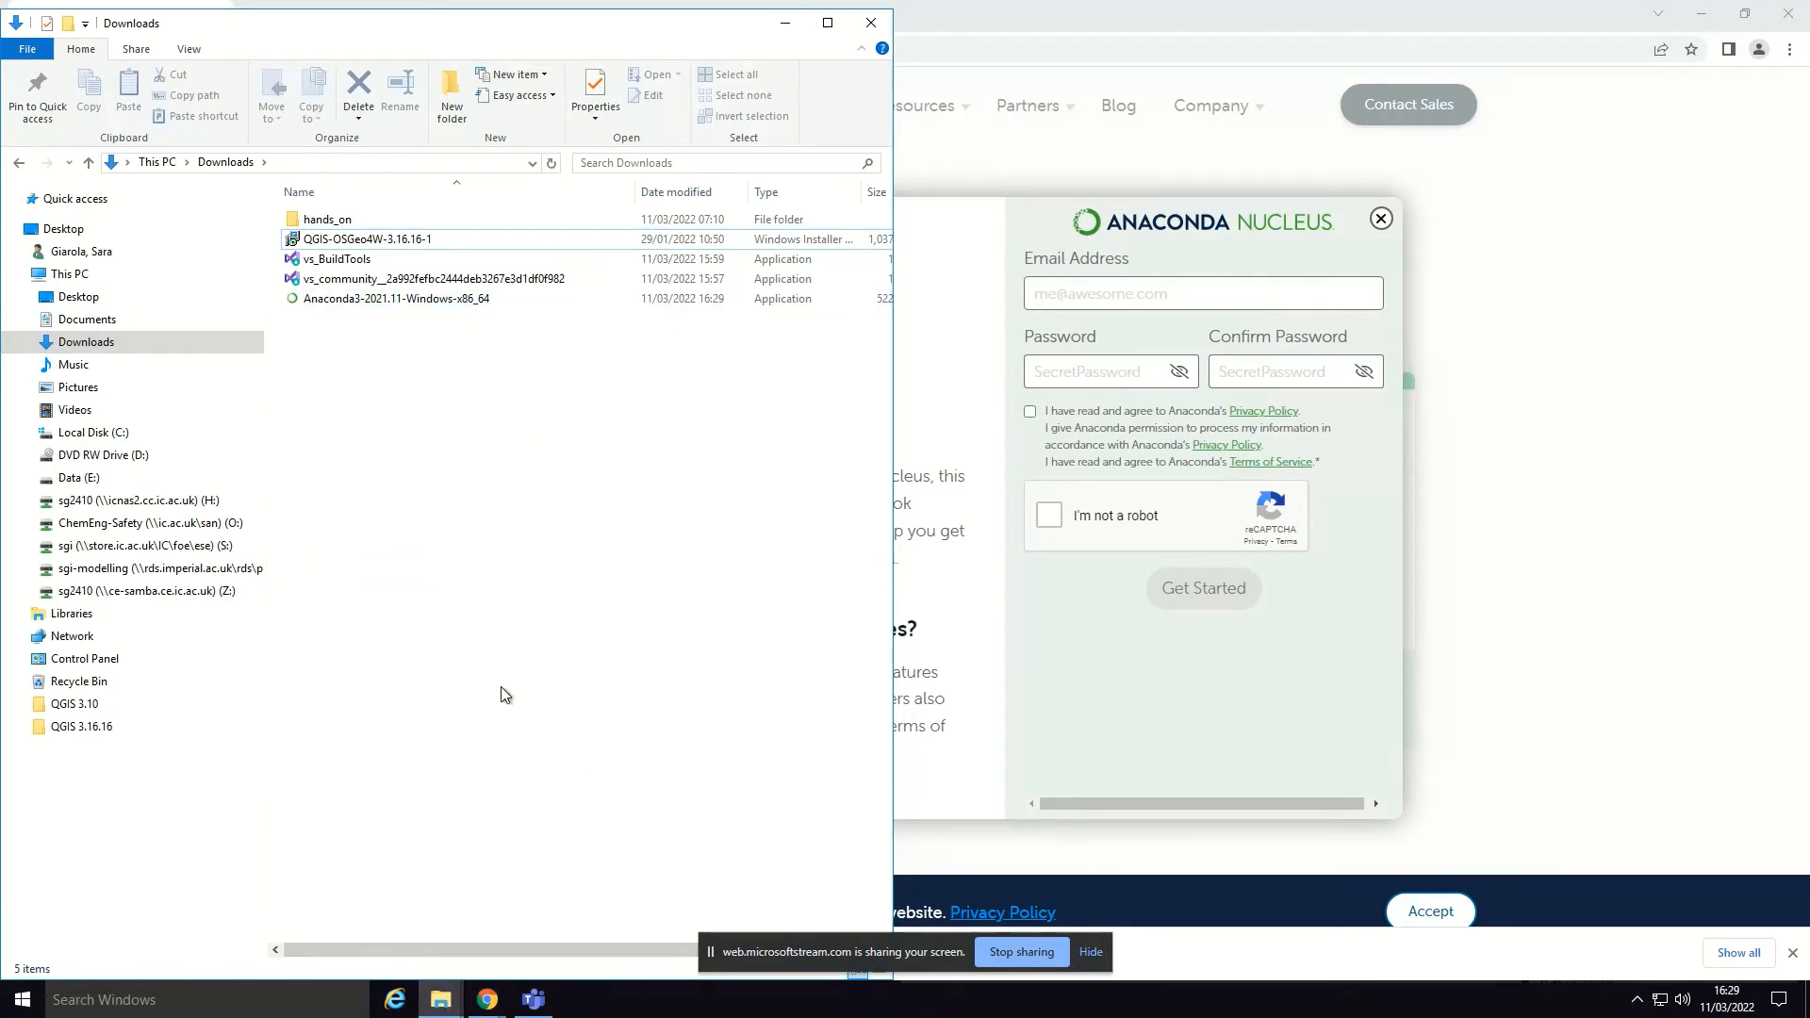
{"action": "mouse_move", "coordinate": [487, 999]}
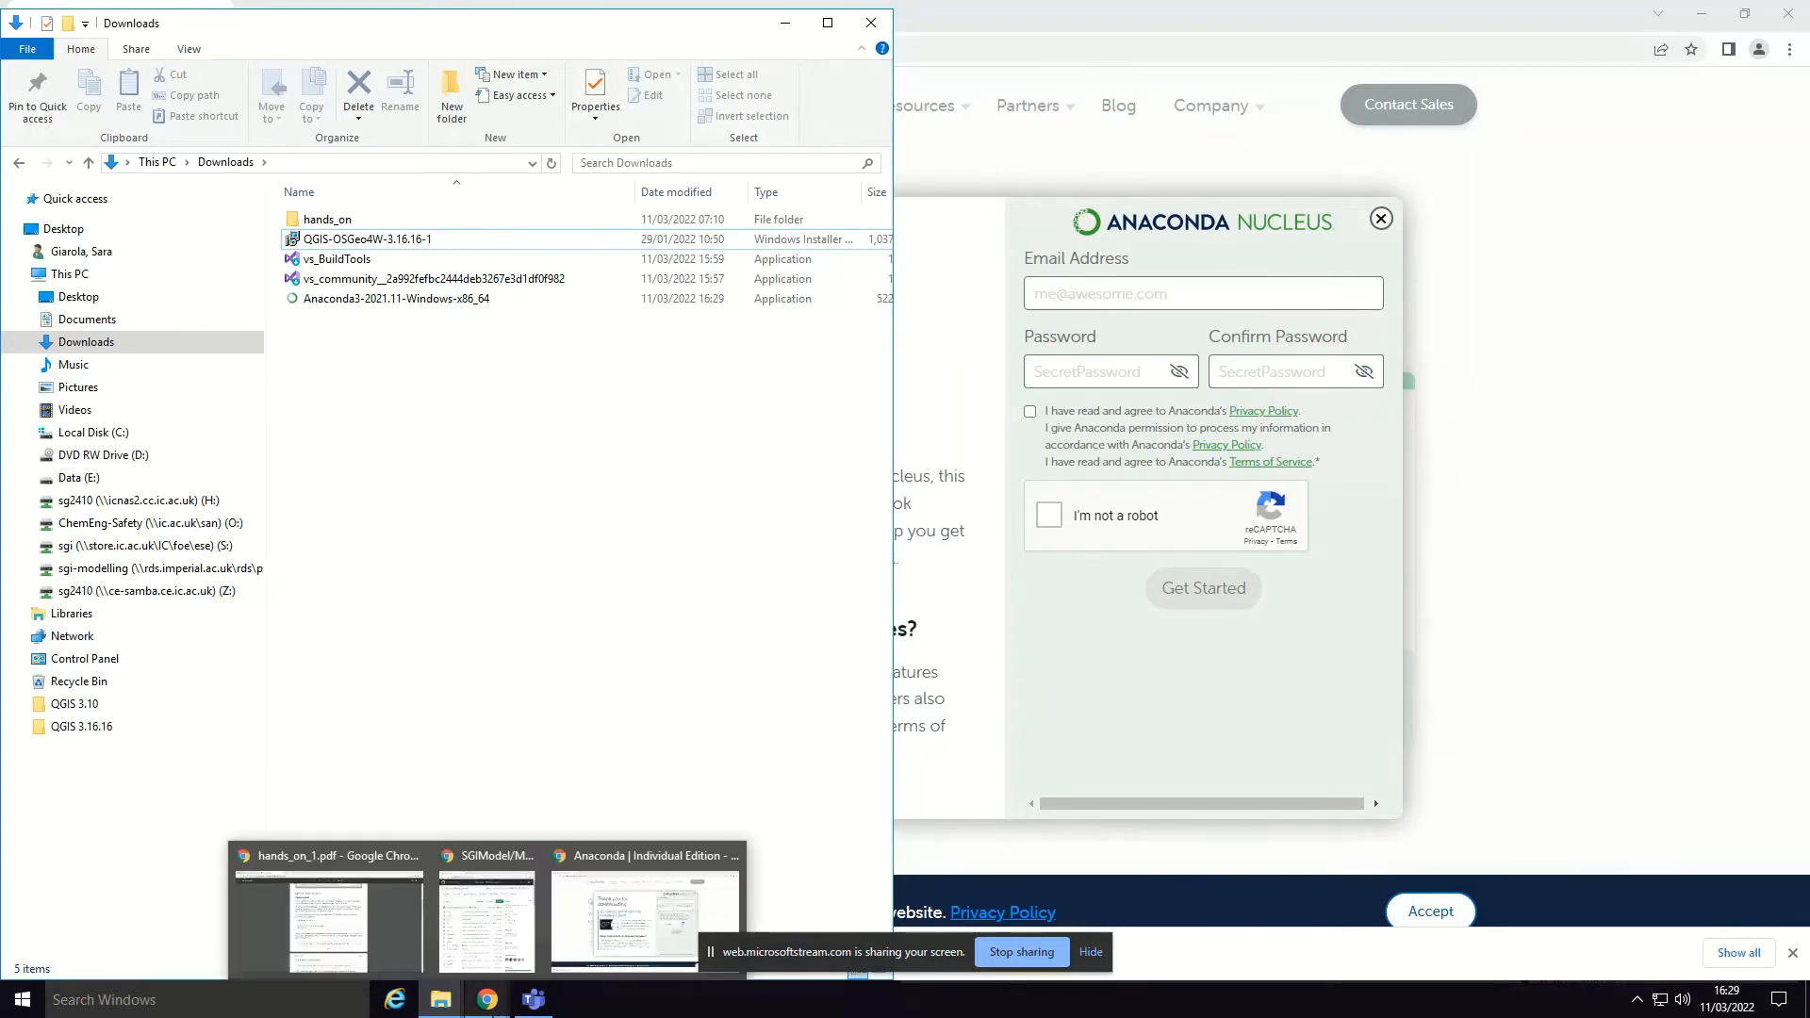
{"action": "left_click", "coordinate": [646, 909]}
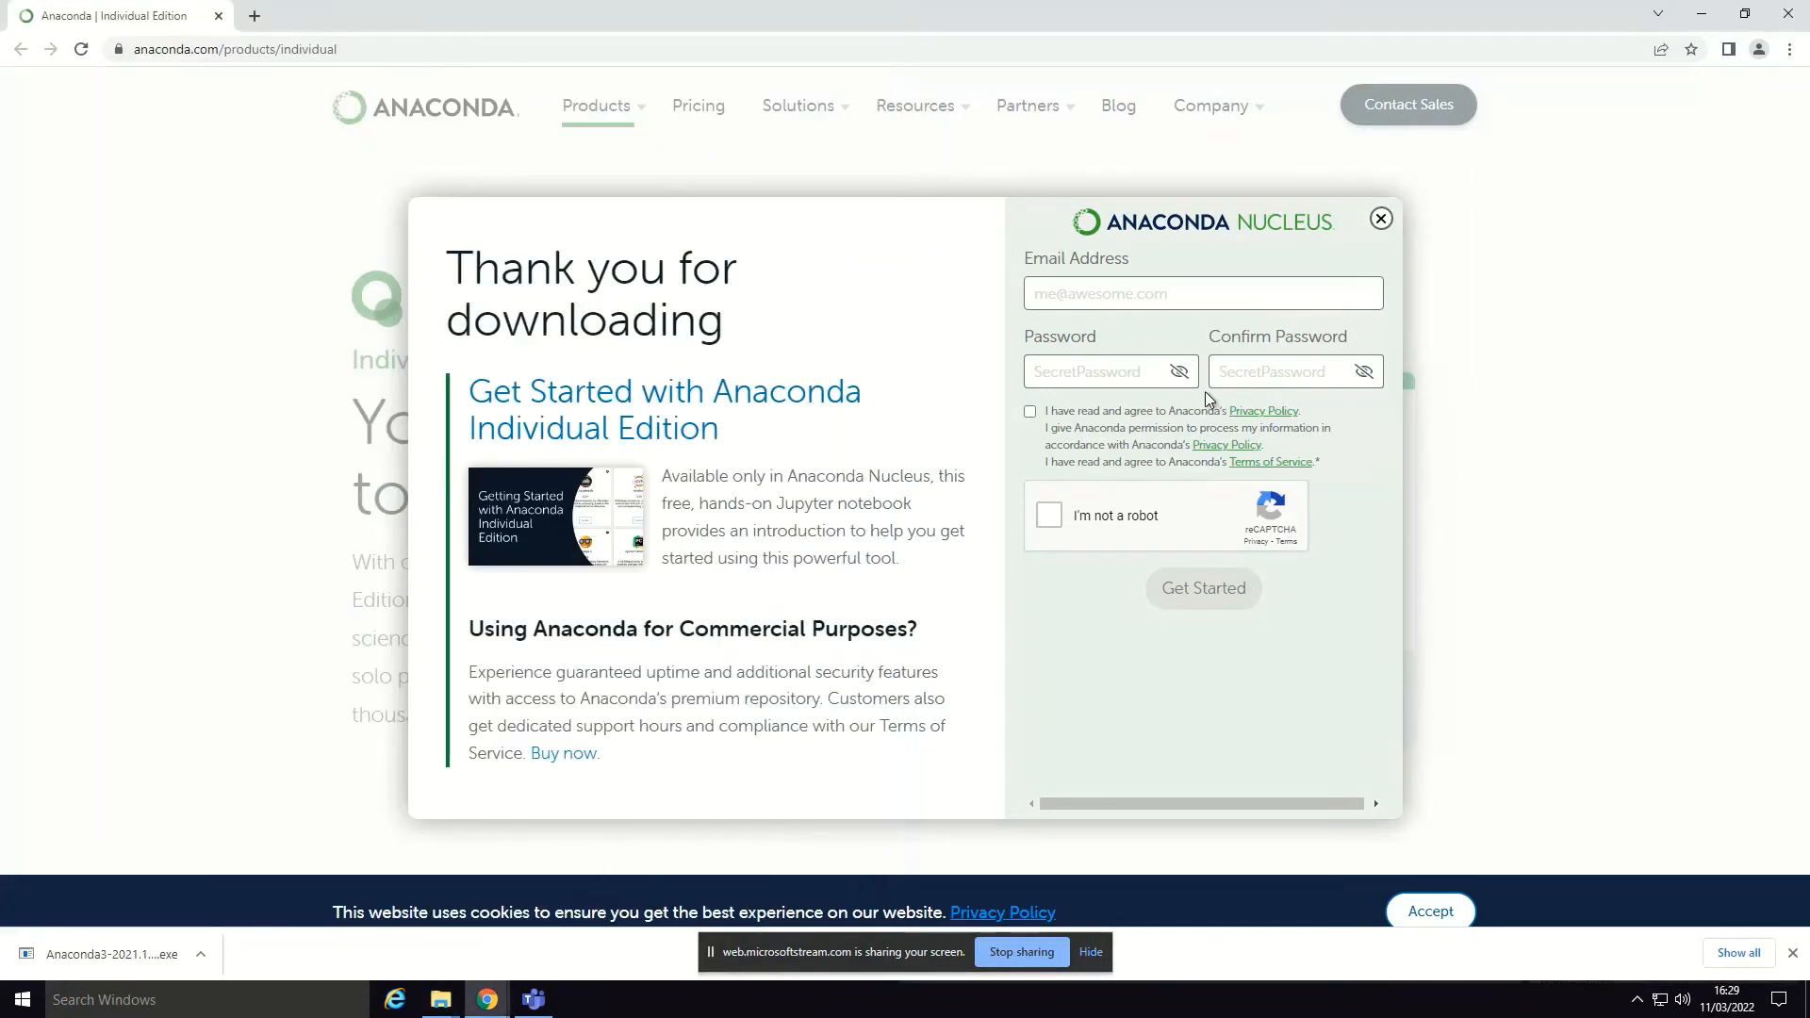
{"action": "left_click", "coordinate": [1787, 13]}
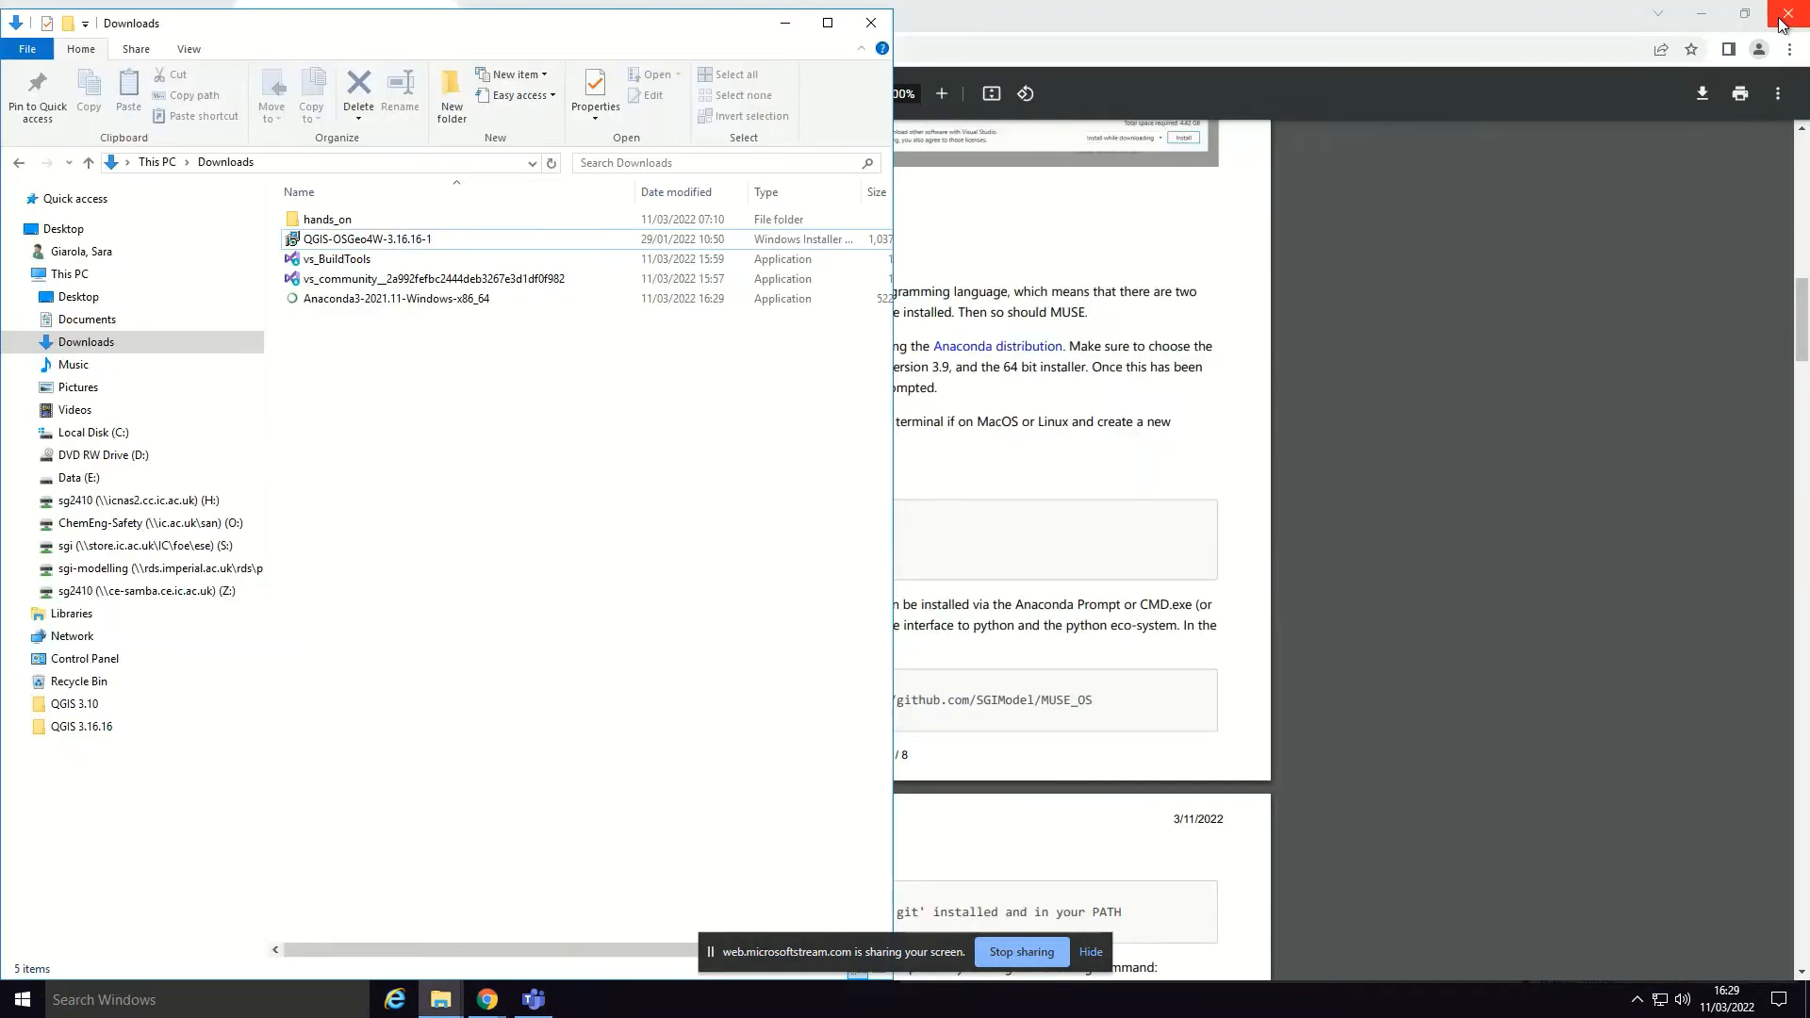
{"action": "left_click", "coordinate": [1056, 411]}
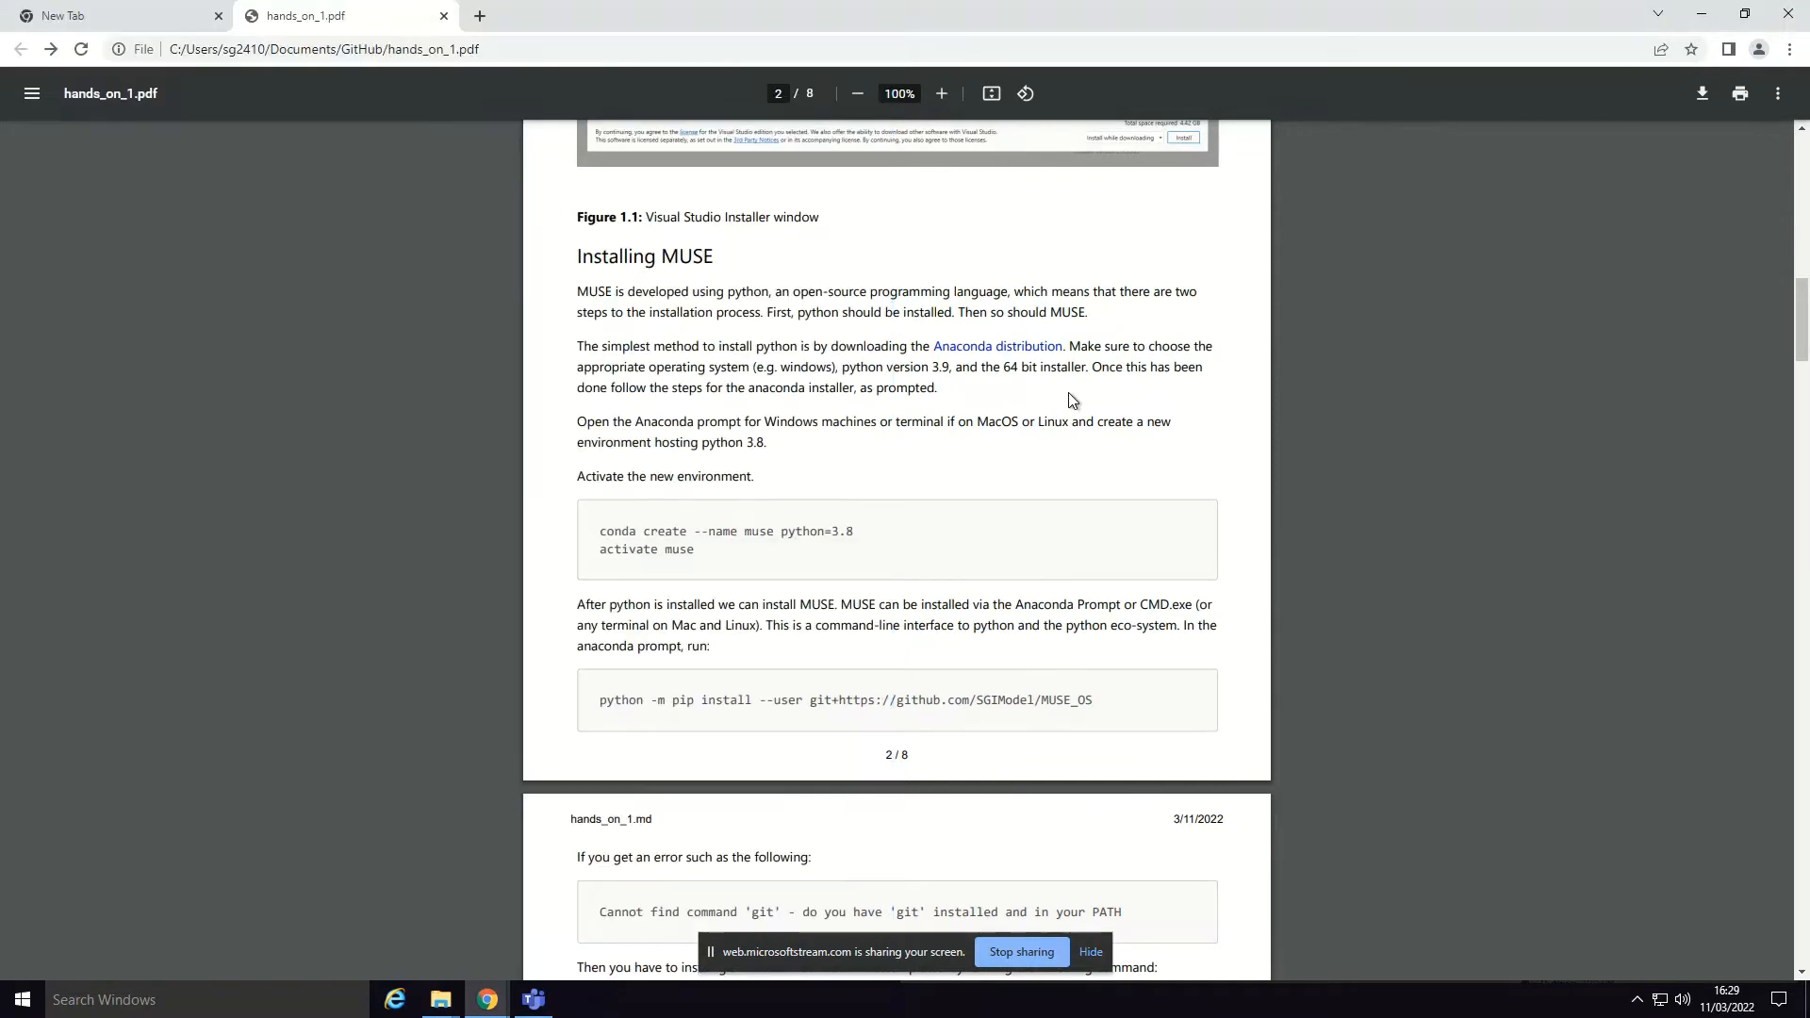
Step: Search Windows for Anaconda and open Anaconda Prompt (Anaconda3)
{"action": "left_click", "coordinate": [287, 997]}
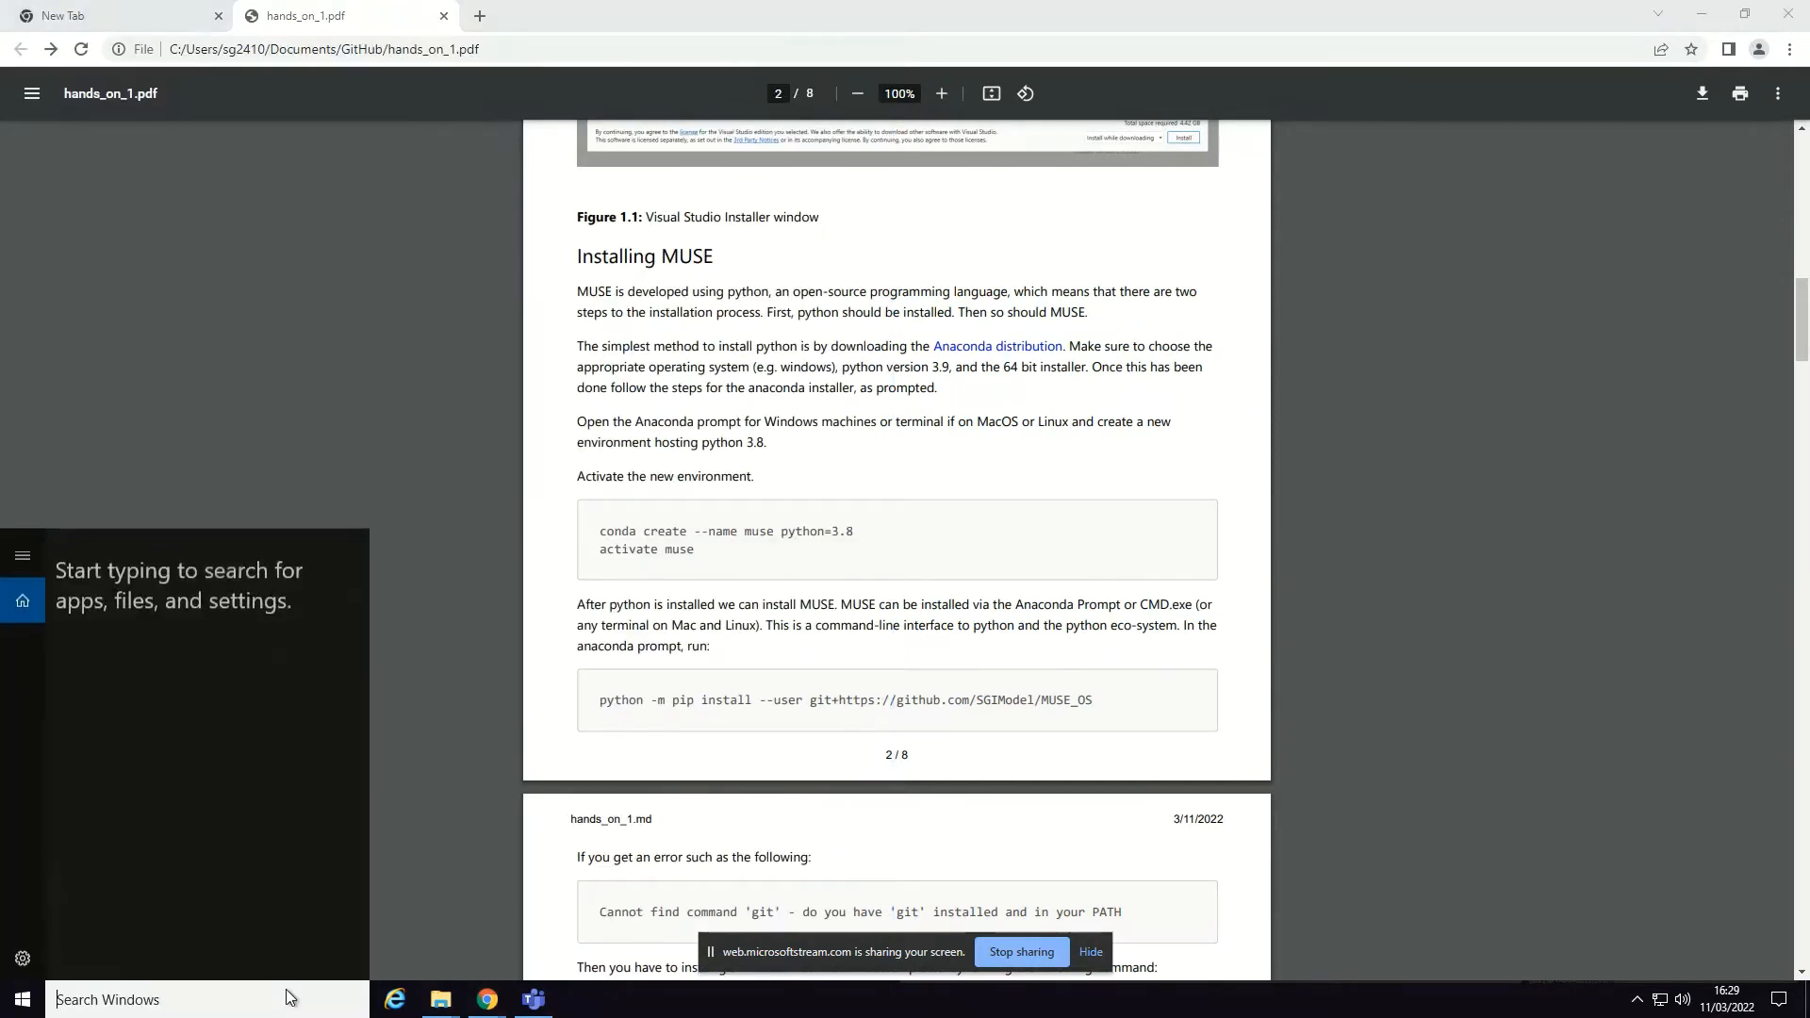
{"action": "type", "text": "anacon"}
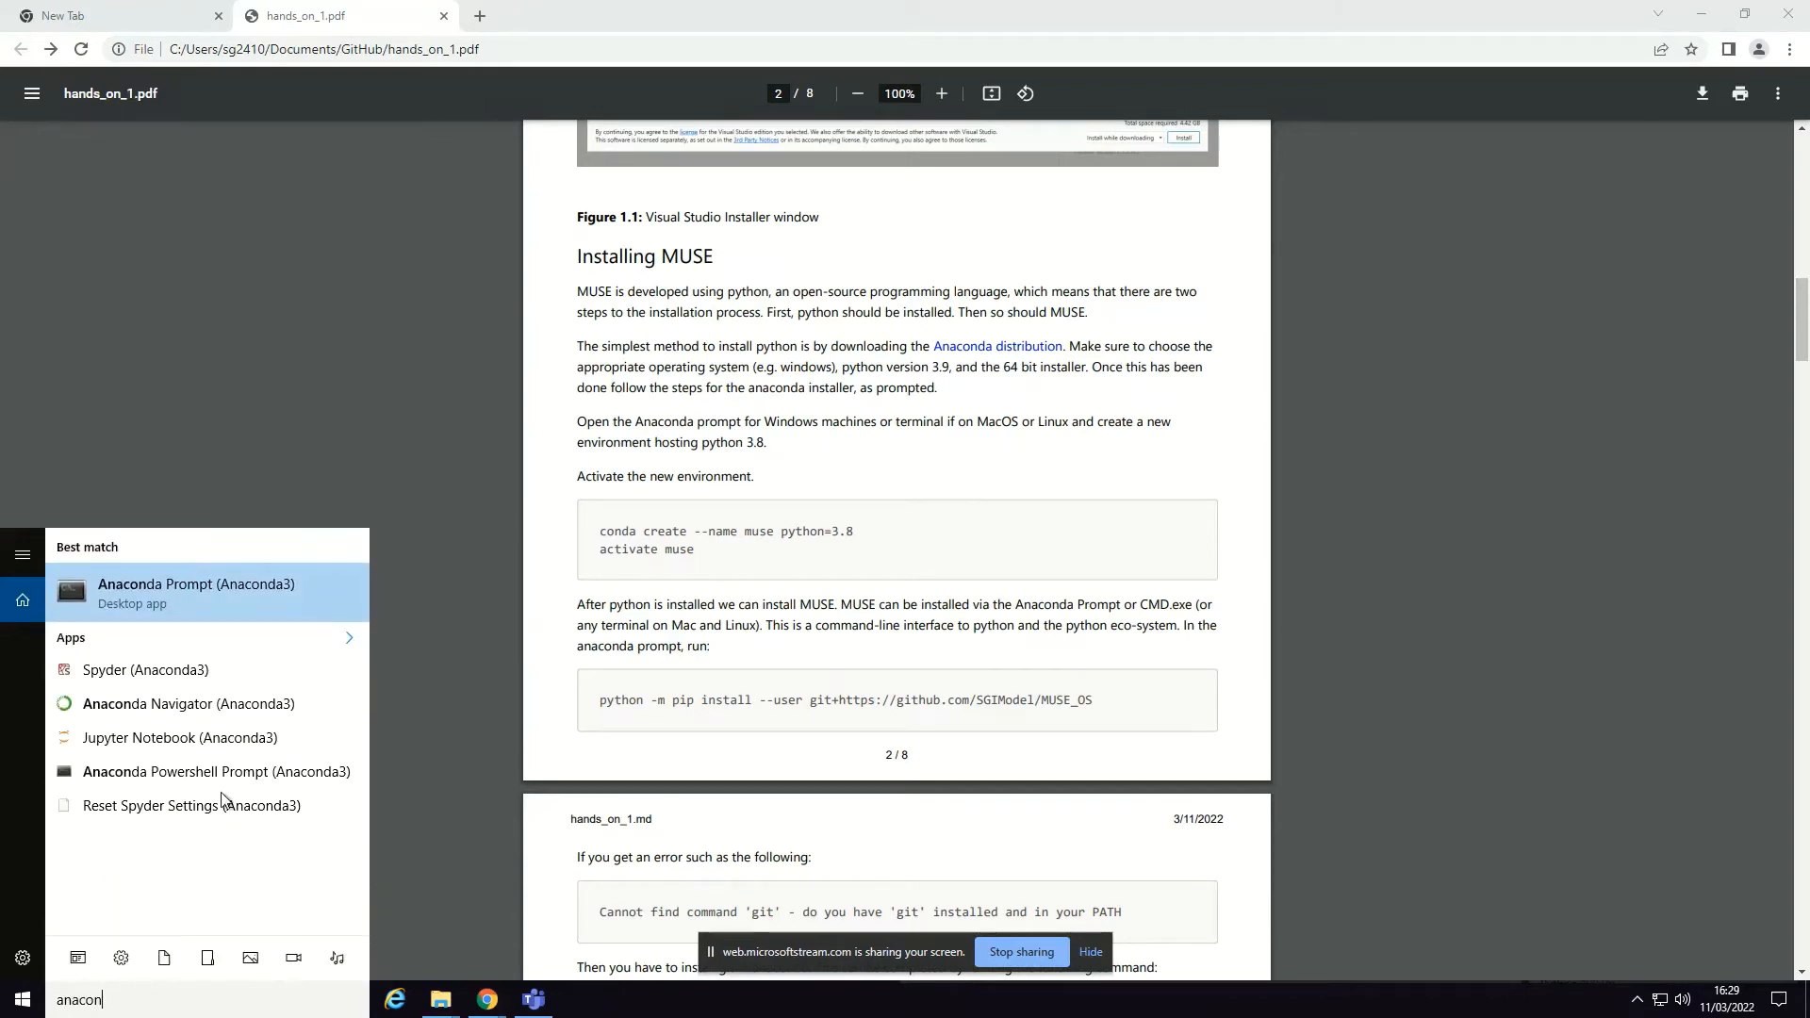
{"action": "left_click", "coordinate": [190, 604]}
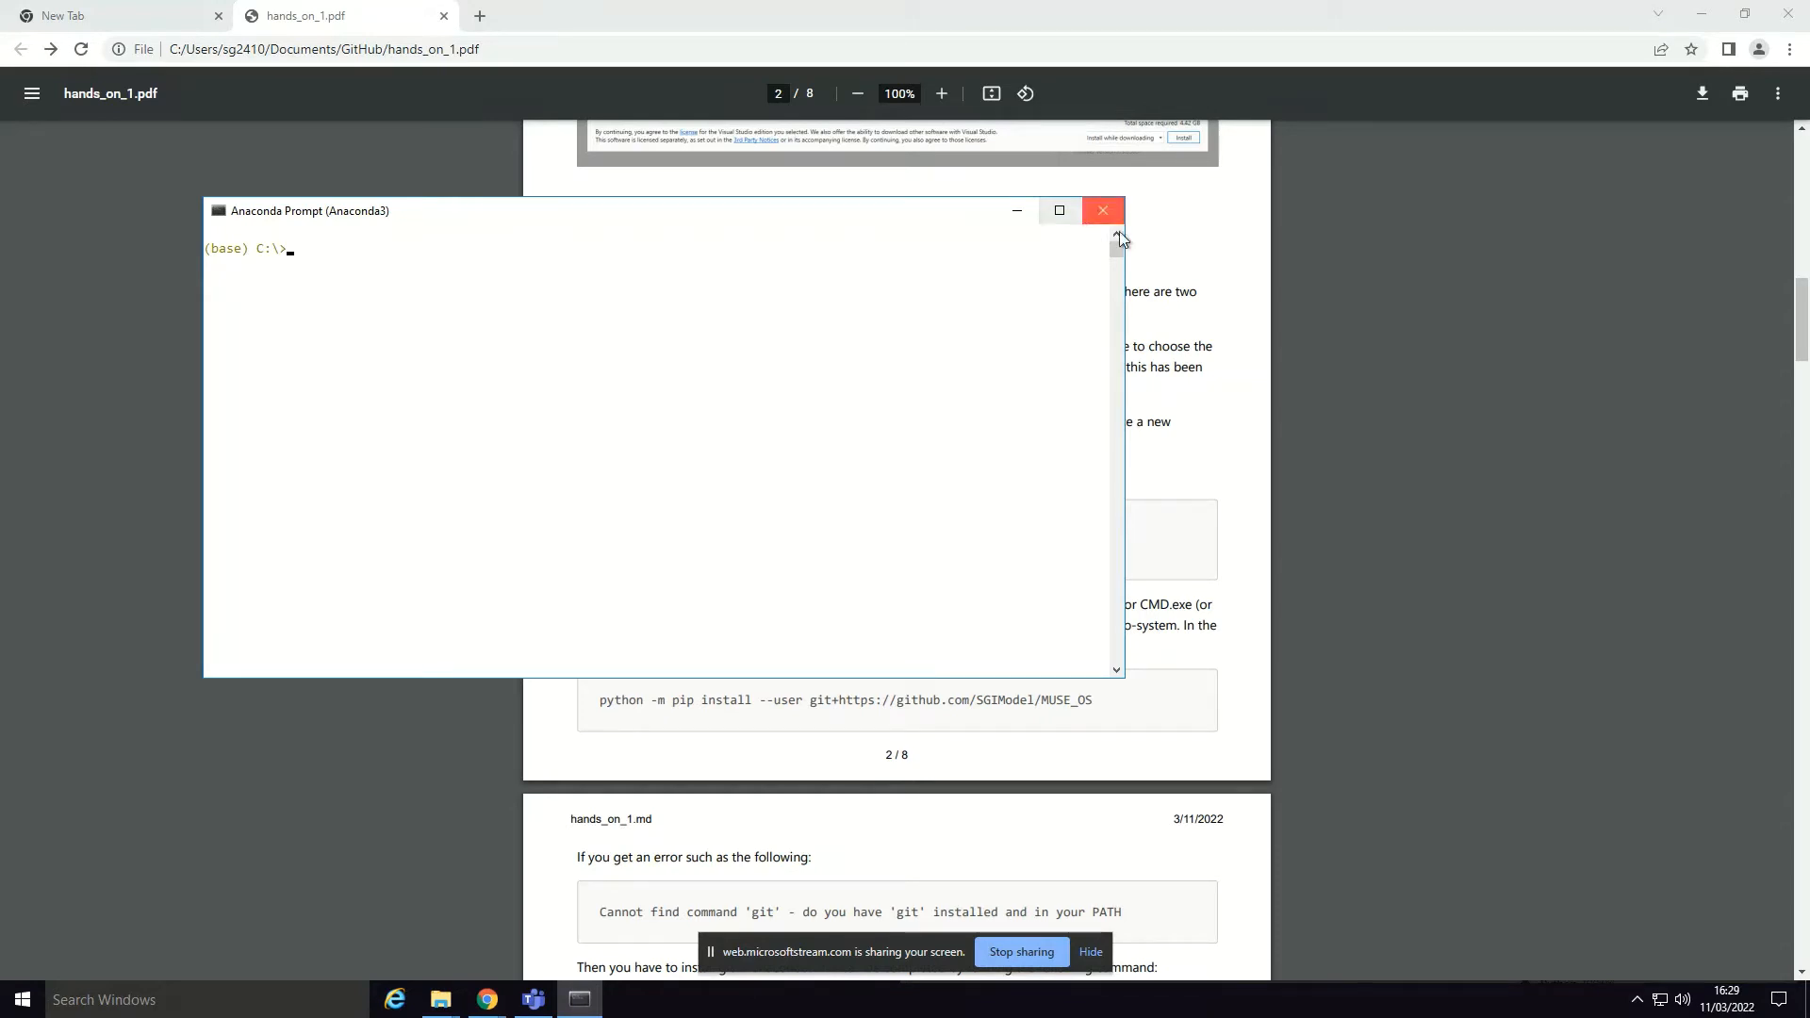
Step: Run "conda create --name muse python=3.8" from hands_on_1.pdf in Anaconda Prompt, agree to proceed, and activate the muse environment
{"action": "left_click", "coordinate": [1181, 298]}
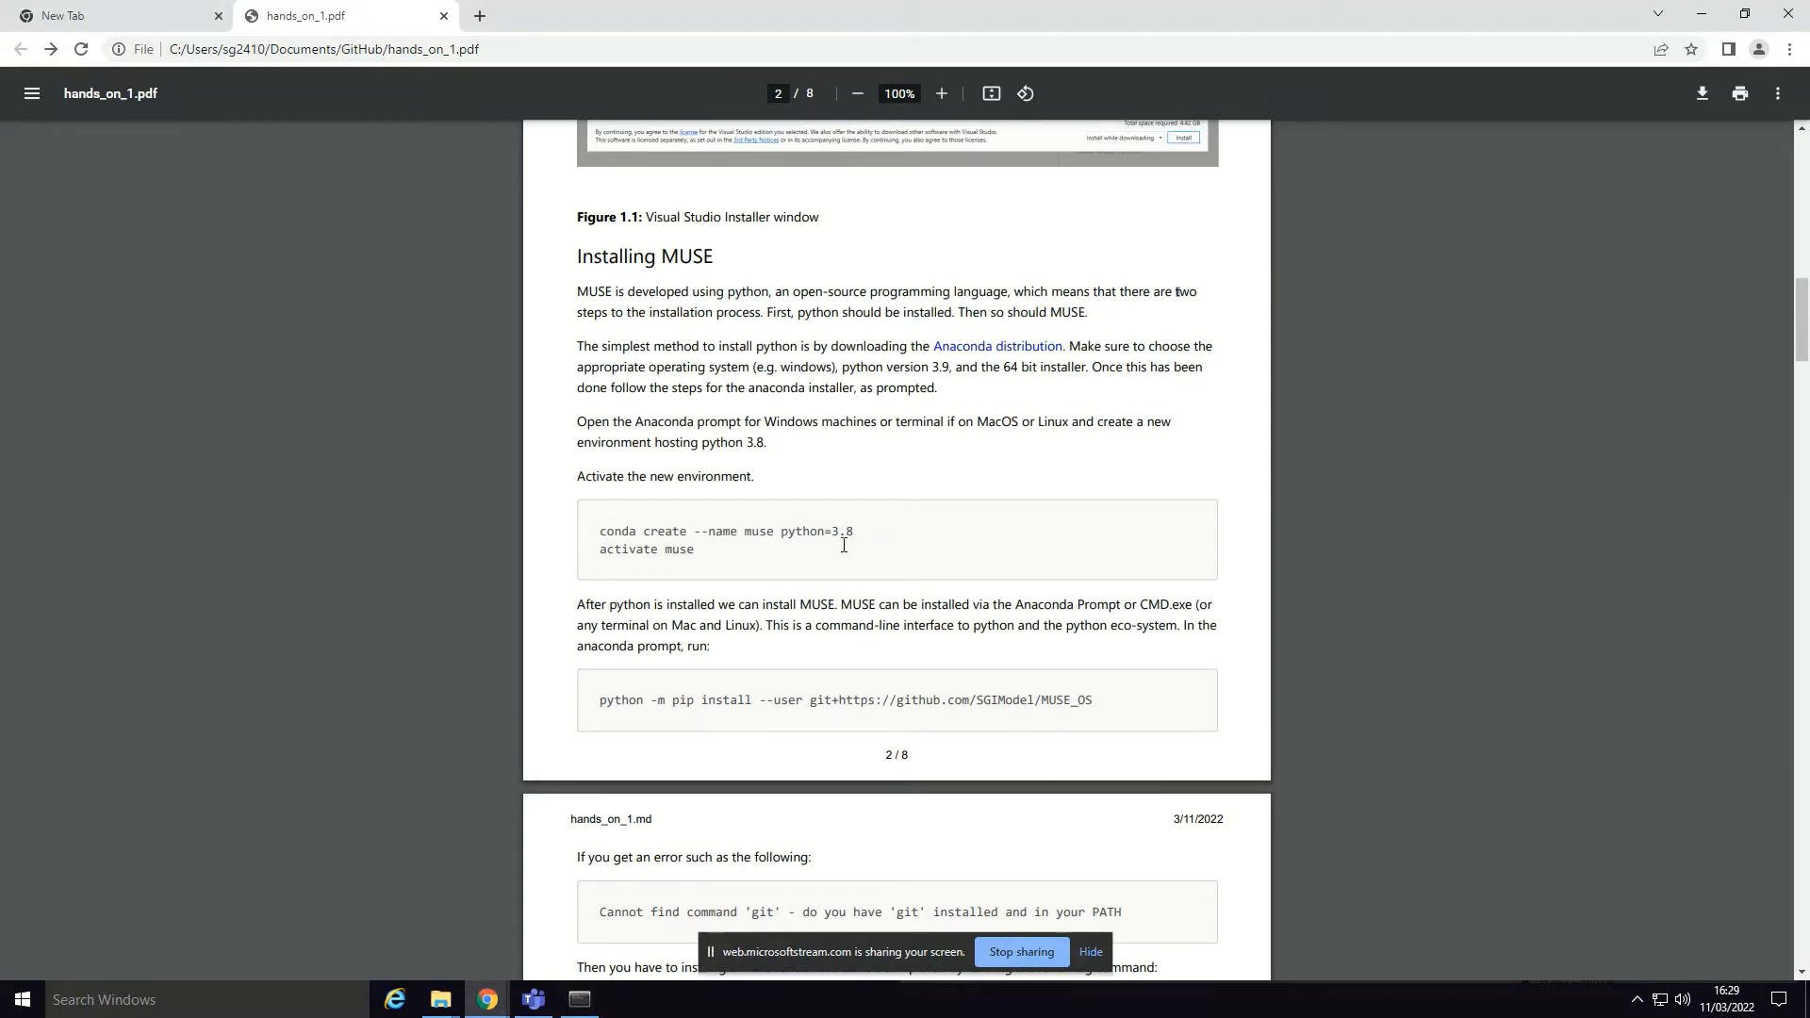
{"action": "left_click_drag", "start_coordinate": [854, 531], "coordinate": [593, 530]}
{"action": "key", "text": "ctrl+c"}
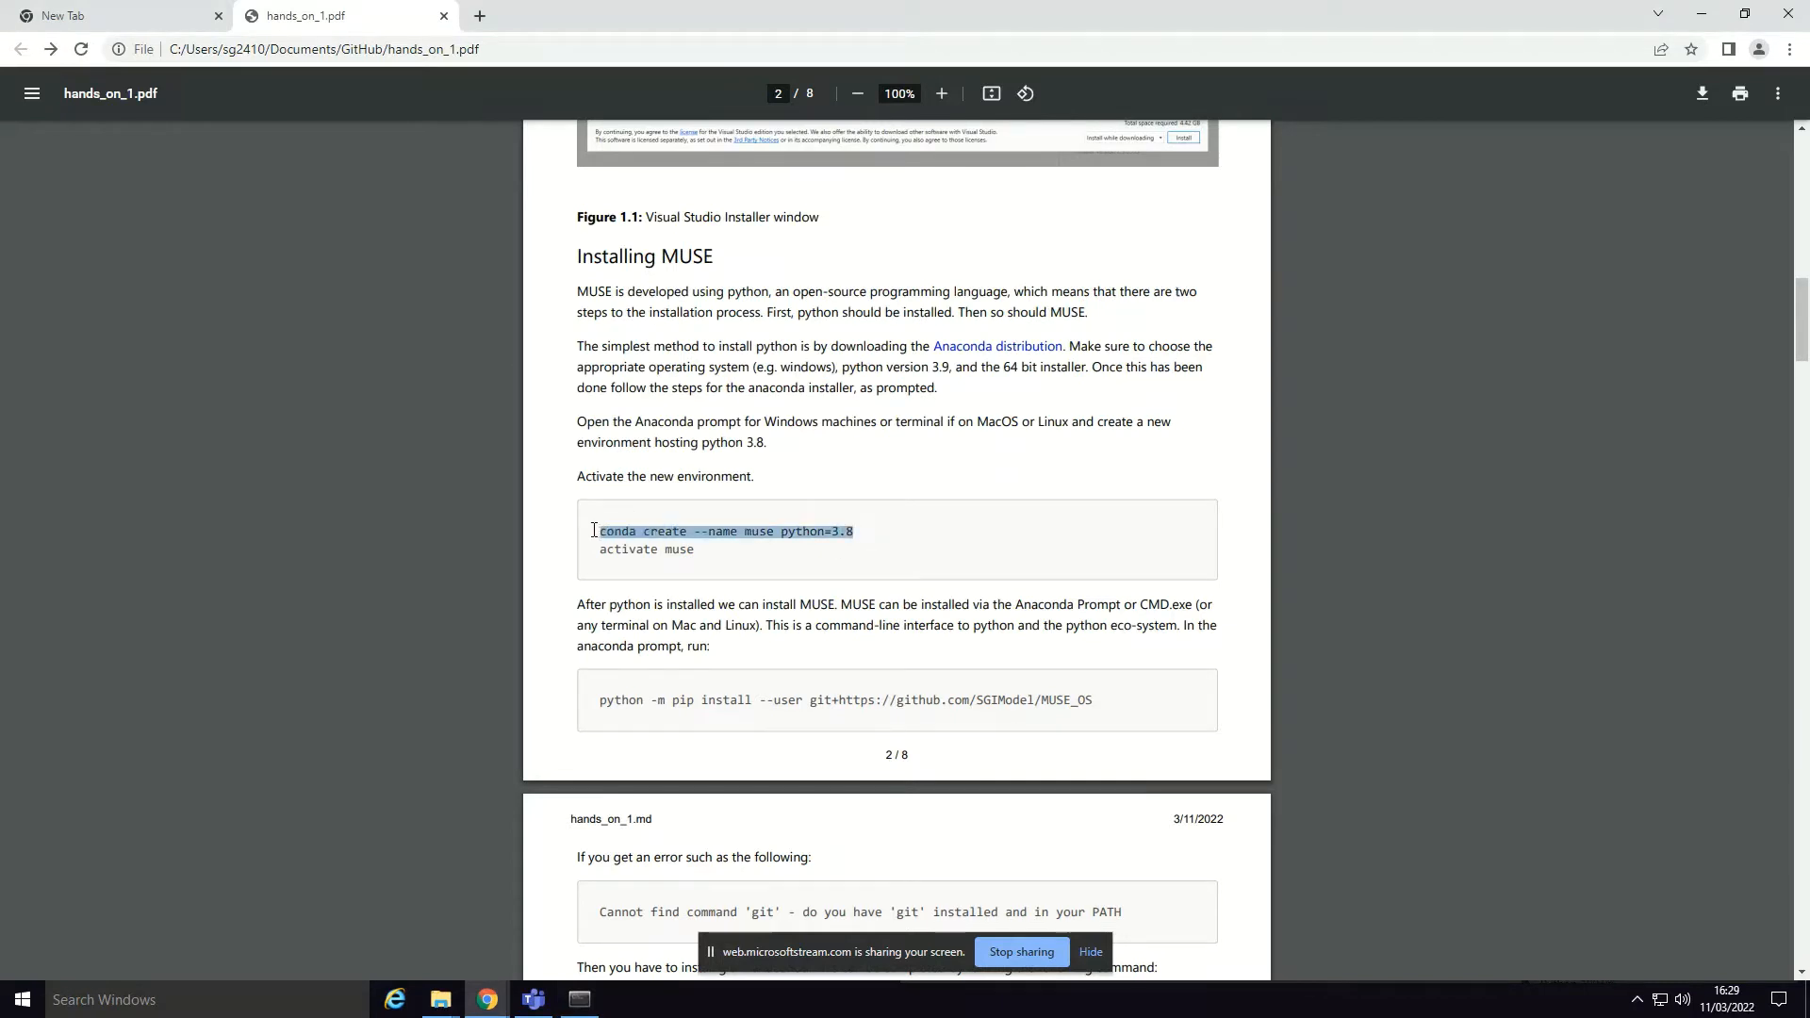
{"action": "key", "text": "alt+Tab"}
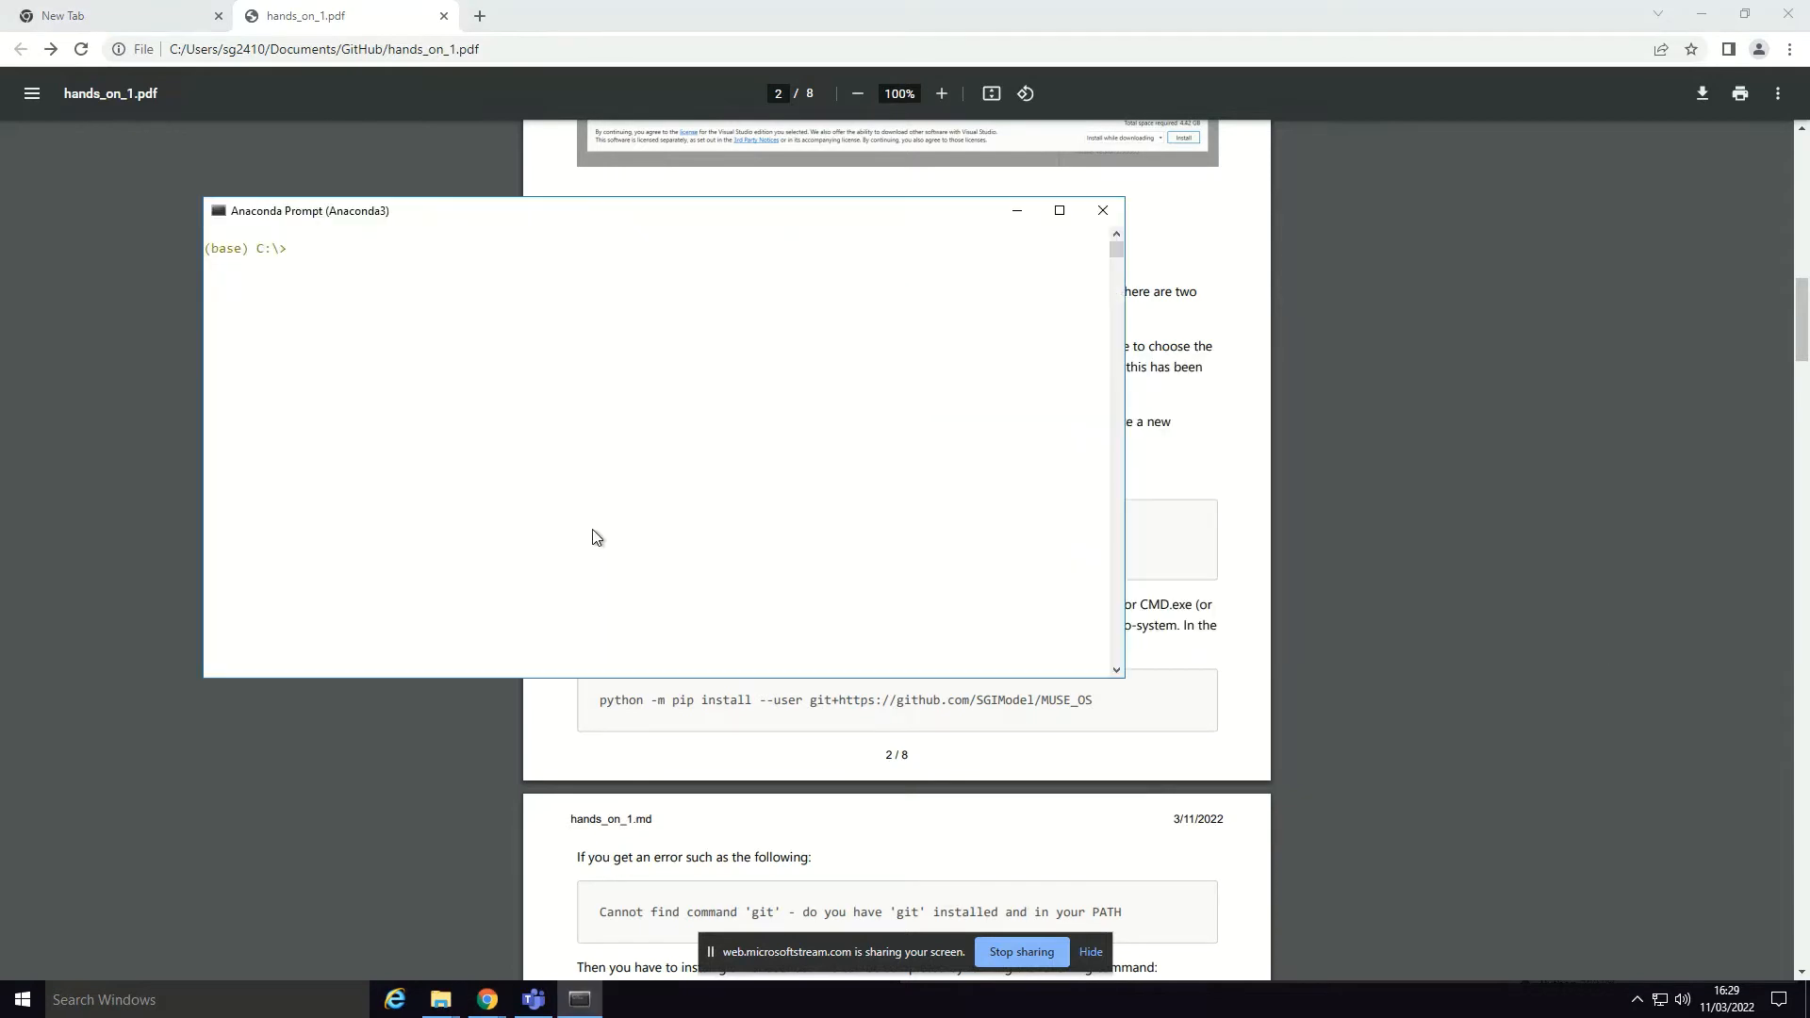
{"action": "key", "text": "ctrl+v"}
{"action": "key", "text": "Return"}
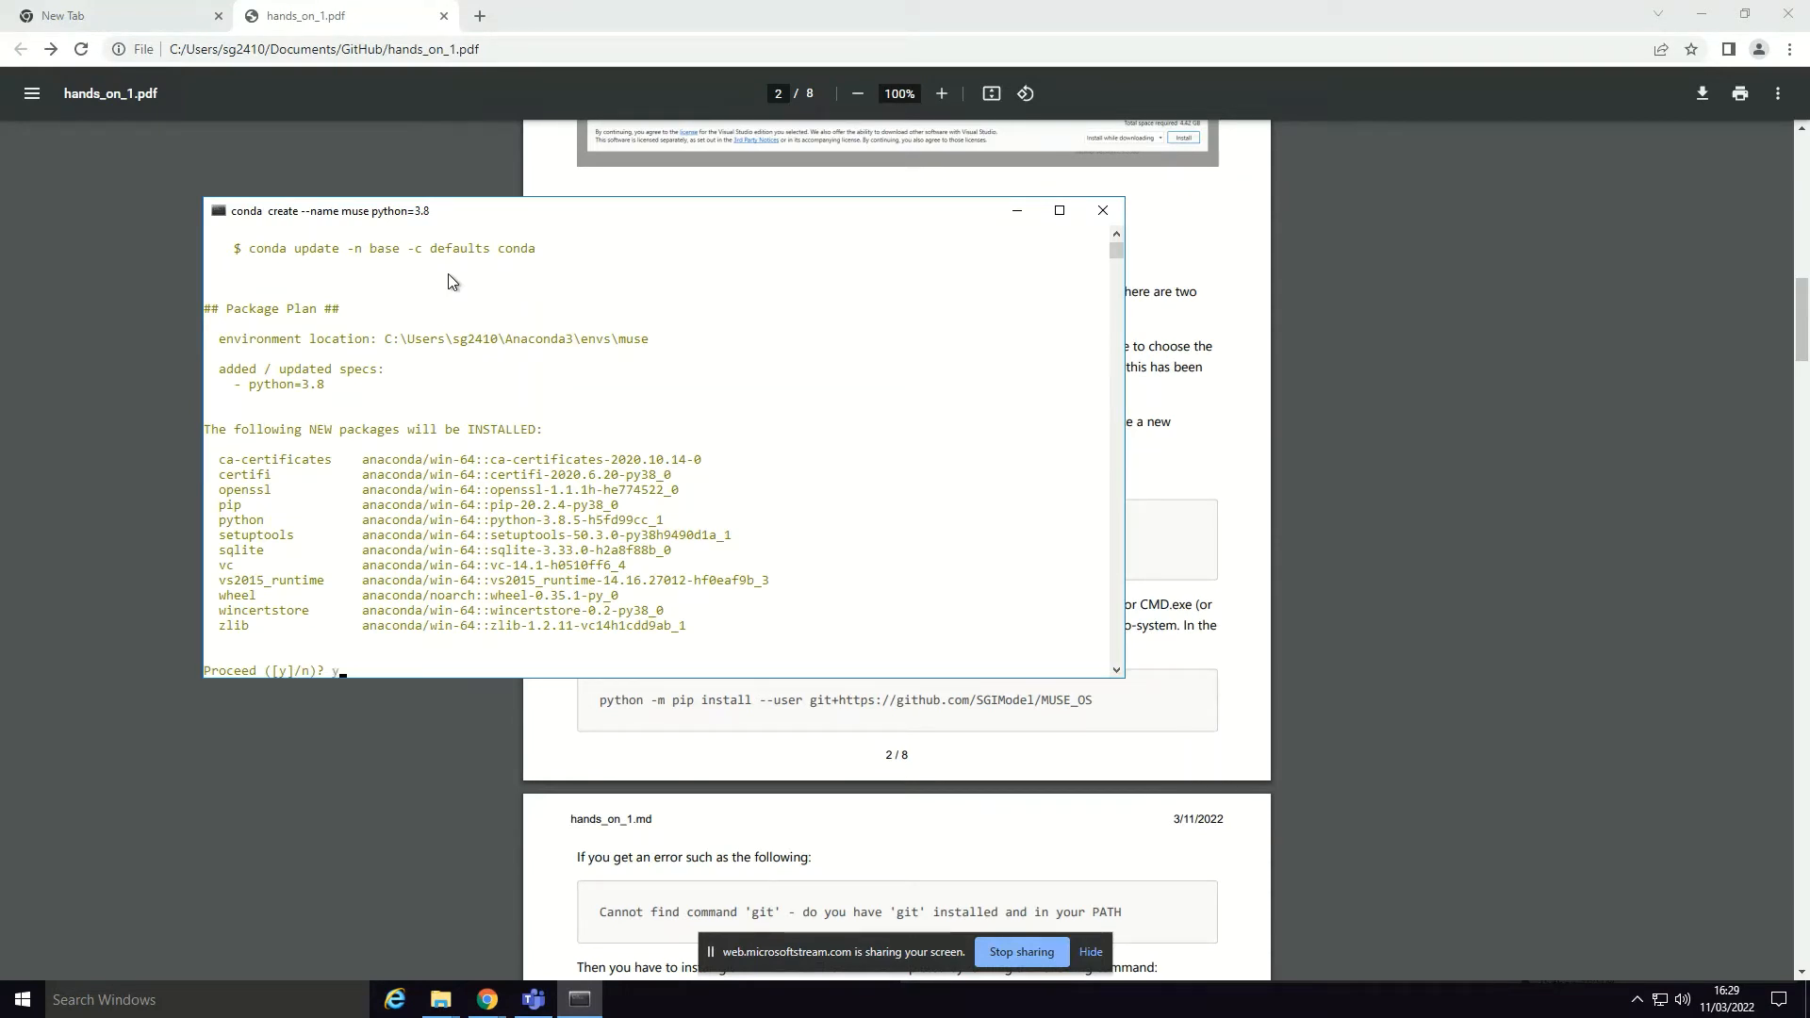
{"action": "type", "text": "y"}
{"action": "key", "text": "Return"}
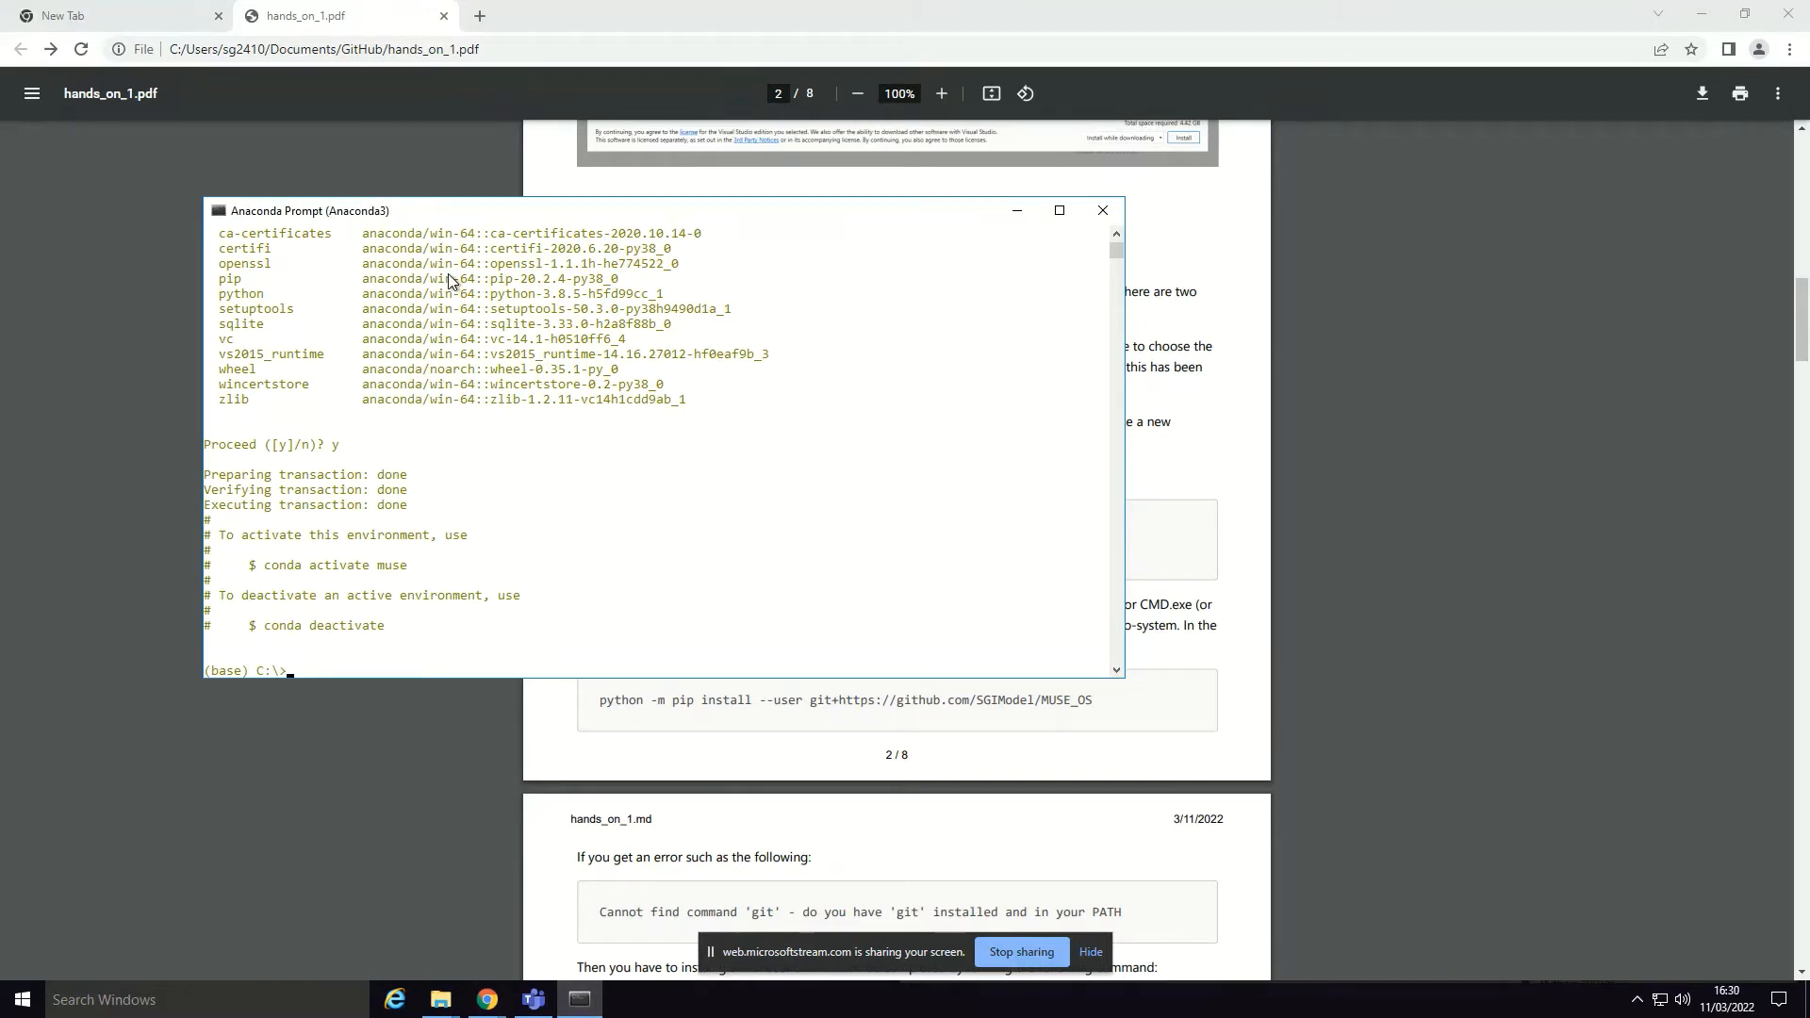
{"action": "type", "text": "activate muse"}
{"action": "key", "text": "Return"}
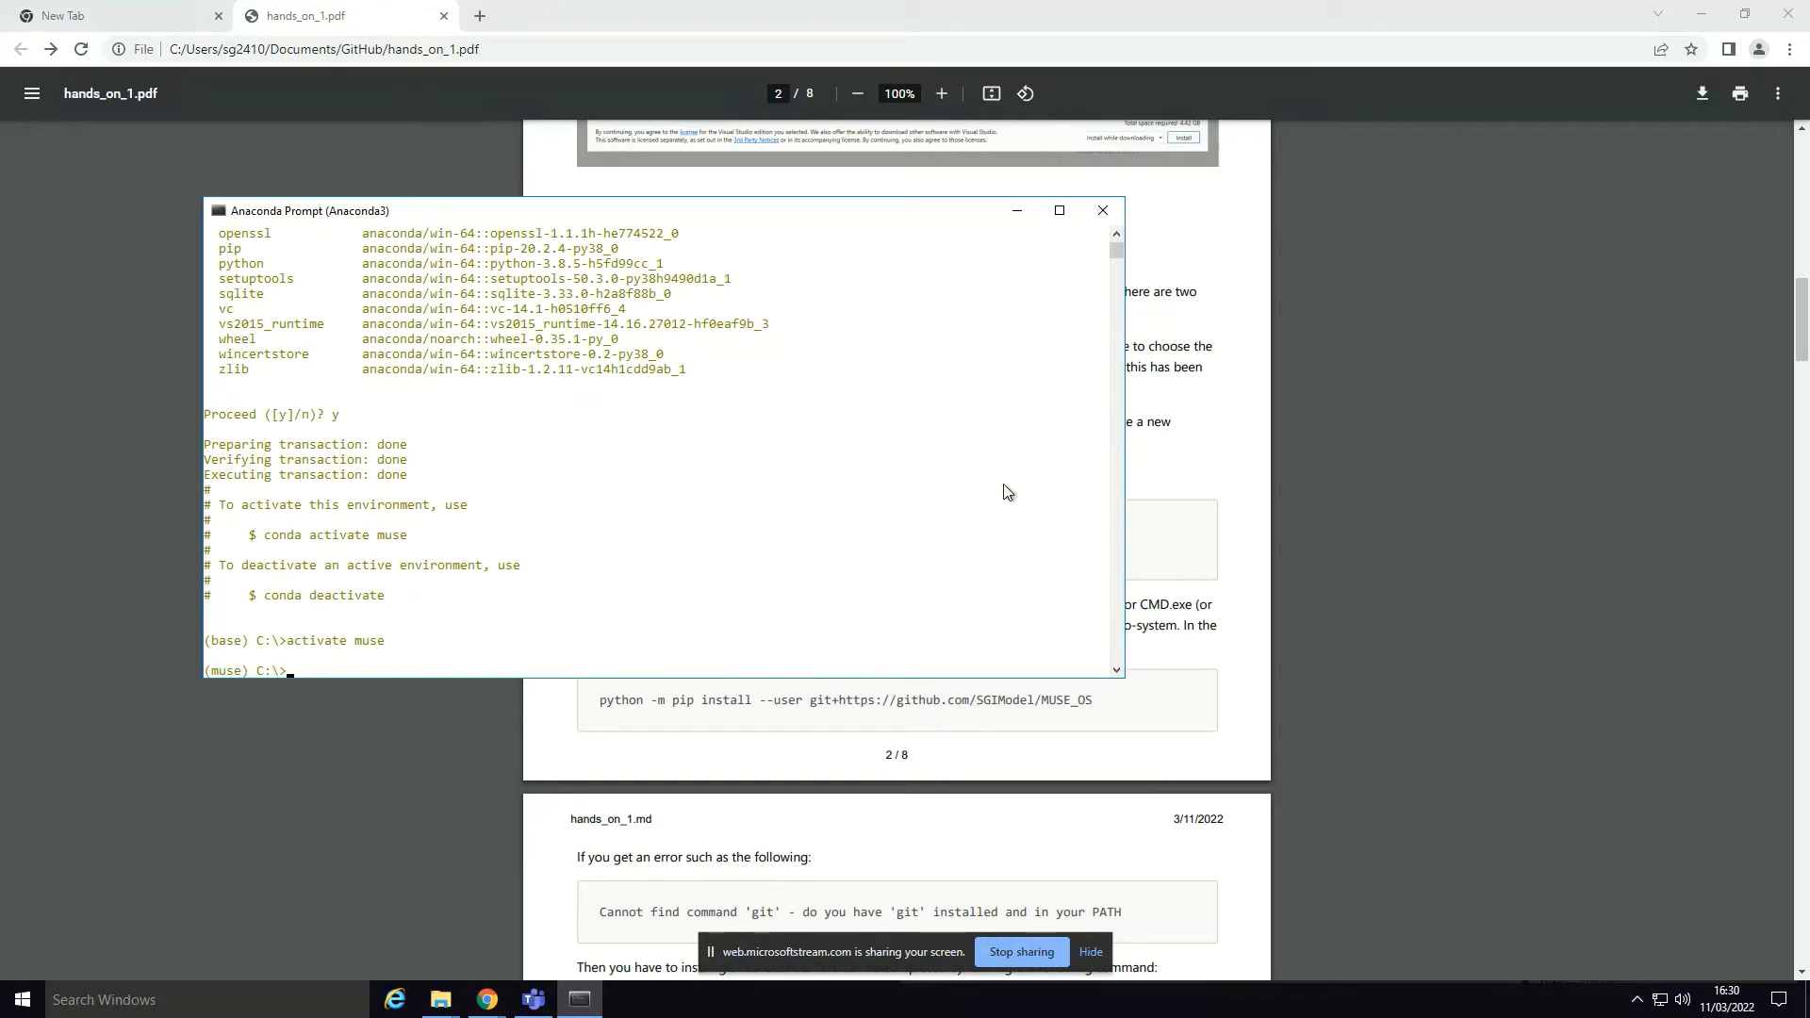
{"action": "left_click", "coordinate": [1246, 462]}
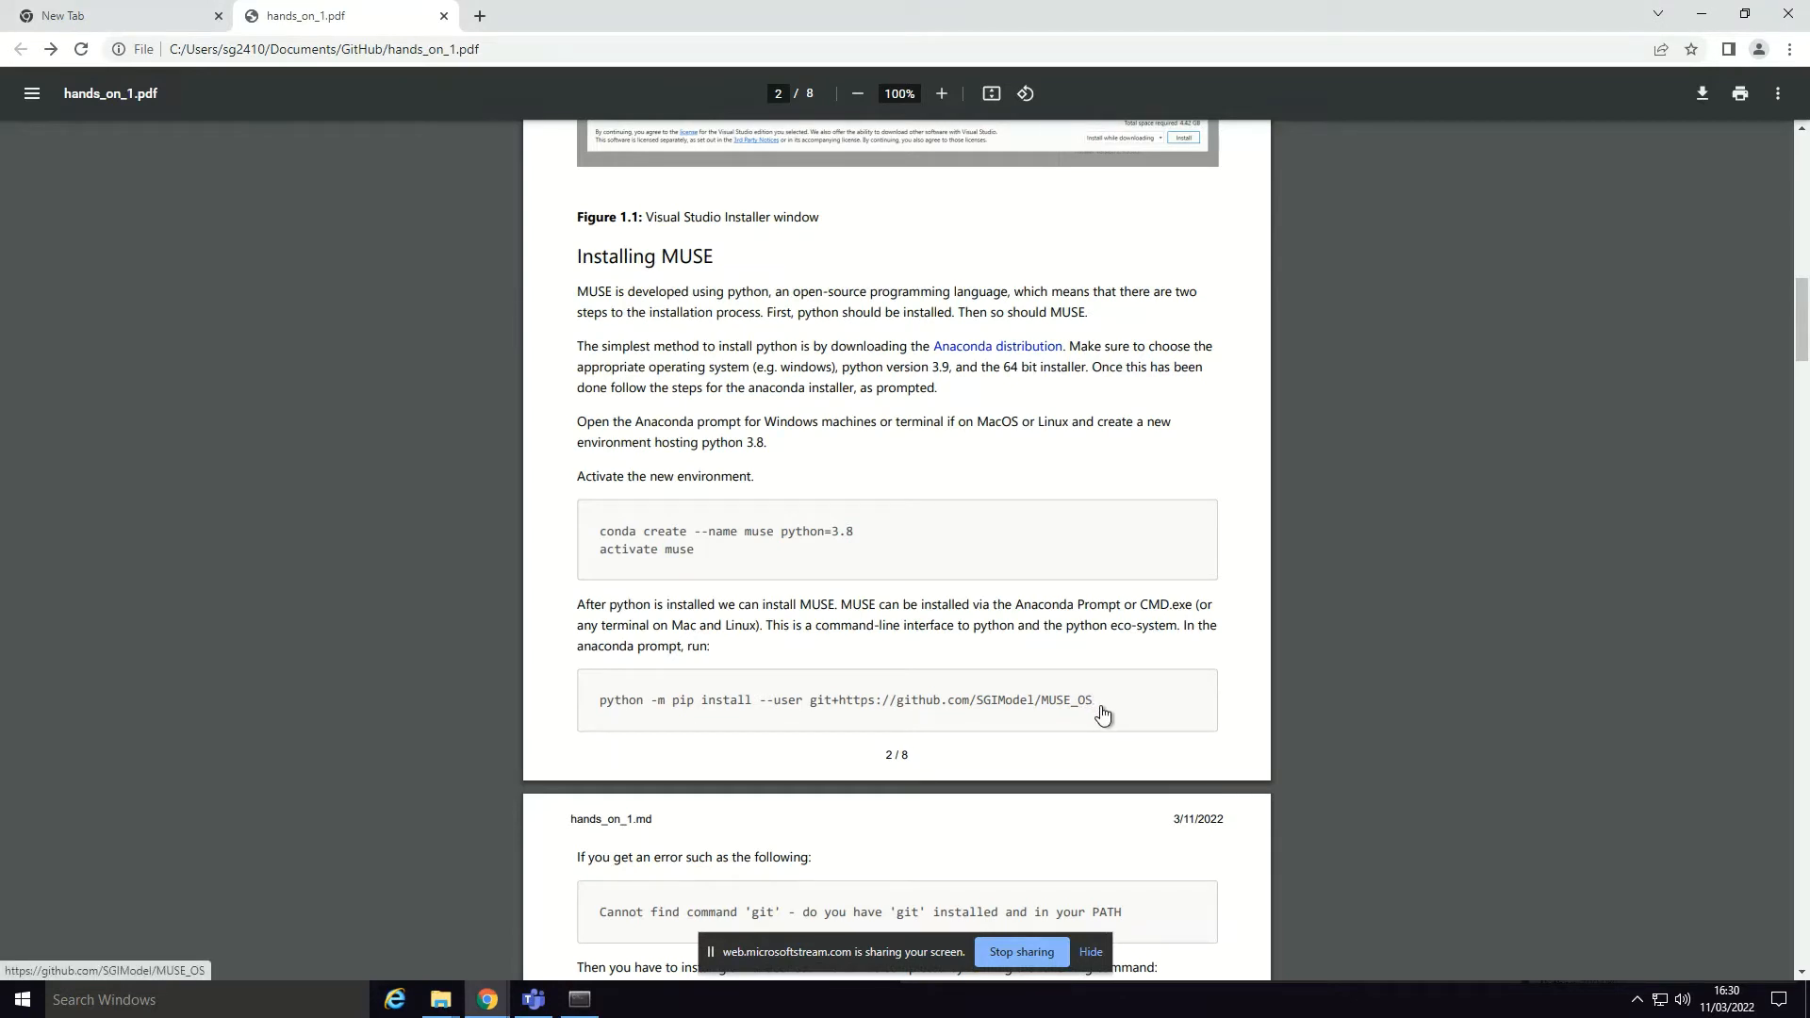
{"action": "left_click_drag", "start_coordinate": [598, 705], "coordinate": [1202, 701]}
{"action": "key", "text": "ctrl+c"}
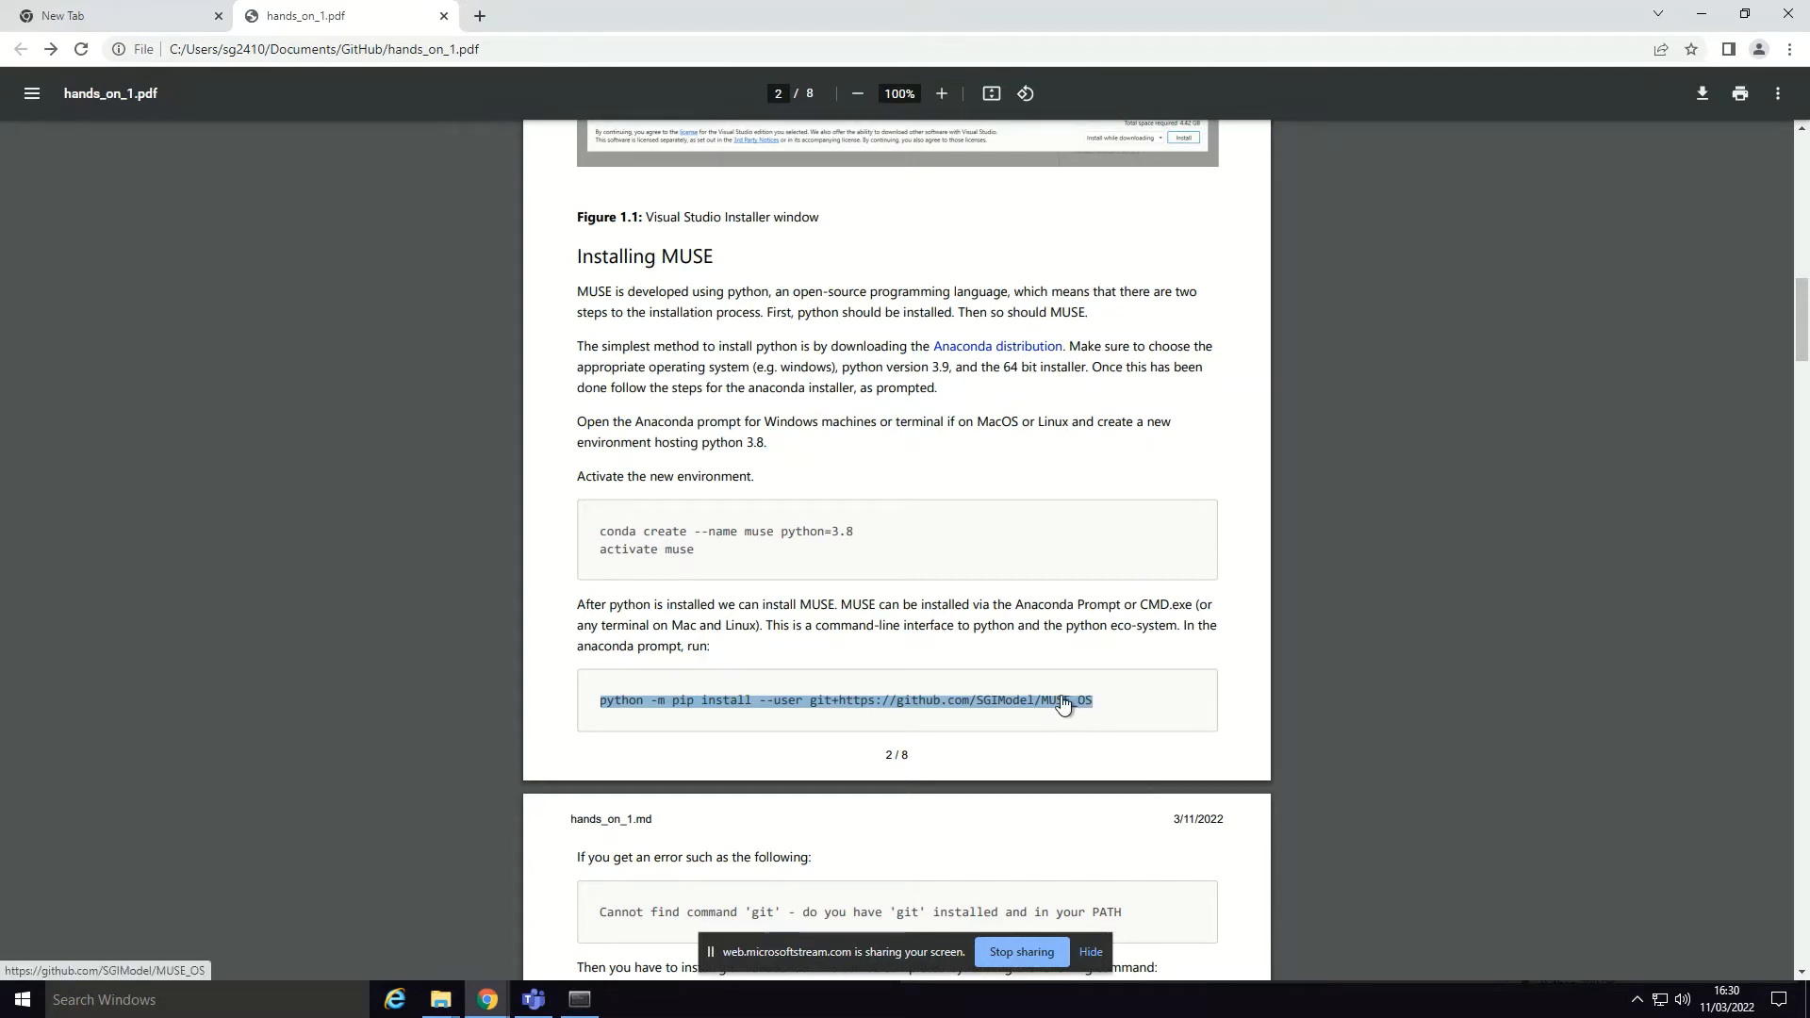
{"action": "left_click", "coordinate": [595, 1003]}
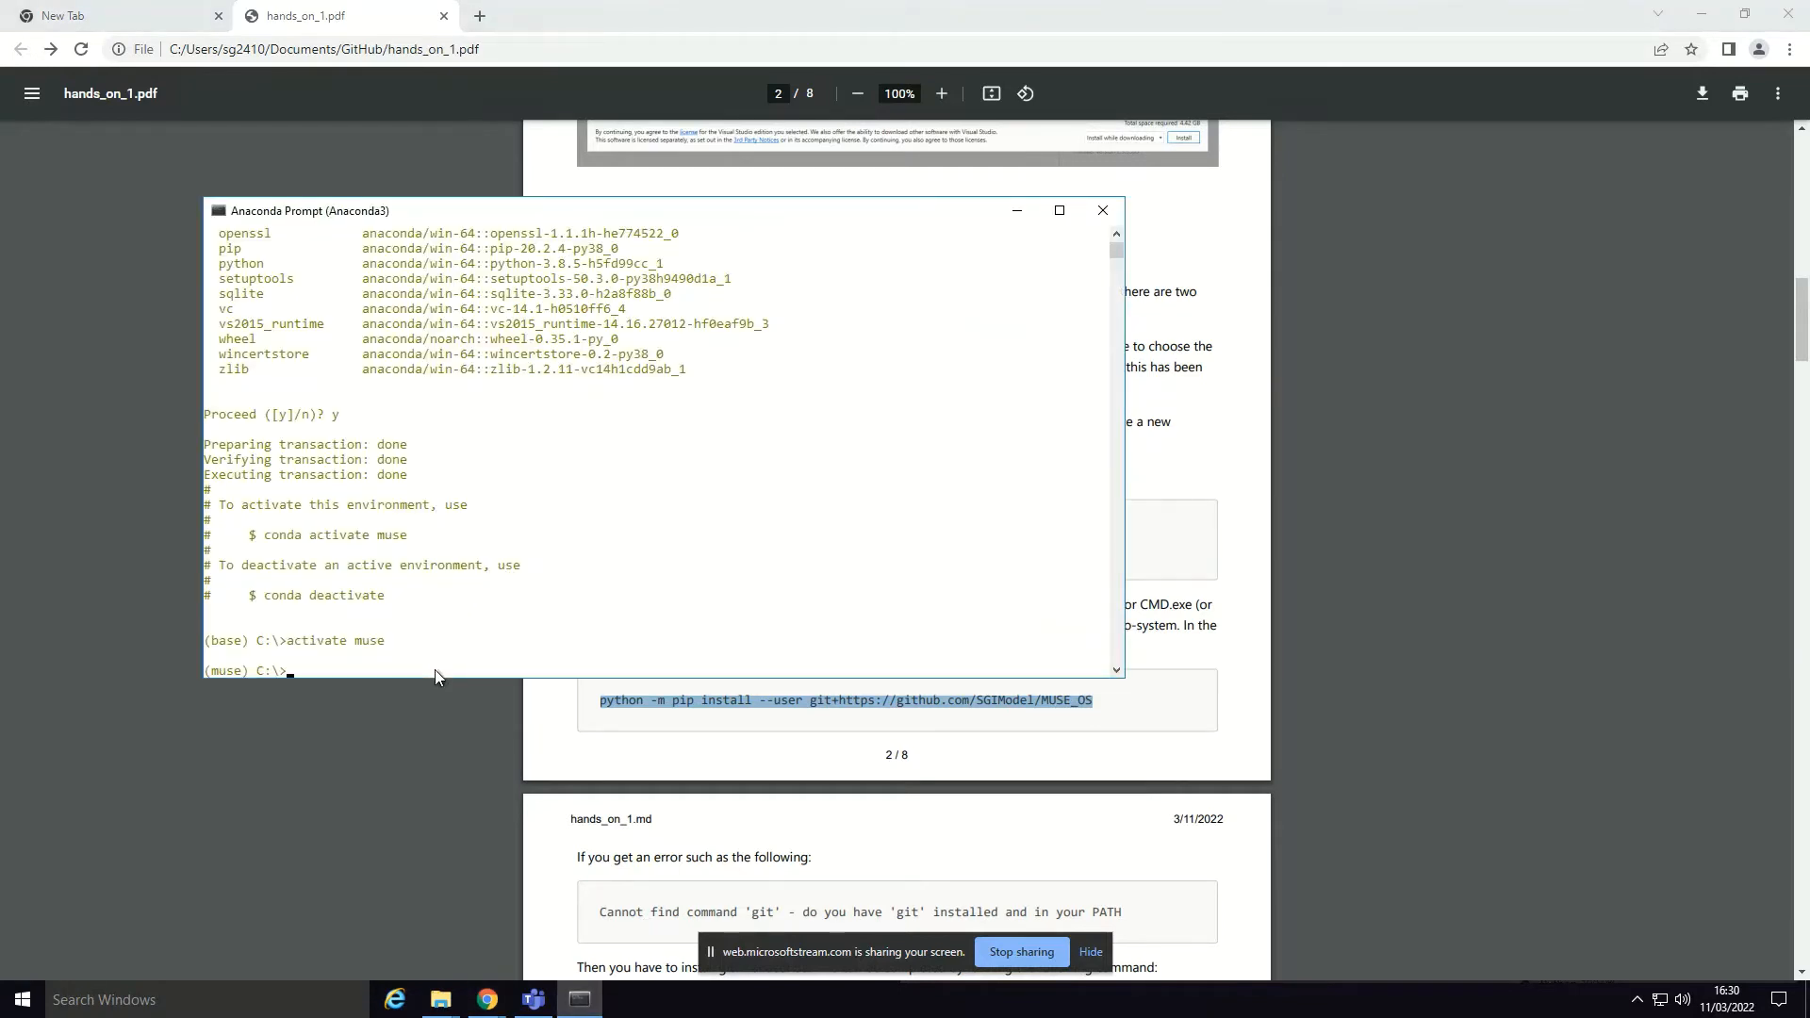
{"action": "key", "text": "ctrl+v"}
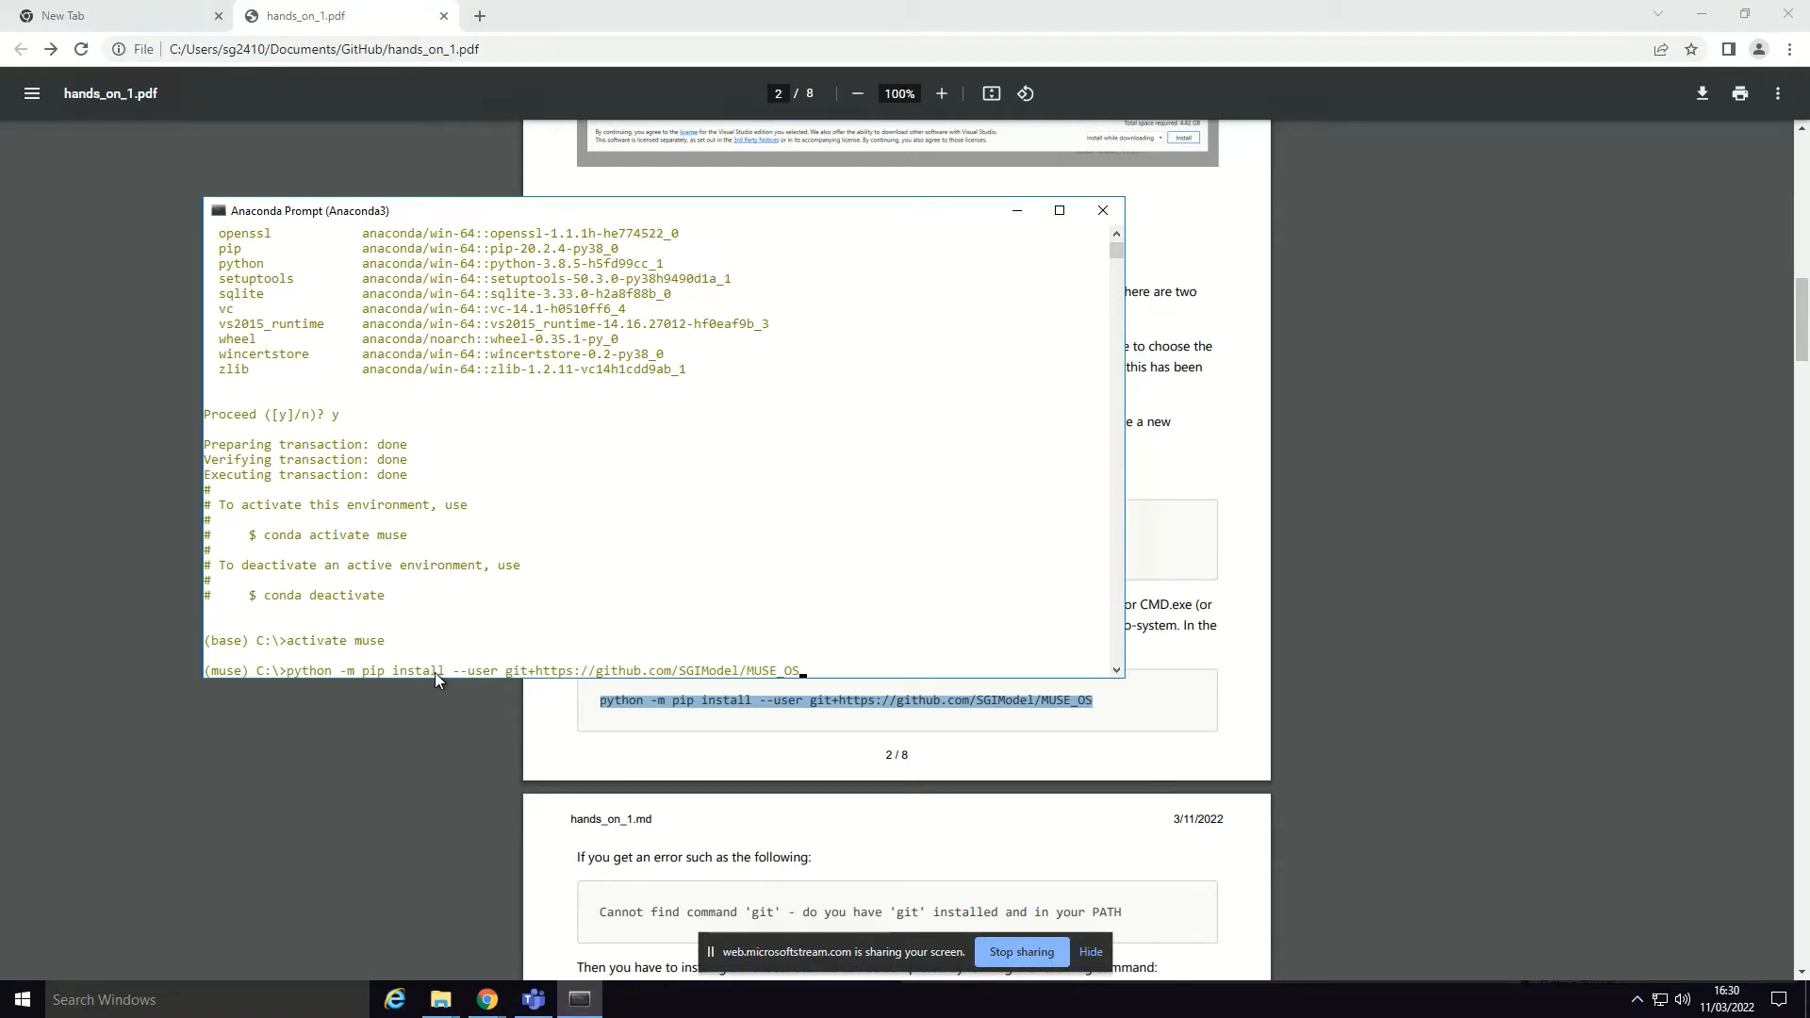
{"action": "key", "text": "Return"}
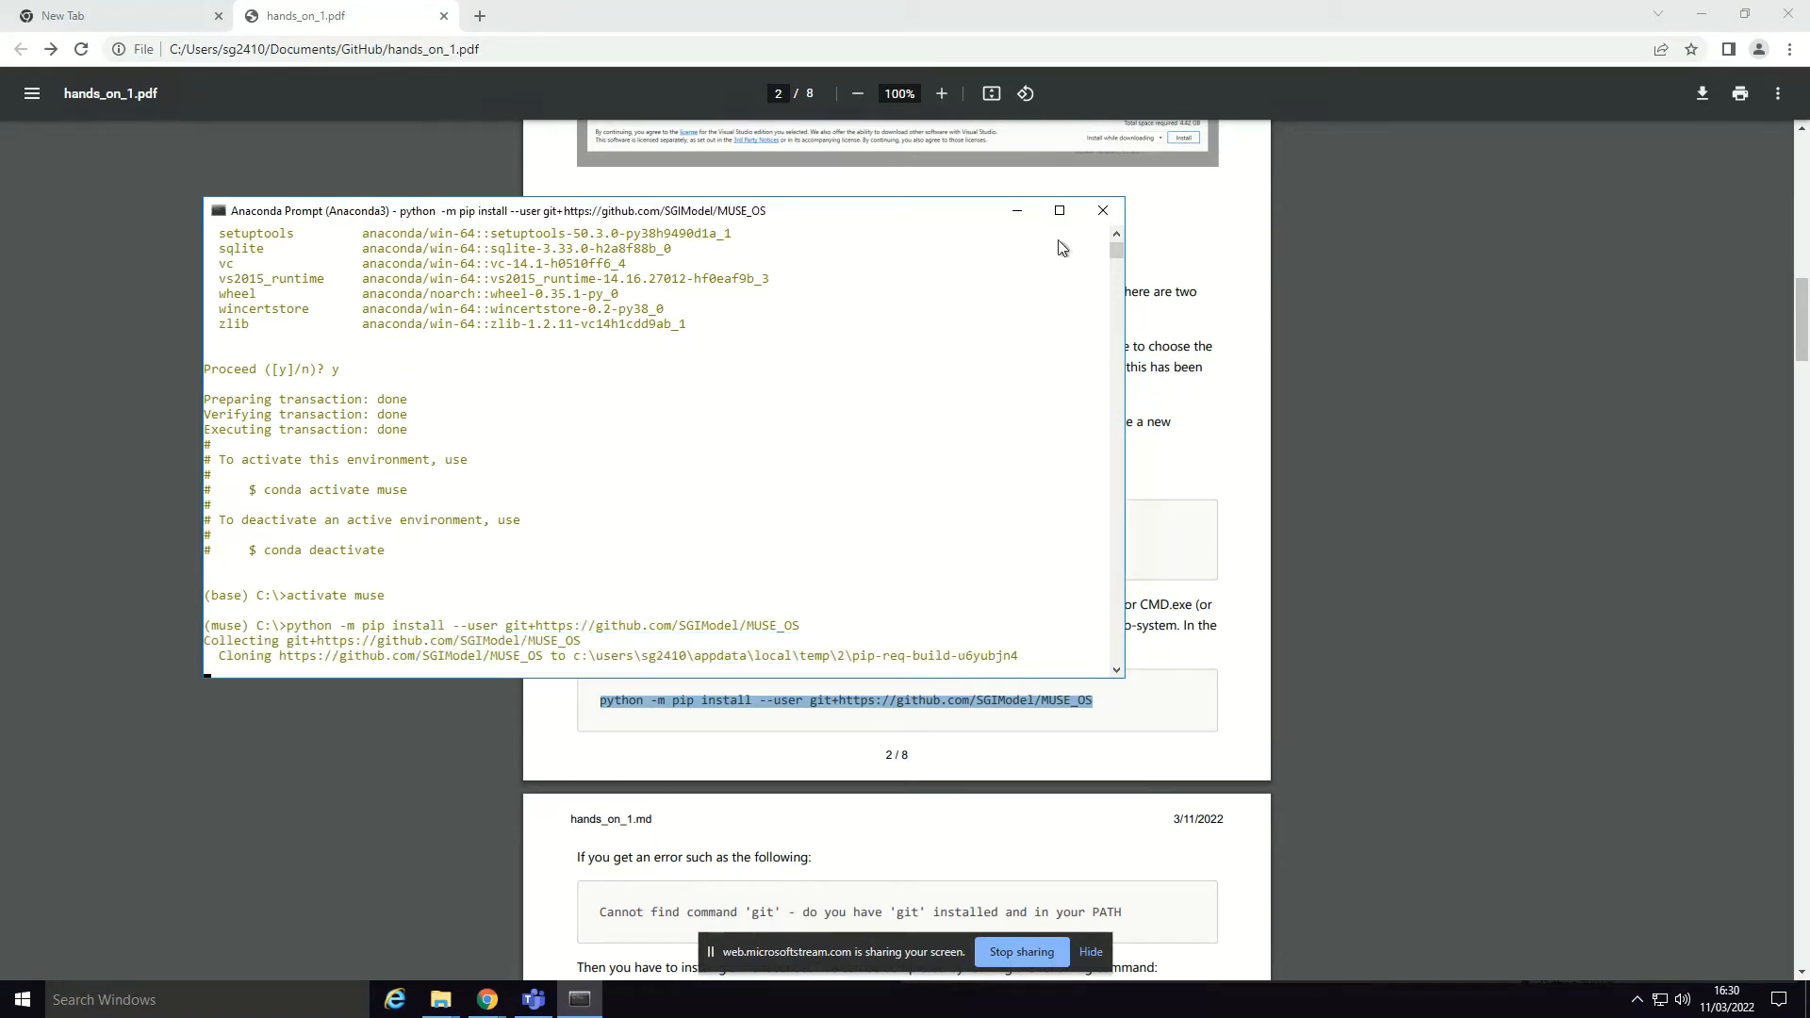
{"action": "left_click", "coordinate": [1059, 210]}
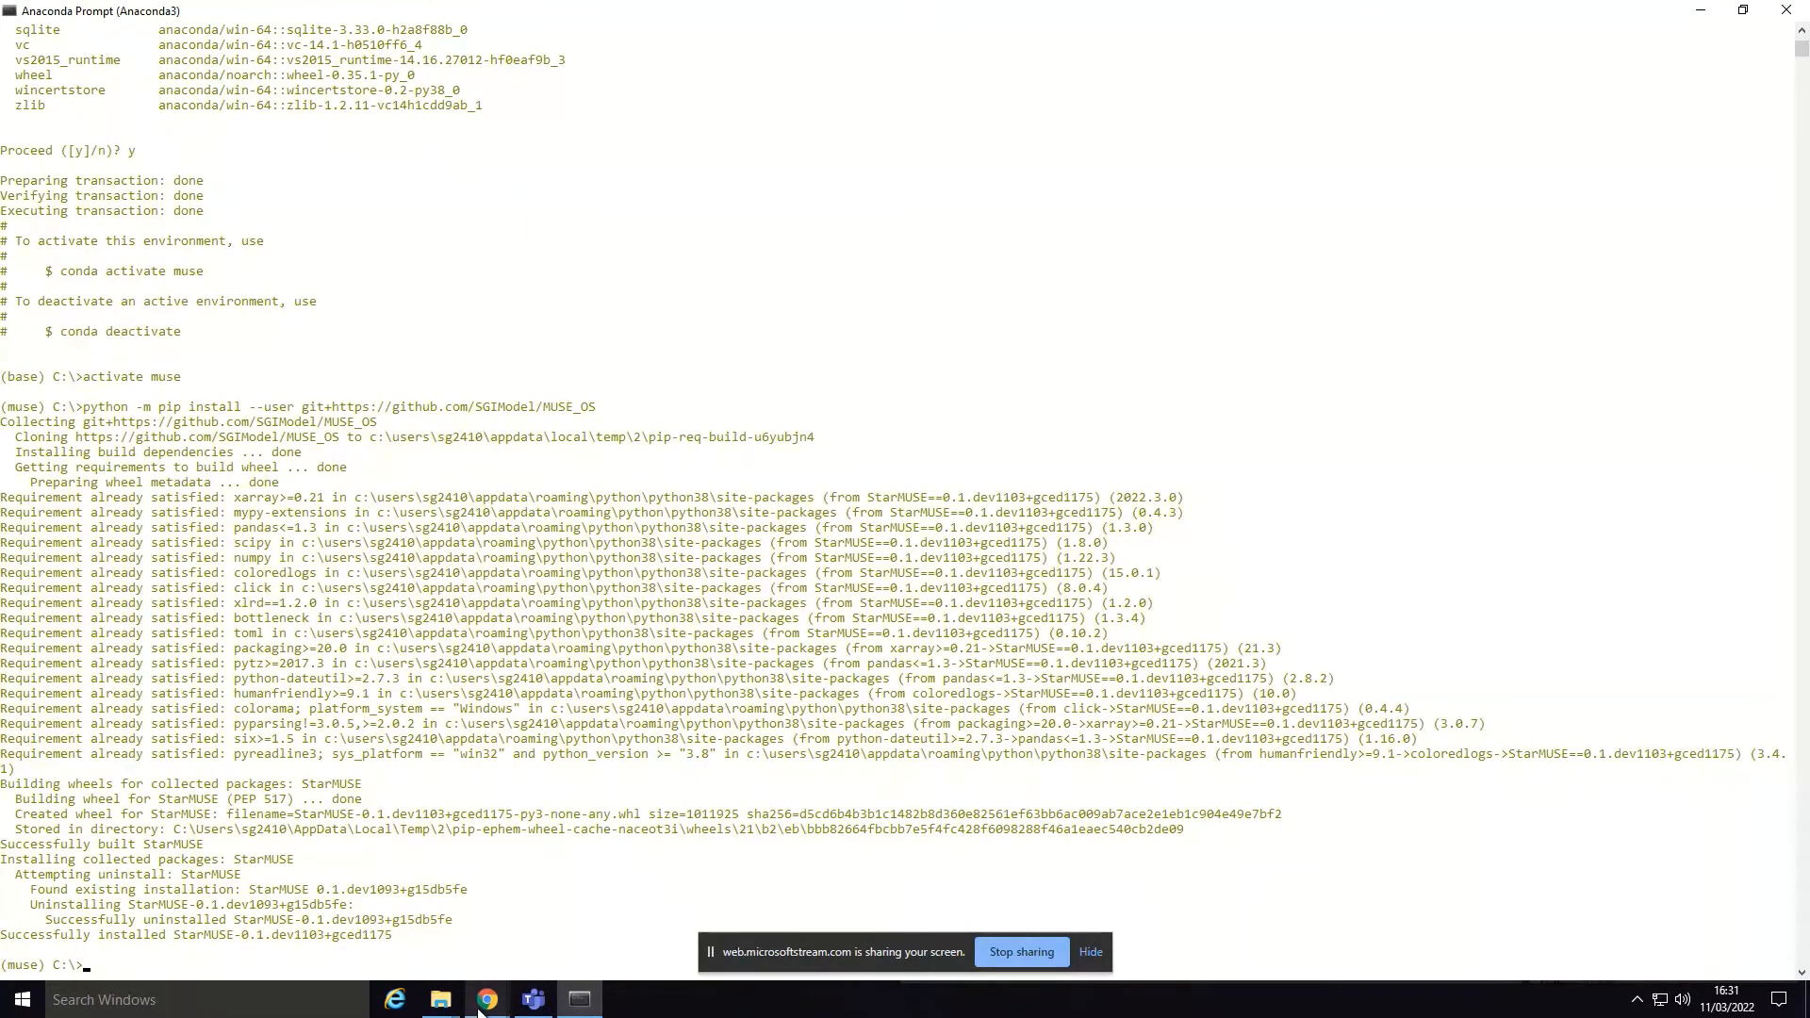
Step: Copy "python -m muse --help" from hands_on_1.pdf, run it in the muse environment in Anaconda Prompt and highlight the --model option
{"action": "mouse_move", "coordinate": [480, 1007]}
{"action": "left_click", "coordinate": [464, 910]}
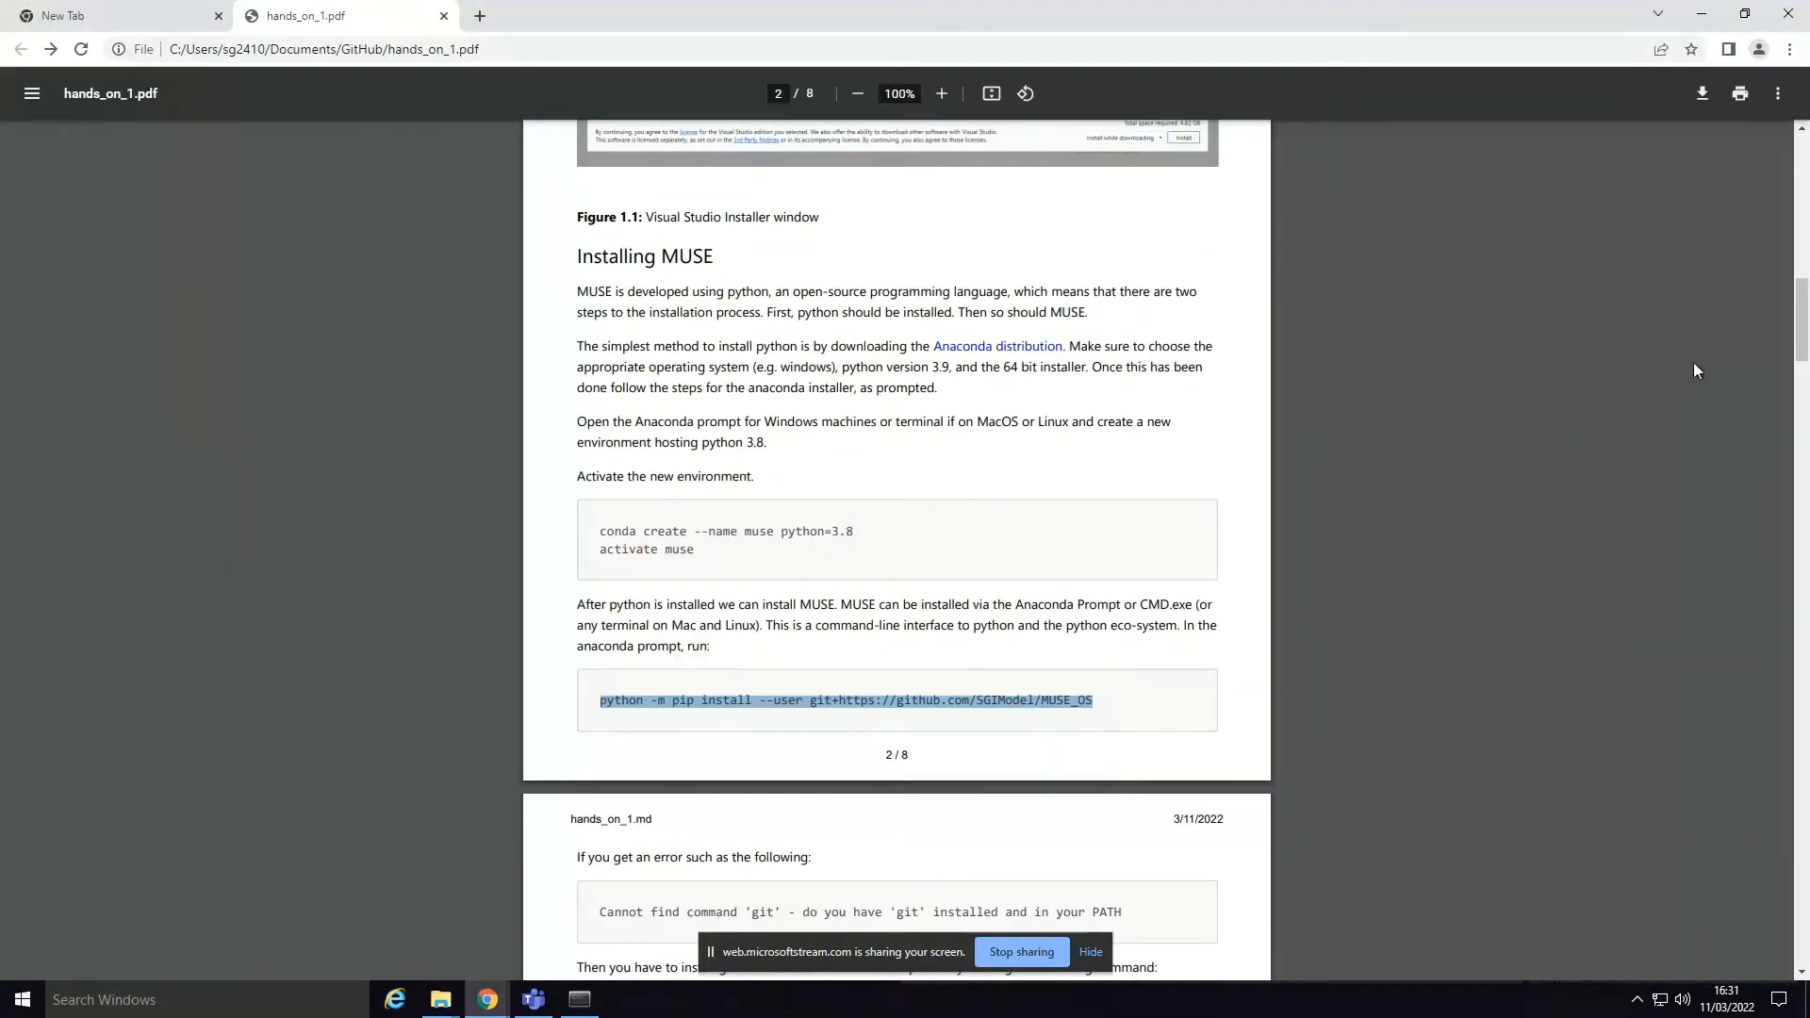
{"action": "left_click_drag", "start_coordinate": [1799, 315], "coordinate": [1799, 378]}
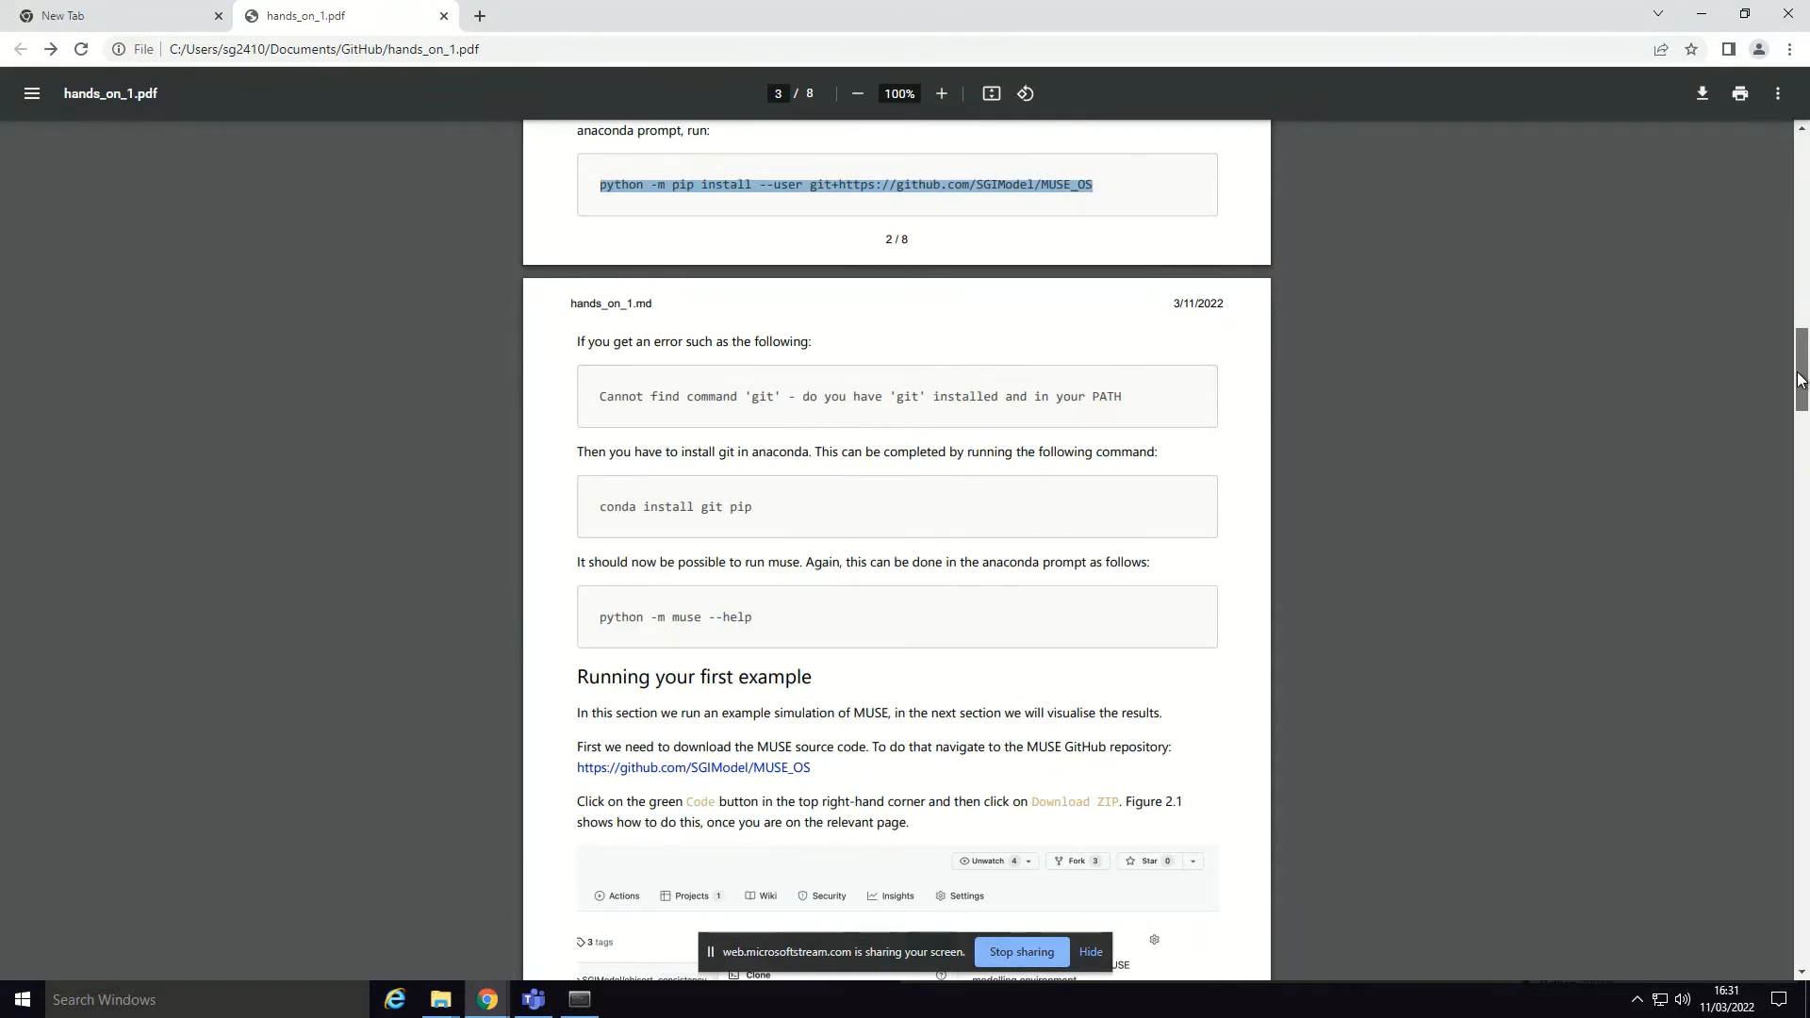
{"action": "left_click_drag", "start_coordinate": [1801, 379], "coordinate": [1801, 380]}
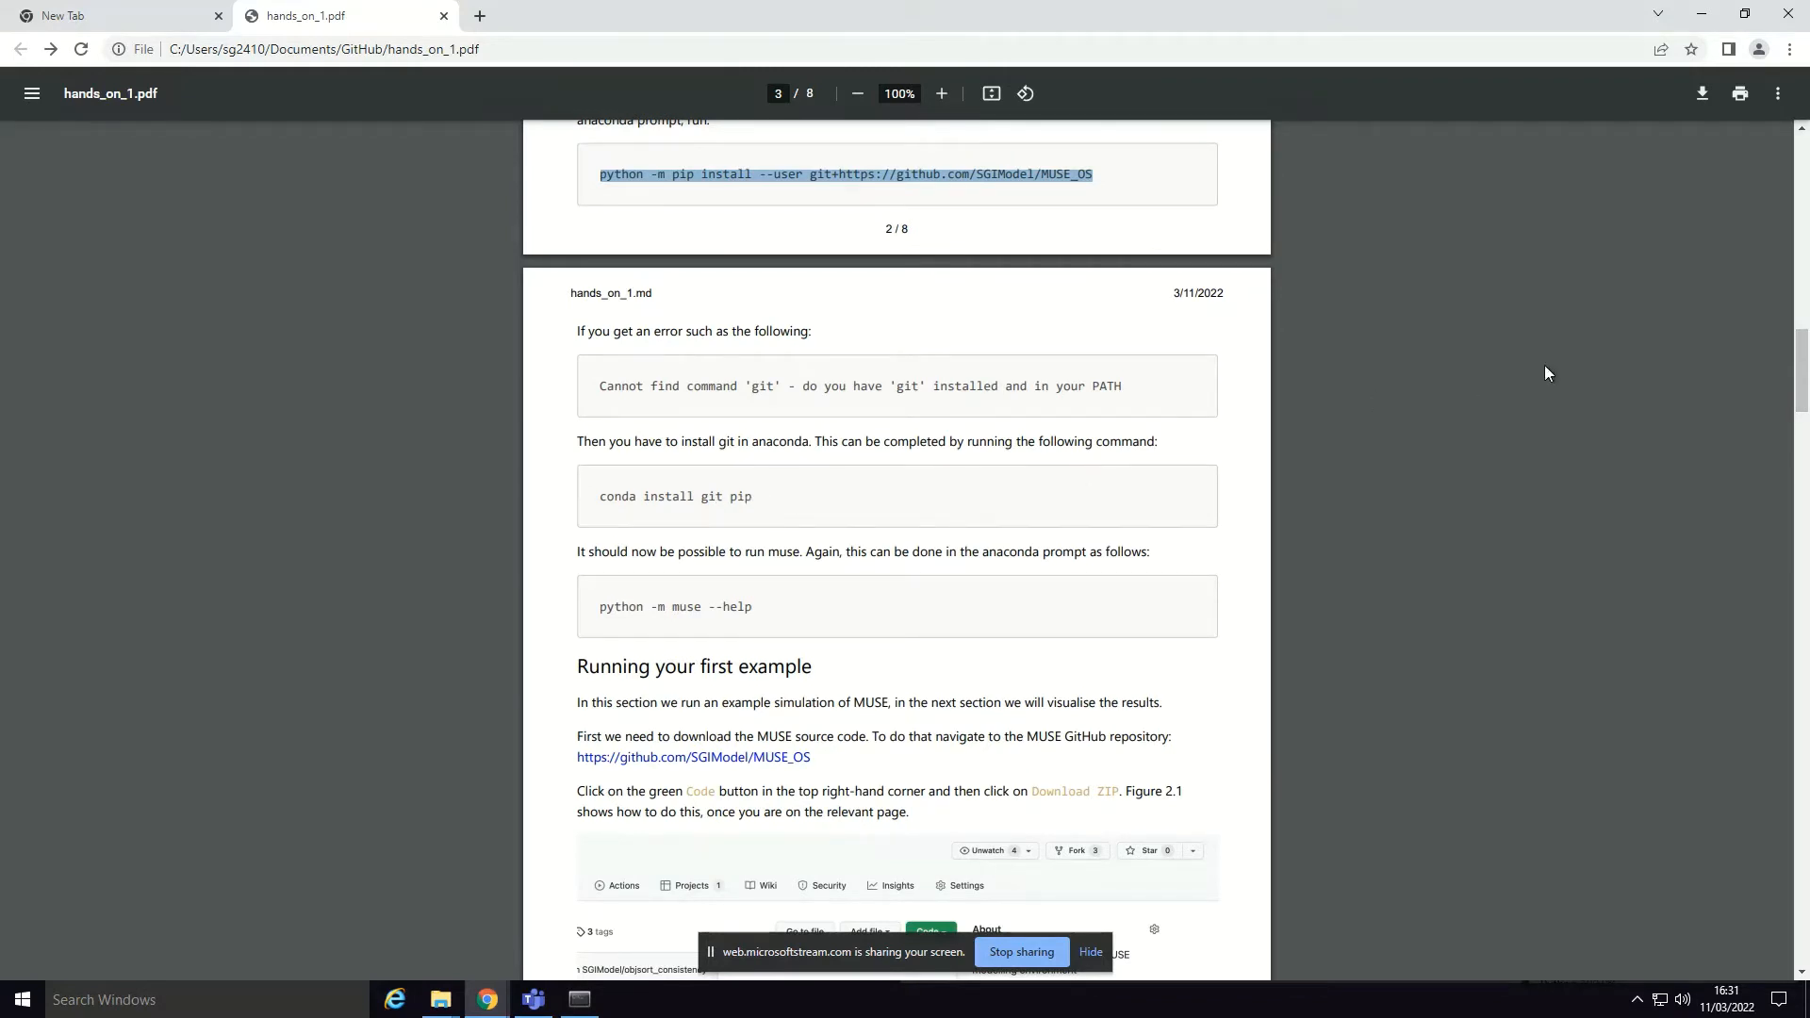
{"action": "left_click_drag", "start_coordinate": [1802, 378], "coordinate": [1804, 380]}
{"action": "scroll", "coordinate": [1803, 380], "scroll_direction": "down", "scroll_amount": 2}
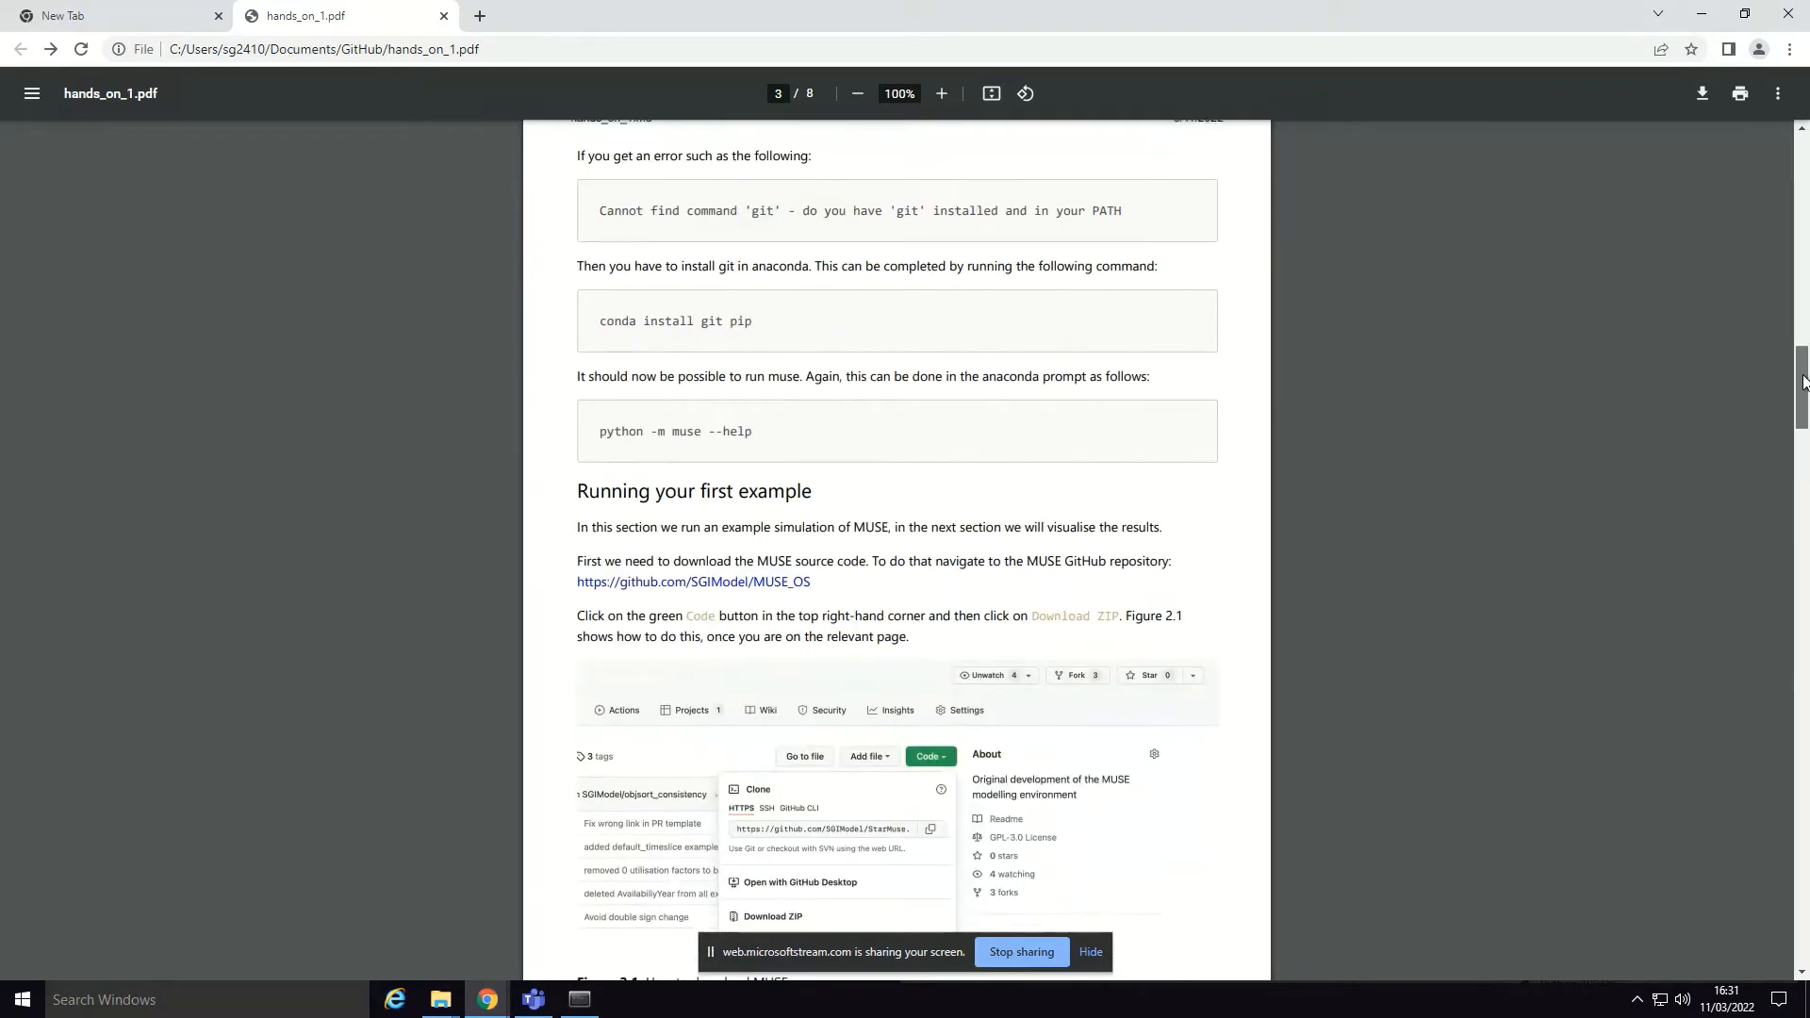
{"action": "scroll", "coordinate": [1803, 380], "scroll_direction": "down", "scroll_amount": 2}
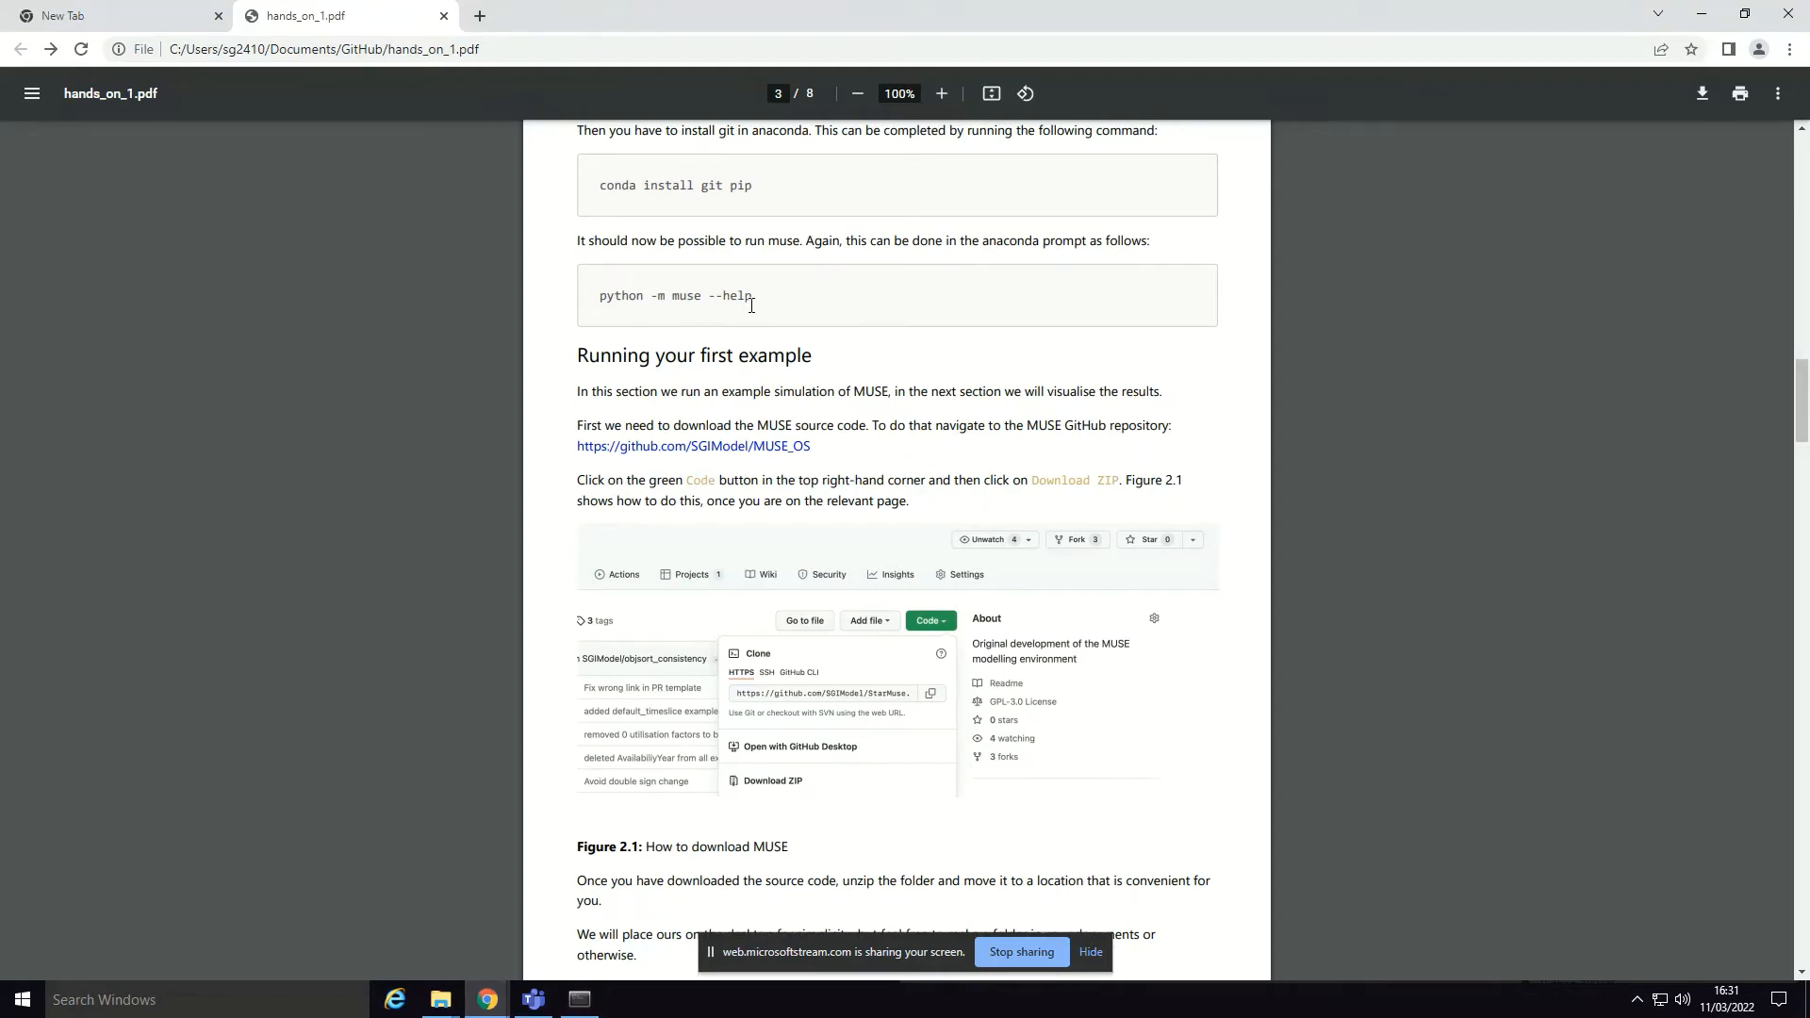
{"action": "left_click_drag", "start_coordinate": [751, 301], "coordinate": [596, 300]}
{"action": "key", "text": "ctrl+c"}
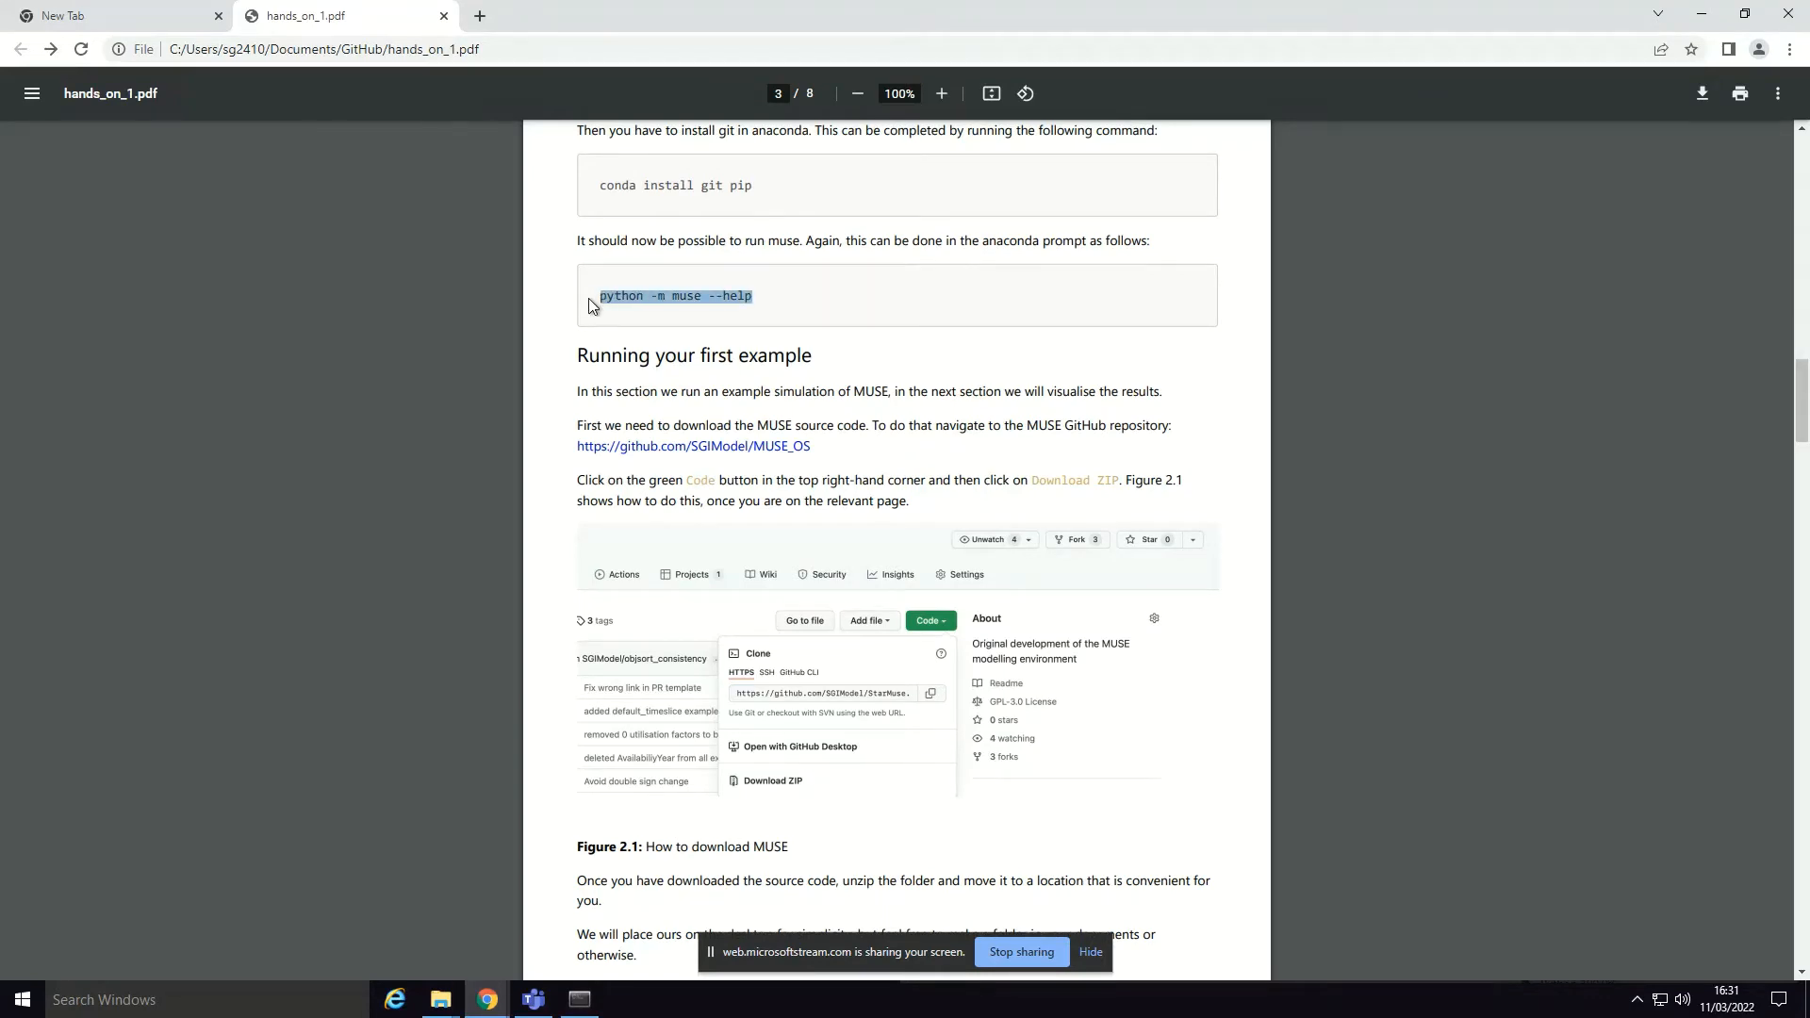
{"action": "left_click", "coordinate": [580, 999]}
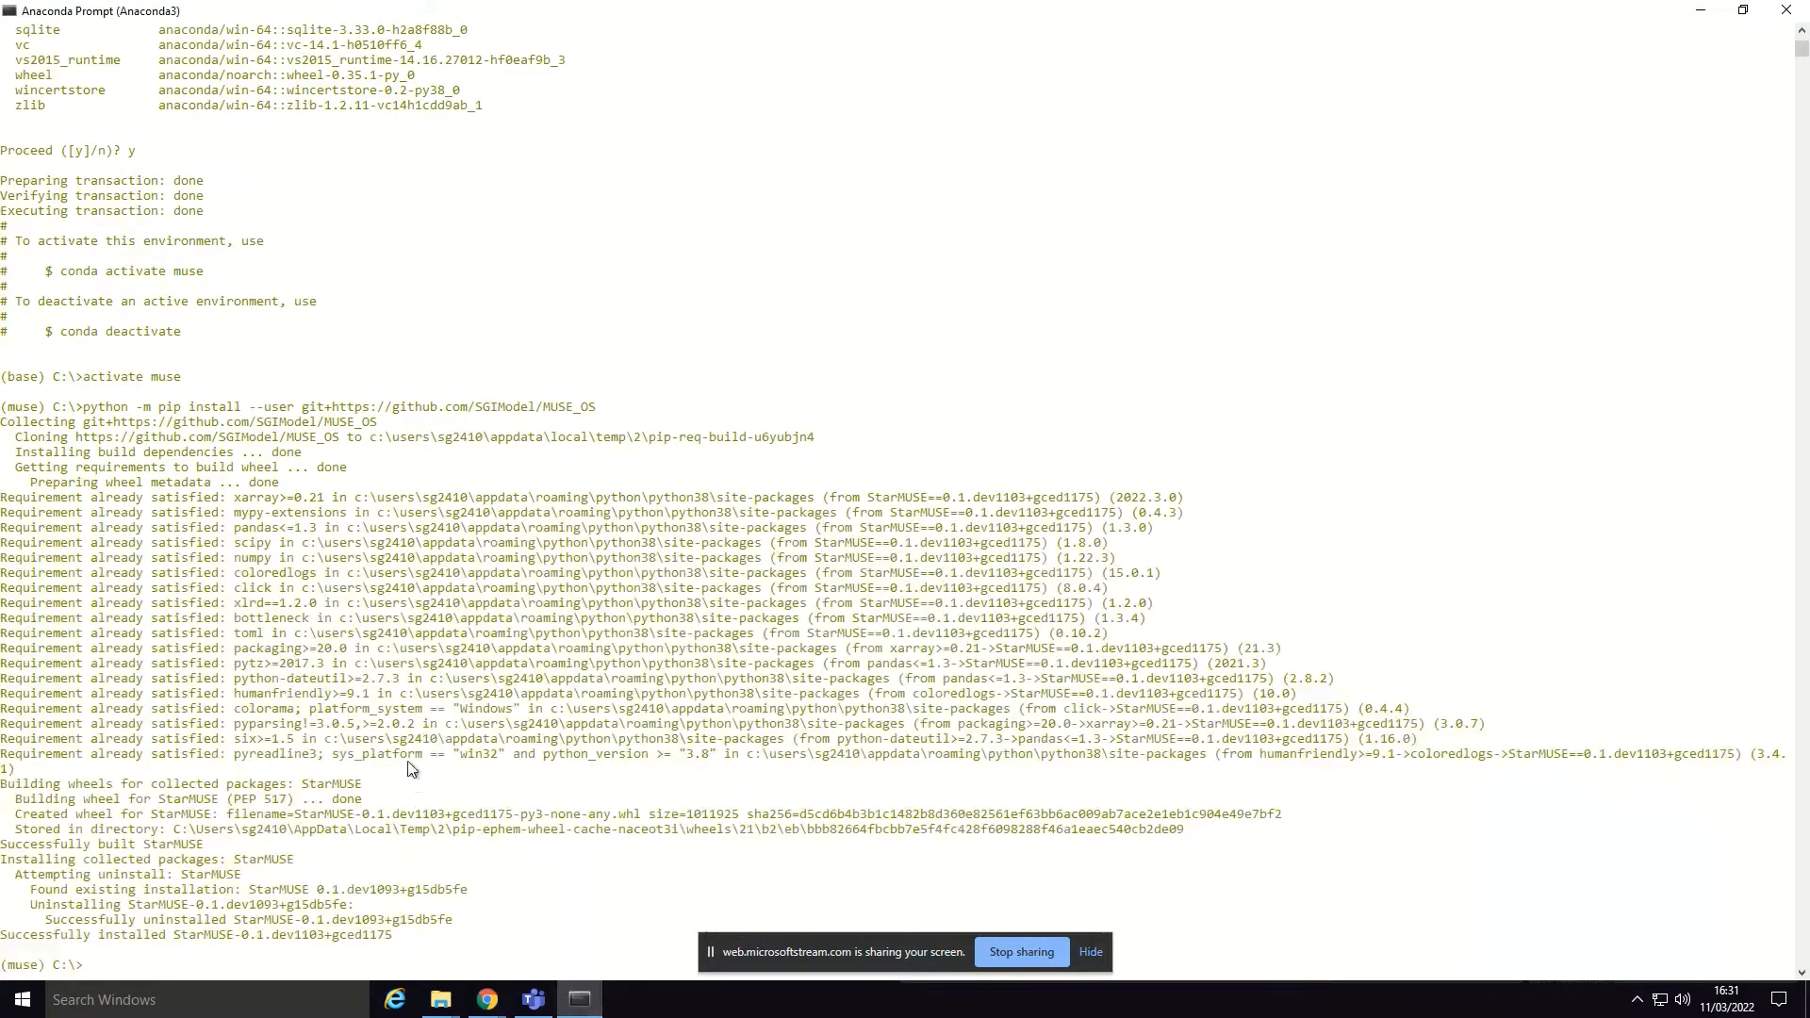
{"action": "key", "text": "ctrl+v"}
{"action": "key", "text": "Return"}
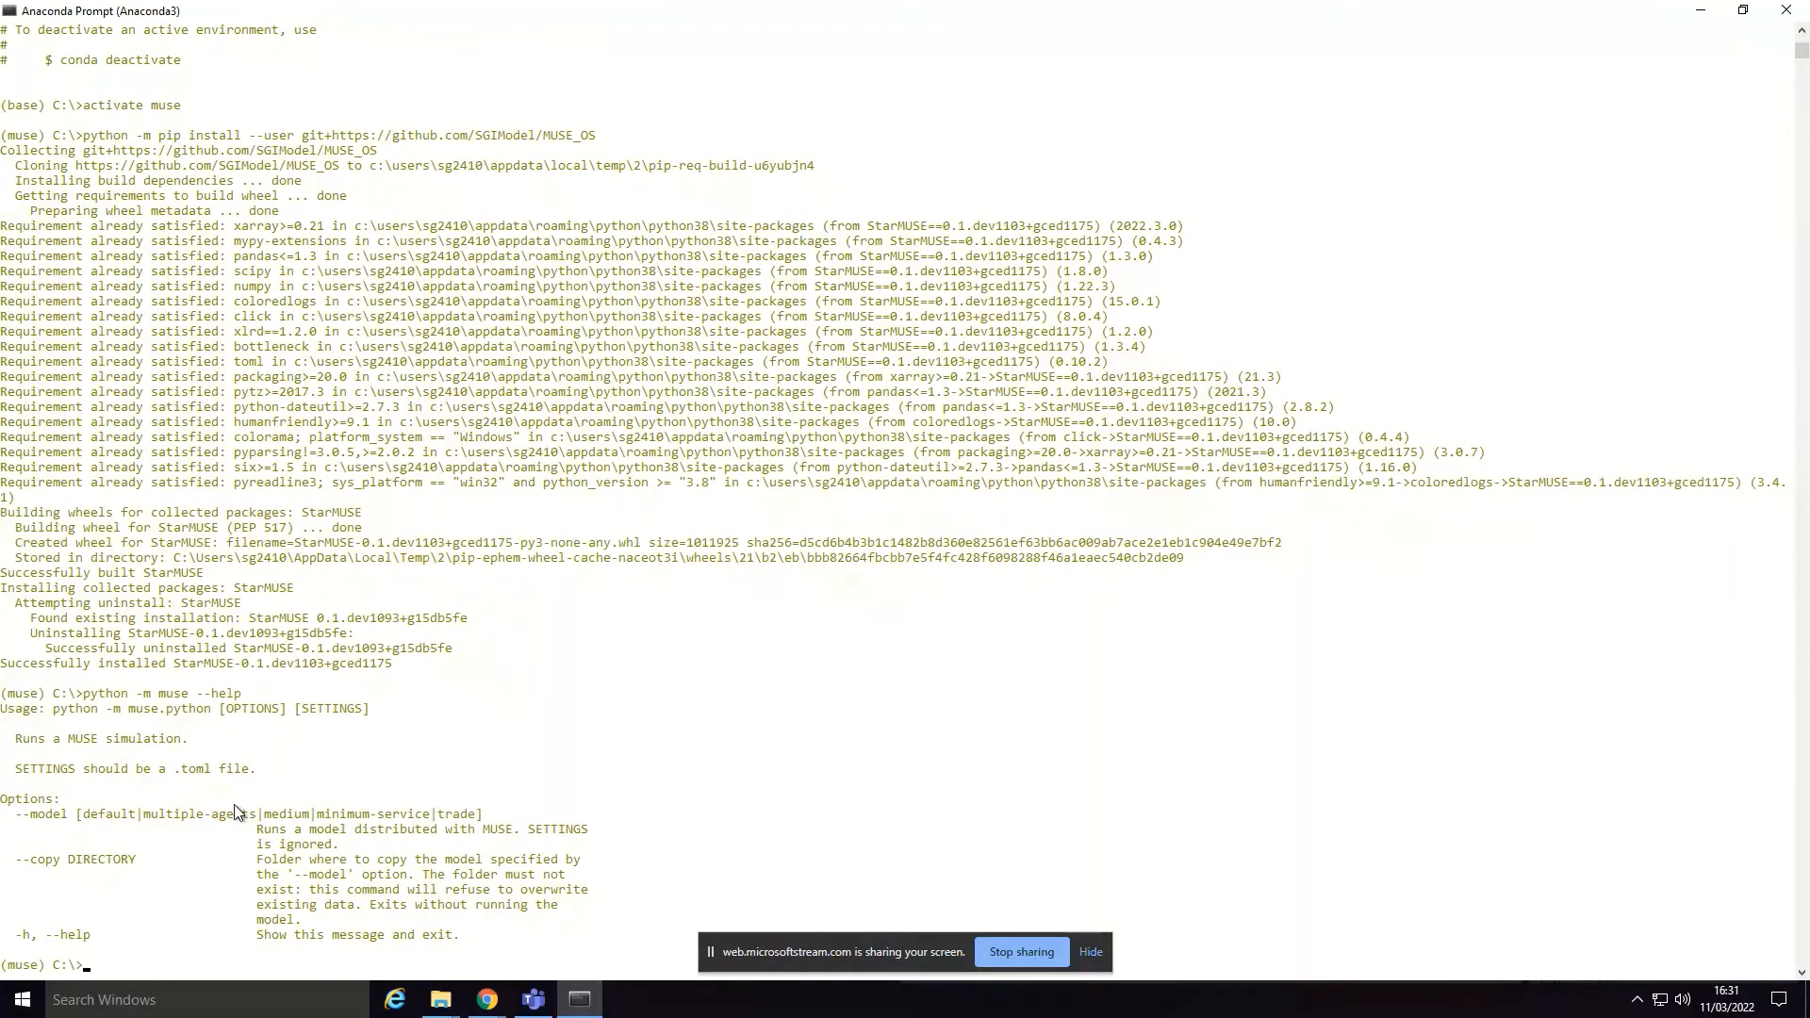
{"action": "left_click_drag", "start_coordinate": [16, 816], "coordinate": [55, 822]}
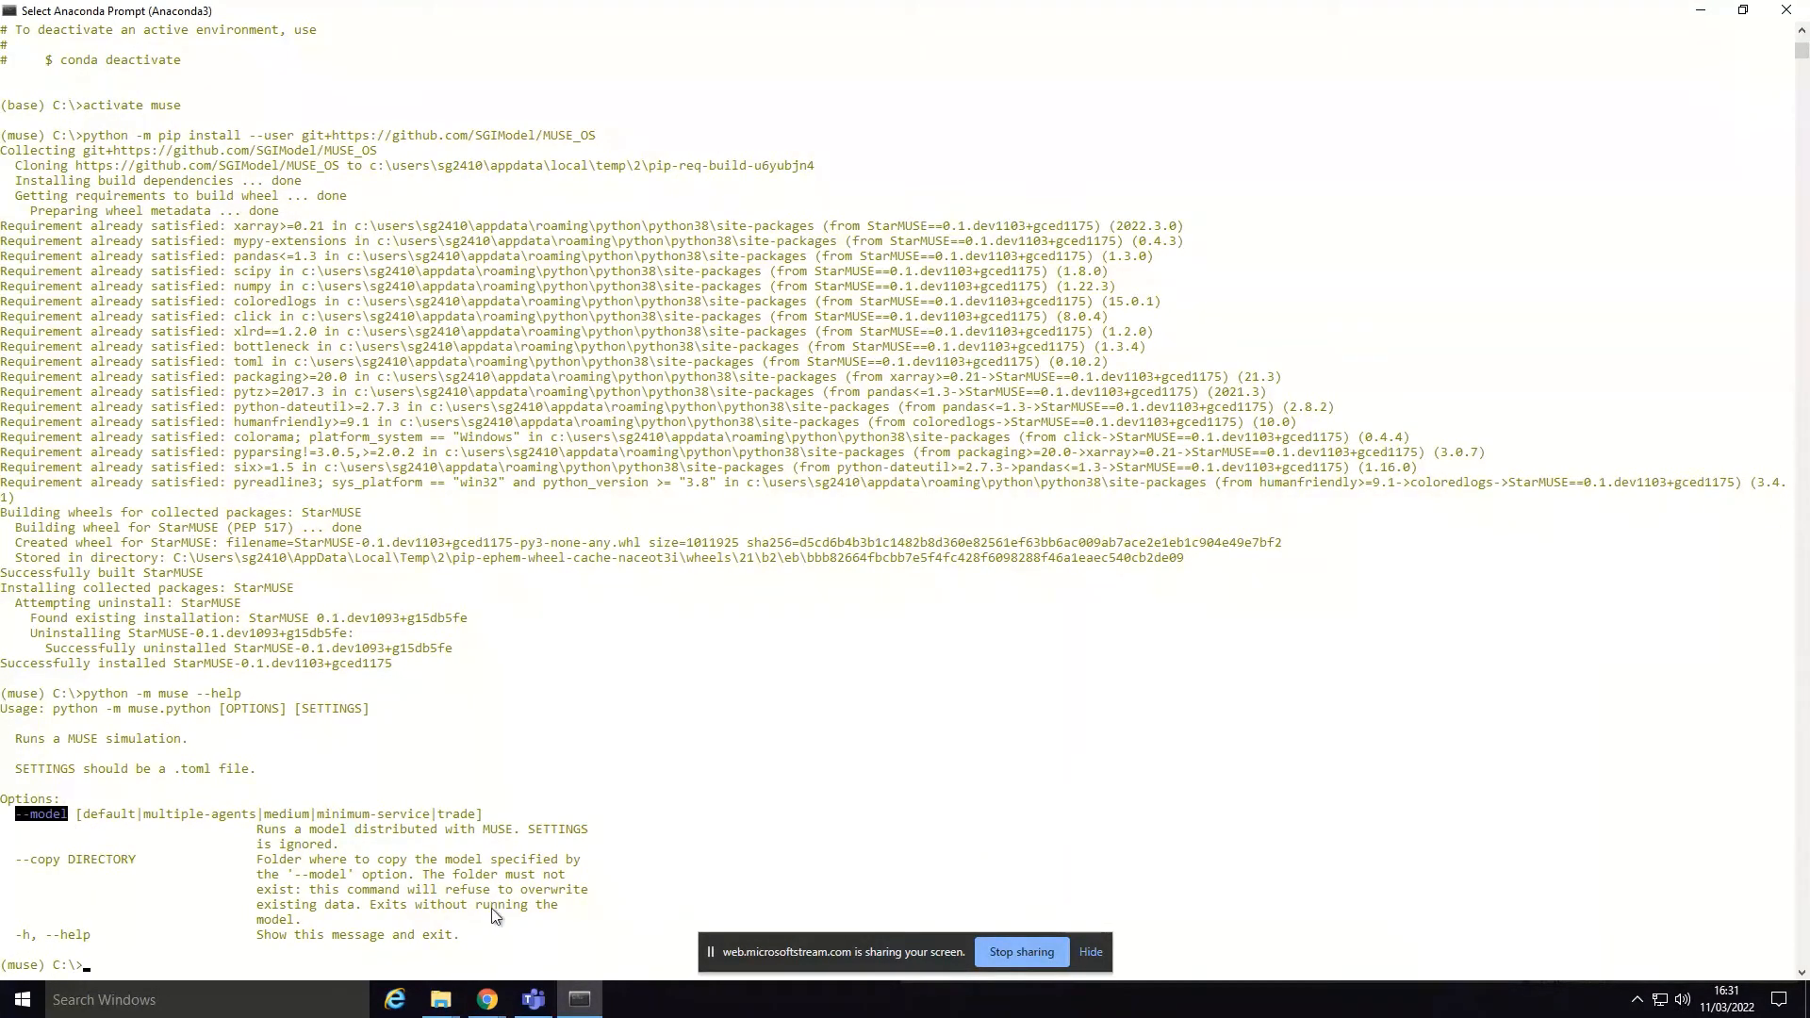
Step: Return to hands_on_1.pdf in the browser and open the MUSE_OS GitHub repository link under "Running your first example" in a new tab
{"action": "left_click", "coordinate": [487, 1000]}
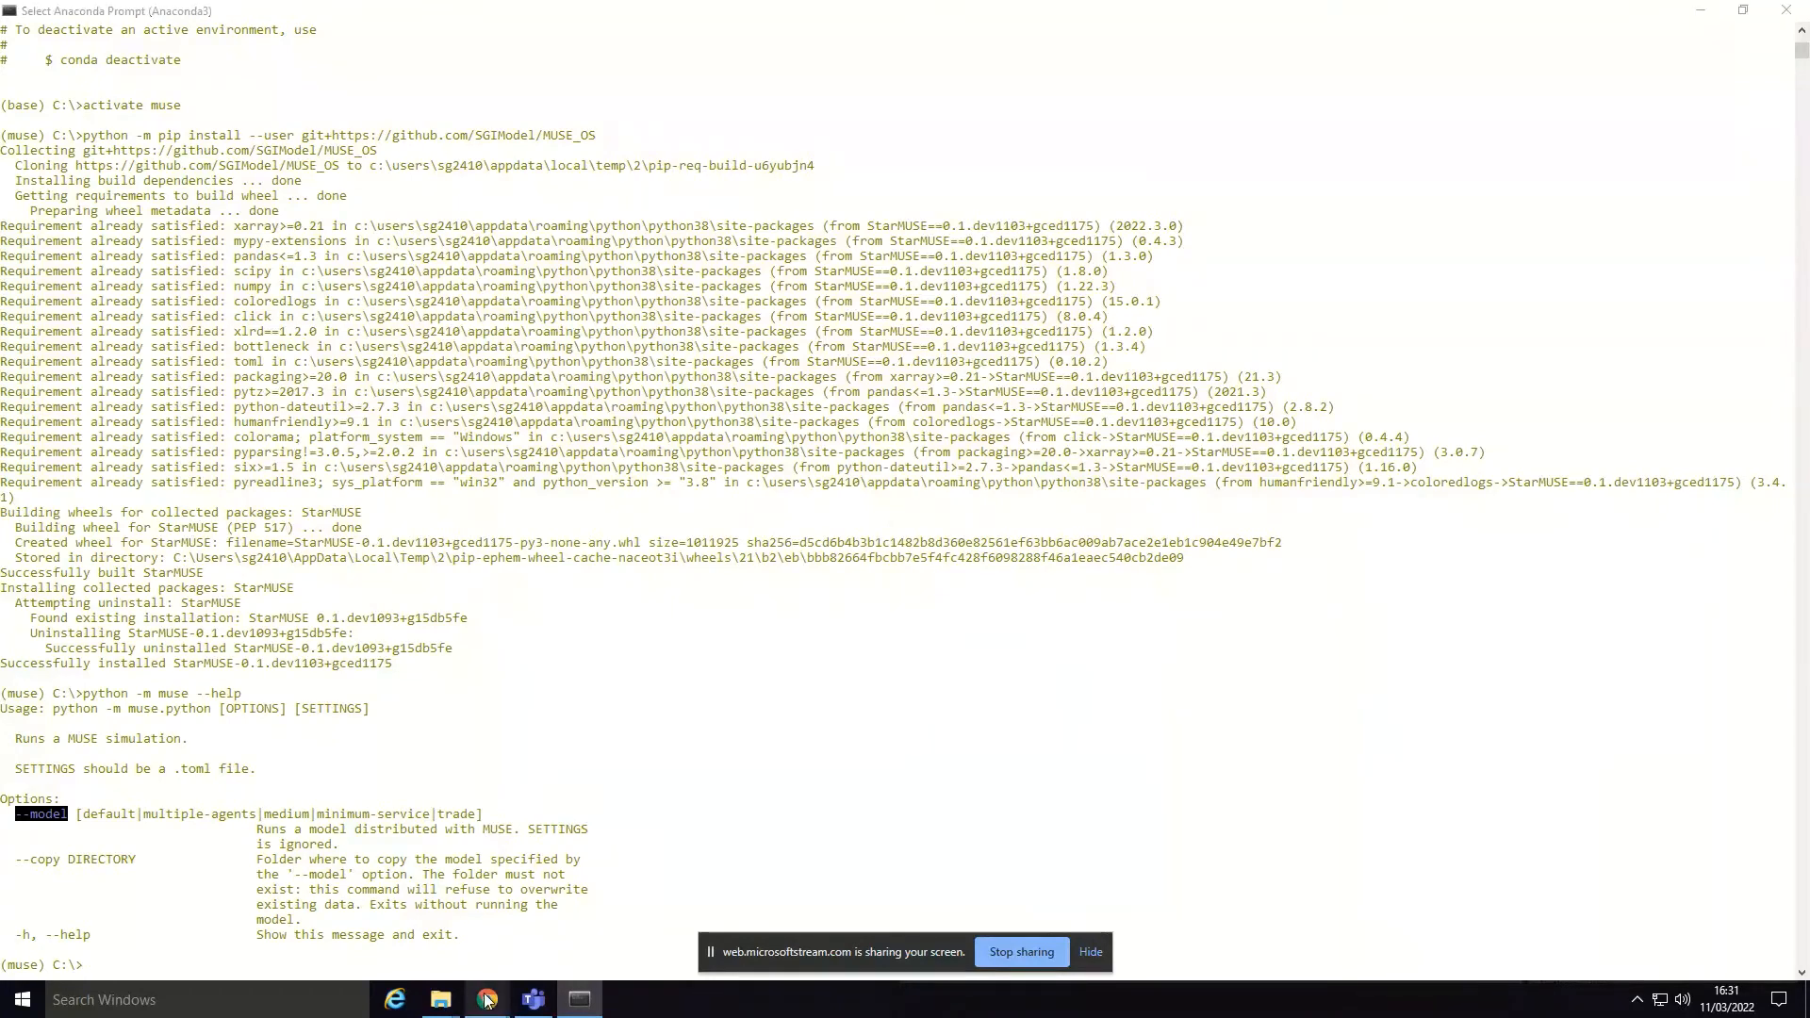
{"action": "left_click", "coordinate": [456, 922]}
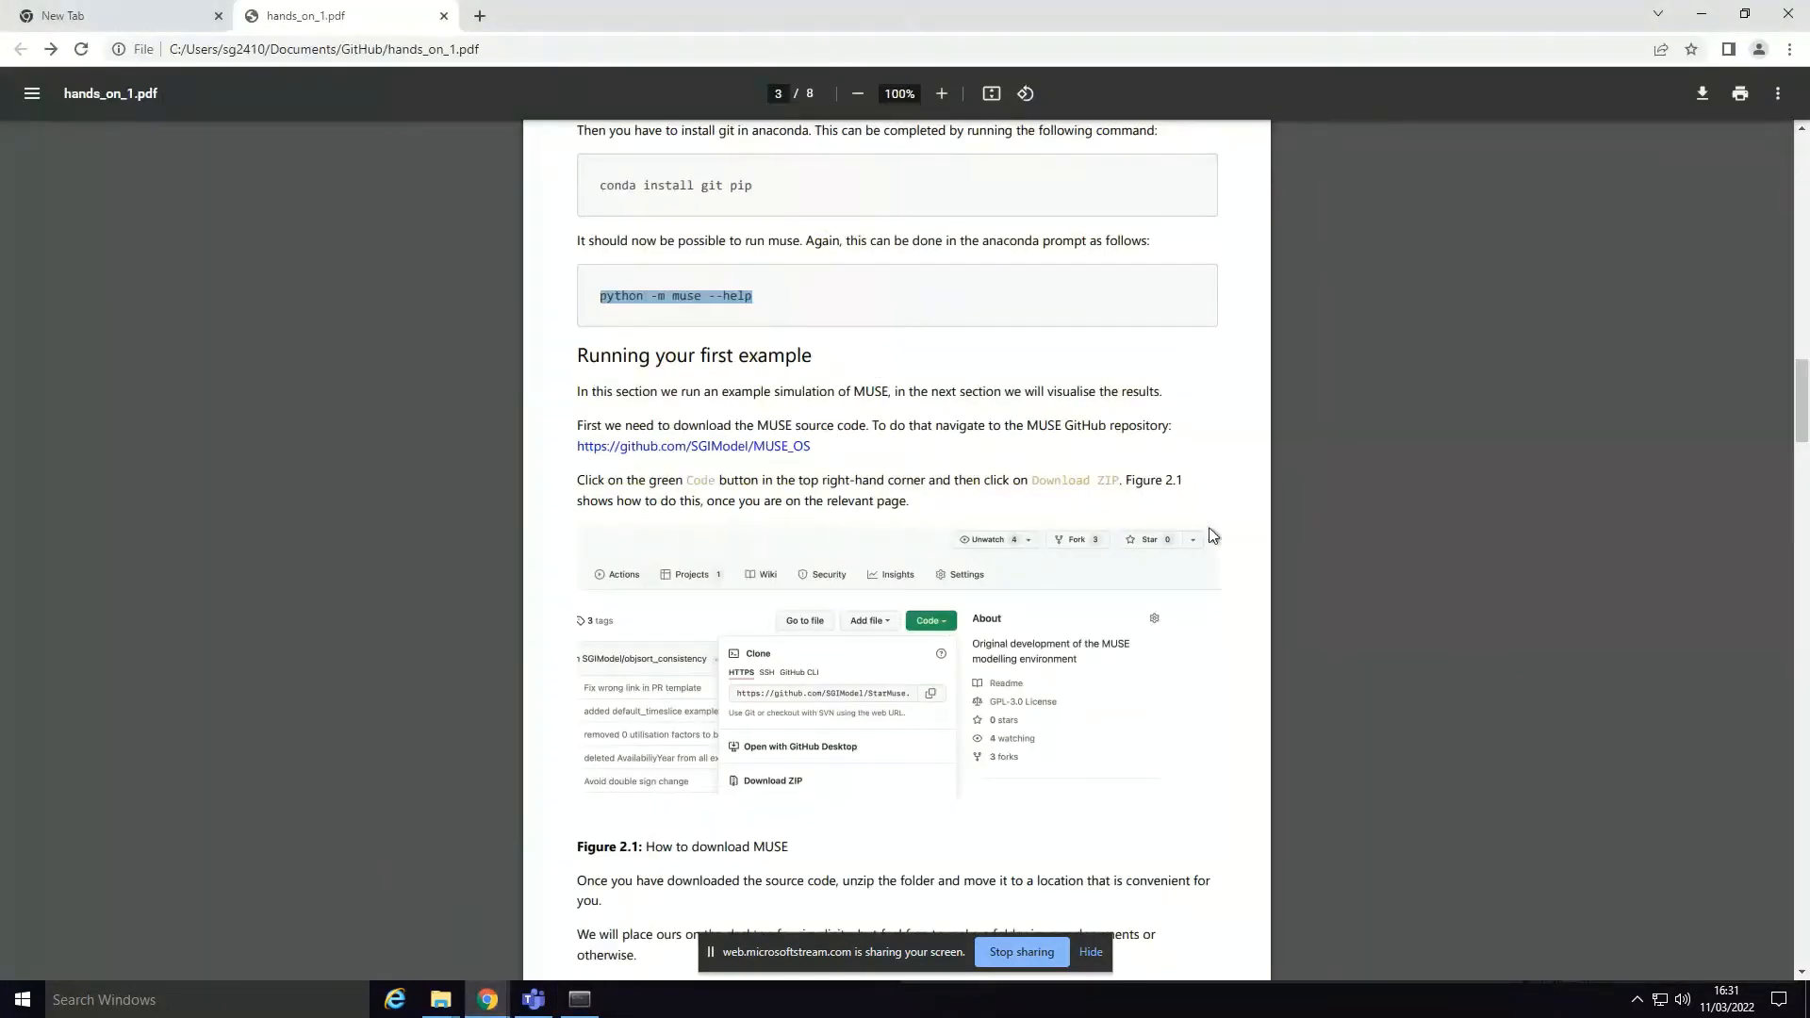
{"action": "left_click_drag", "start_coordinate": [1801, 396], "coordinate": [1805, 452]}
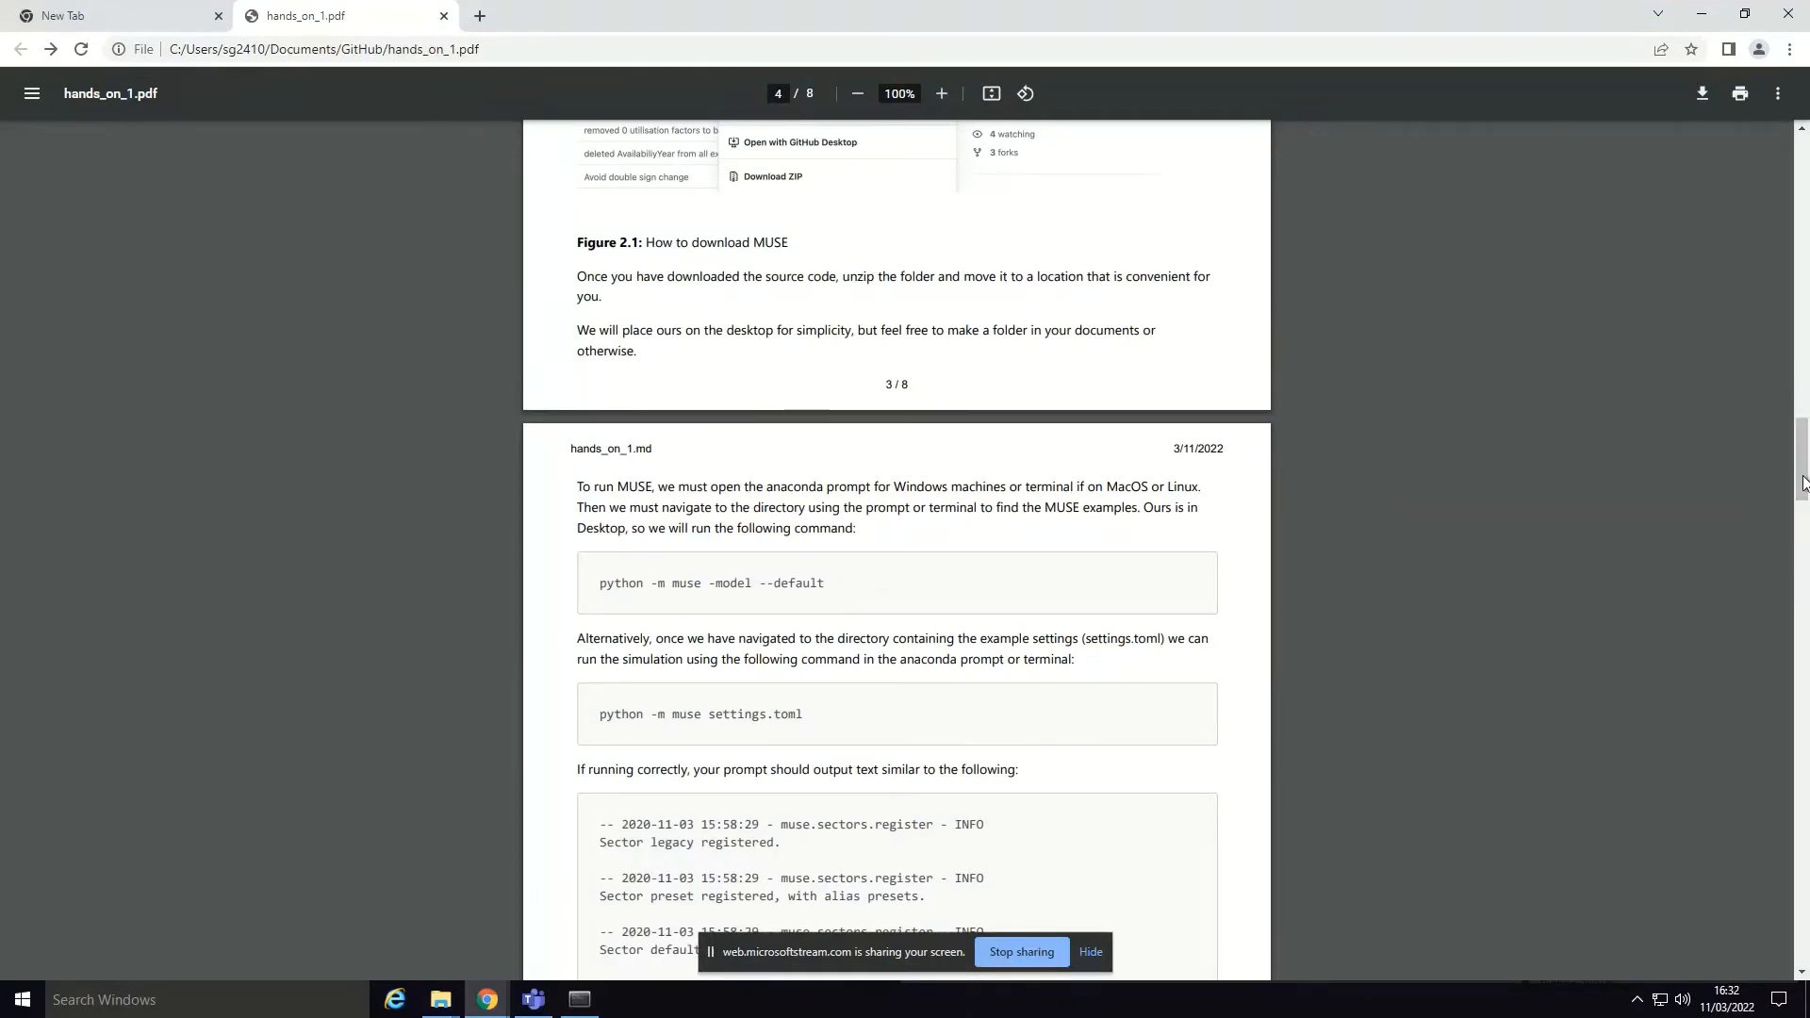
{"action": "left_click_drag", "start_coordinate": [1803, 480], "coordinate": [1804, 426]}
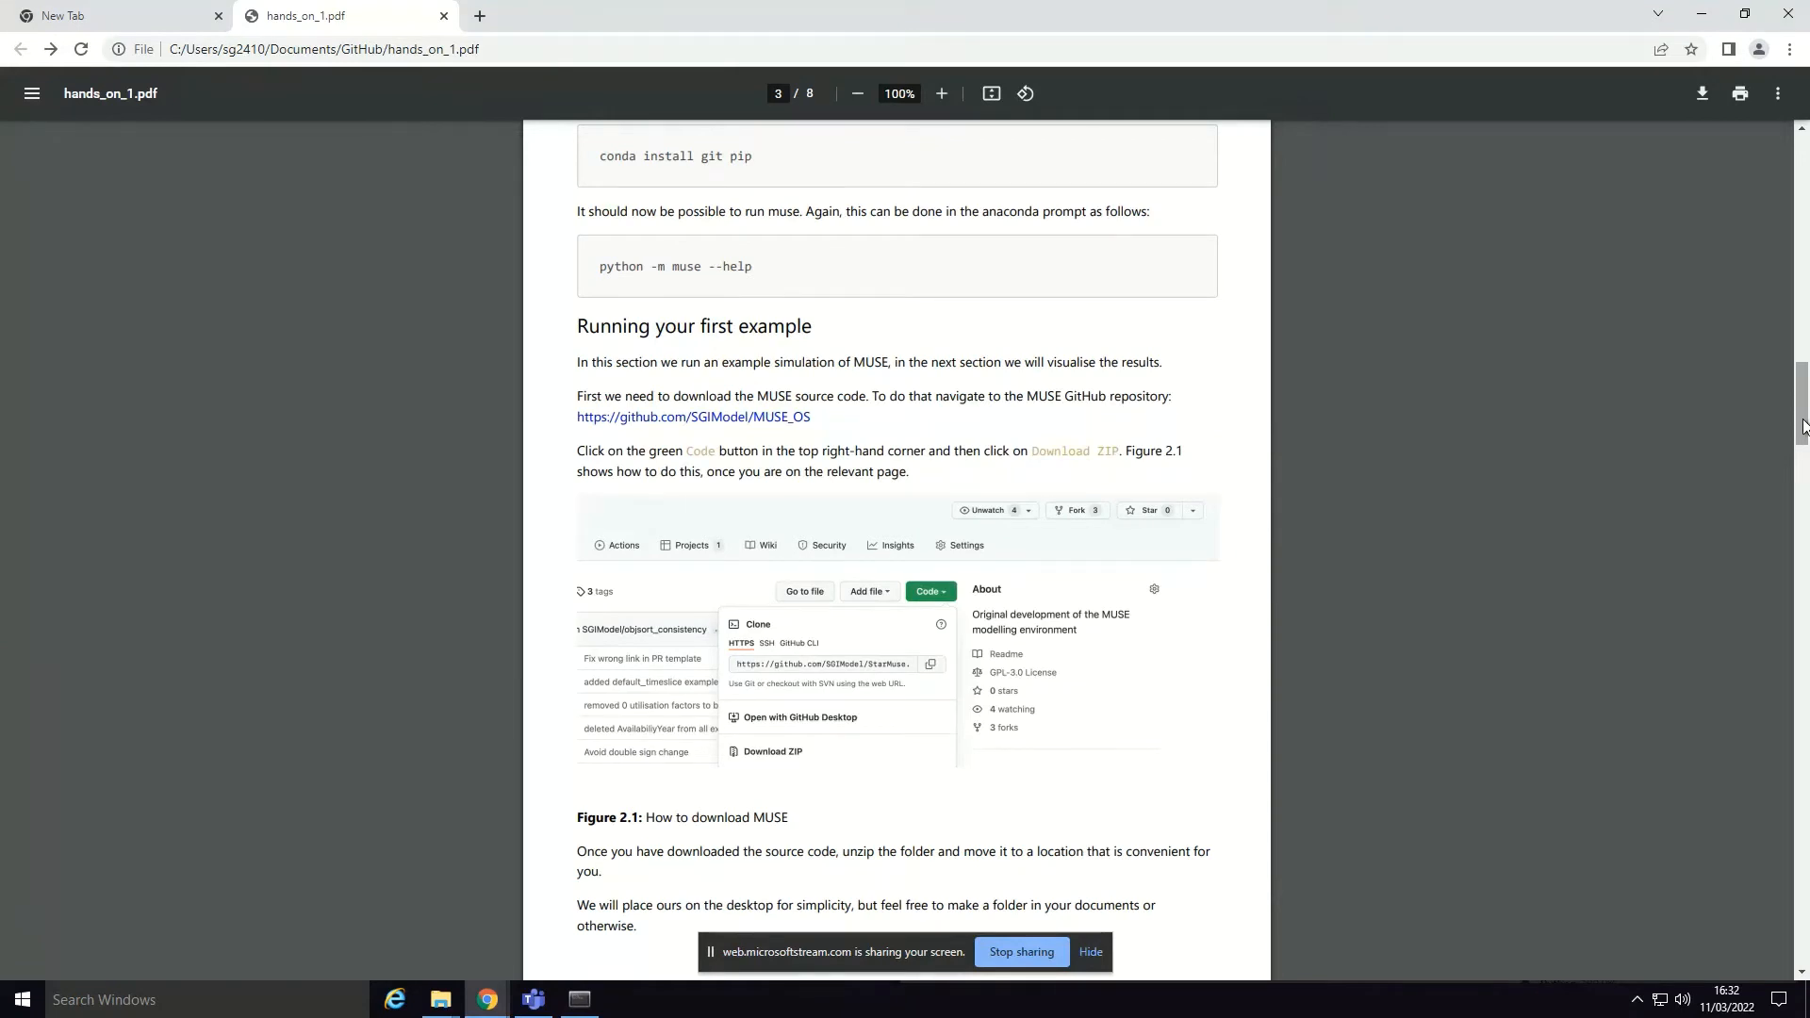
{"action": "right_click", "coordinate": [691, 426]}
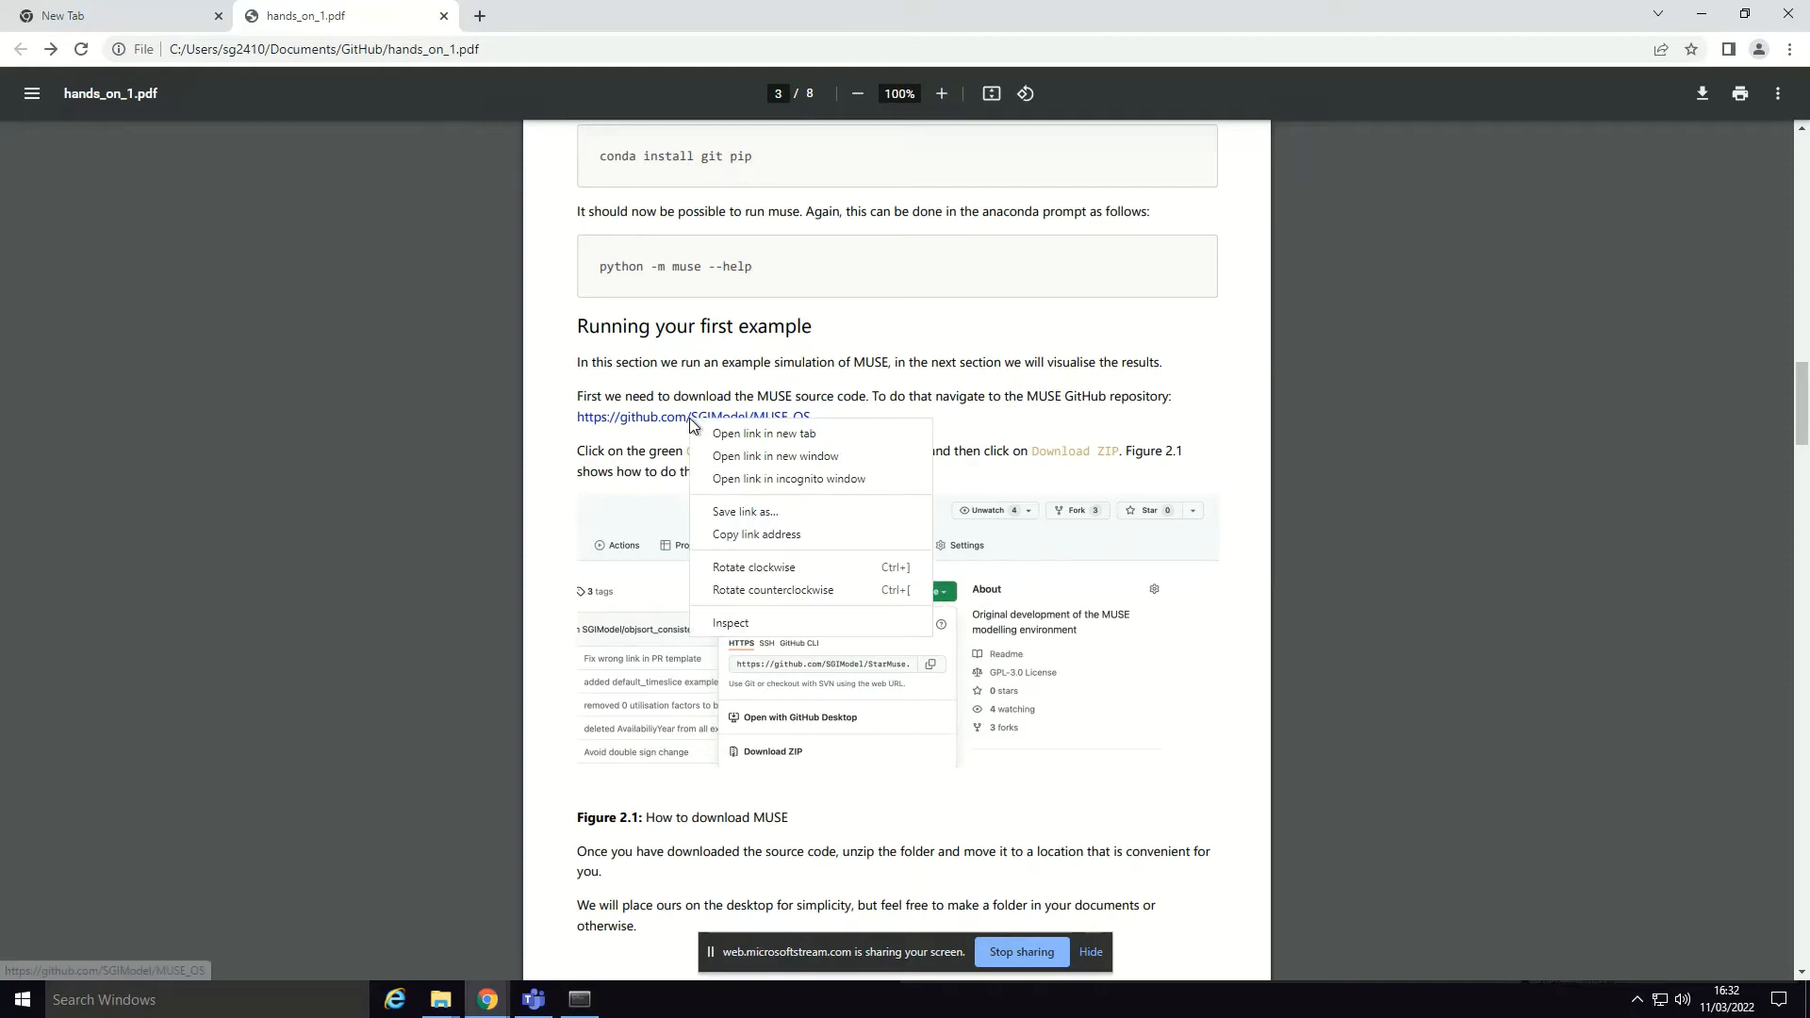
{"action": "left_click", "coordinate": [737, 439]}
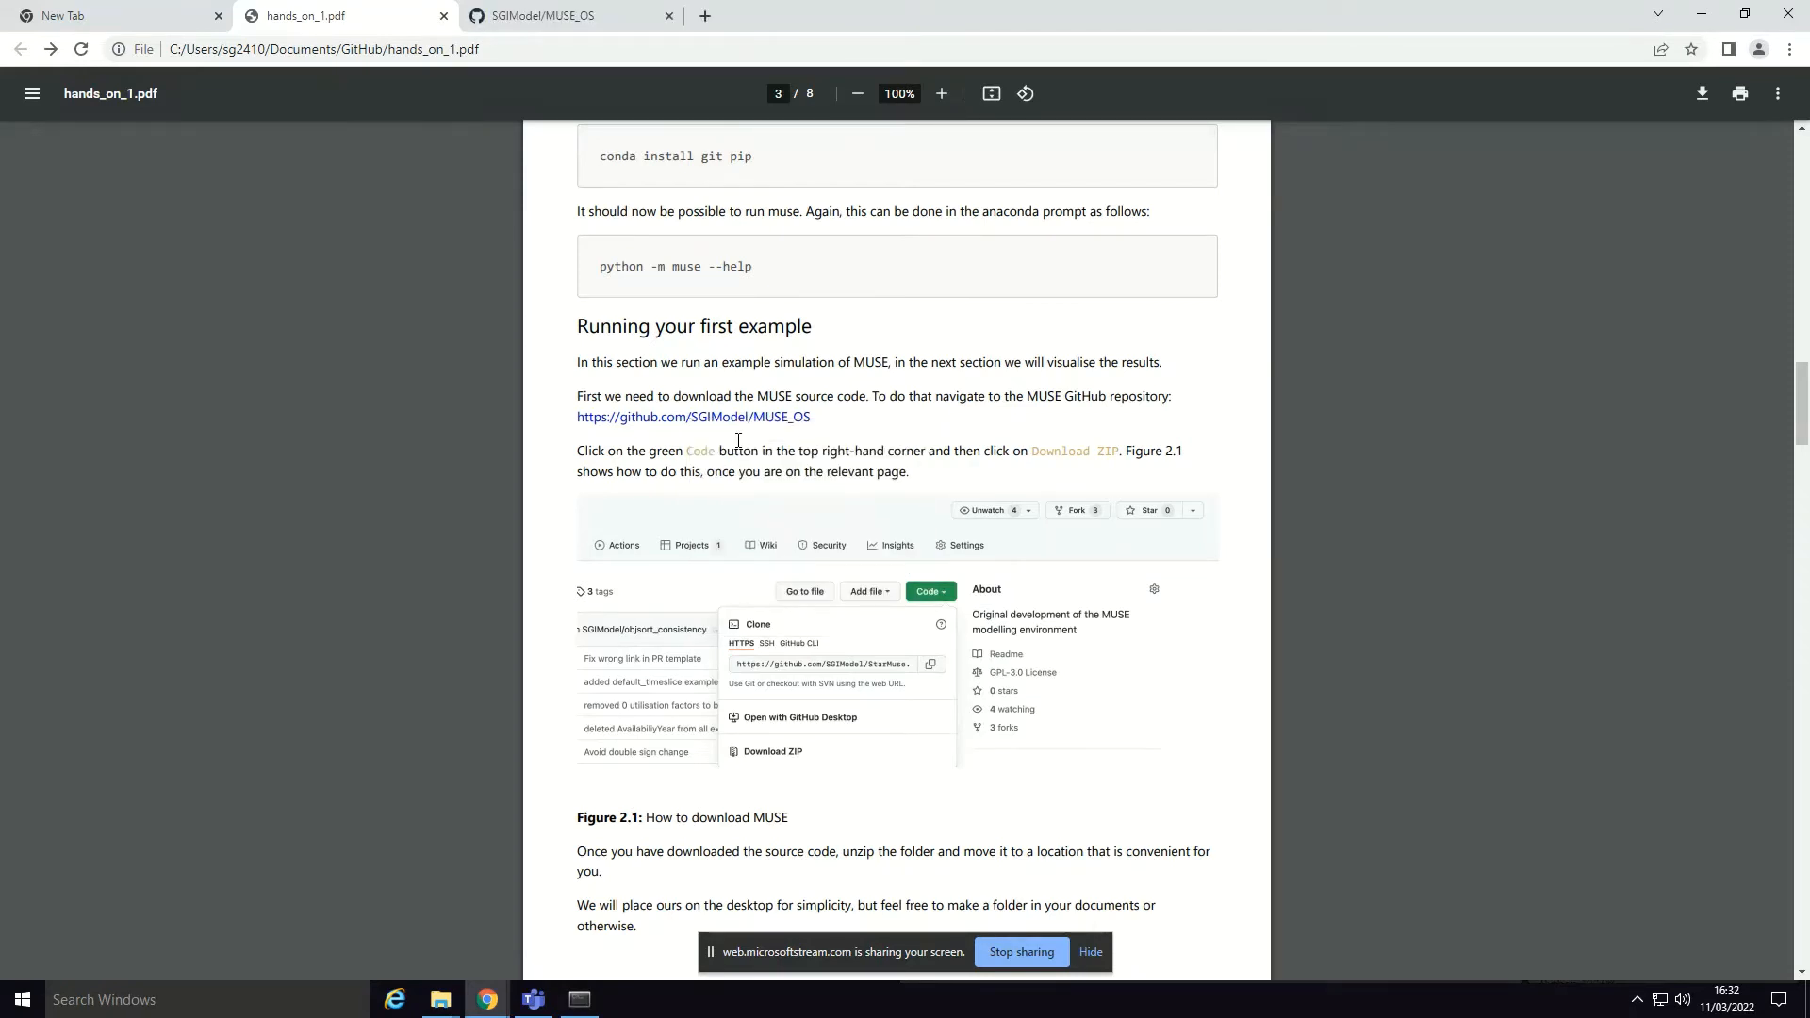
{"action": "left_click", "coordinate": [594, 17]}
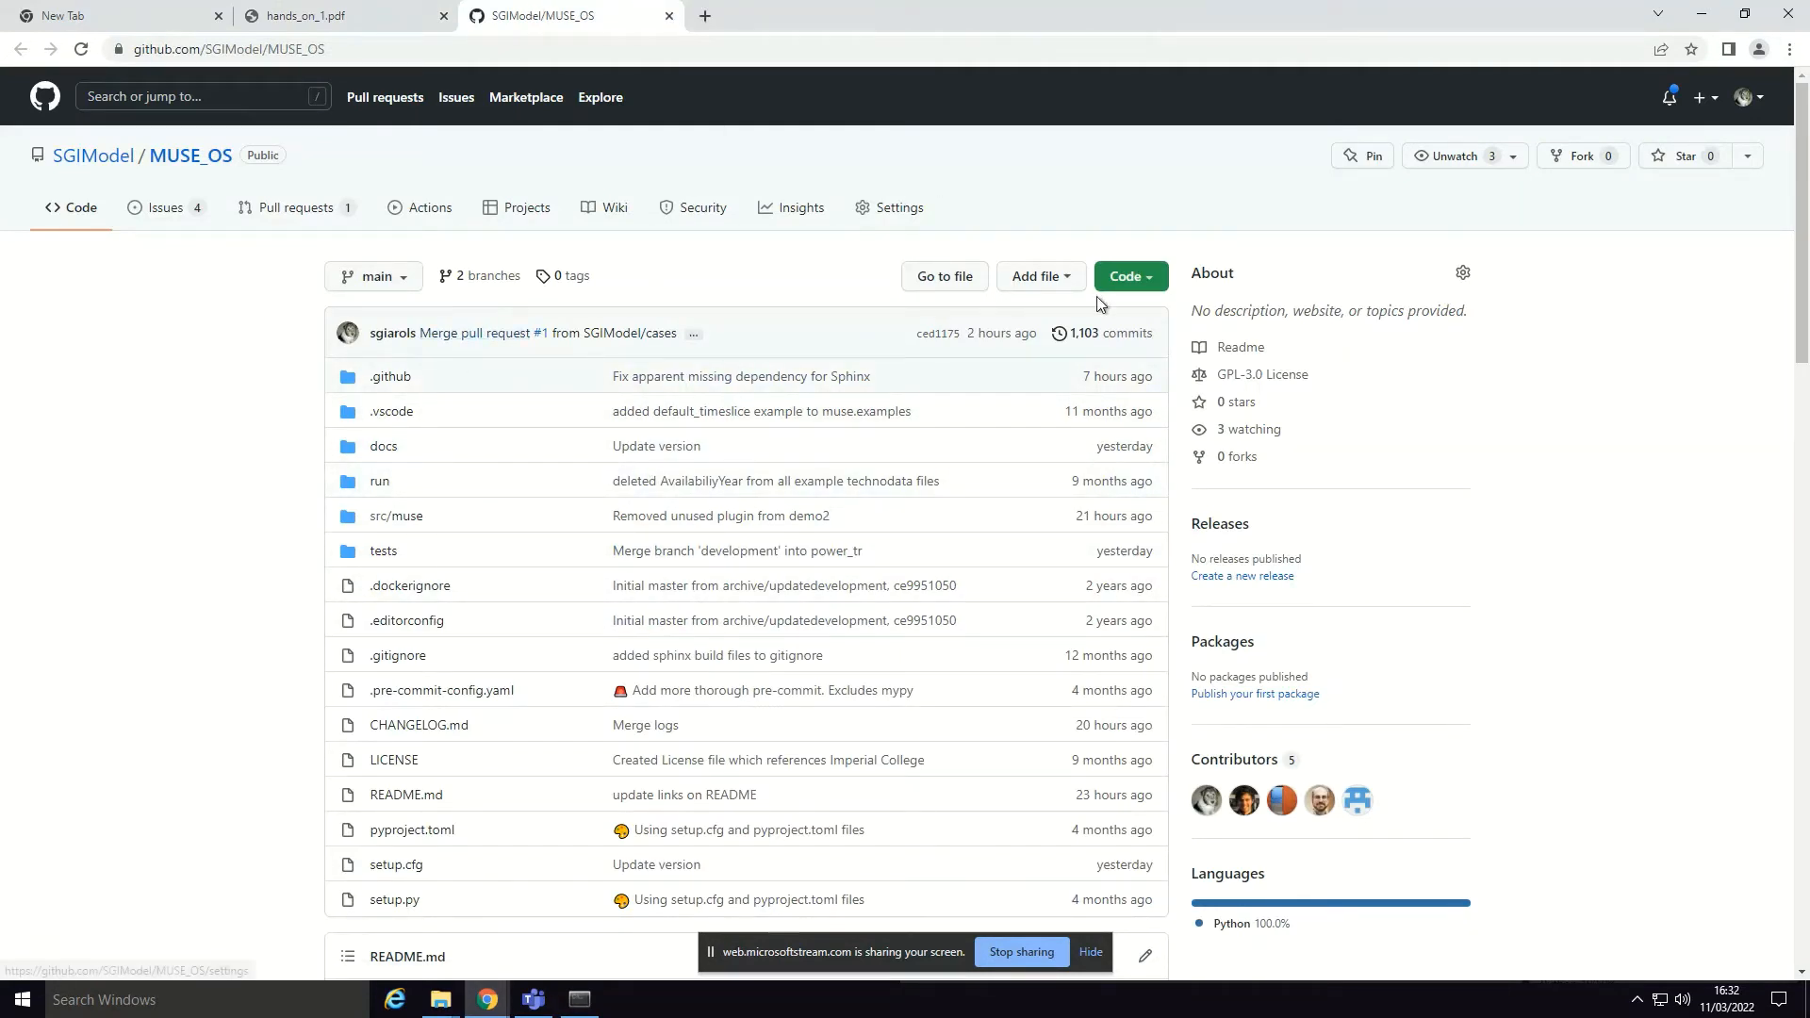
Step: Download the MUSE_OS repository as a ZIP and show MUSE_OS-main.zip in the Downloads folder
{"action": "left_click", "coordinate": [1128, 281]}
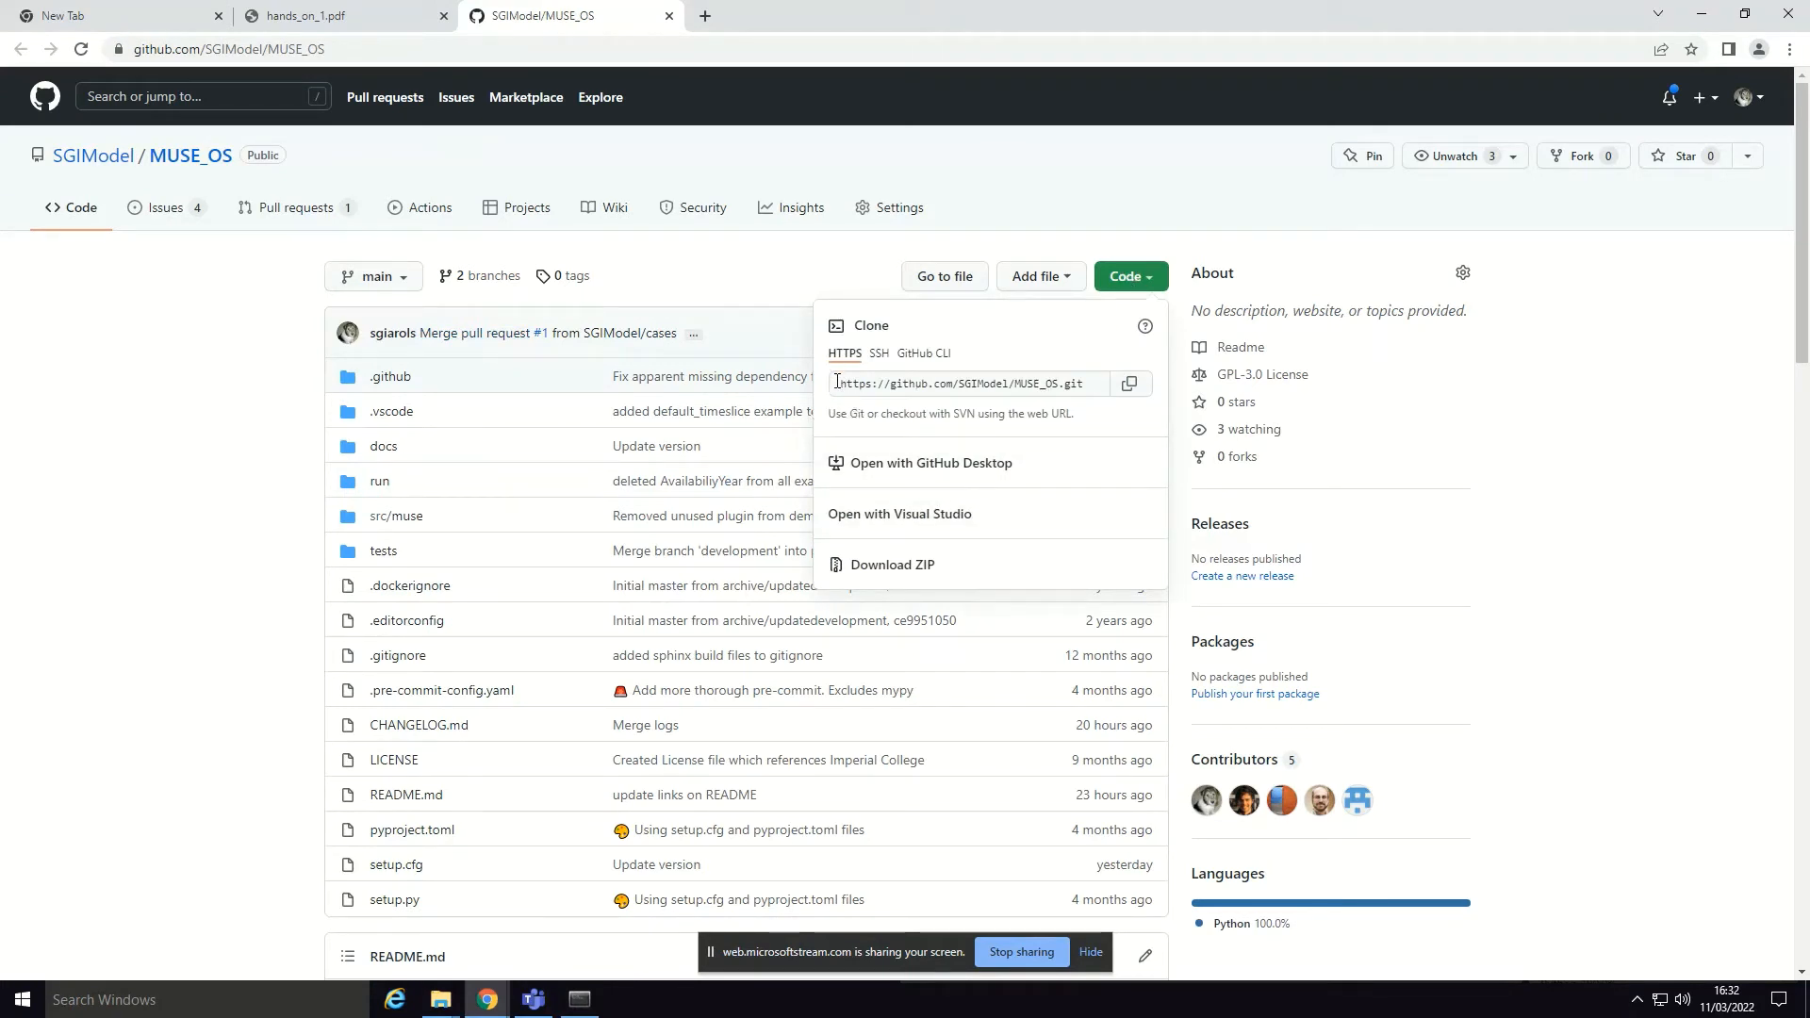
{"action": "left_click", "coordinate": [905, 567]}
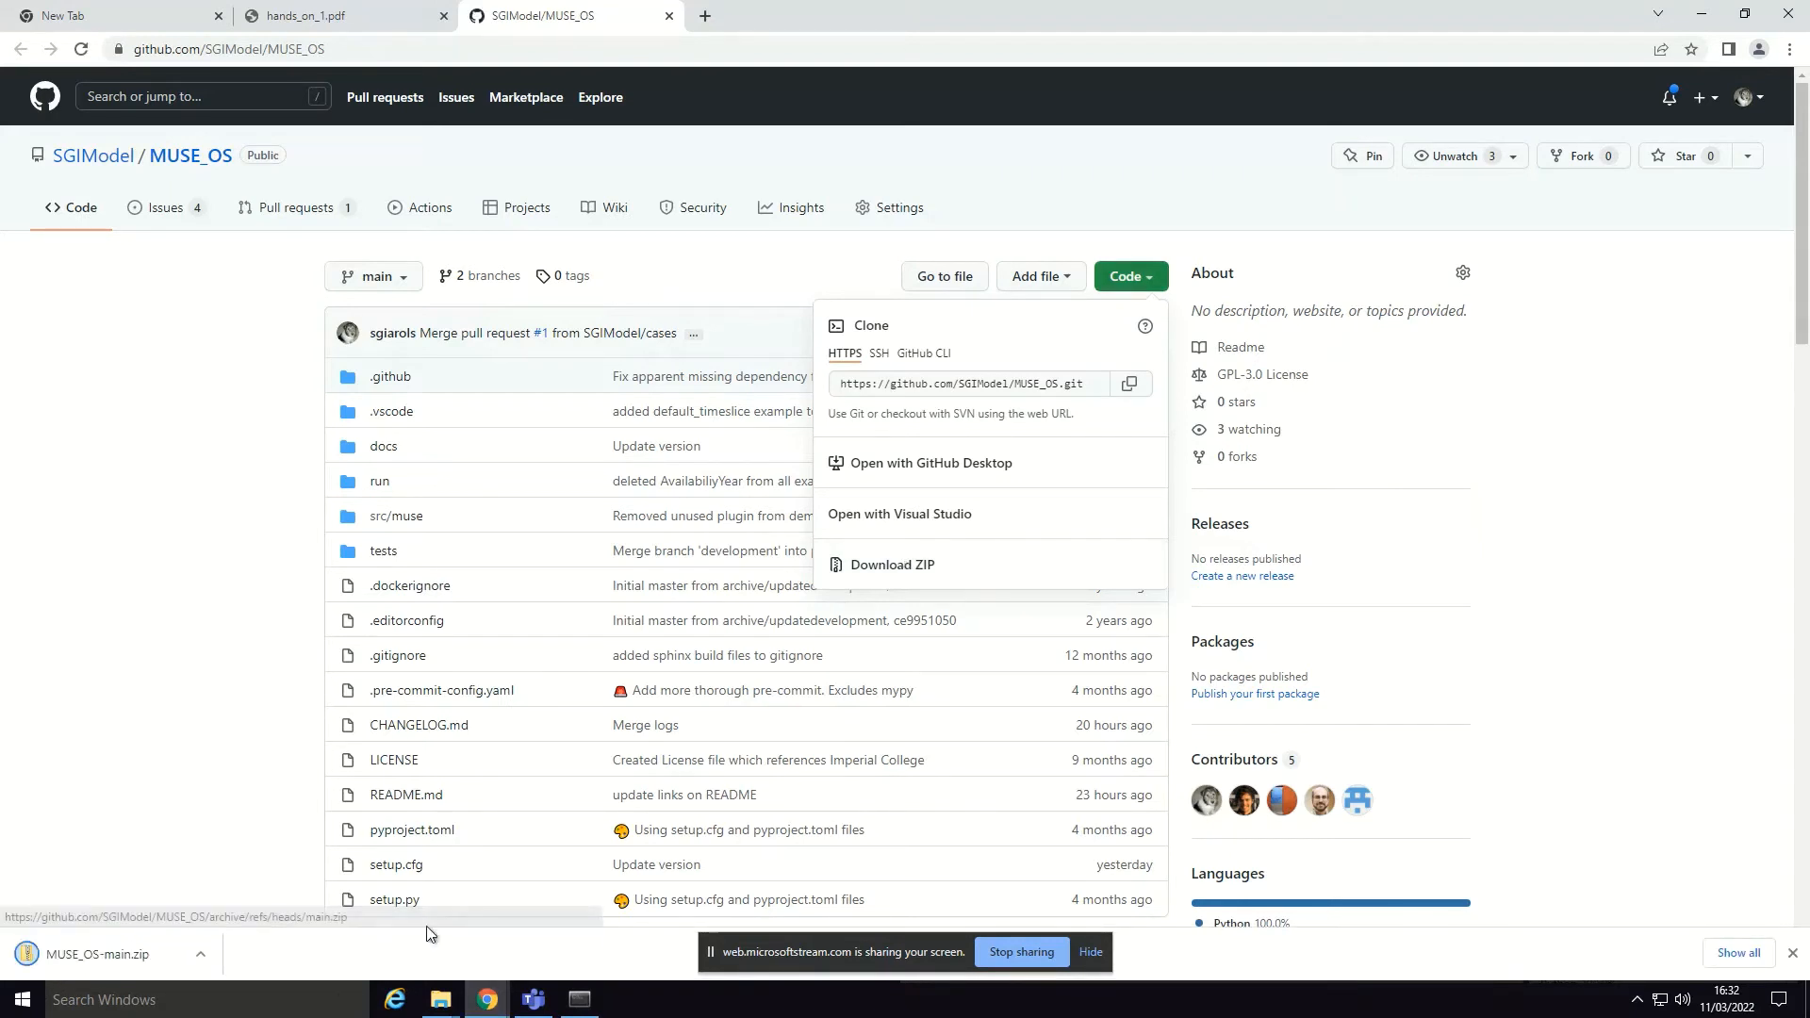
{"action": "right_click", "coordinate": [133, 964]}
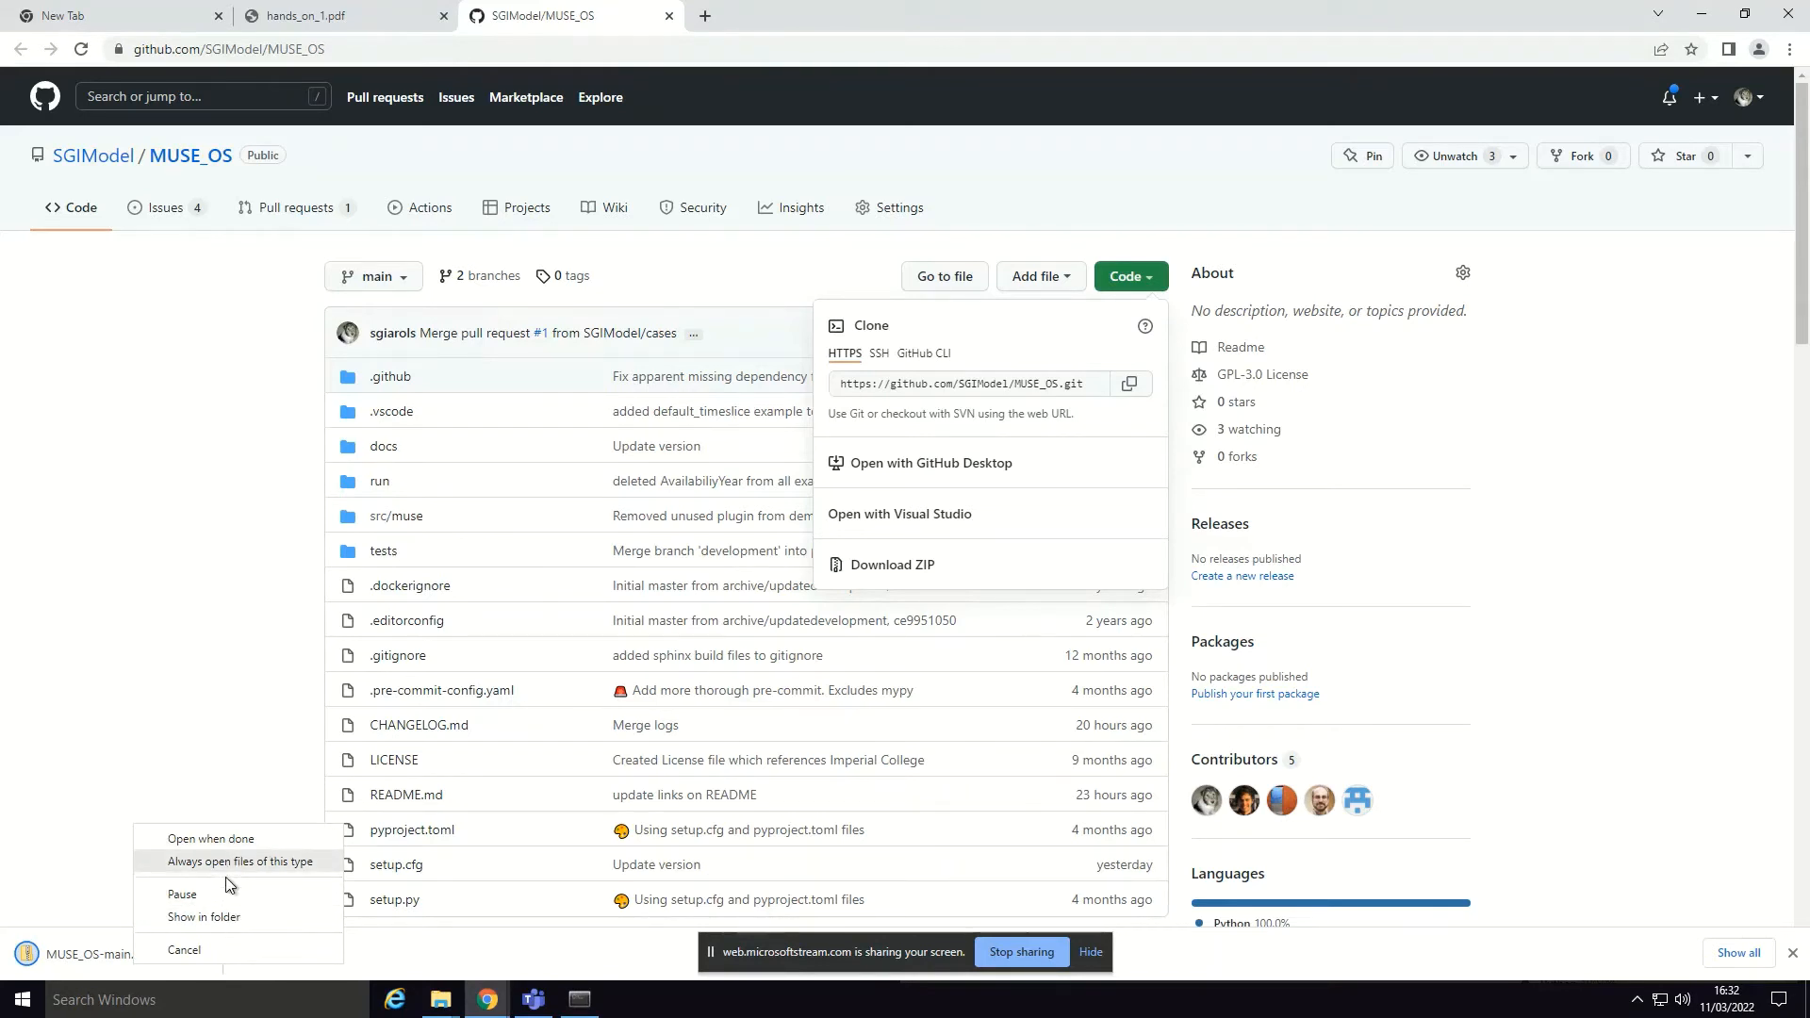
{"action": "left_click", "coordinate": [222, 920]}
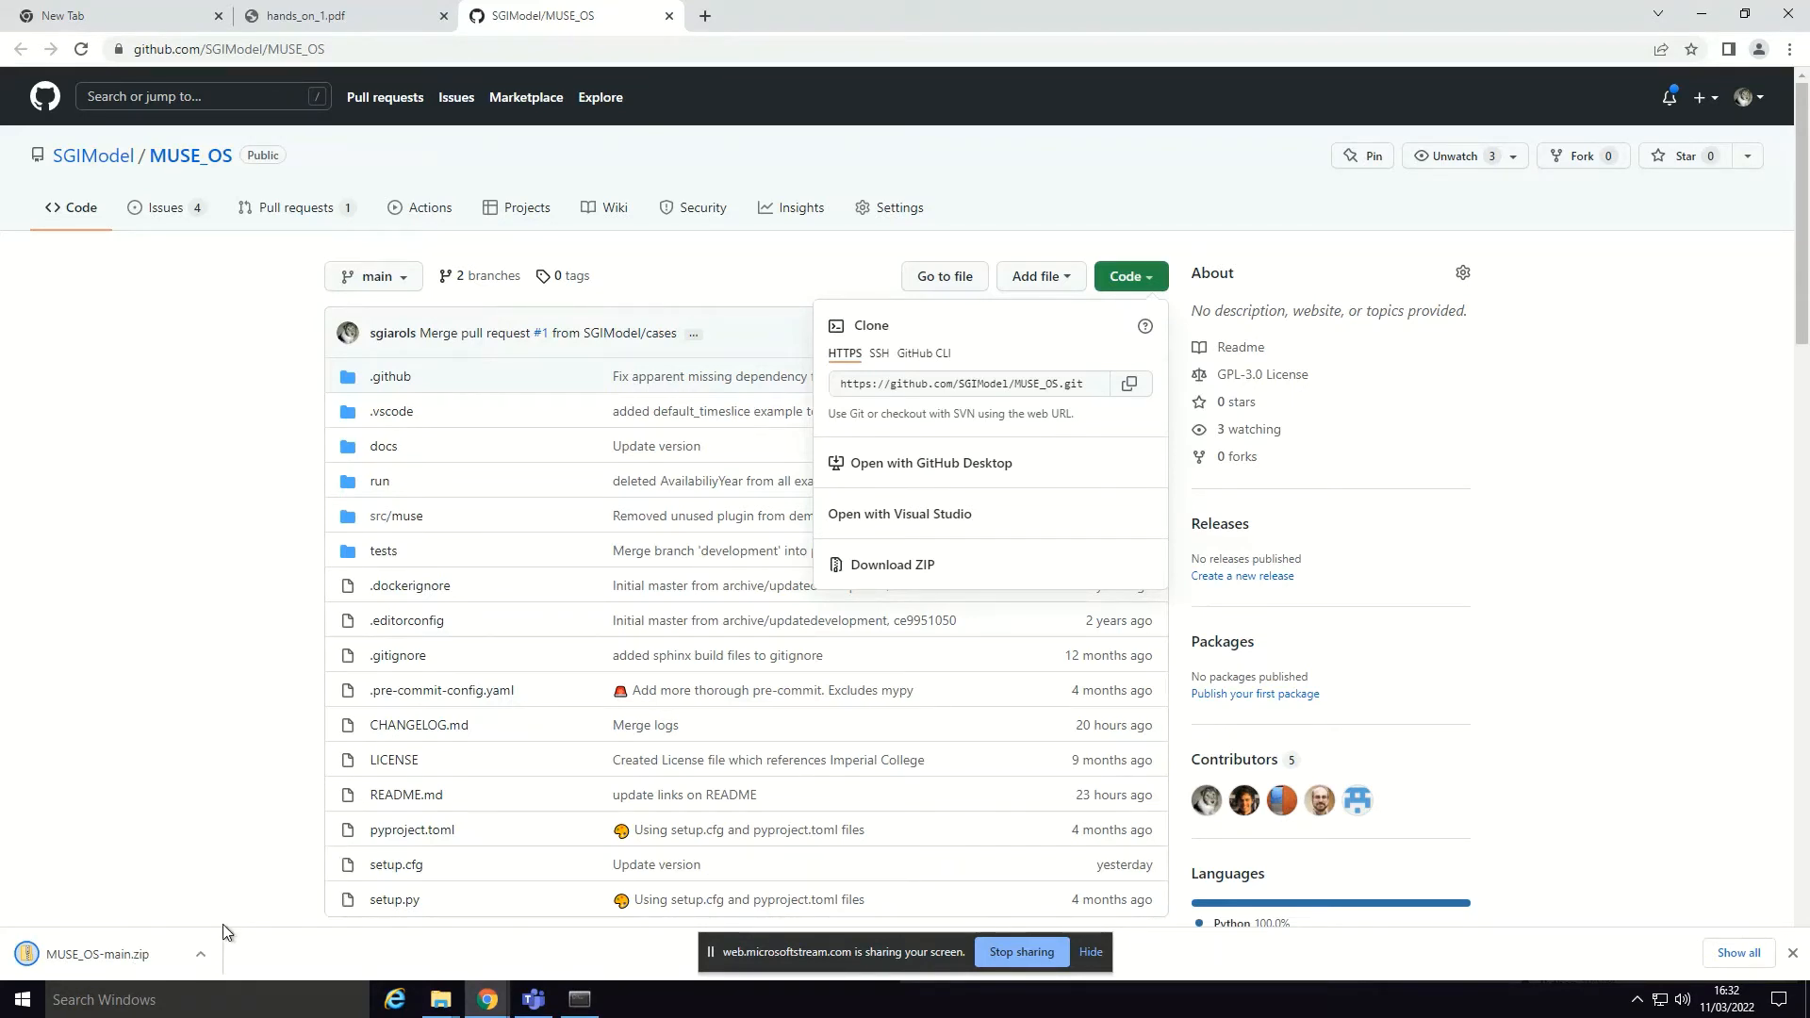
{"action": "left_click", "coordinate": [194, 961]}
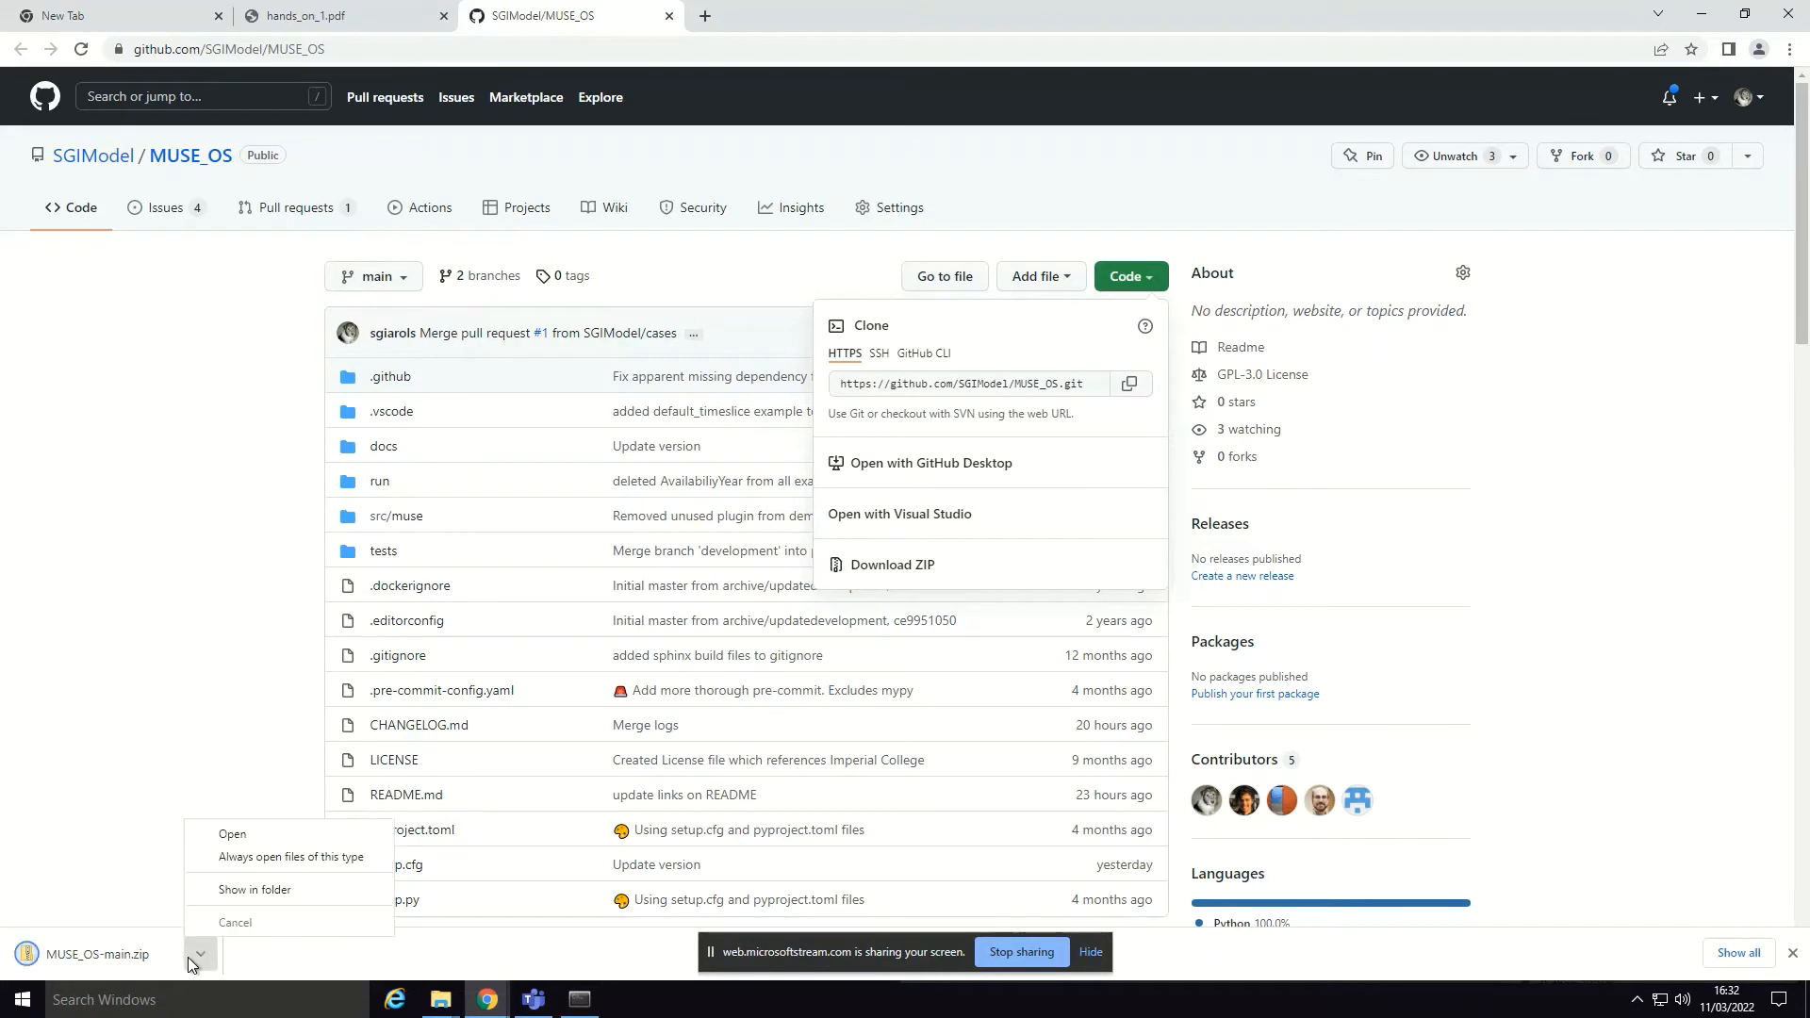
{"action": "left_click", "coordinate": [252, 893]}
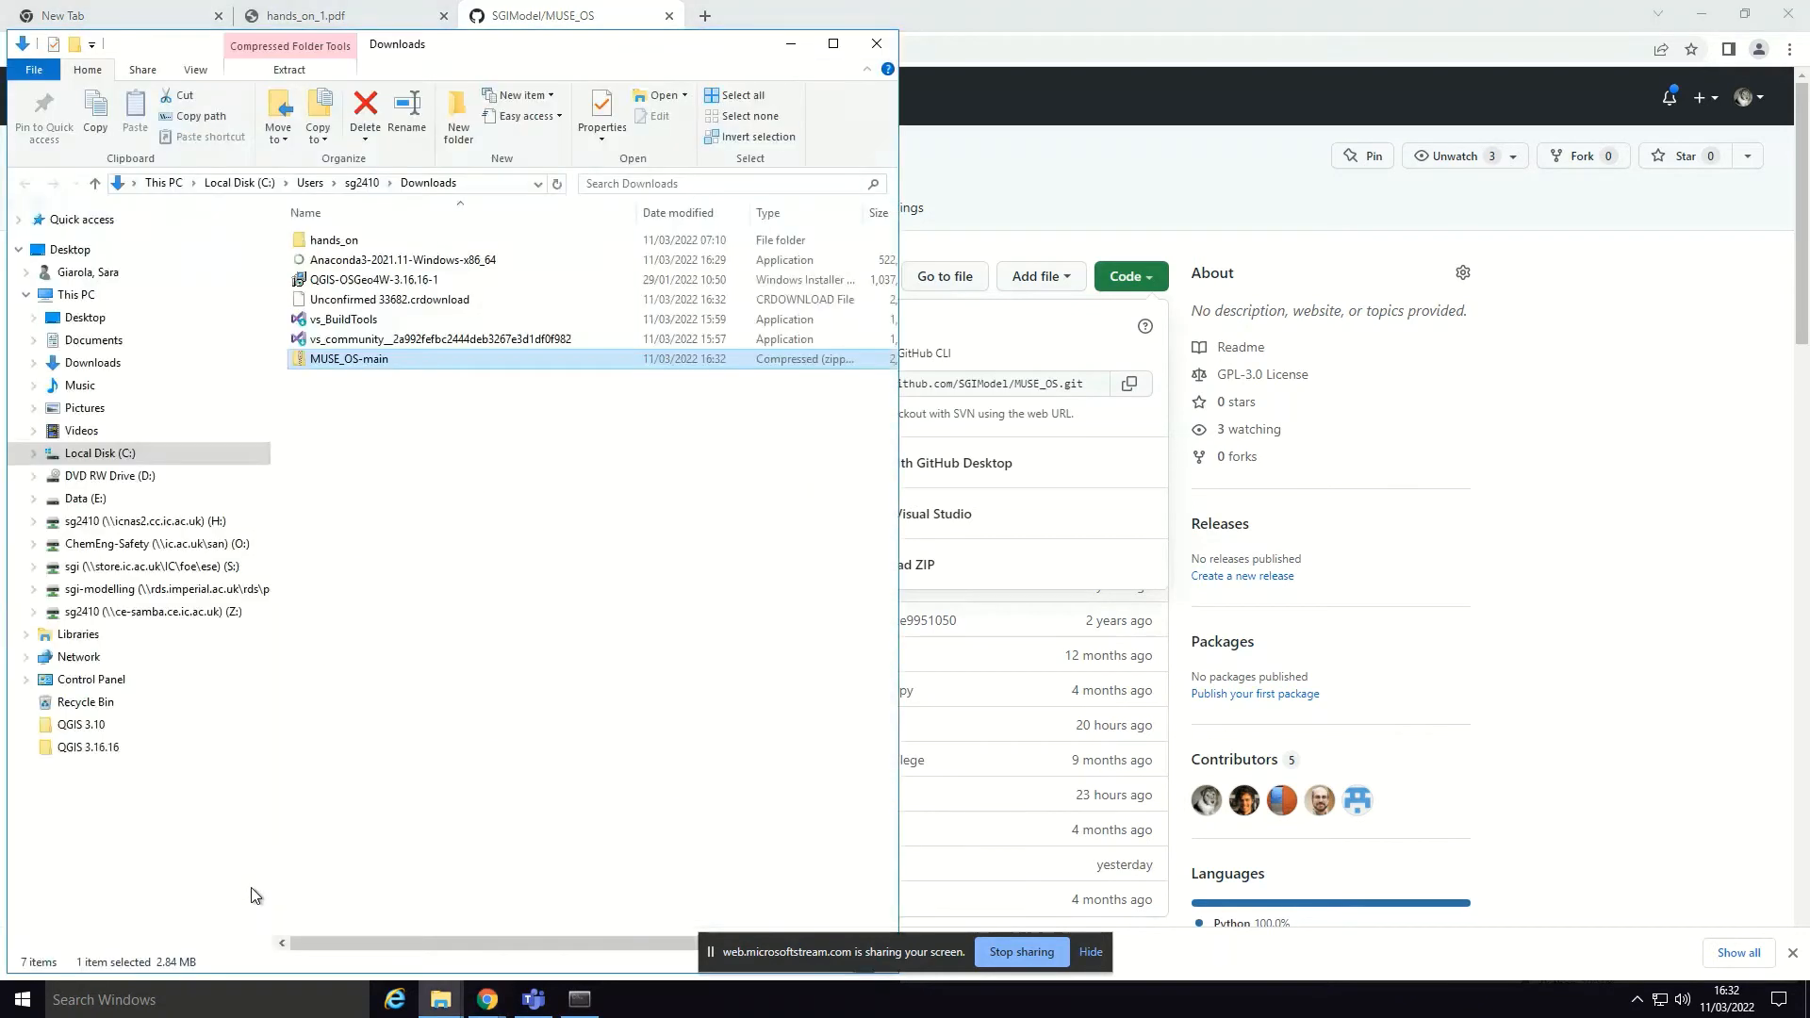
Step: Extract the MUSE_OS-main archive into a MUSE_OS-main folder in Downloads
{"action": "left_click", "coordinate": [494, 526]}
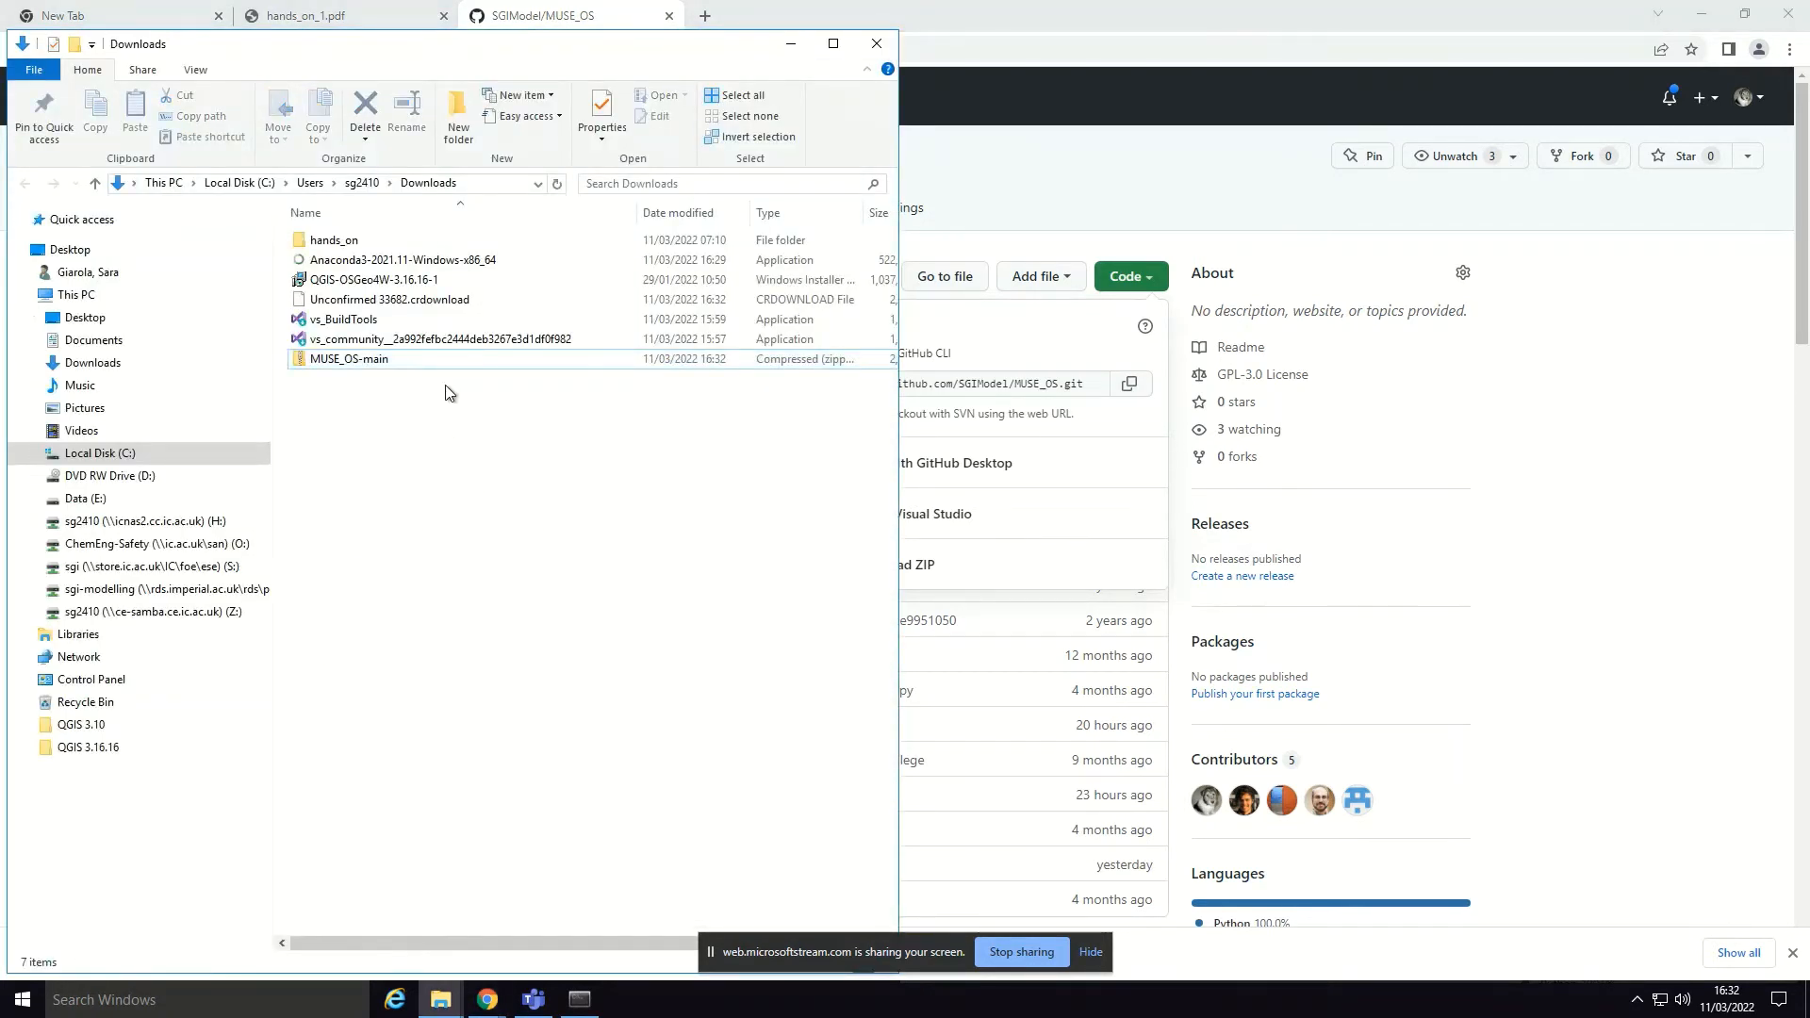
{"action": "right_click", "coordinate": [447, 360]}
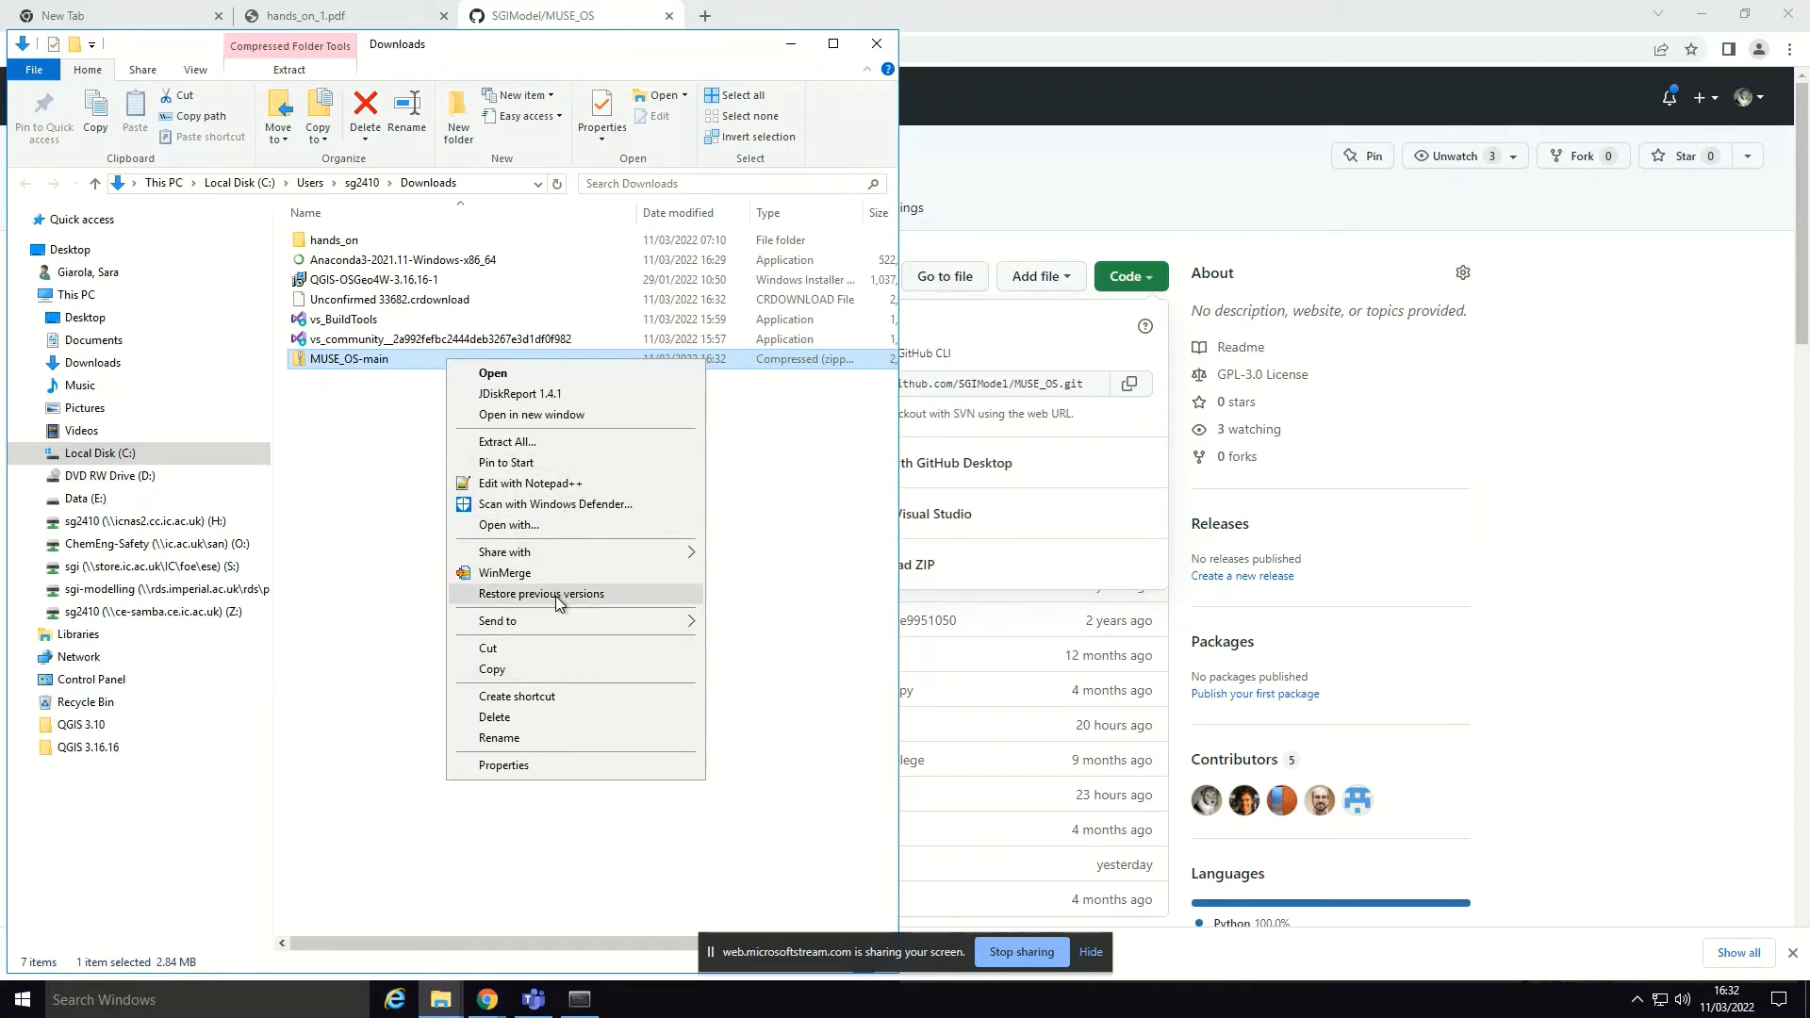
{"action": "mouse_move", "coordinate": [555, 622]}
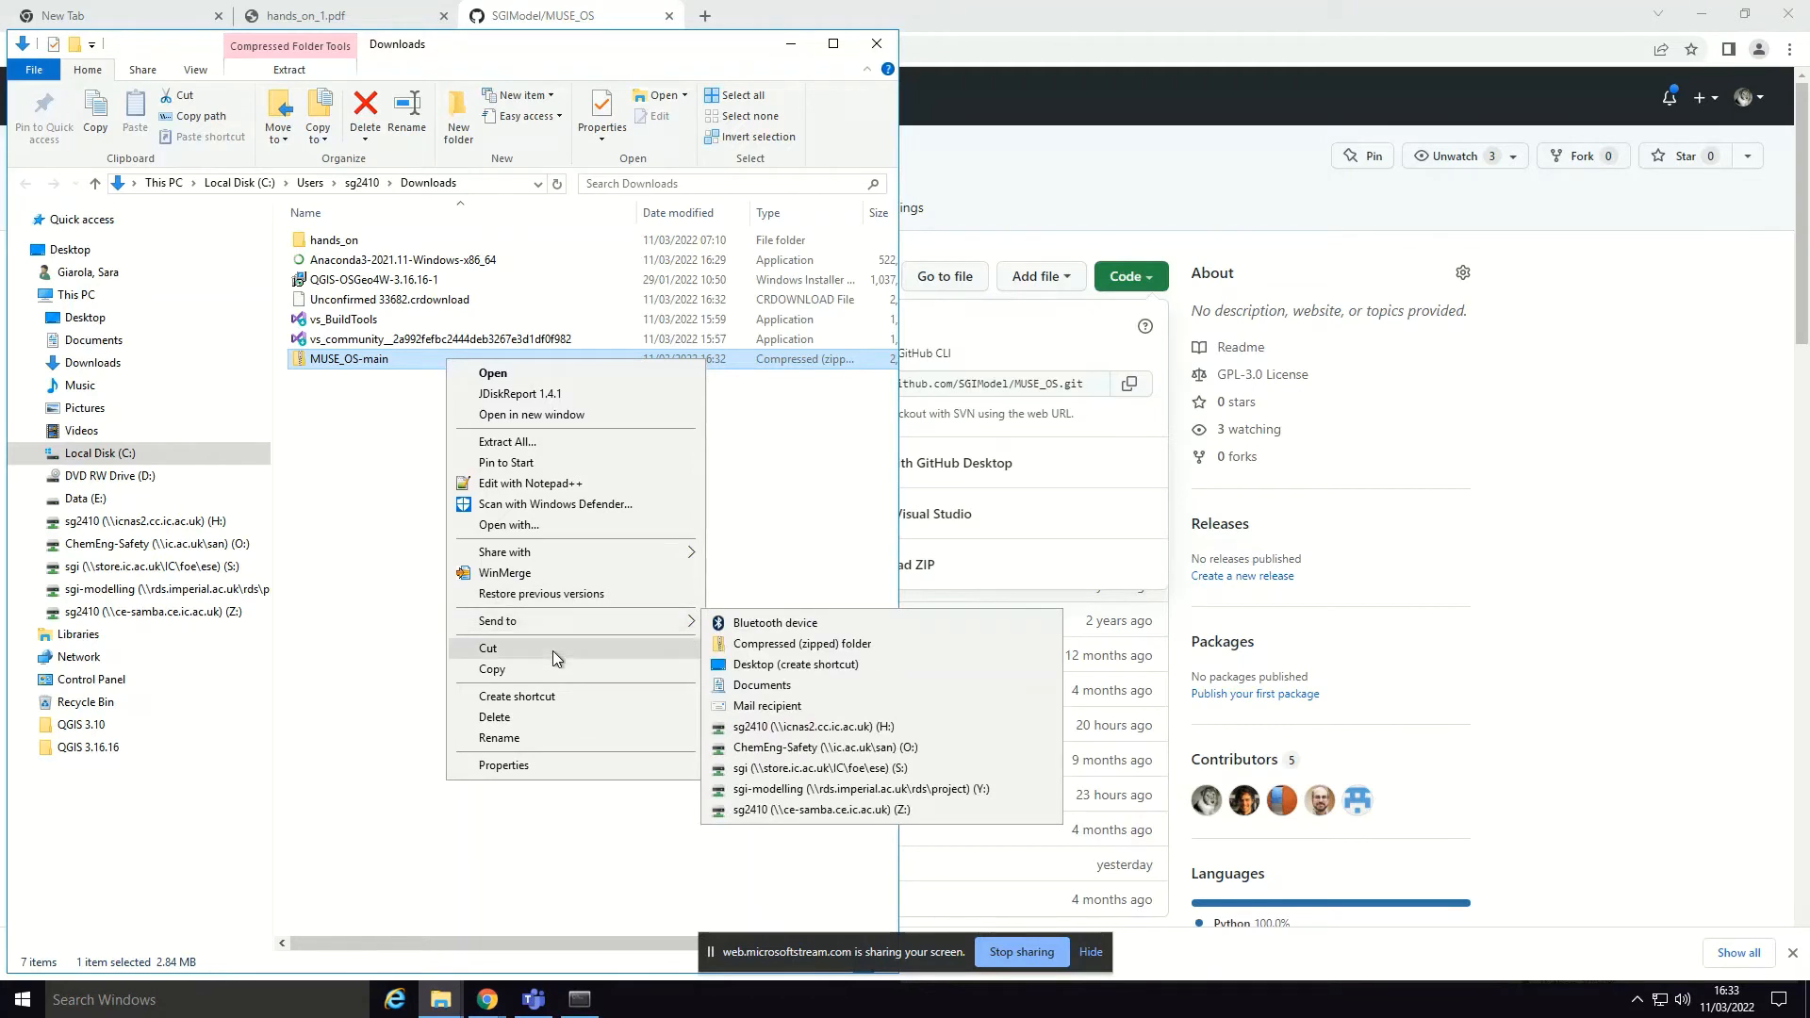
{"action": "left_click", "coordinate": [551, 436]}
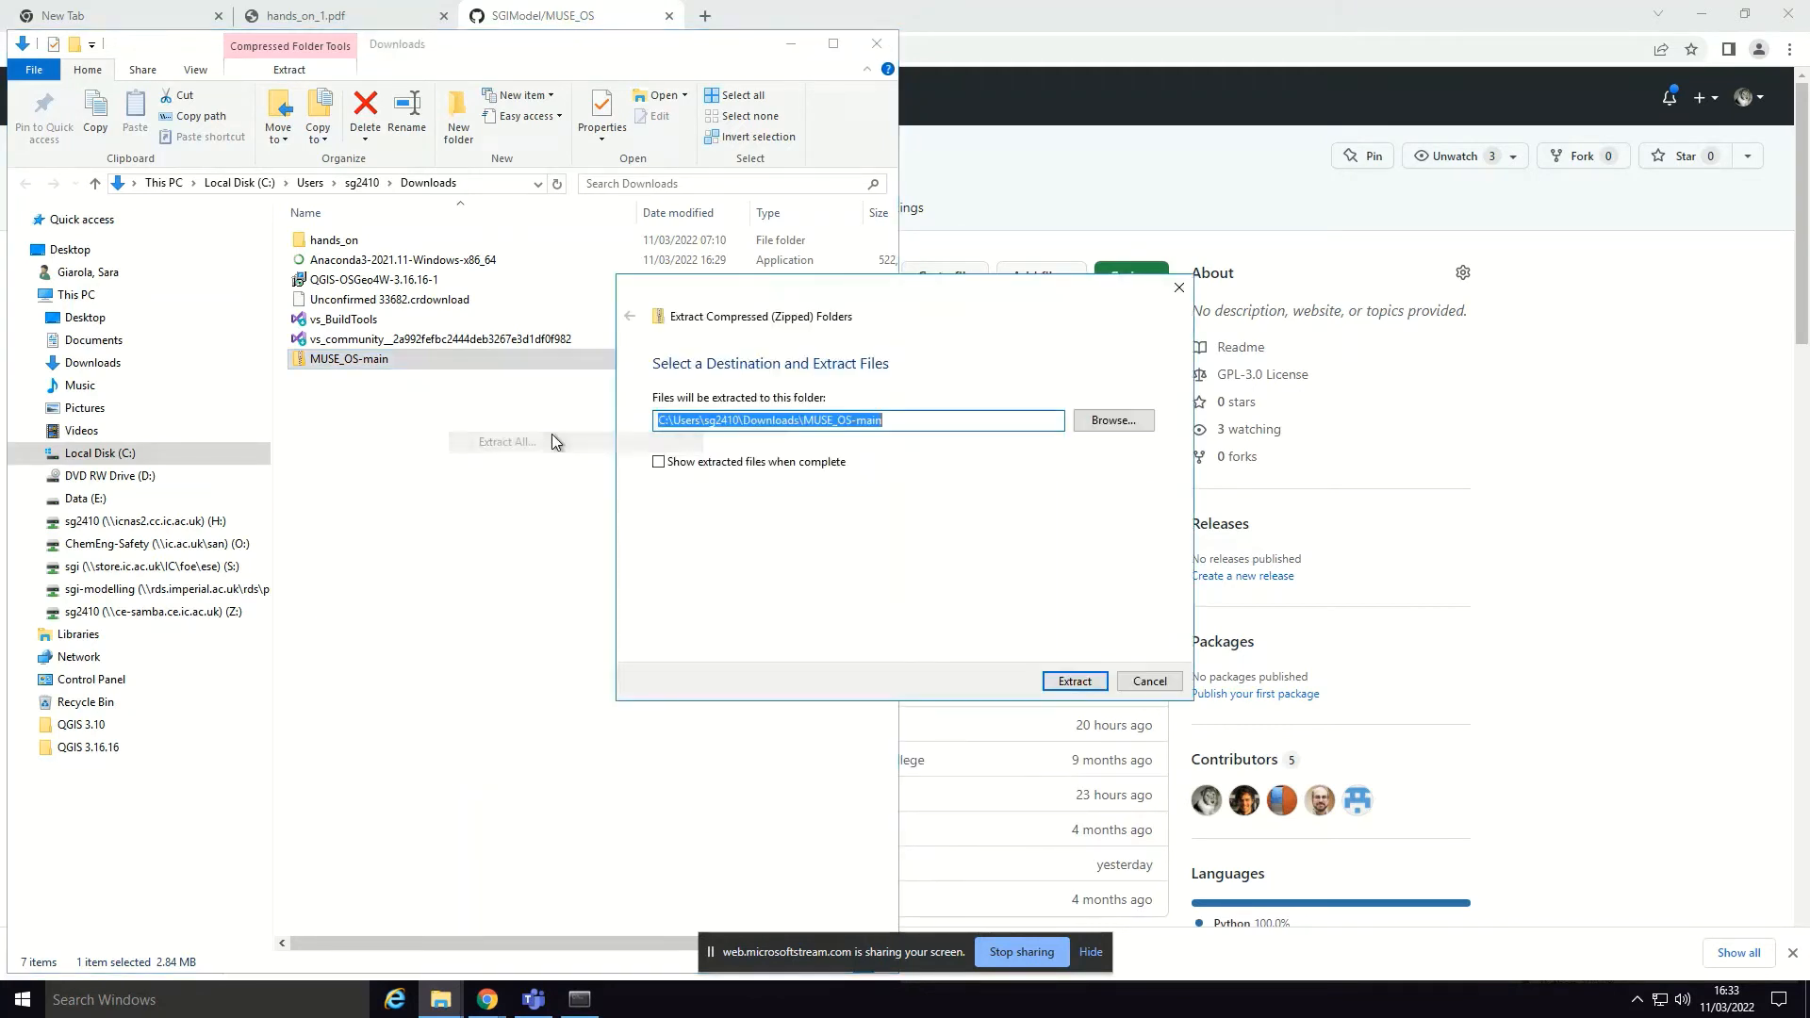
{"action": "left_click", "coordinate": [1091, 684]}
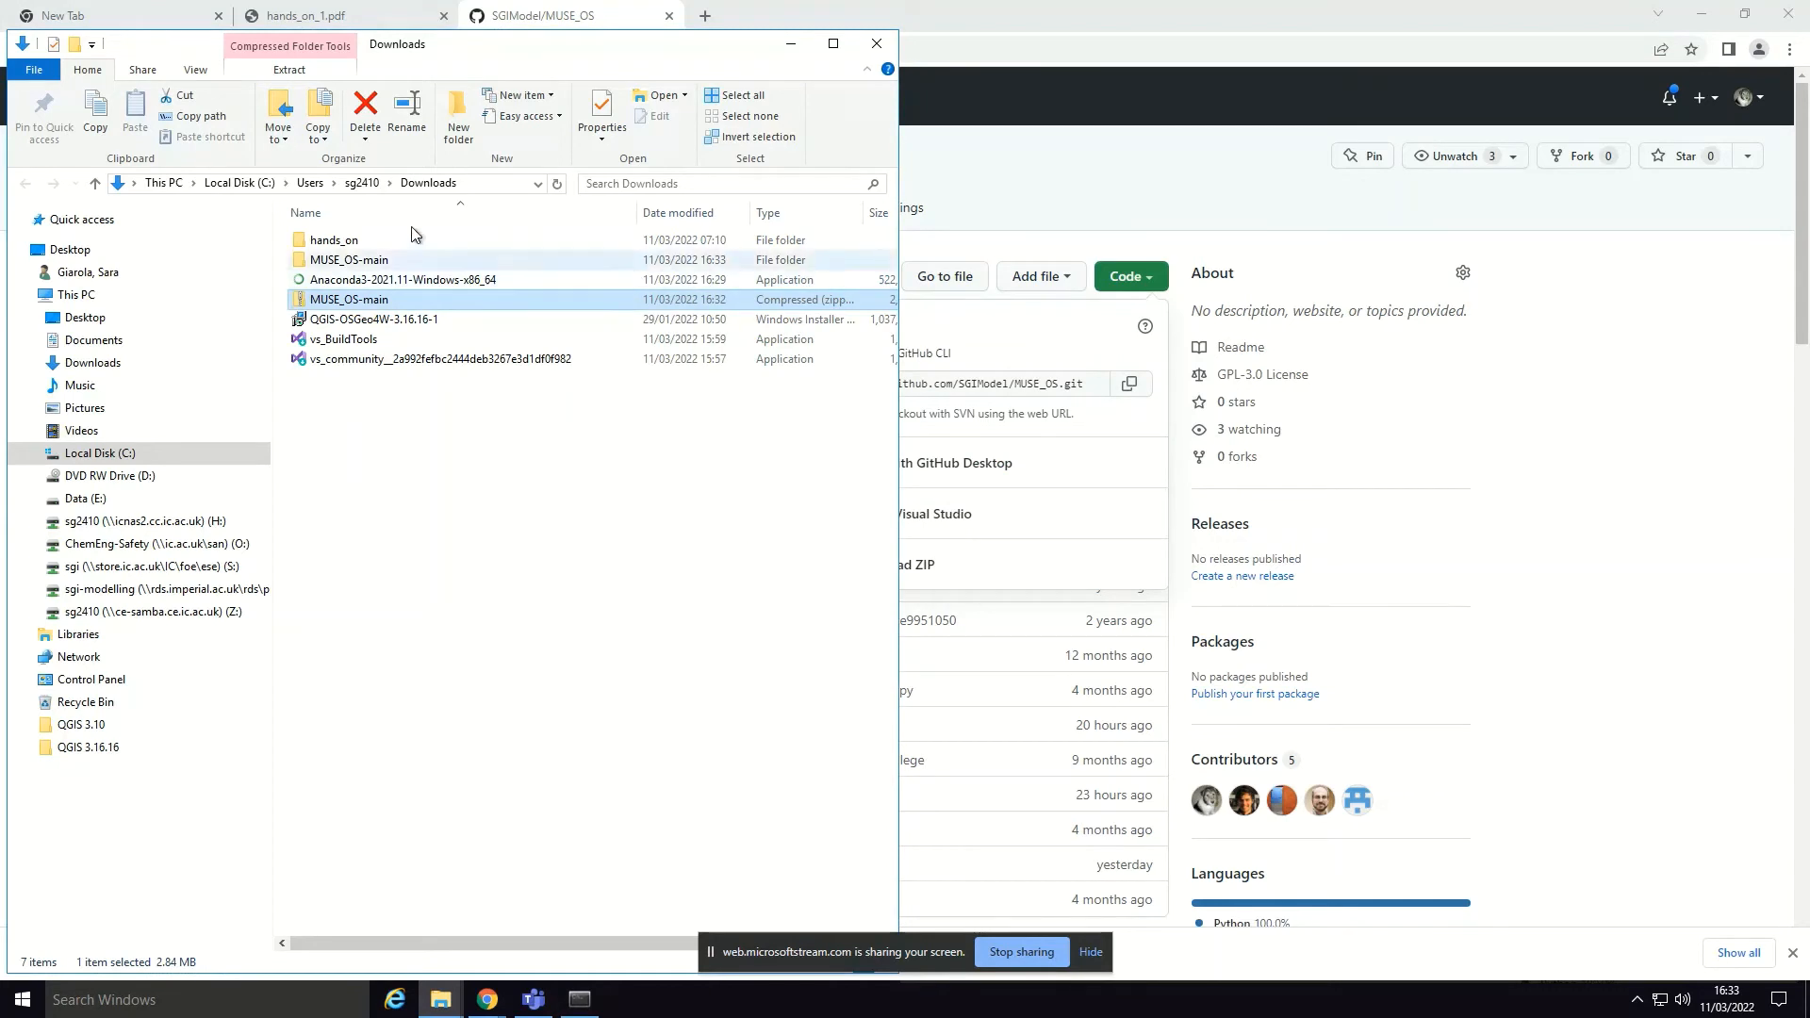
Step: Open the extracted MUSE_OS-main folder and go down to MUSE_OS-main\src\muse\data\example
{"action": "double_click", "coordinate": [365, 254]}
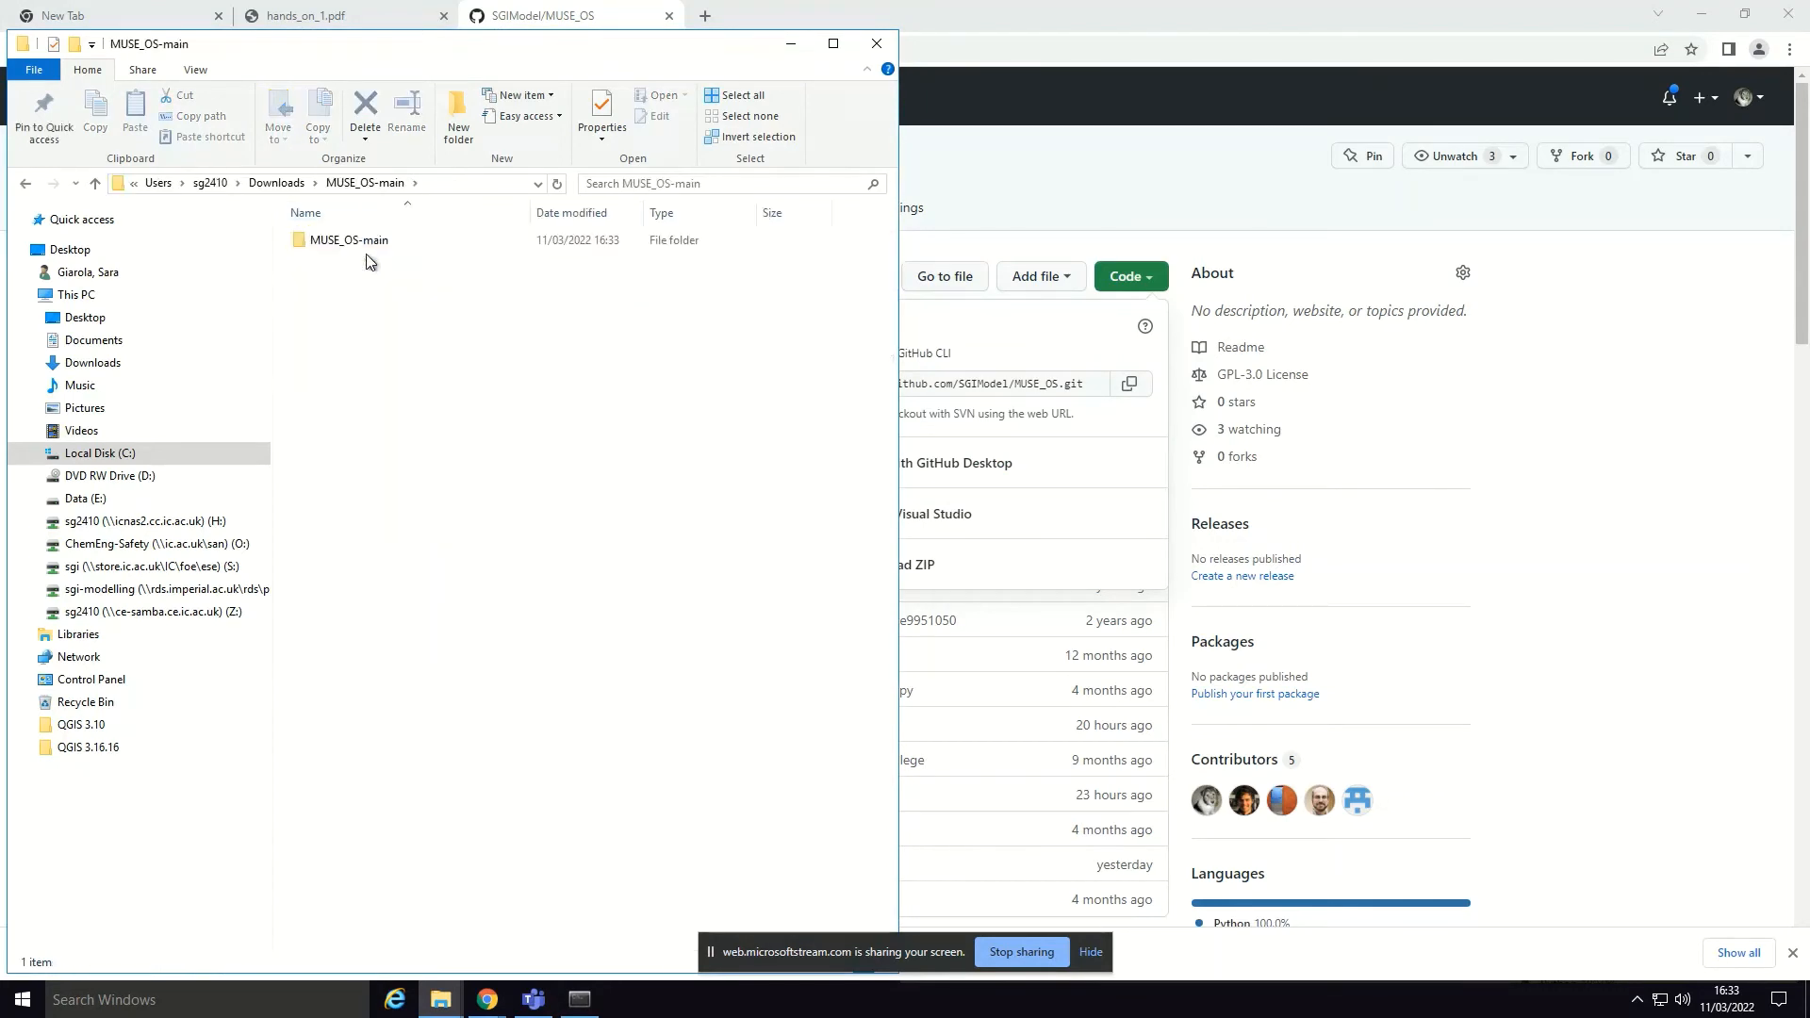
{"action": "left_click", "coordinate": [365, 236]}
{"action": "double_click", "coordinate": [368, 241]}
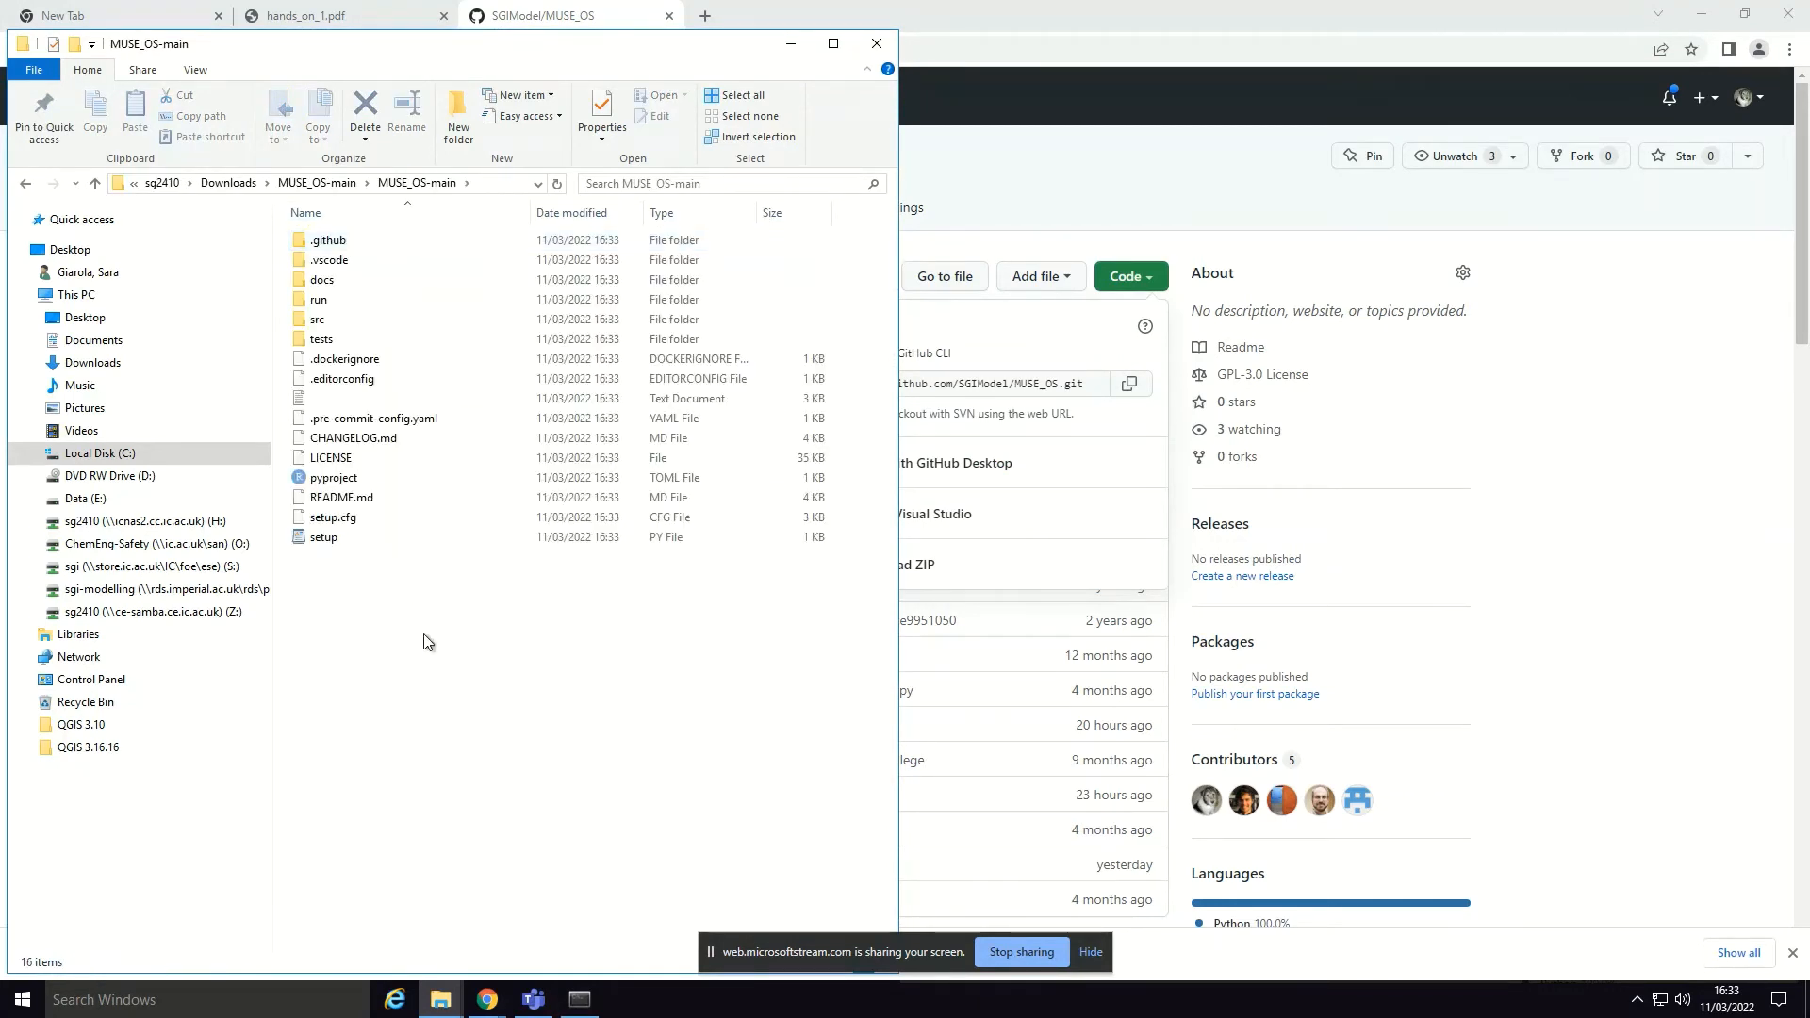
{"action": "double_click", "coordinate": [359, 323]}
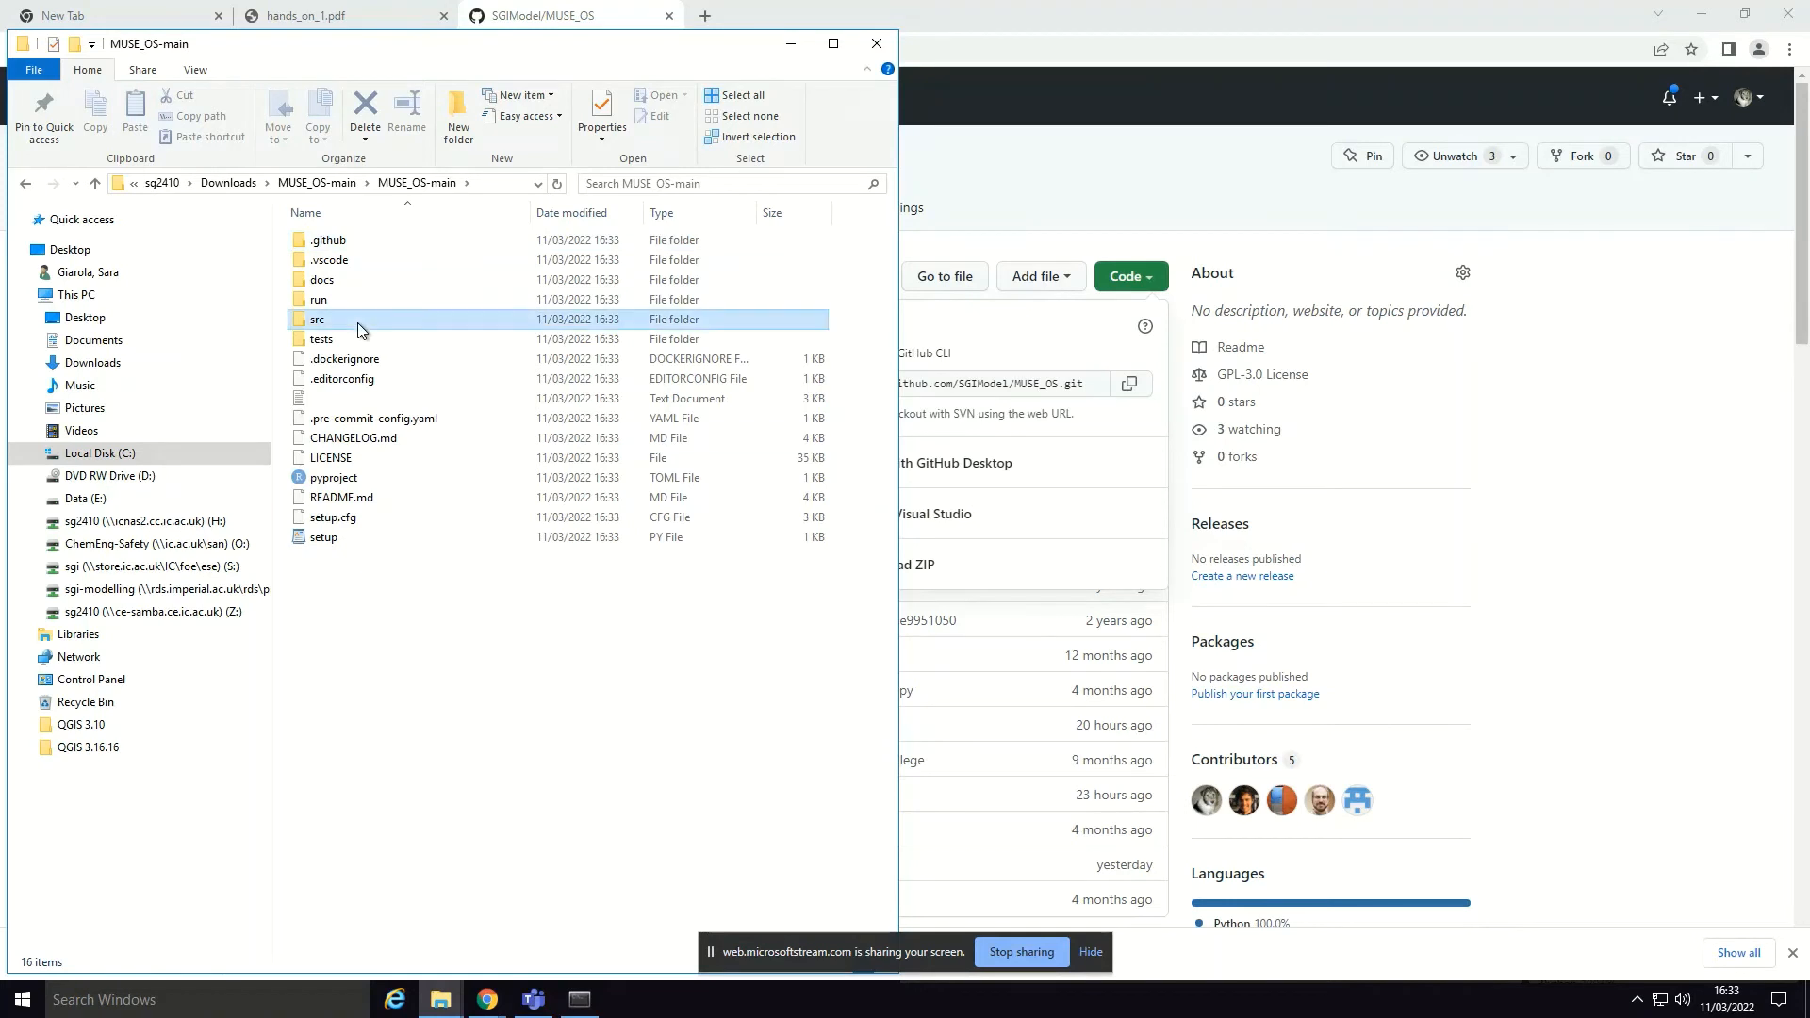
{"action": "double_click", "coordinate": [341, 241]}
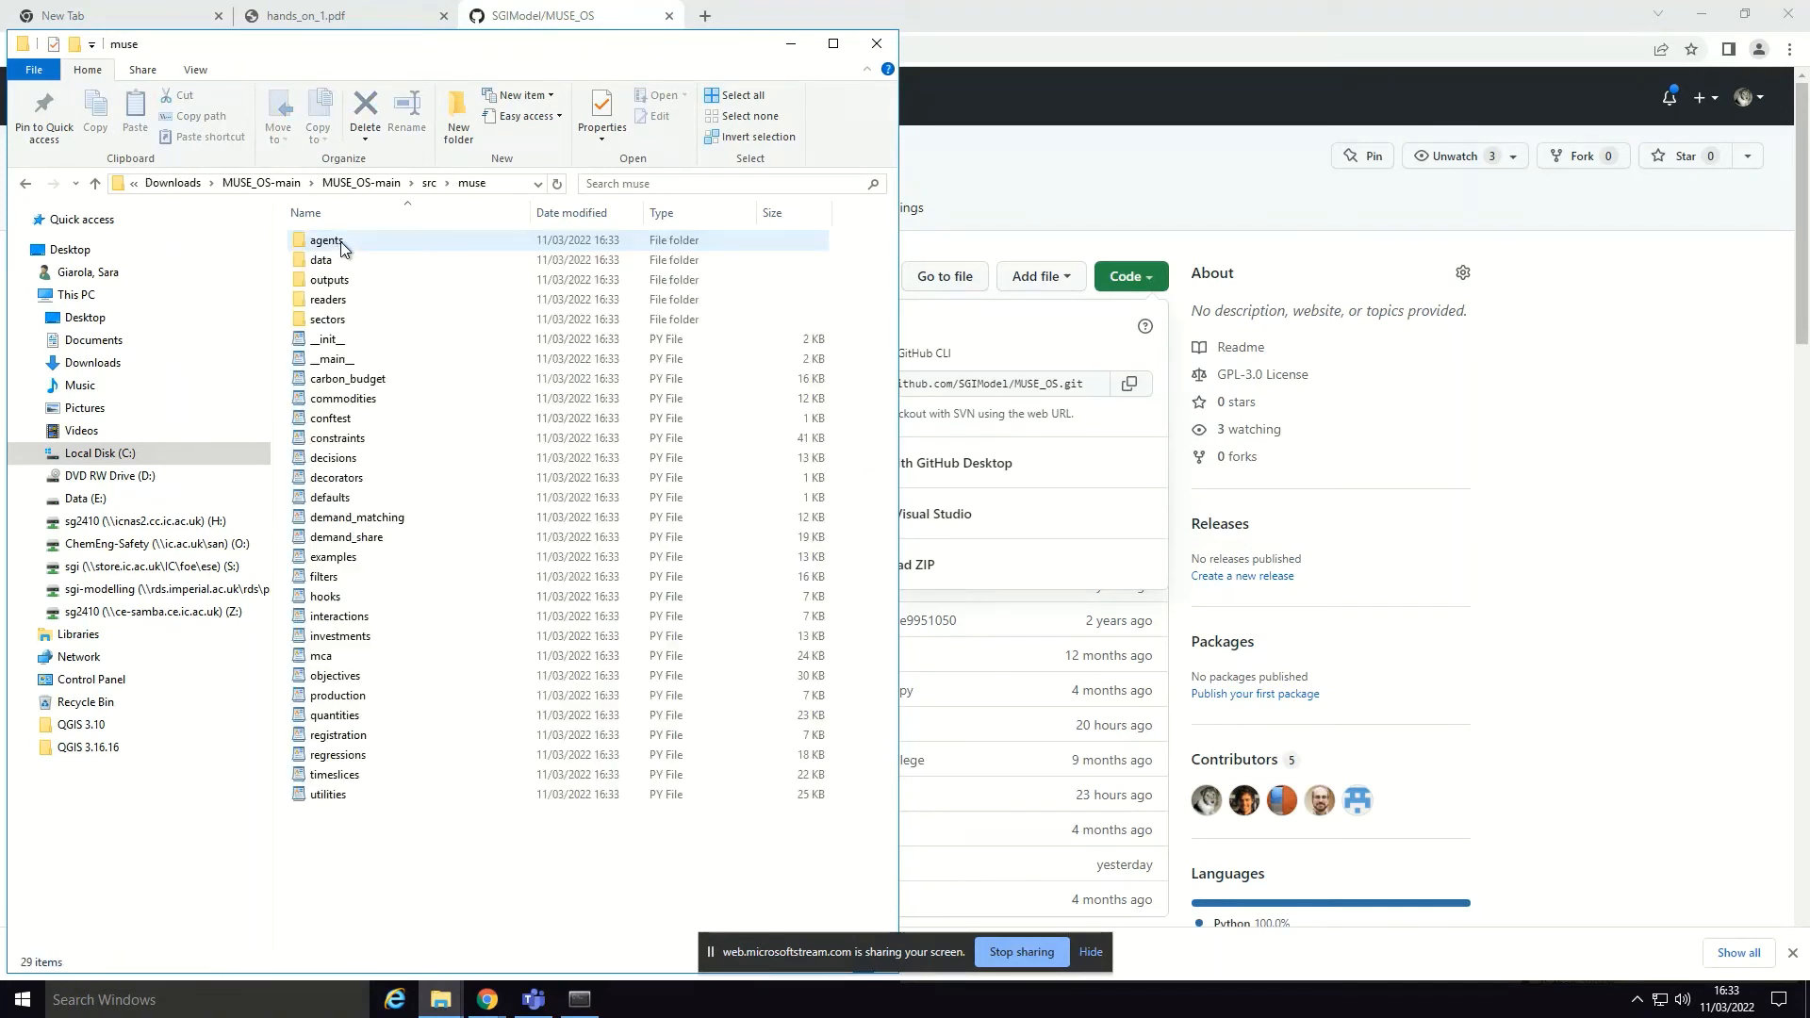
{"action": "double_click", "coordinate": [340, 266]}
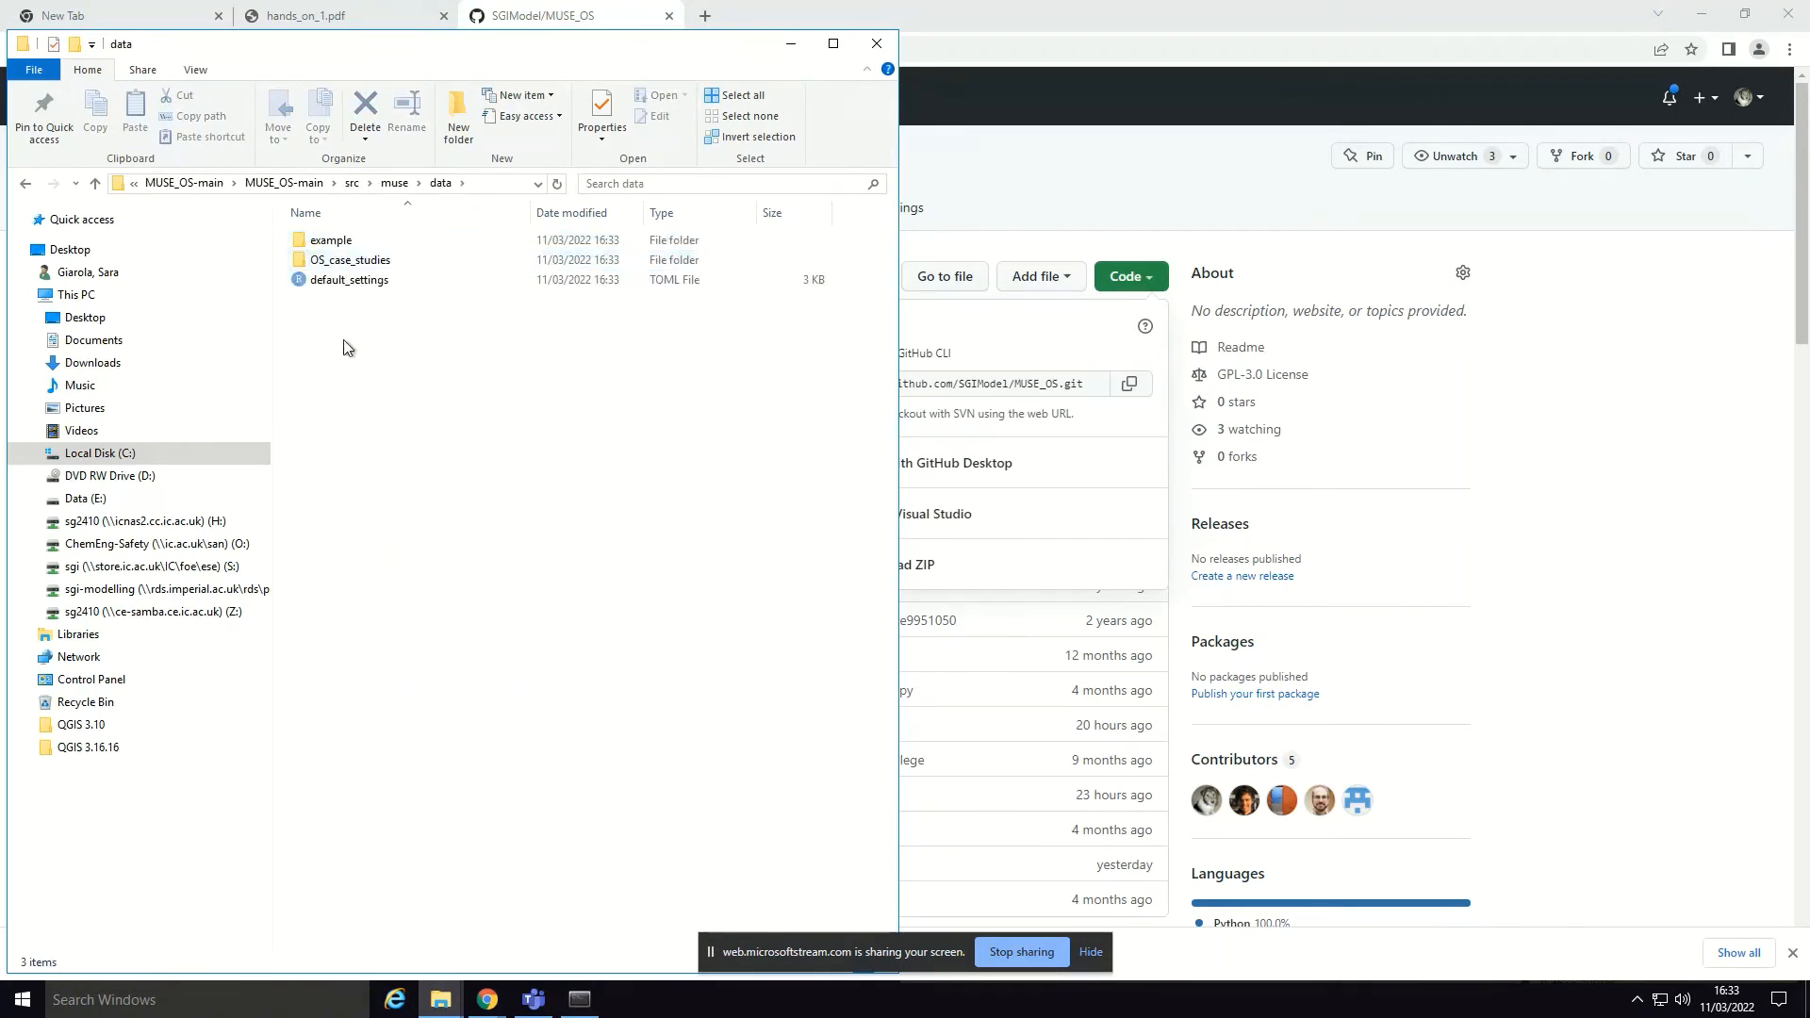
{"action": "double_click", "coordinate": [381, 247]}
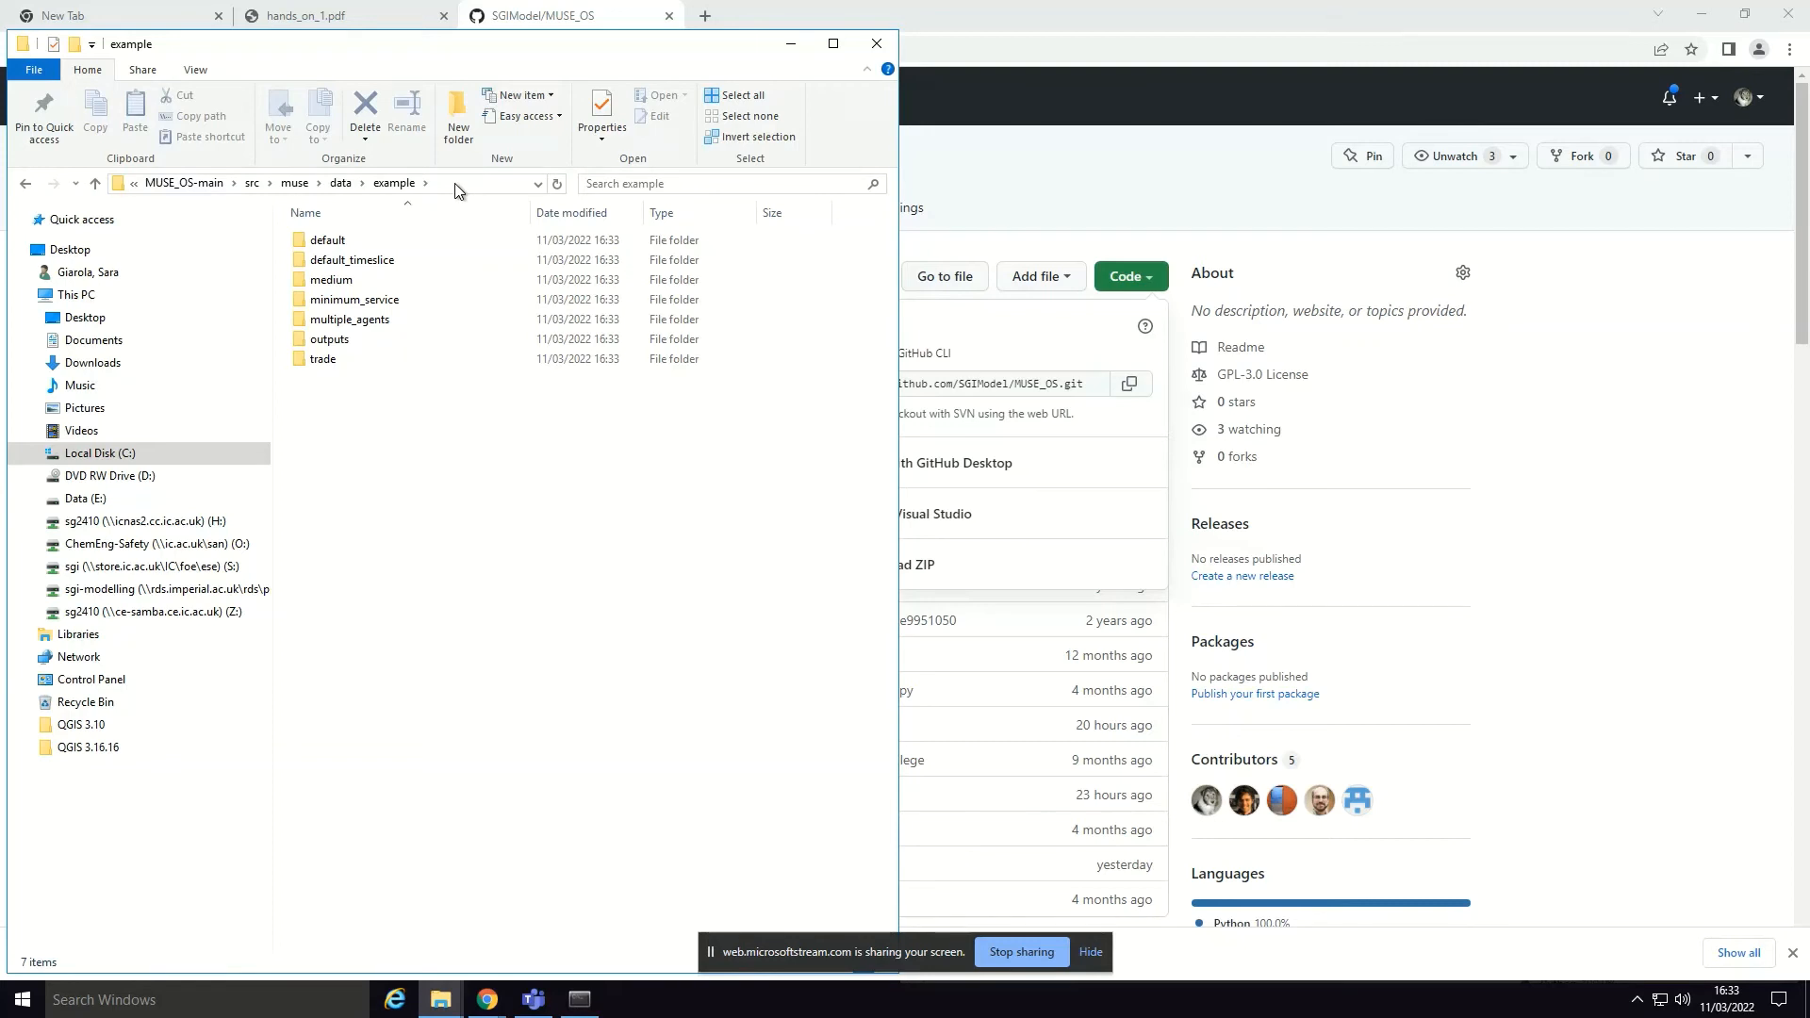
Step: Open the default example folder and copy its full folder path
{"action": "left_click", "coordinate": [456, 184]}
{"action": "double_click", "coordinate": [367, 240]}
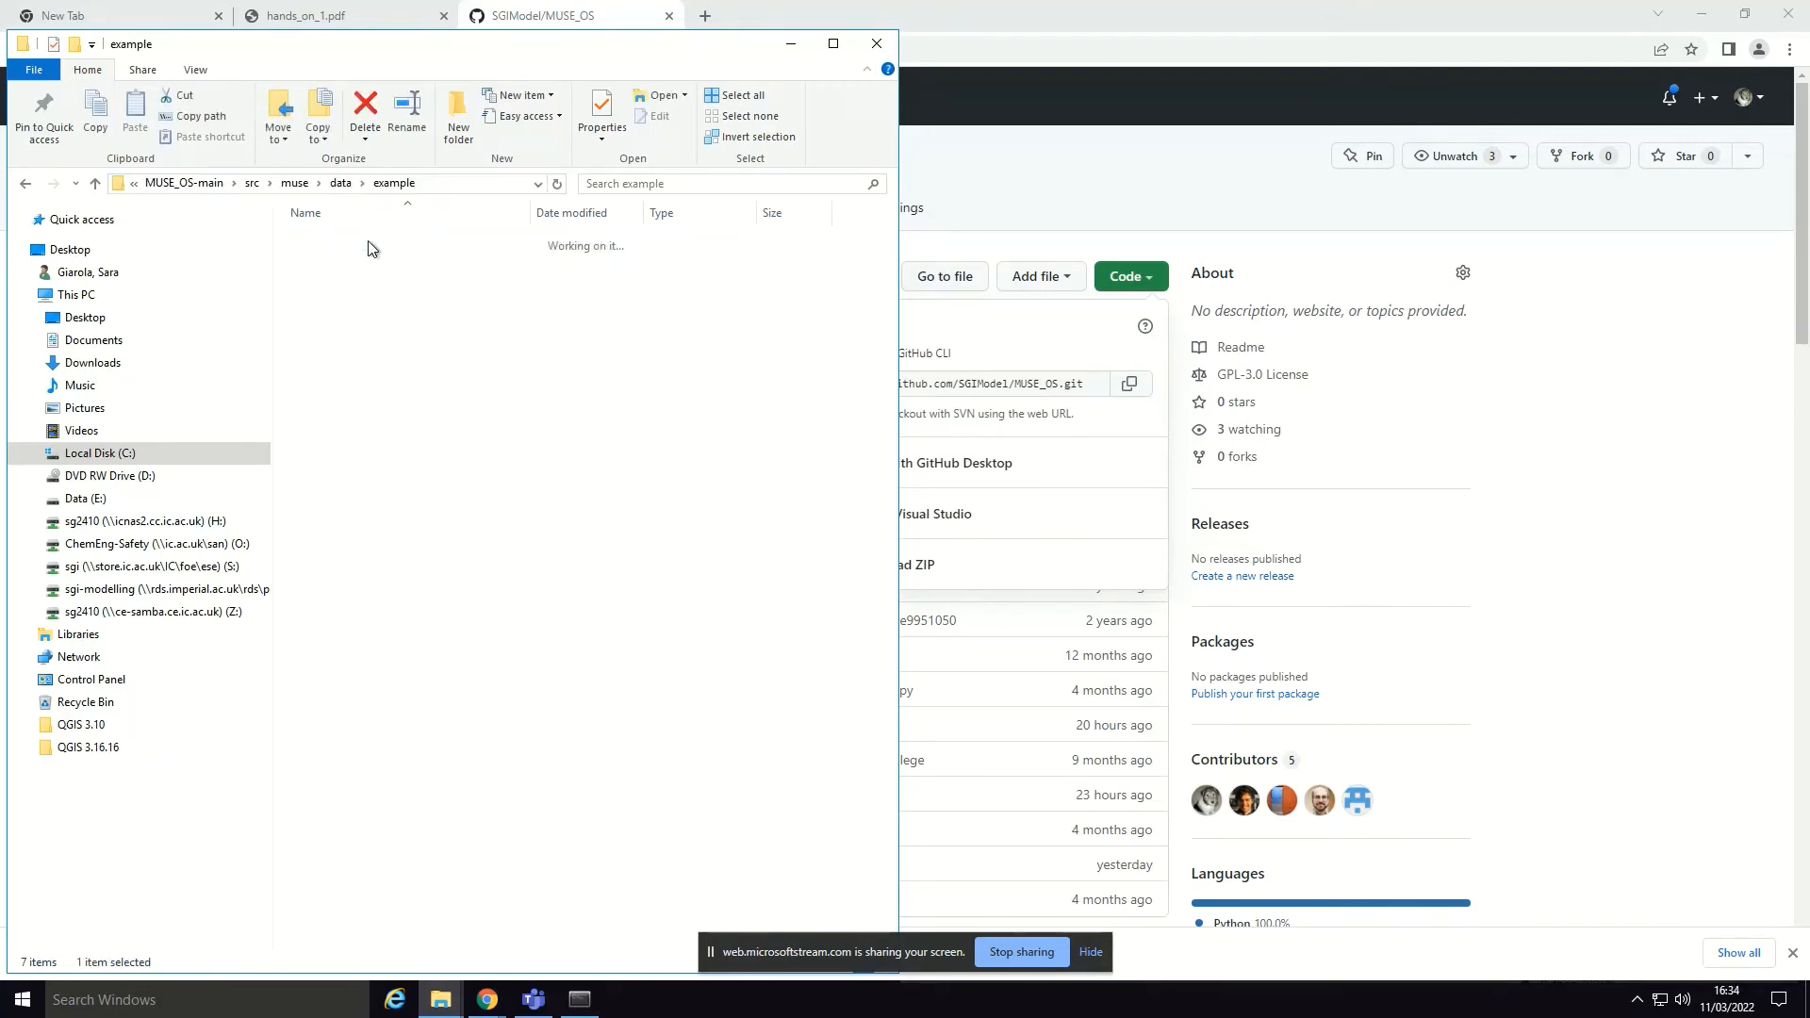
{"action": "left_click", "coordinate": [509, 184]}
{"action": "key", "text": "ctrl+c"}
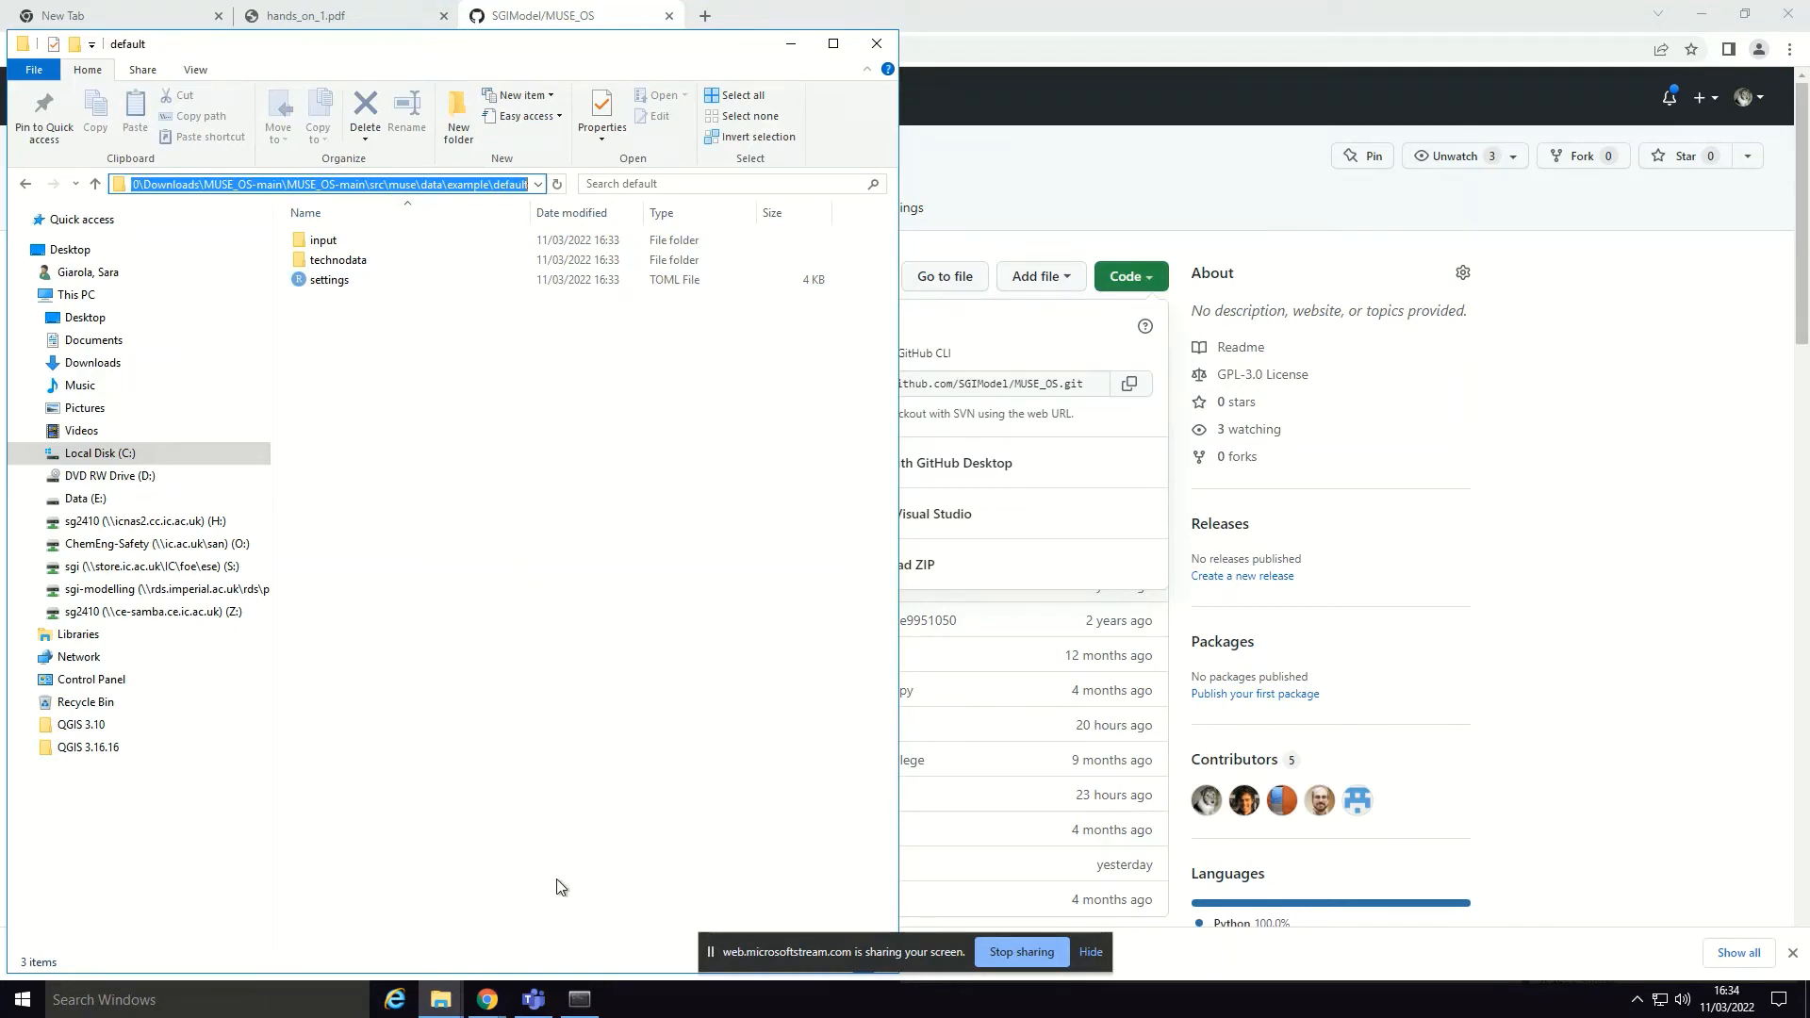
Step: In the Anaconda Prompt, run python -m muse with the copied default example folder path followed by \settings.toml
{"action": "mouse_move", "coordinate": [574, 1010]}
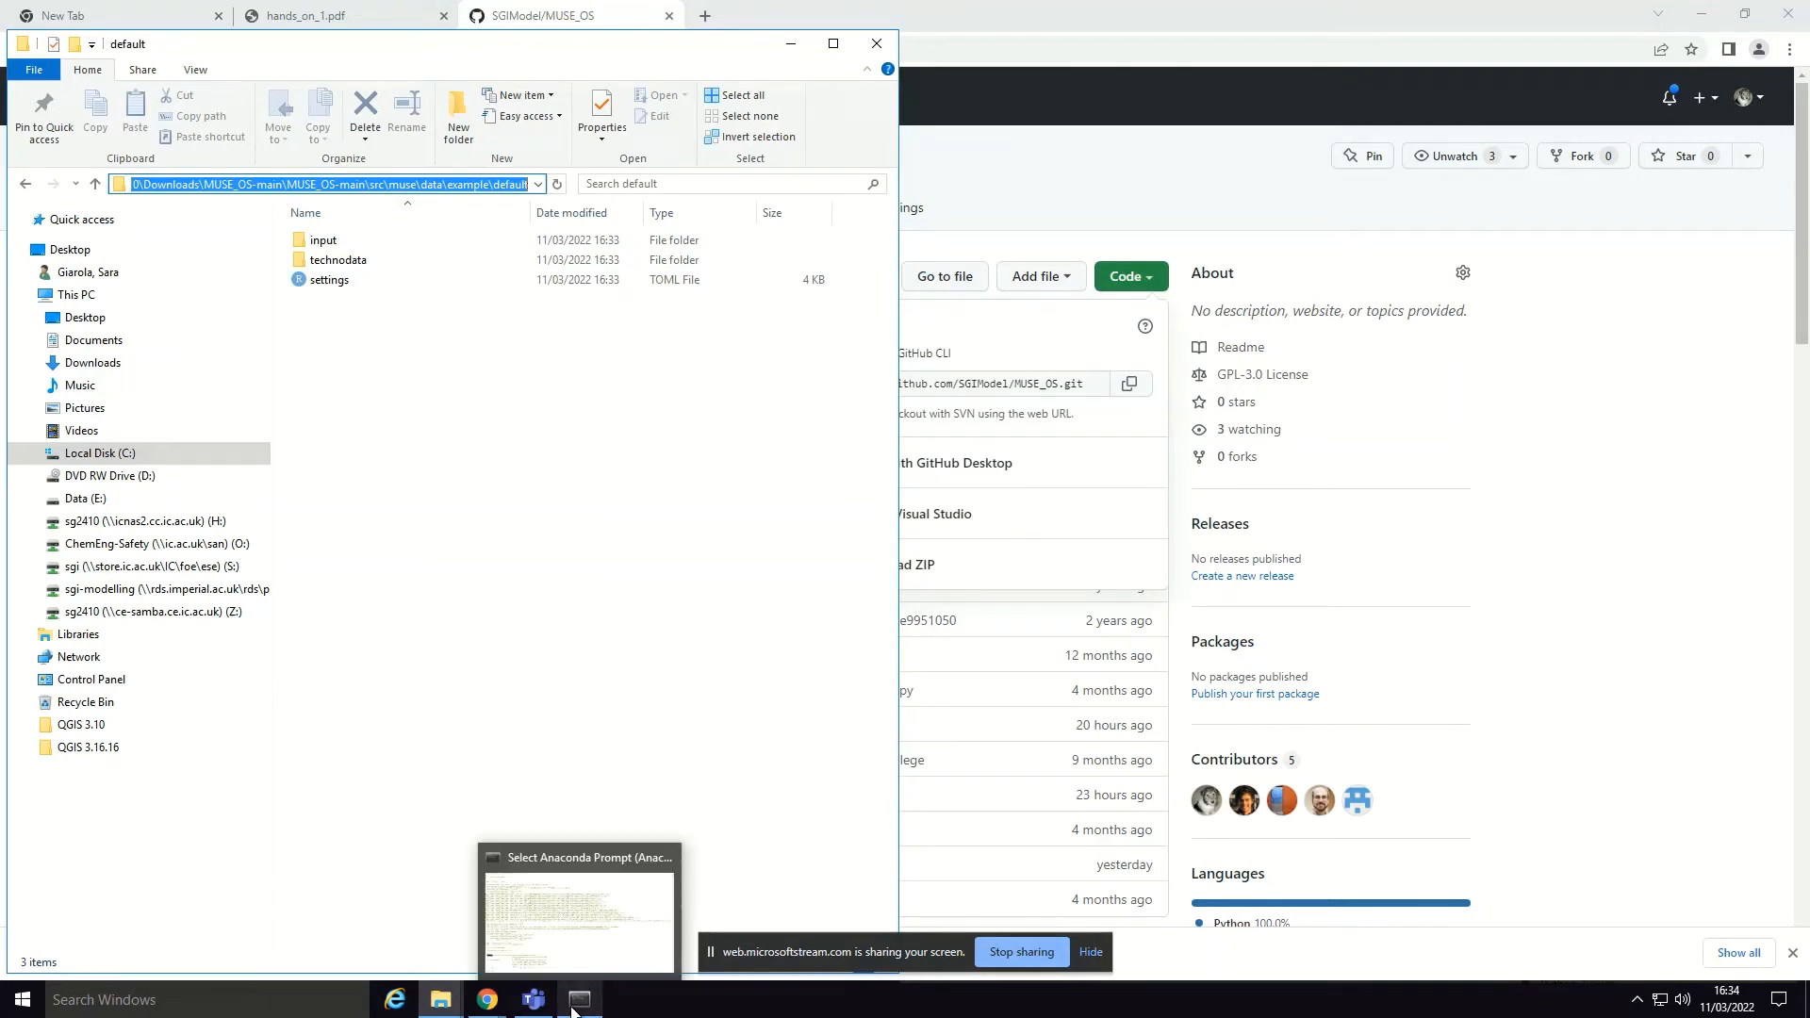
{"action": "left_click", "coordinate": [556, 914]}
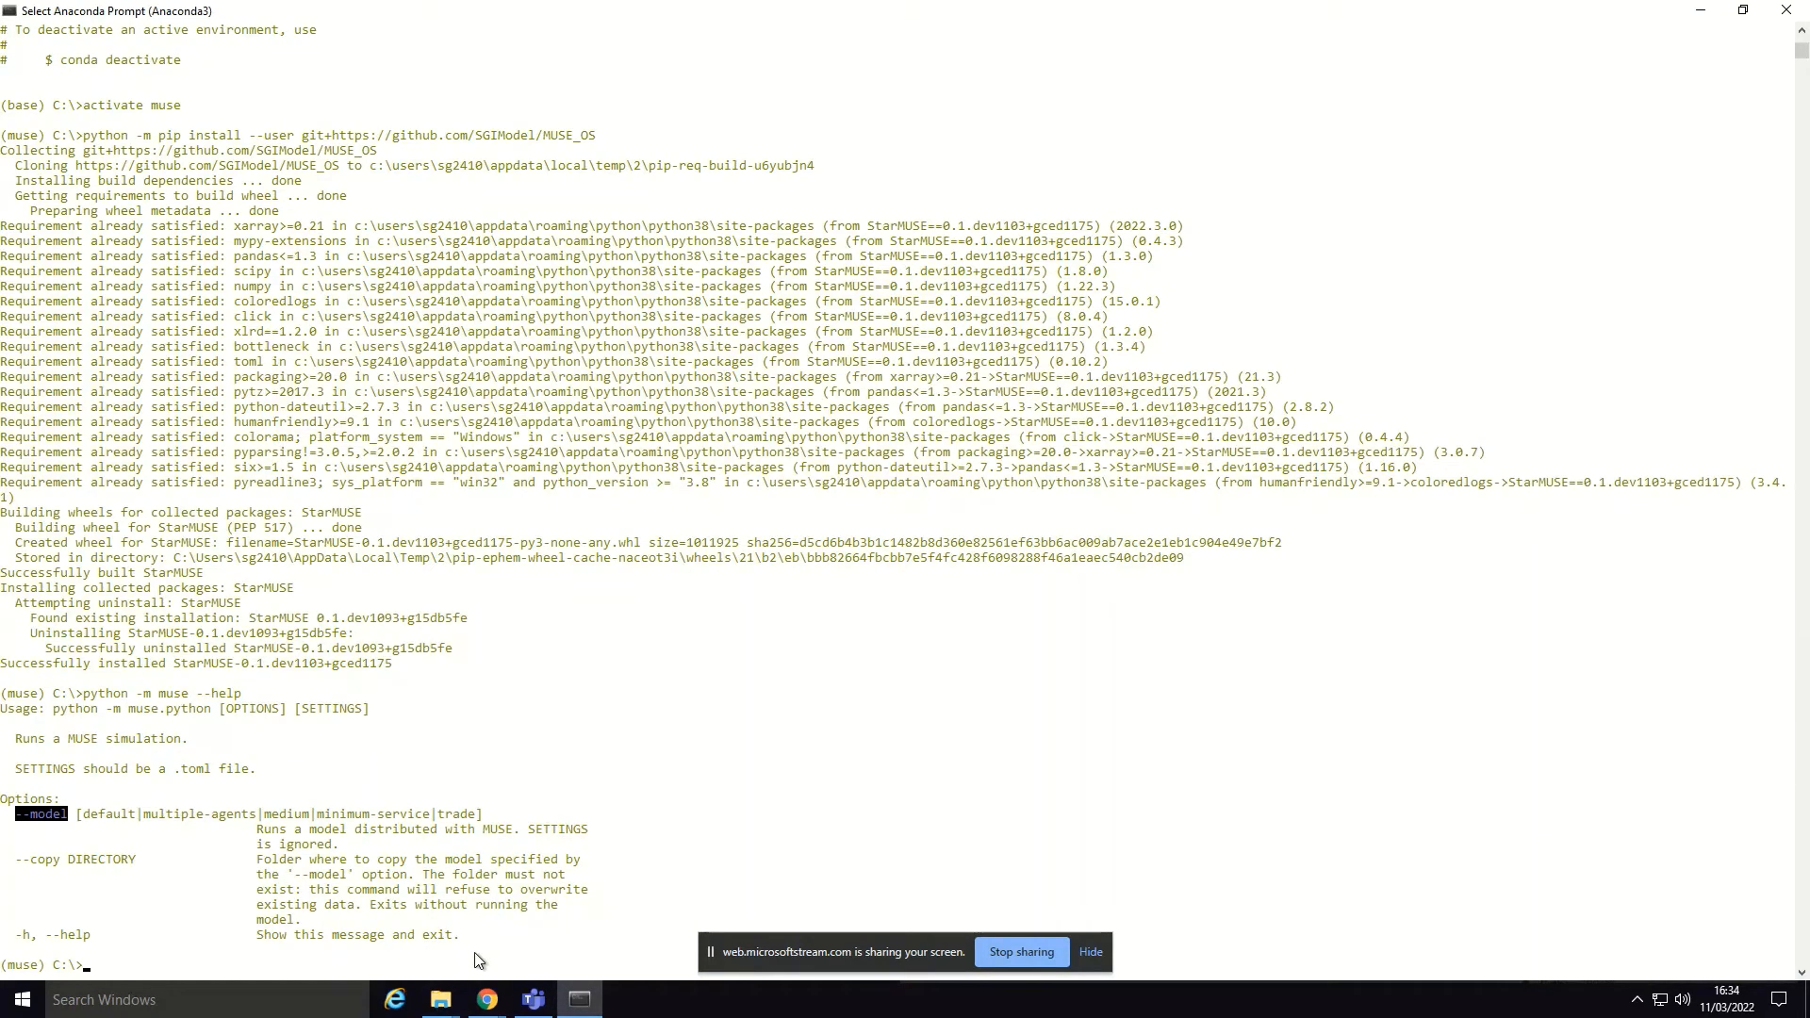
{"action": "type", "text": "pyth"}
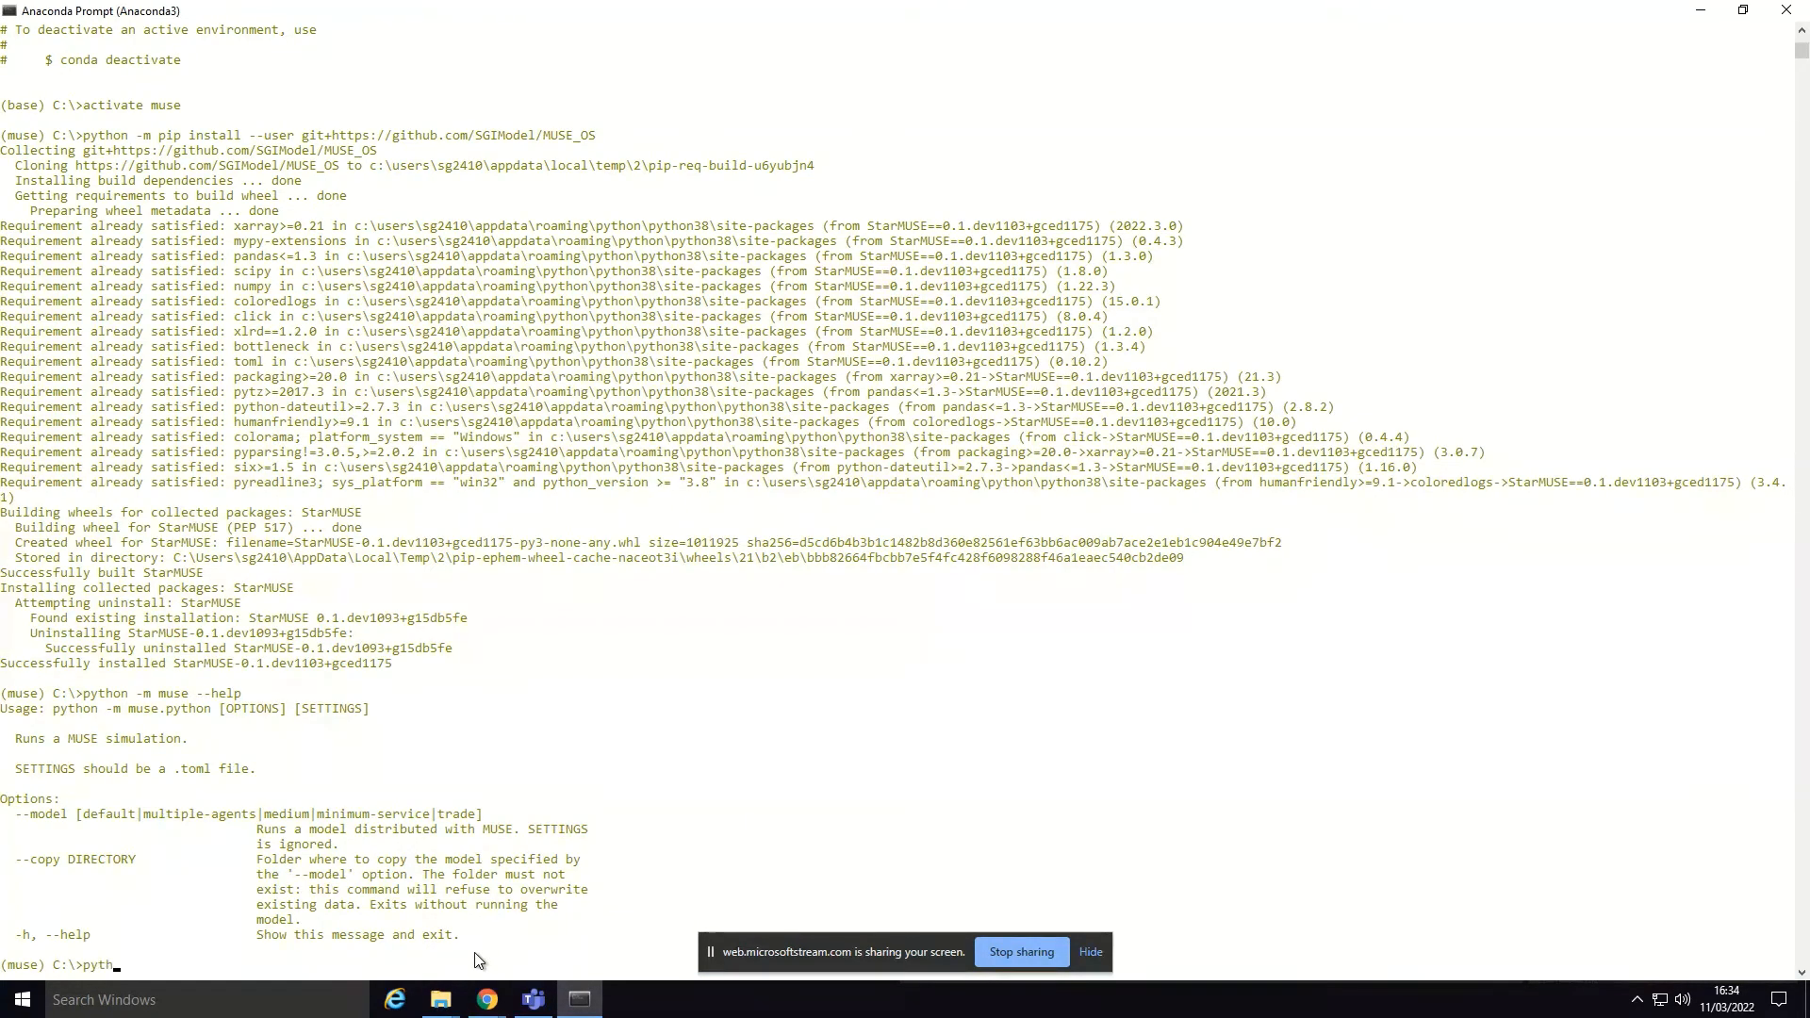
{"action": "type", "text": "on -m muse"}
{"action": "key", "text": "ctrl+v"}
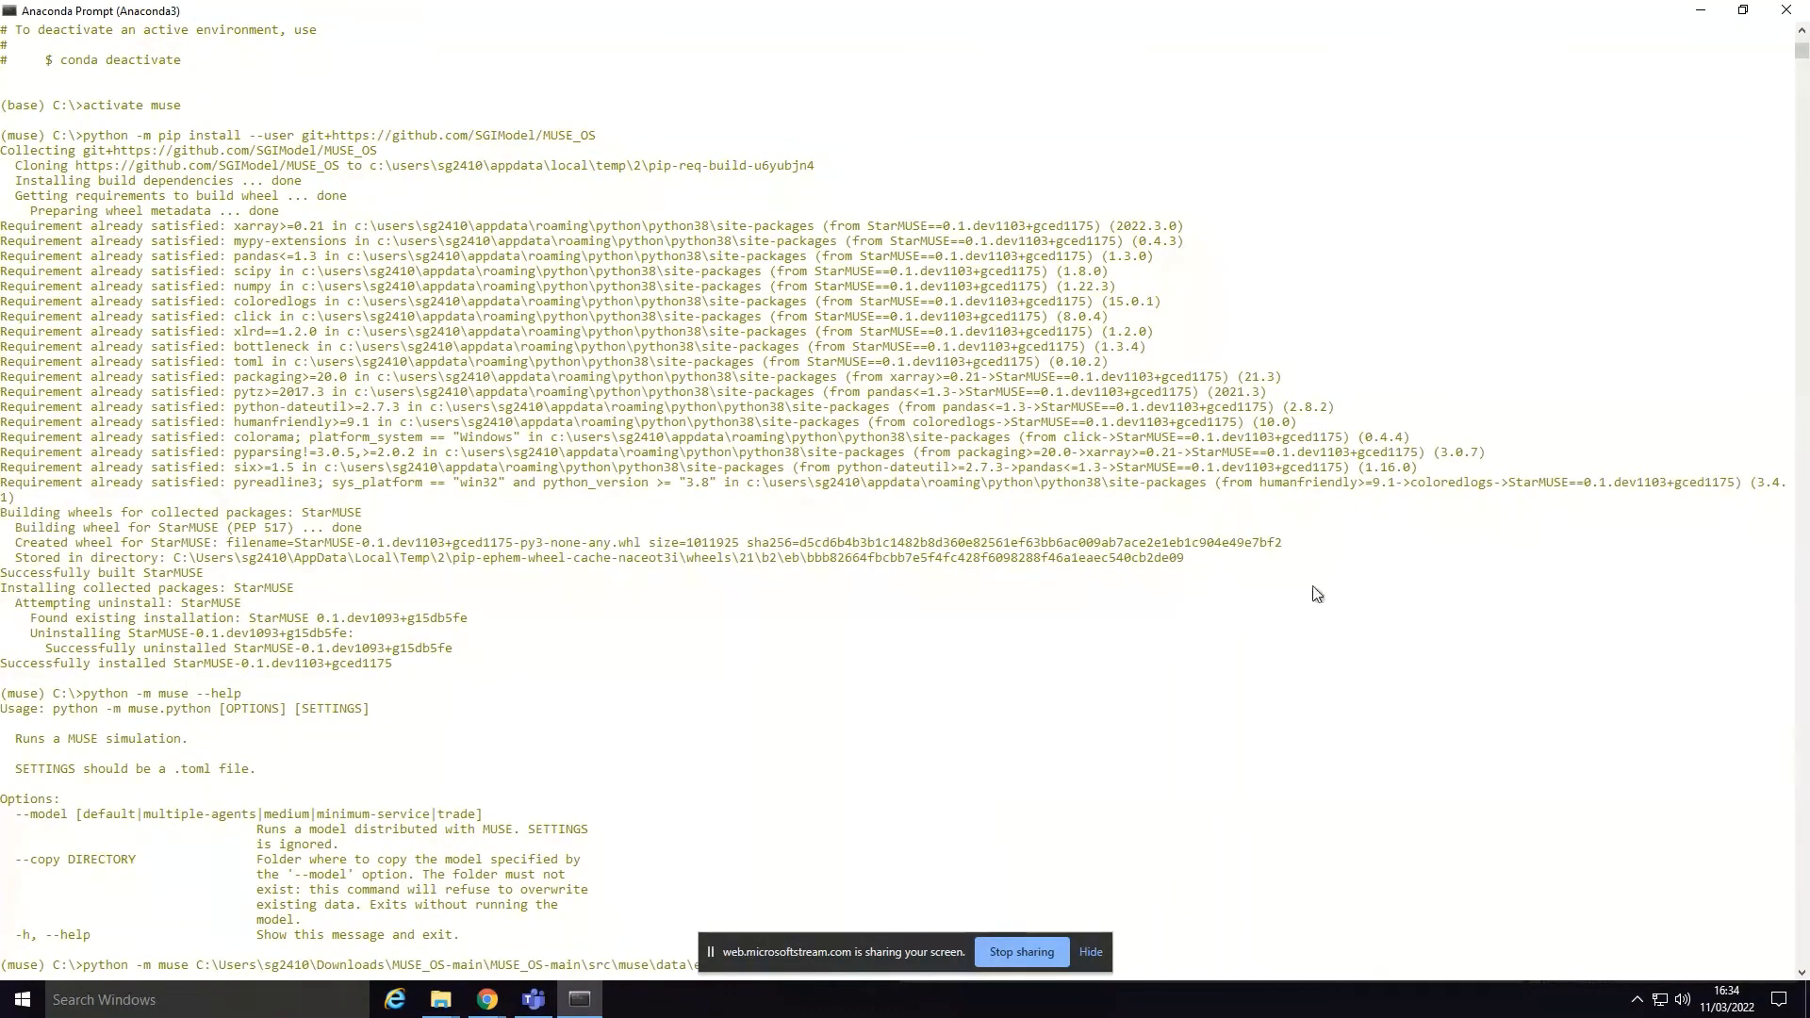
{"action": "left_click", "coordinate": [1802, 973]}
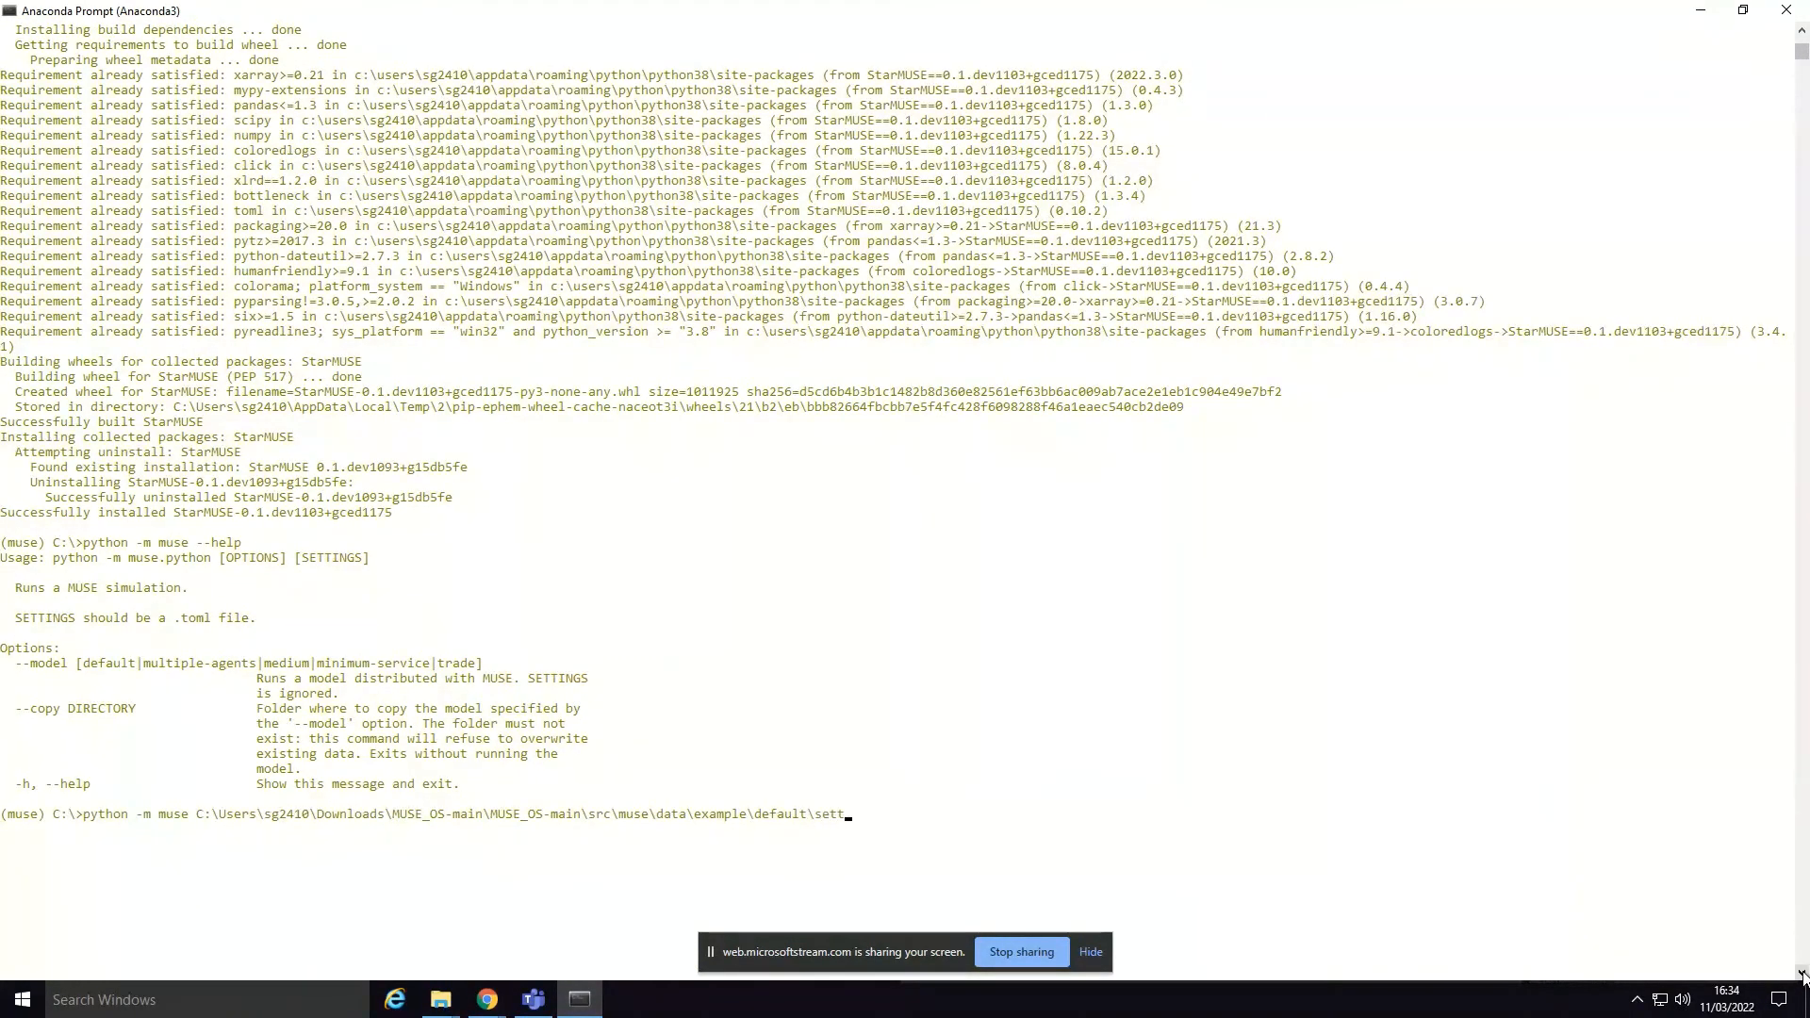
{"action": "type", "text": ".toml"}
{"action": "key", "text": "Return"}
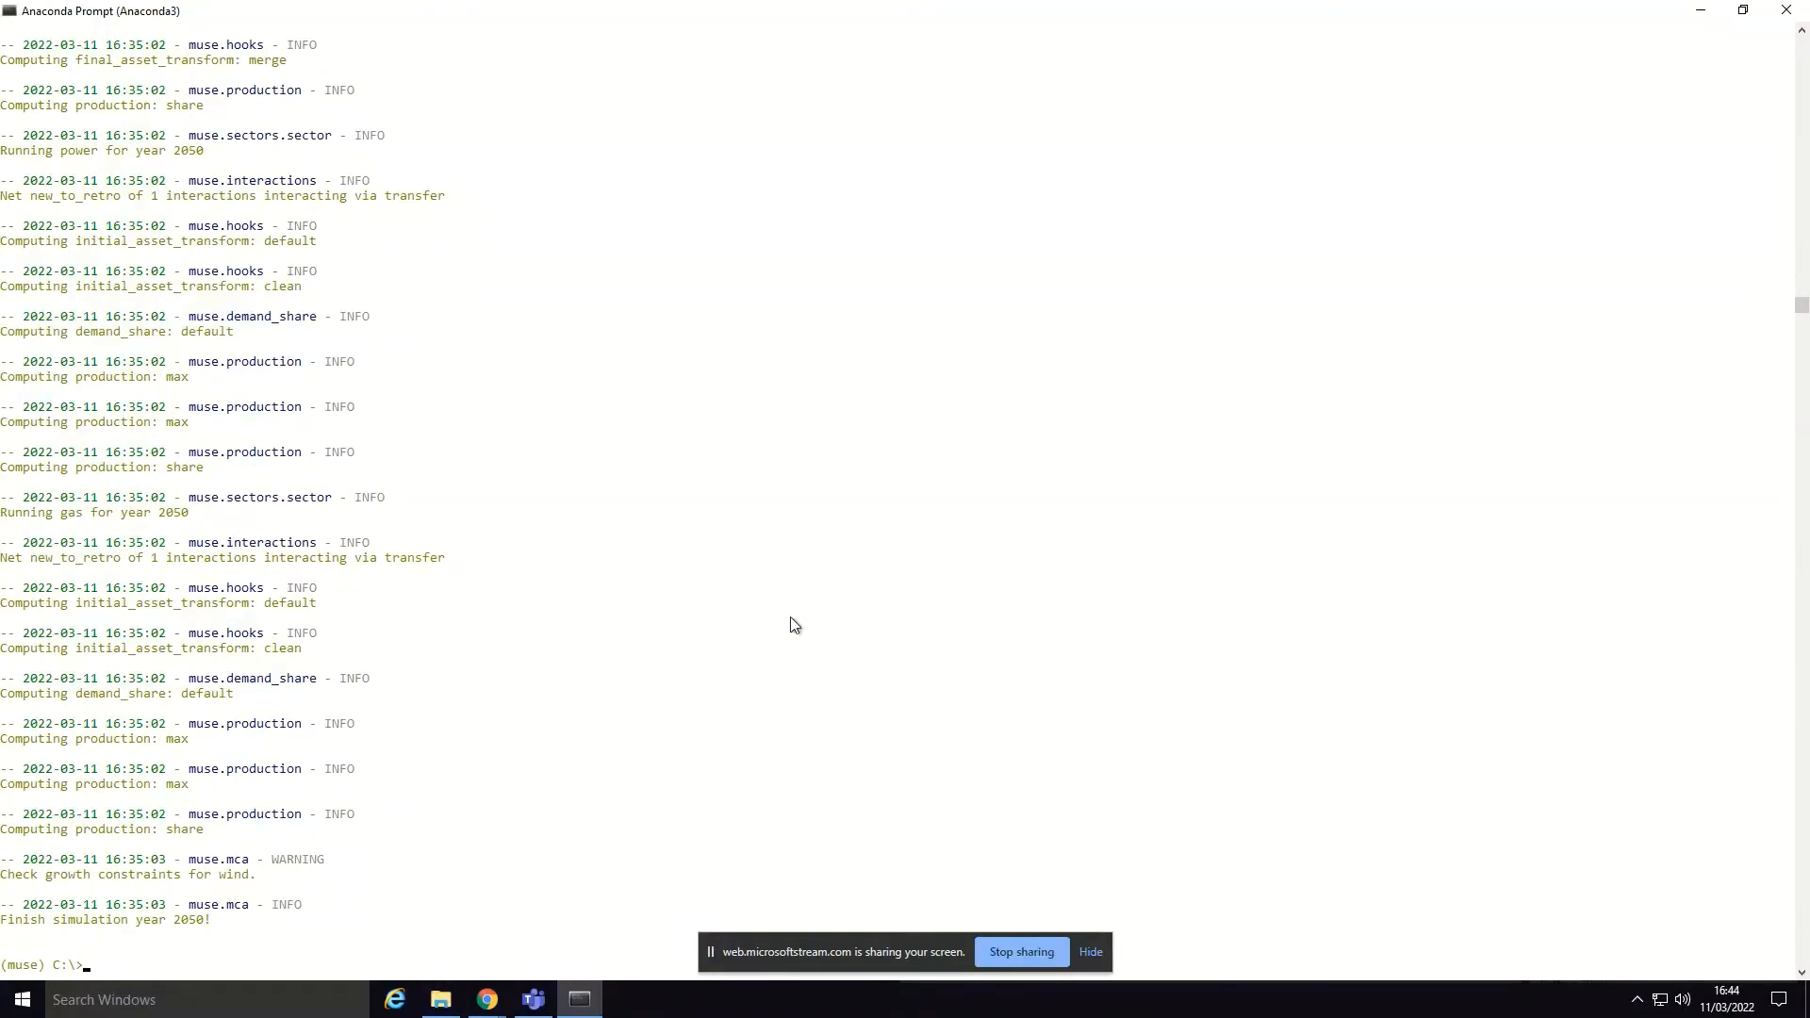
Step: Switch to File Explorer and open the Results folder on Local Disk (C:)
{"action": "left_click", "coordinate": [445, 1007]}
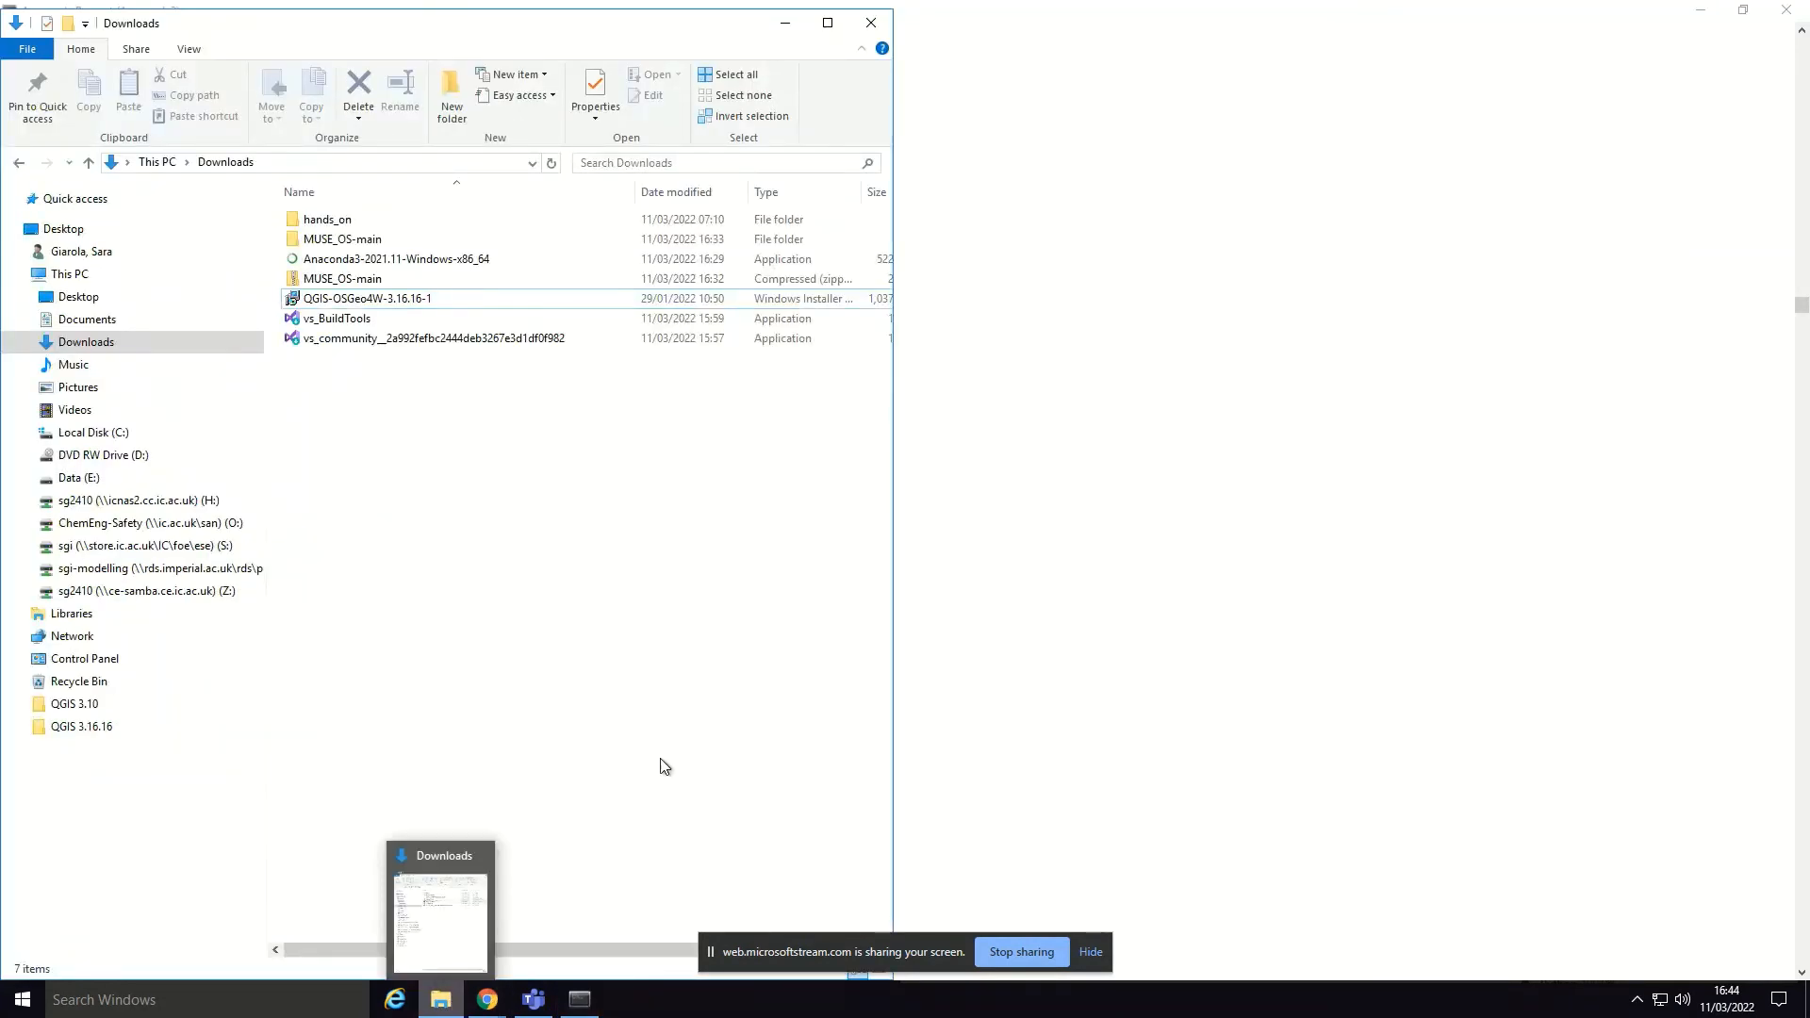
{"action": "left_click", "coordinate": [1071, 589]}
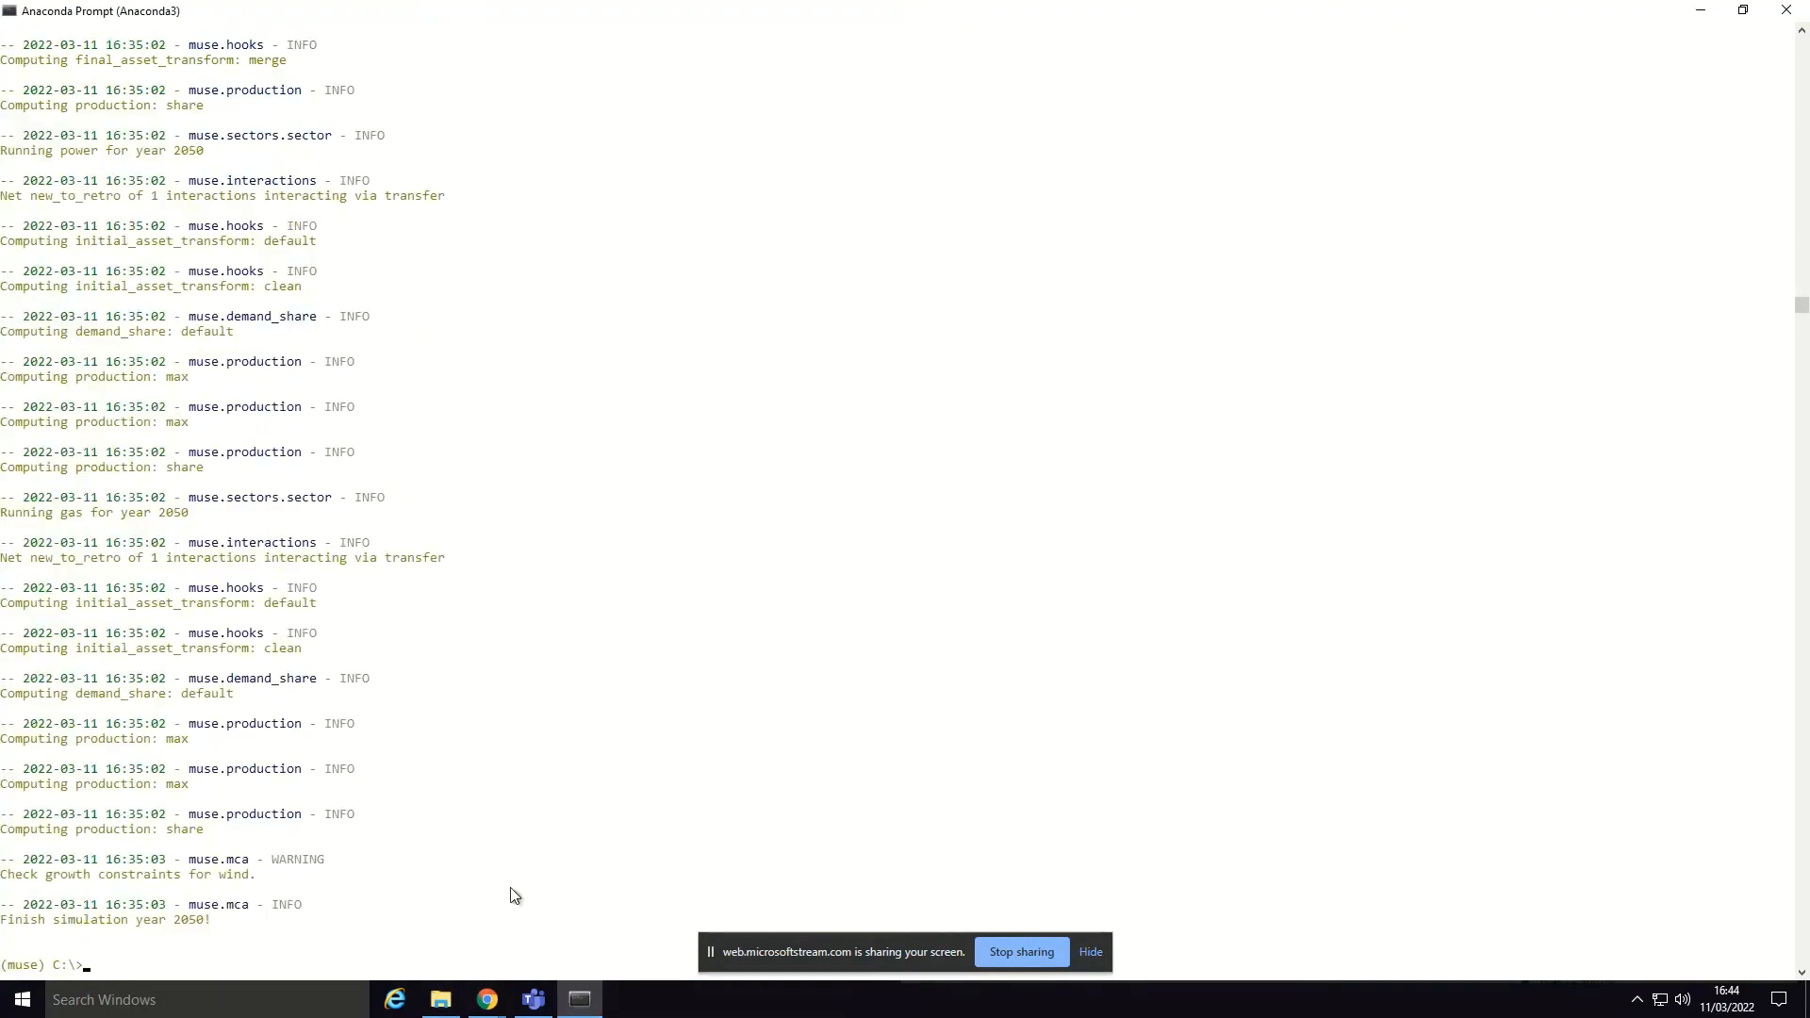
{"action": "mouse_move", "coordinate": [449, 1004]}
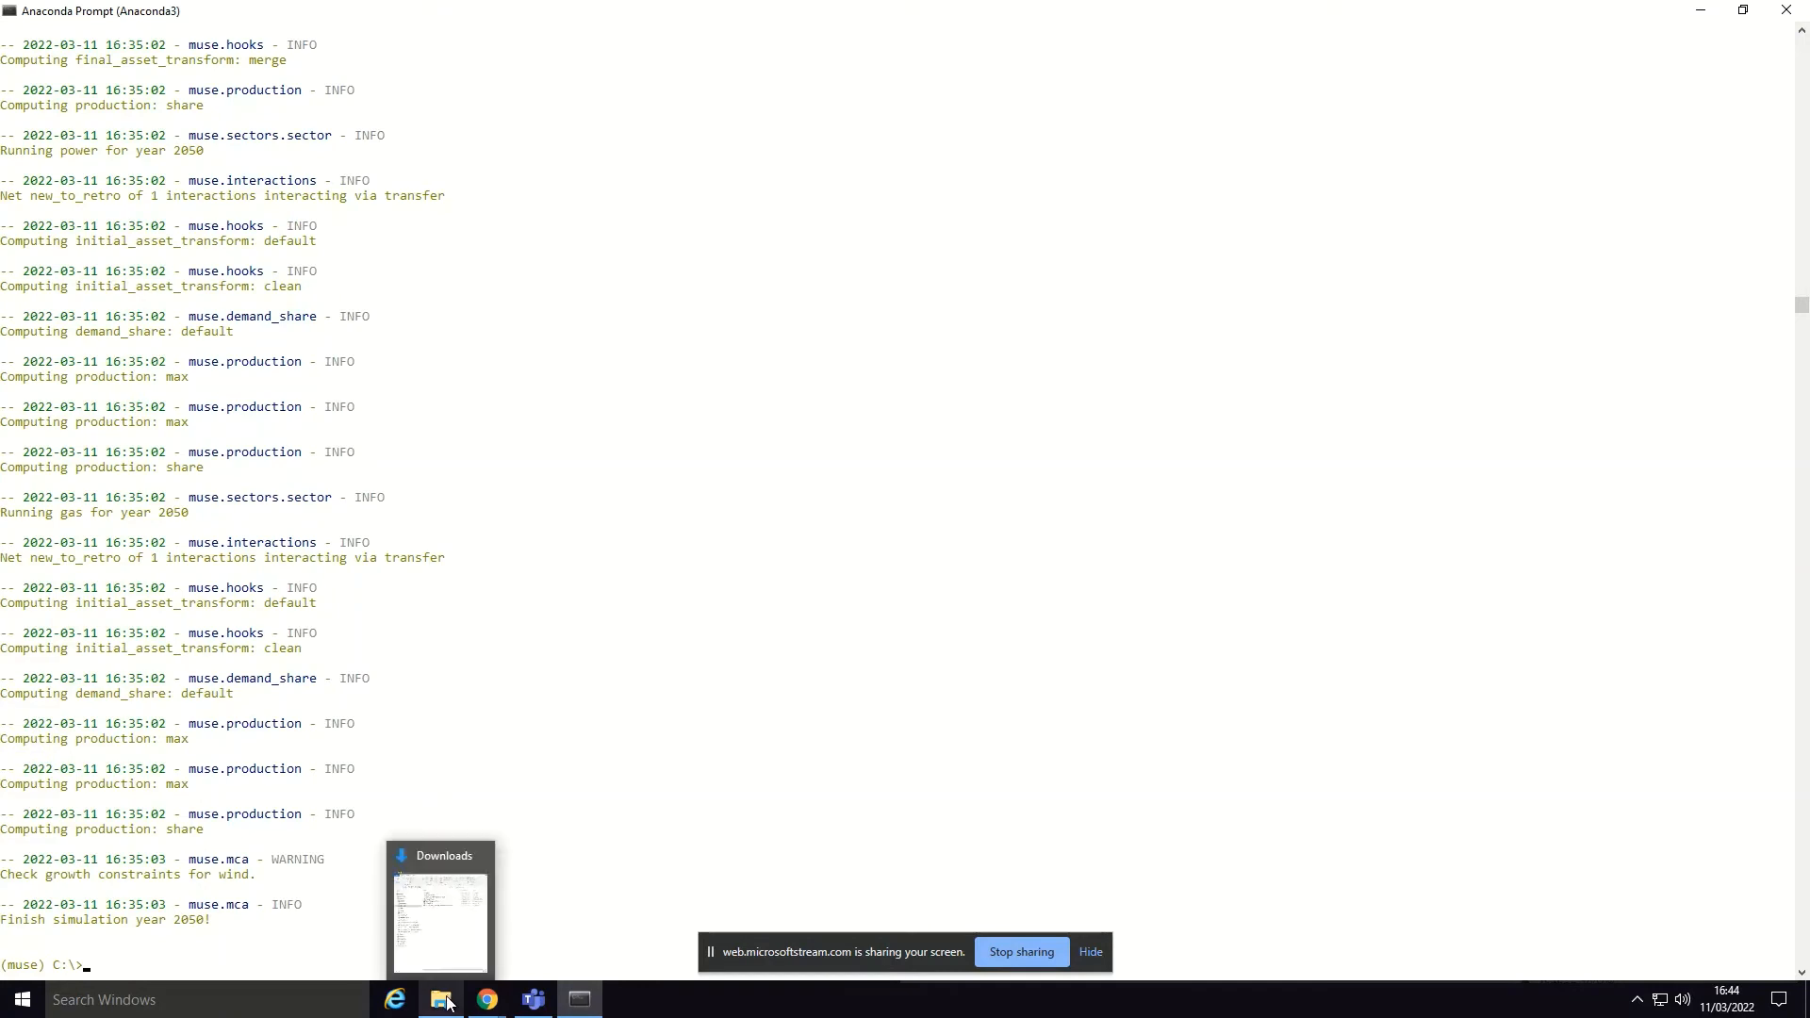
{"action": "left_click", "coordinate": [440, 920]}
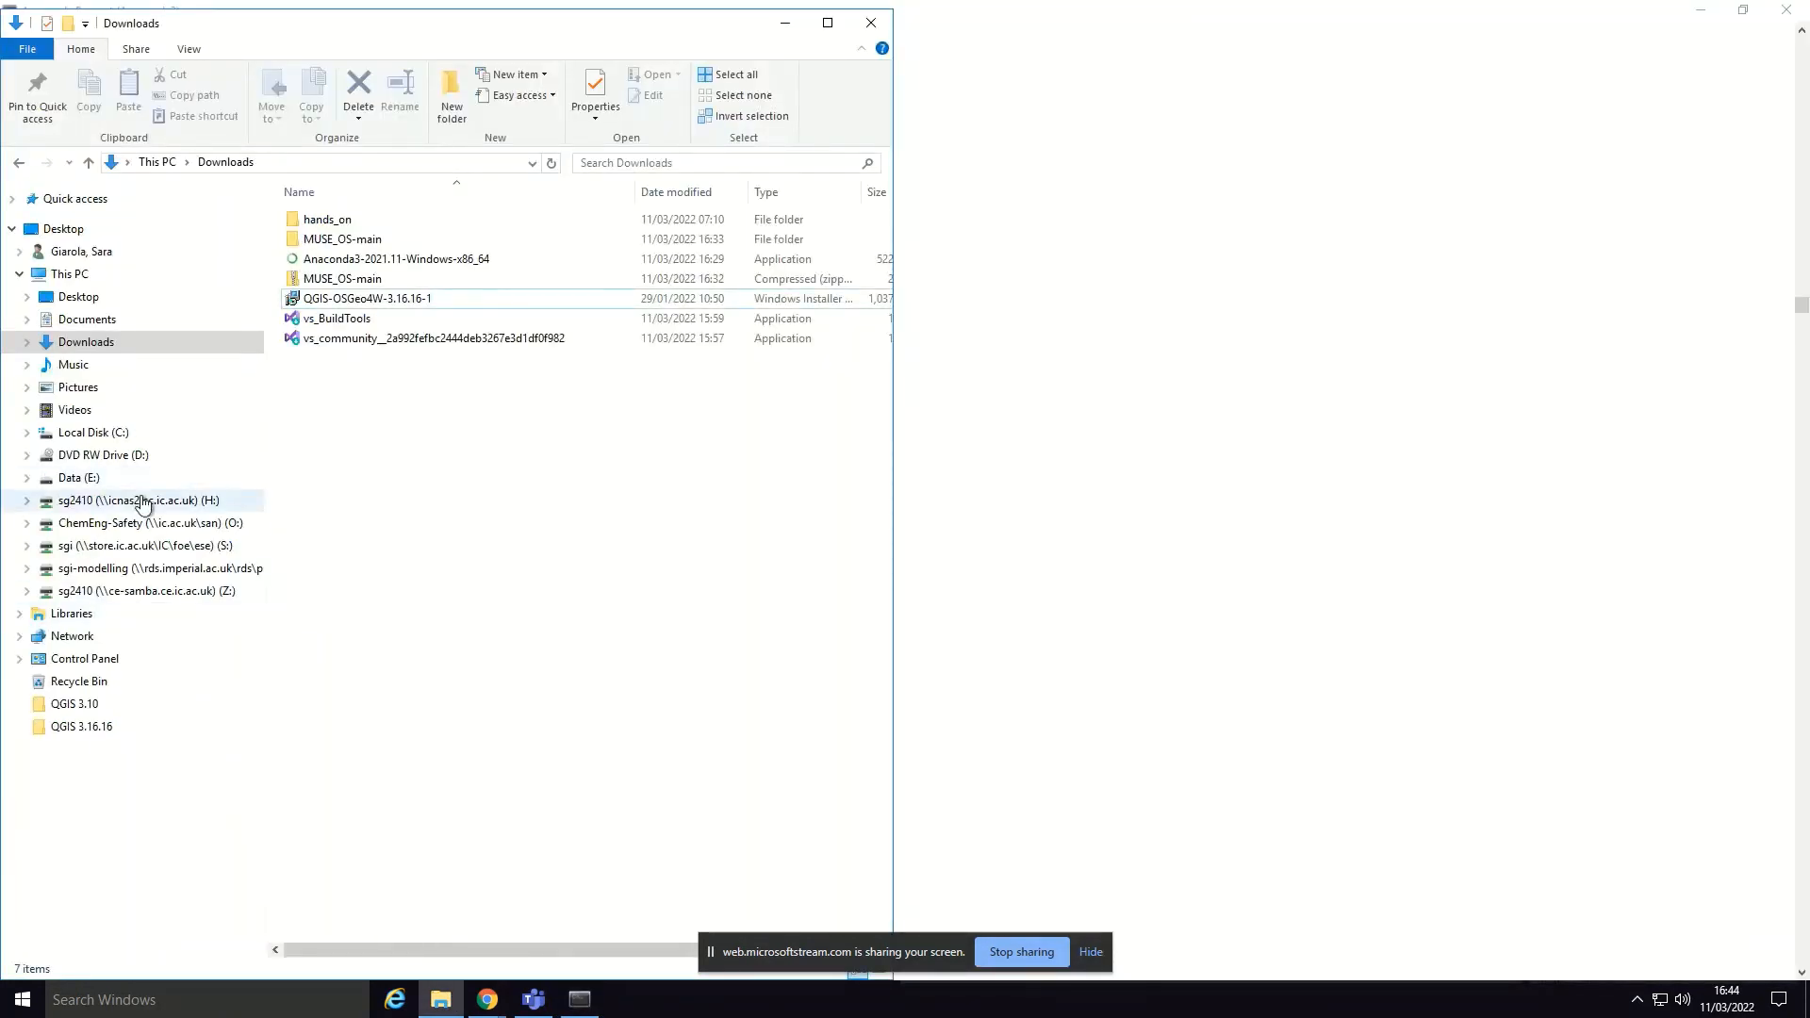
{"action": "left_click", "coordinate": [105, 440]}
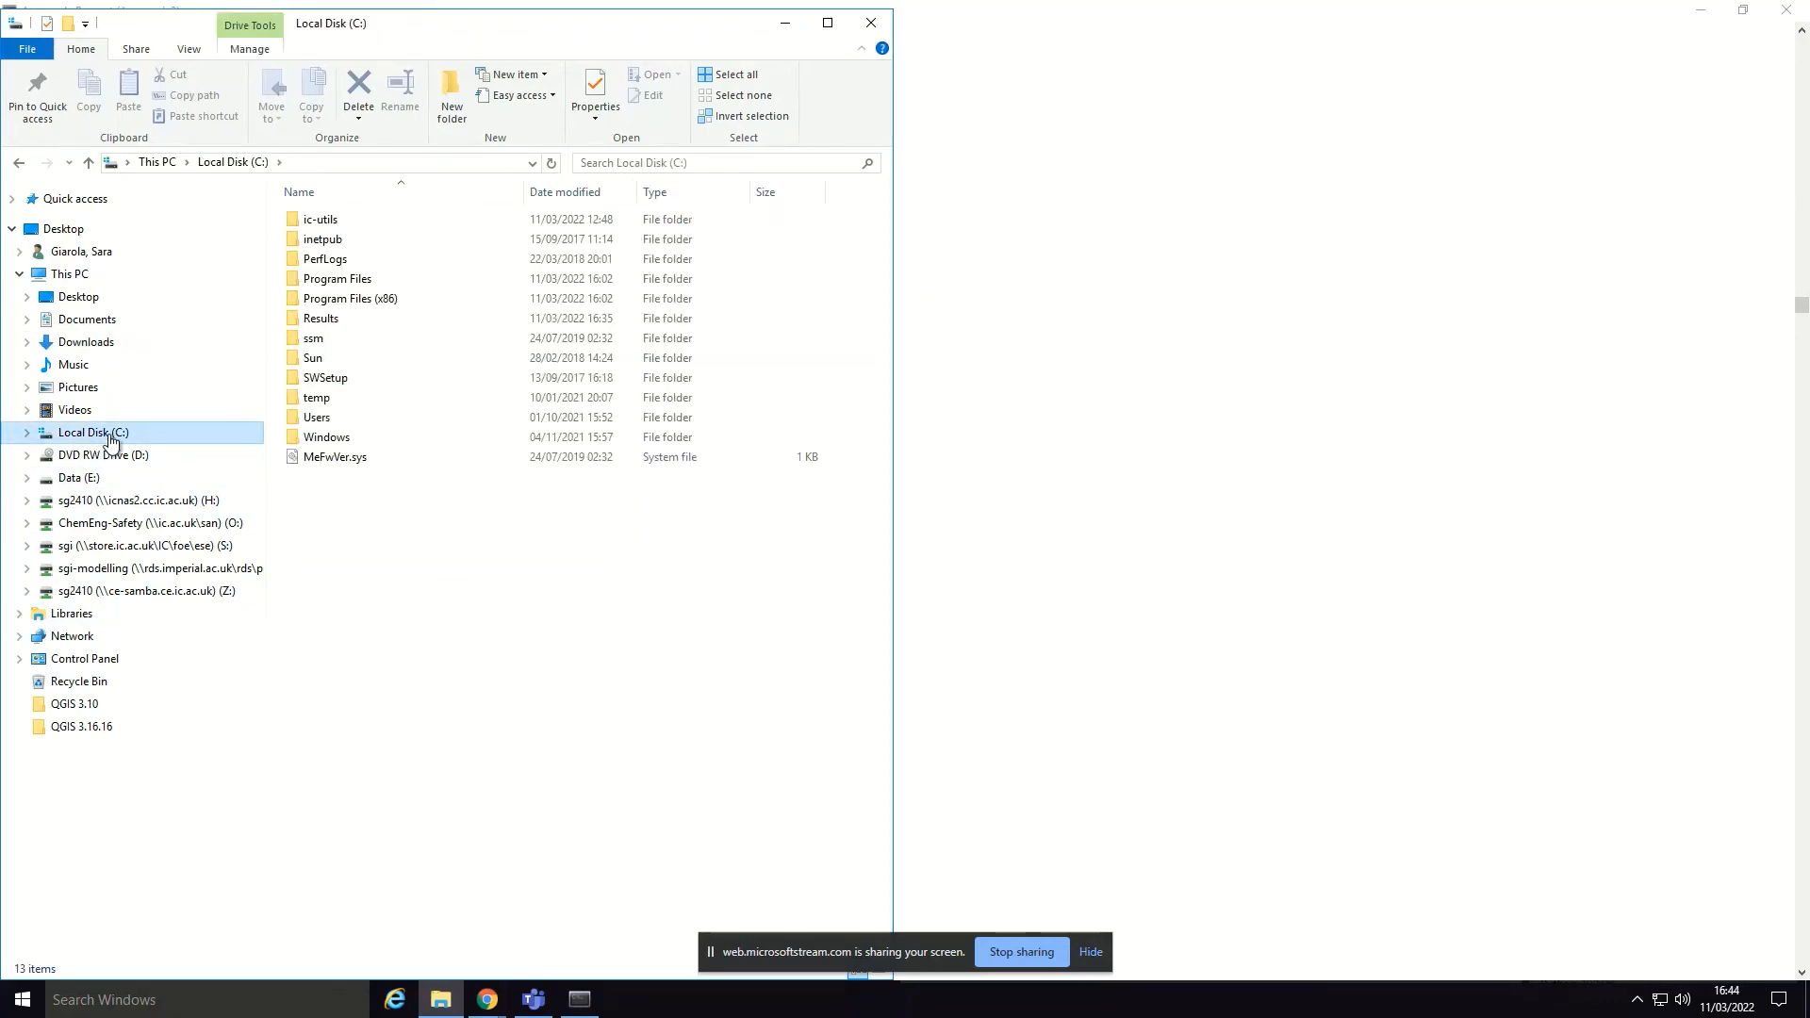
{"action": "double_click", "coordinate": [334, 317]}
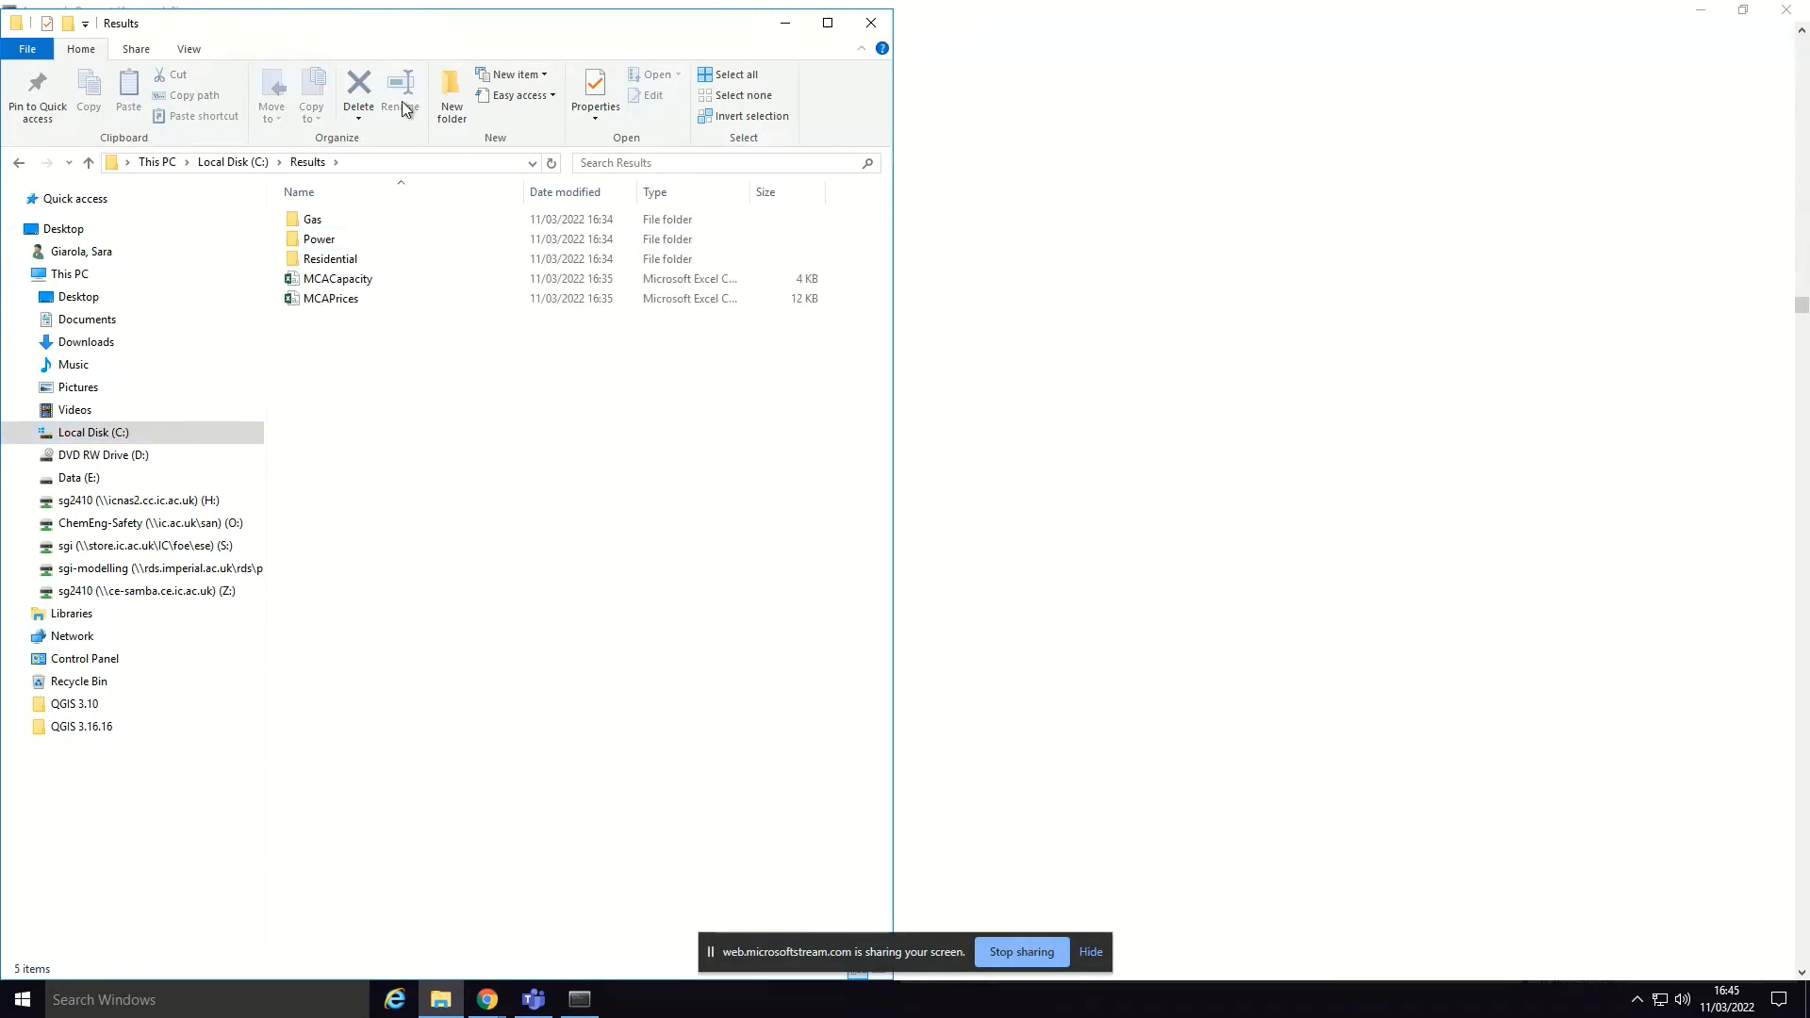
Step: Look at the yearly files in the Gas sector's Capacity folder and return to the Results folder
{"action": "double_click", "coordinate": [394, 222]}
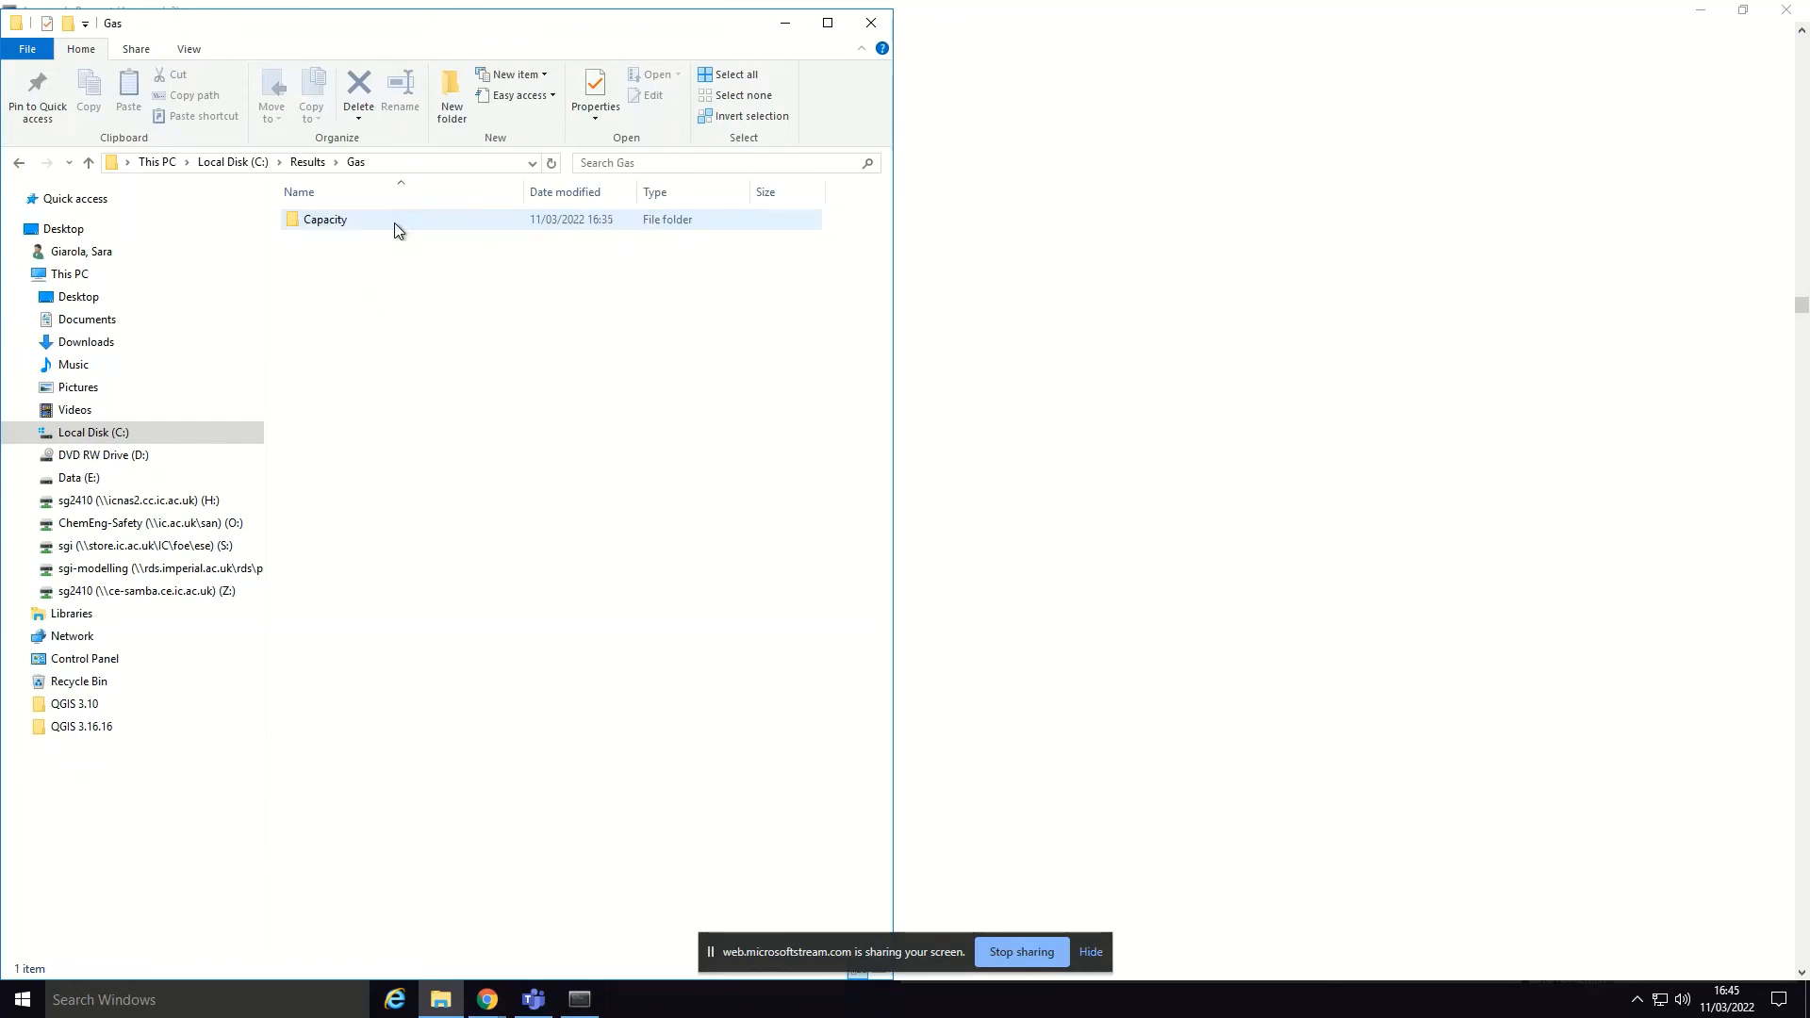
{"action": "double_click", "coordinate": [365, 219]}
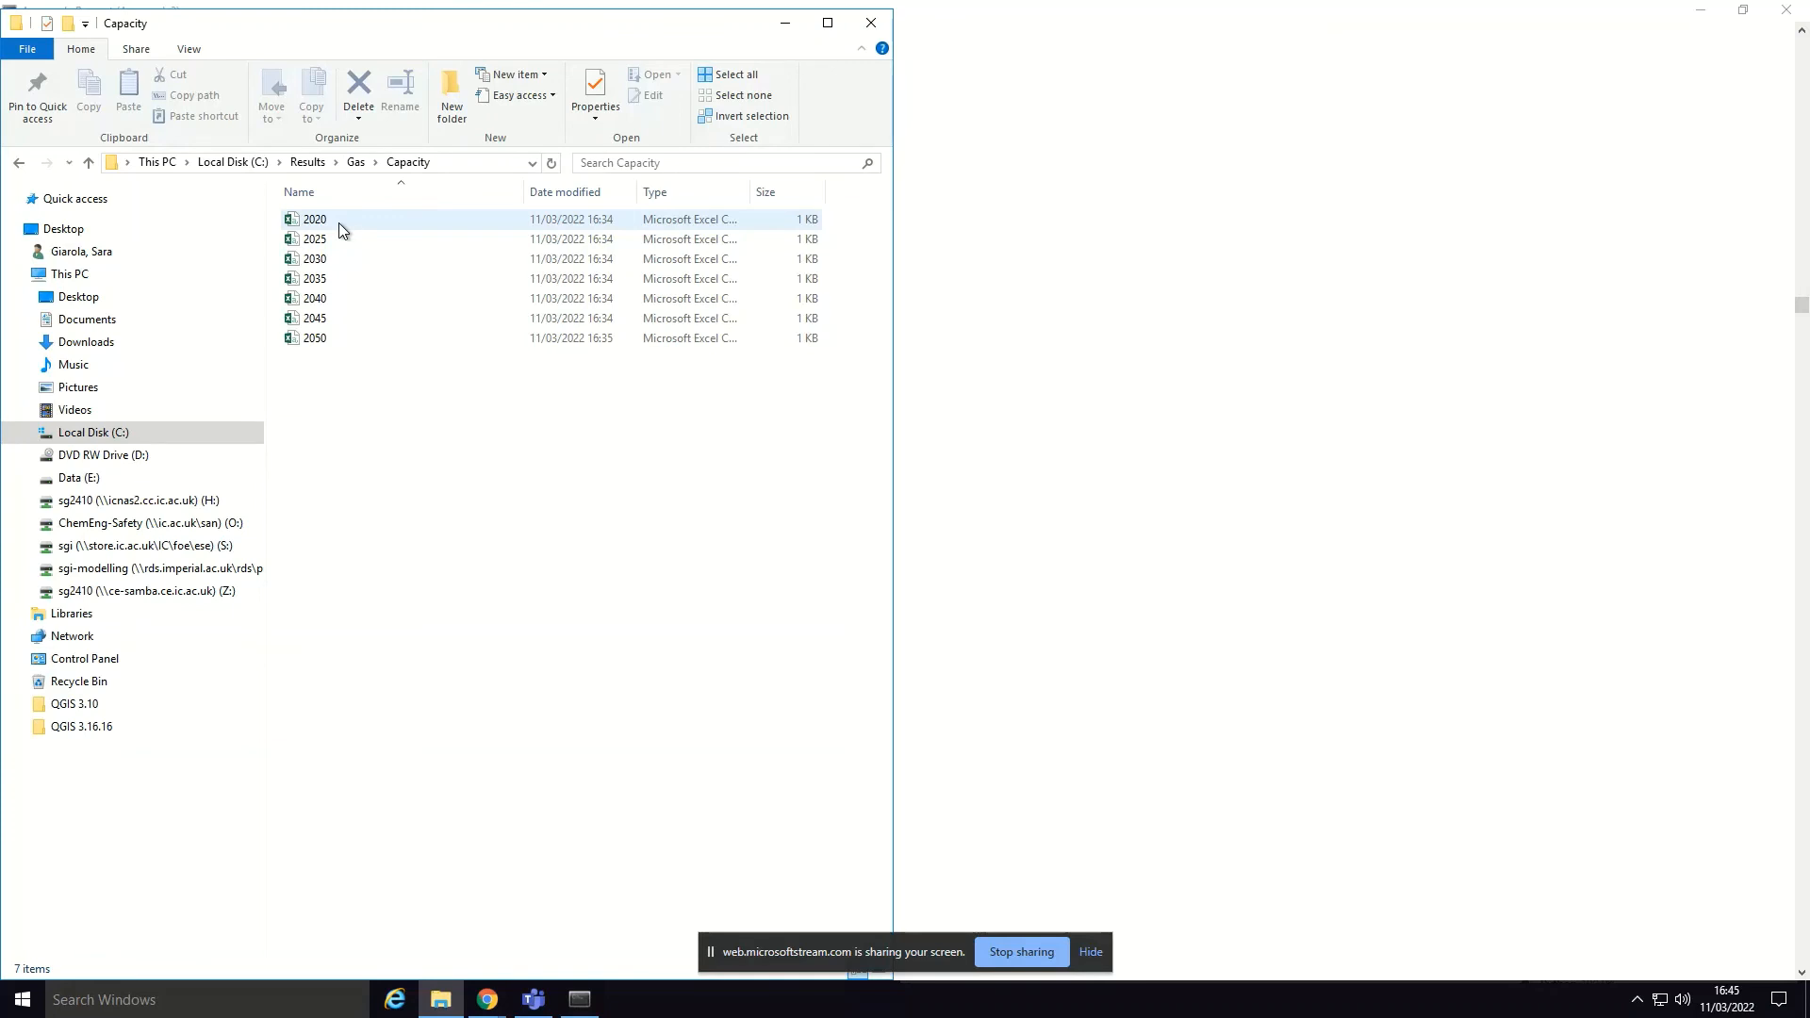
{"action": "left_click", "coordinate": [323, 166]}
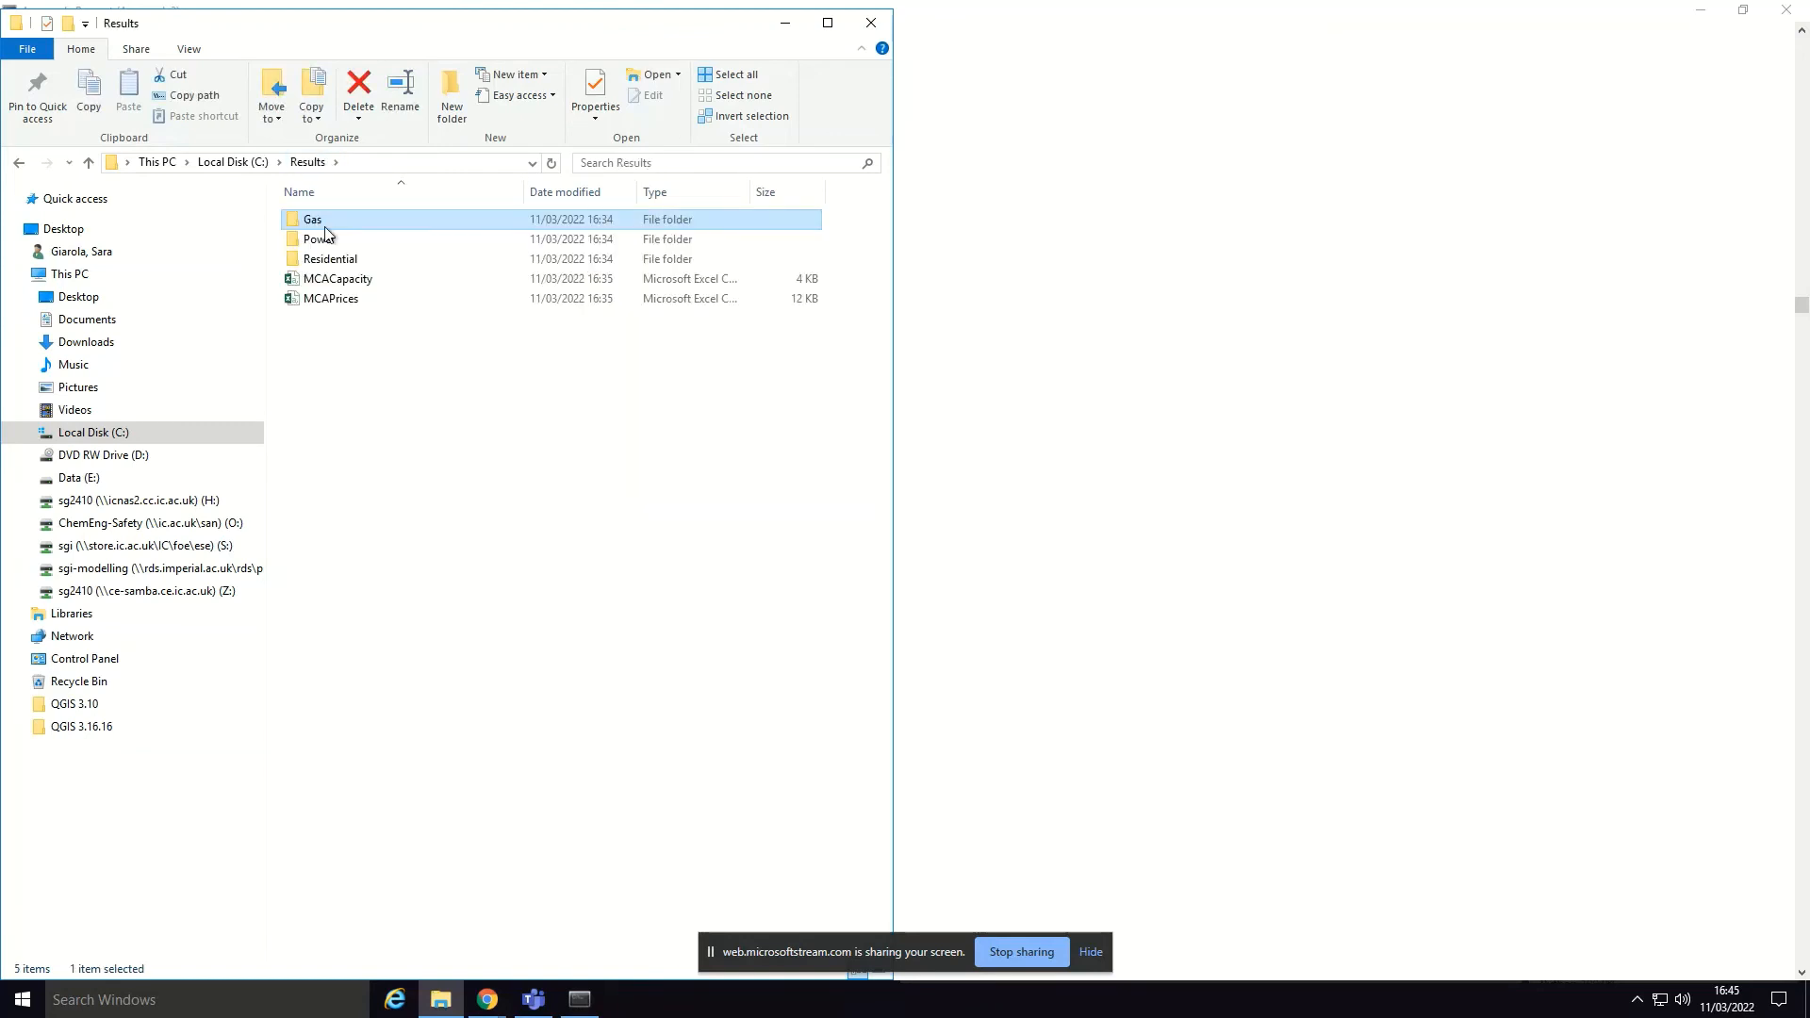
Step: Open MCAPrices in Excel, widen the timeslice column to examine the prices, and close the file without saving
{"action": "double_click", "coordinate": [351, 302]}
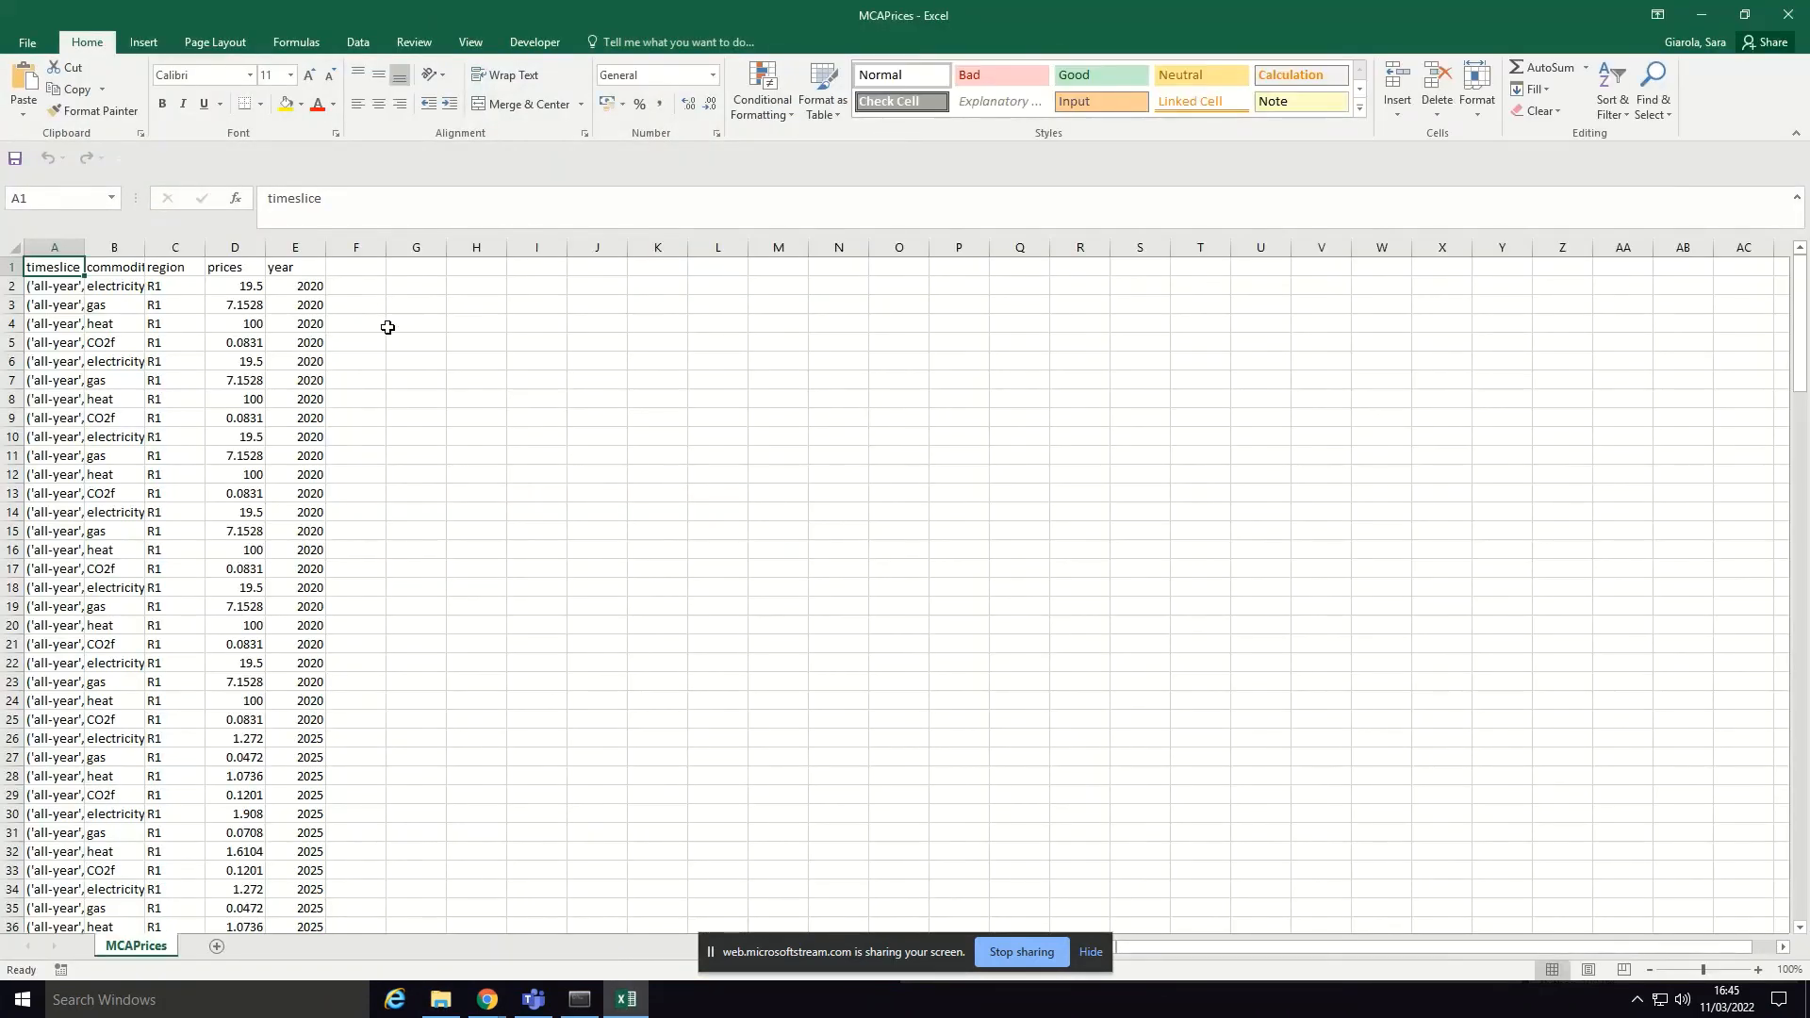
{"action": "left_click", "coordinate": [90, 245]}
{"action": "double_click", "coordinate": [91, 245]}
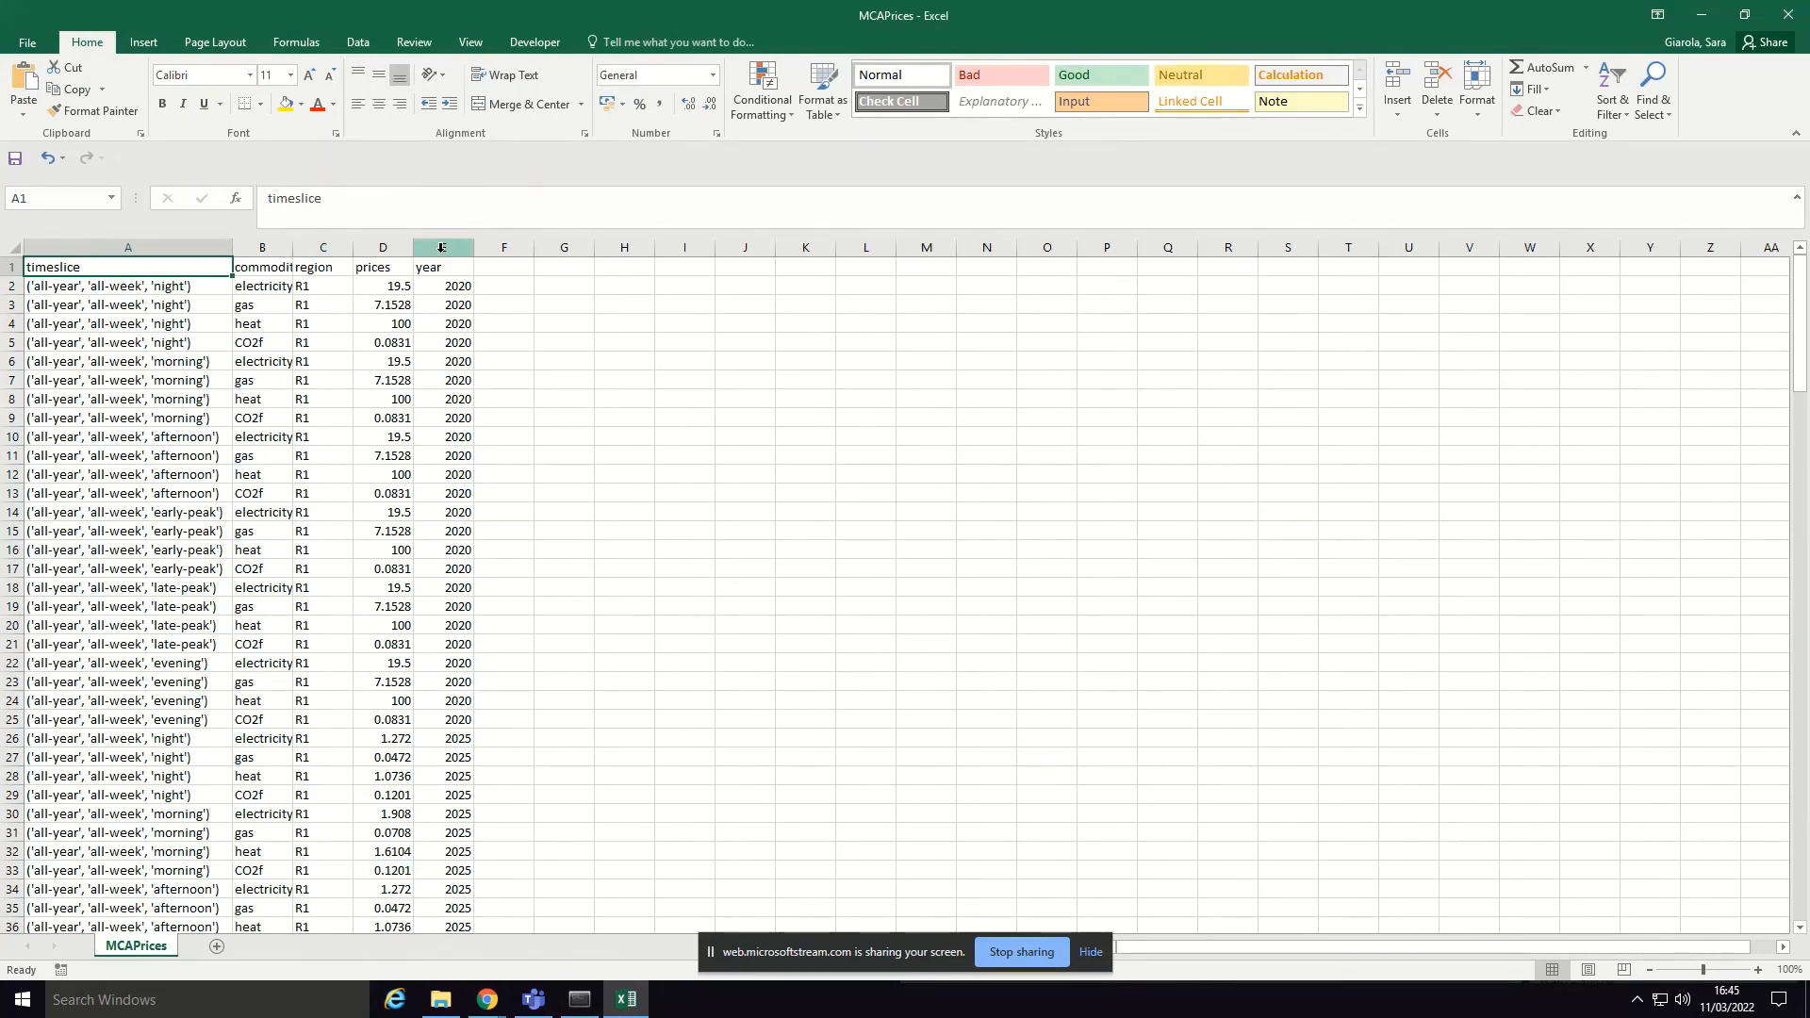
{"action": "left_click", "coordinate": [189, 287]}
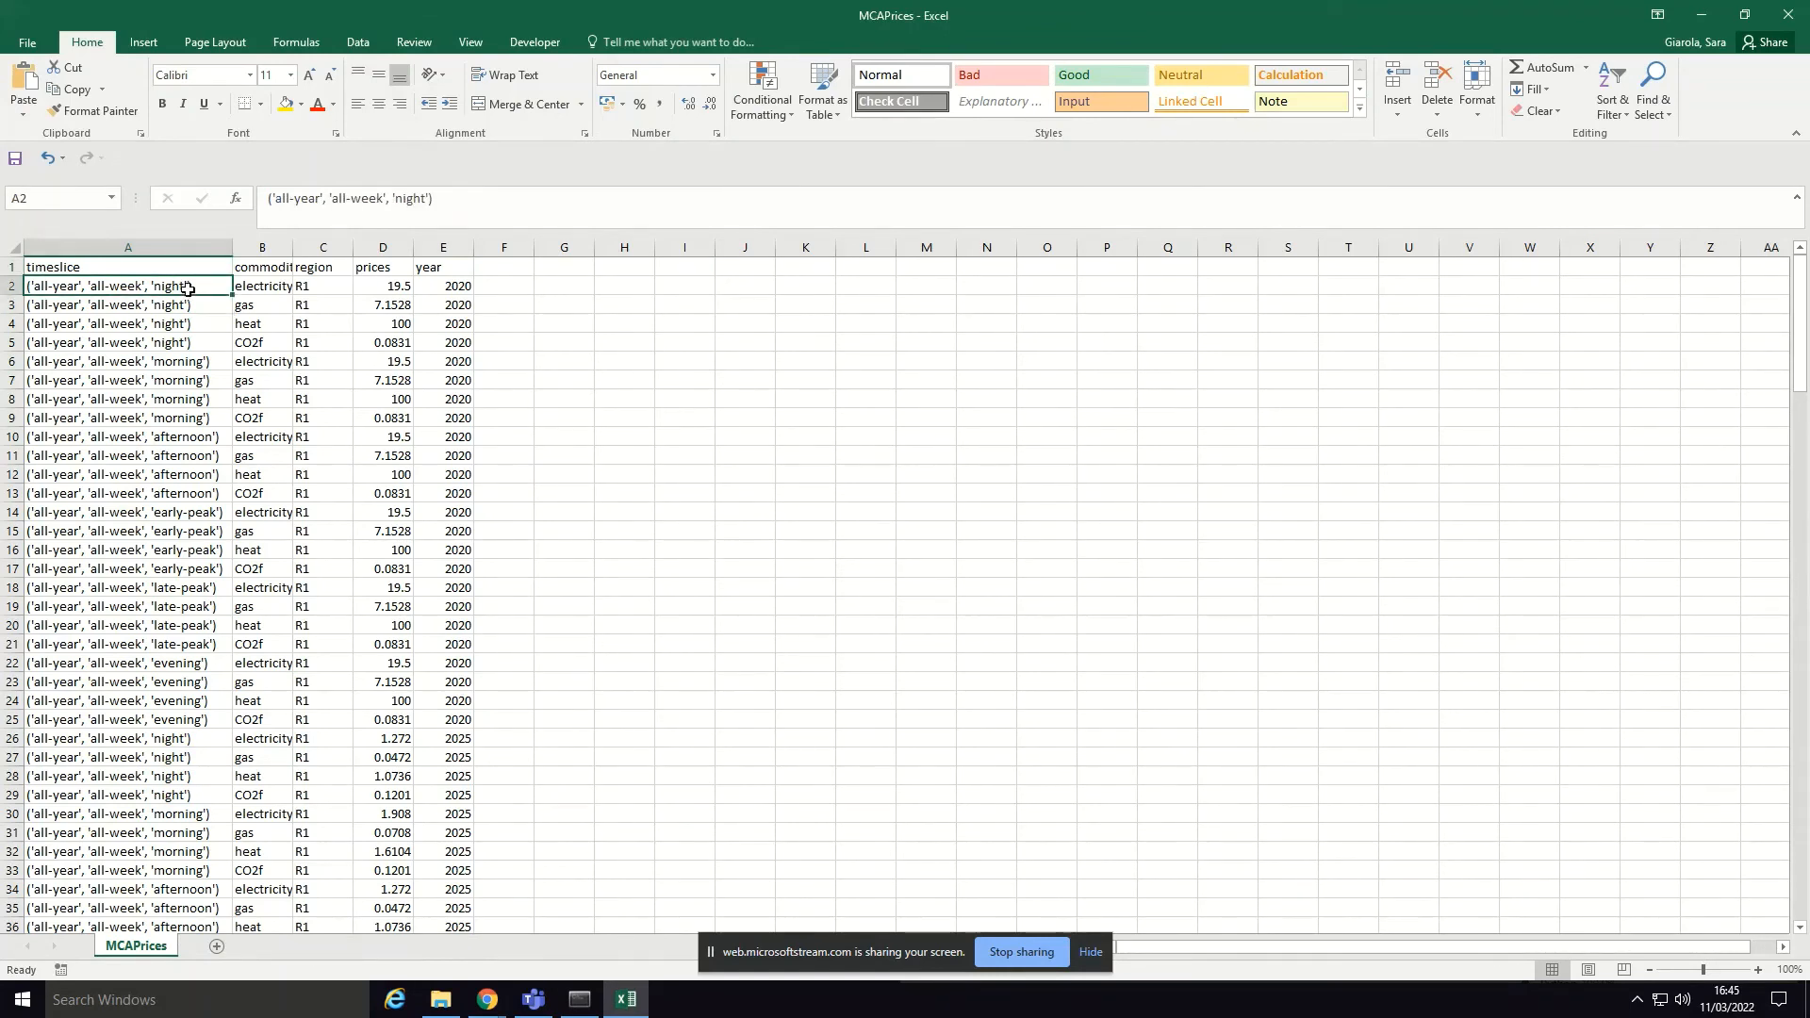
{"action": "mouse_move", "coordinate": [188, 288]}
{"action": "left_mouse_down"}
{"action": "mouse_move", "coordinate": [189, 323]}
{"action": "mouse_move", "coordinate": [204, 286]}
{"action": "left_mouse_up"}
{"action": "left_click", "coordinate": [1794, 14]}
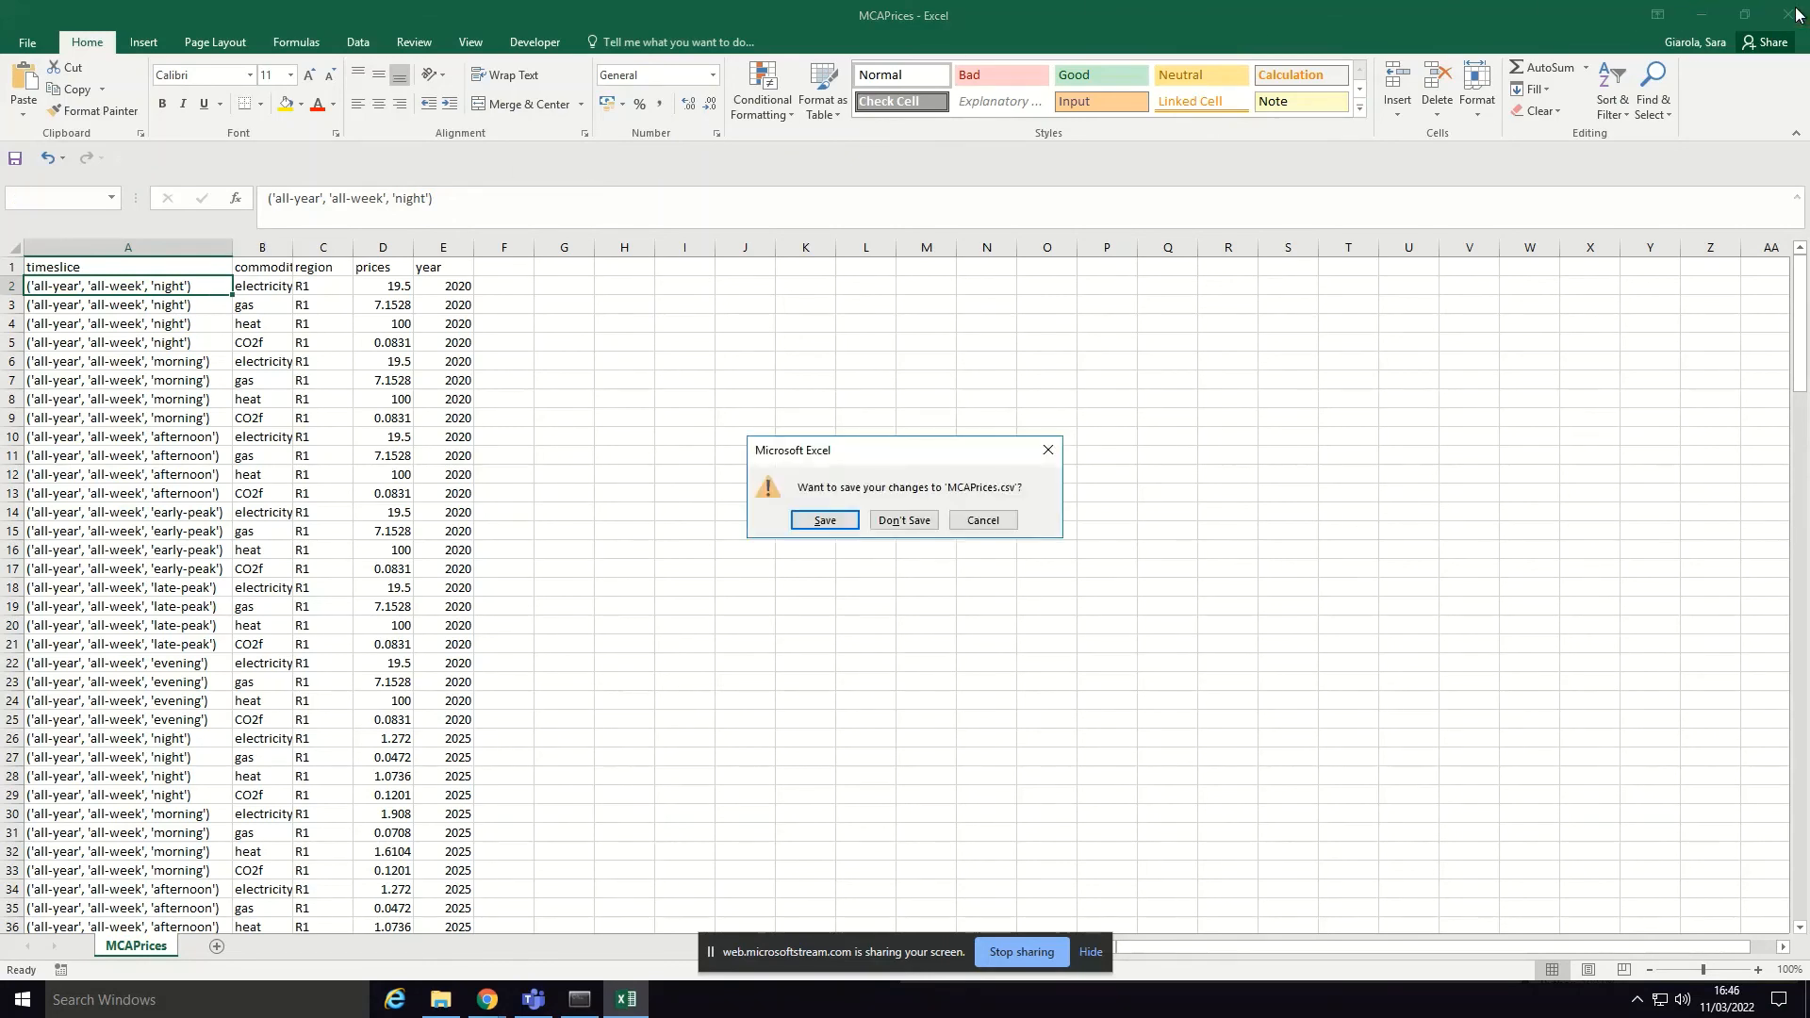
{"action": "left_click", "coordinate": [934, 515]}
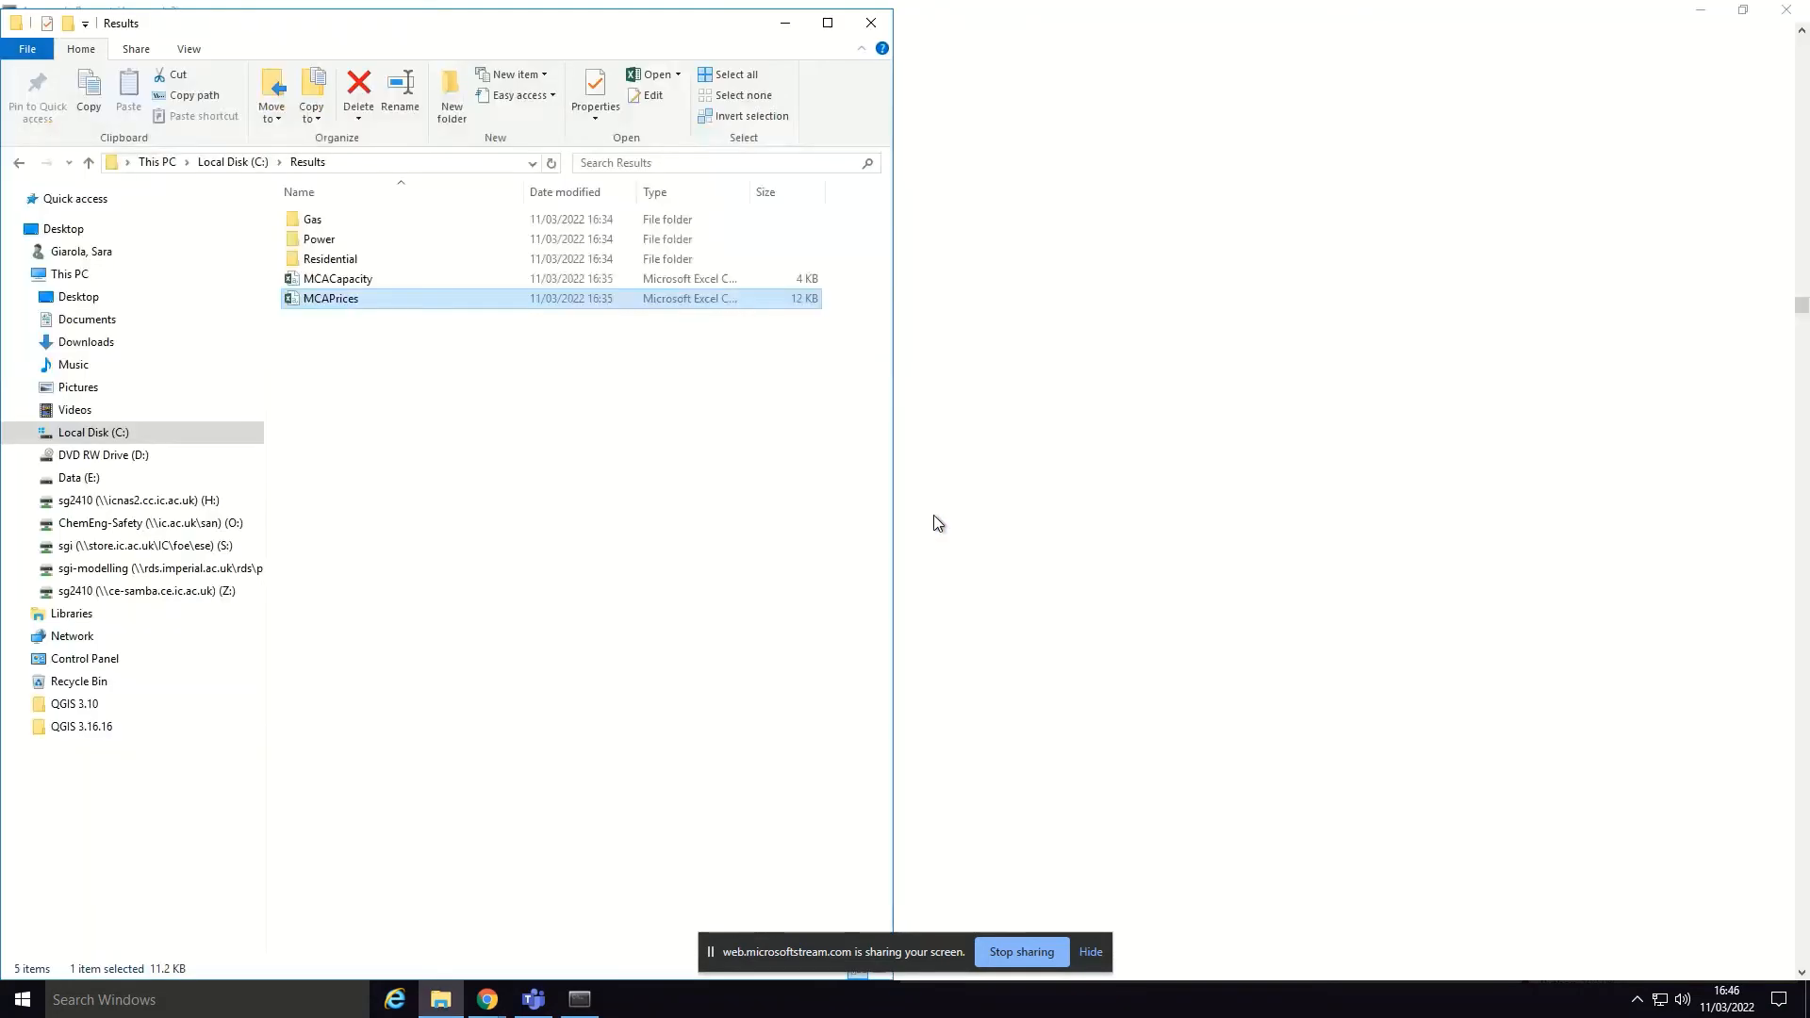
Step: Open MCACapacity in Excel and create a PivotTable from columns A to H at cell J1 of the existing worksheet
{"action": "double_click", "coordinate": [386, 277]}
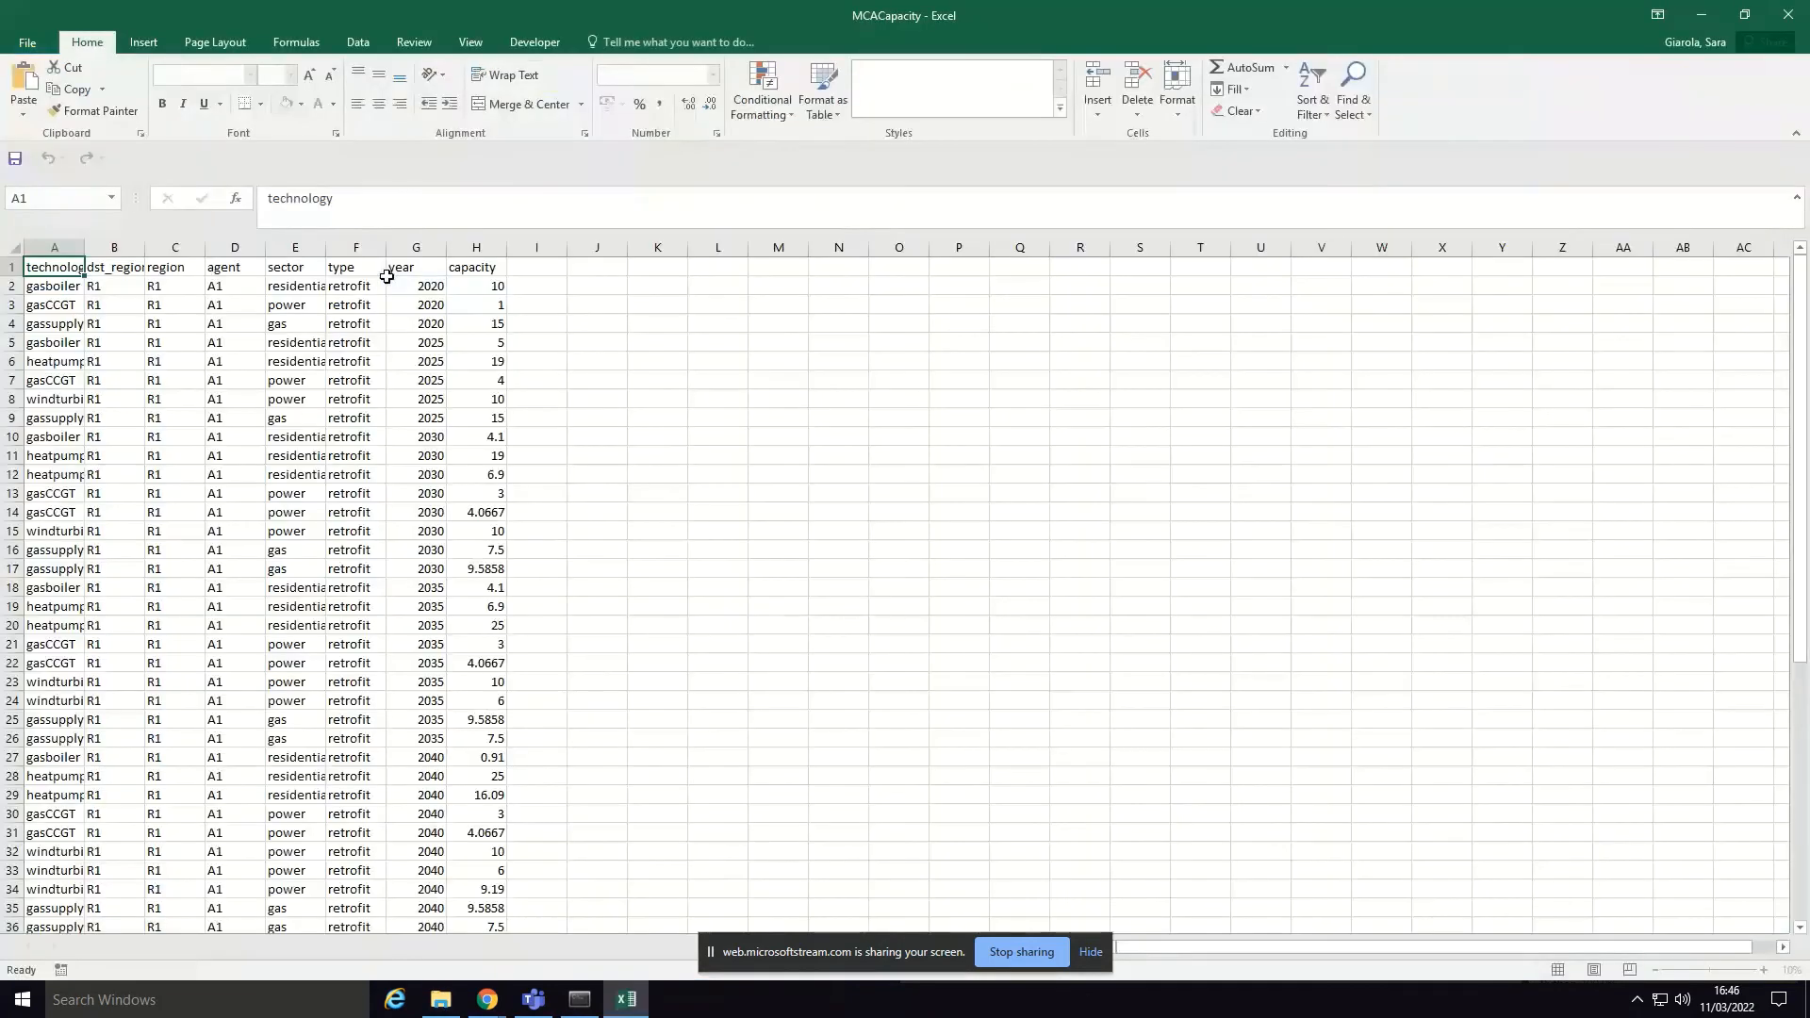
{"action": "left_click", "coordinate": [488, 362]}
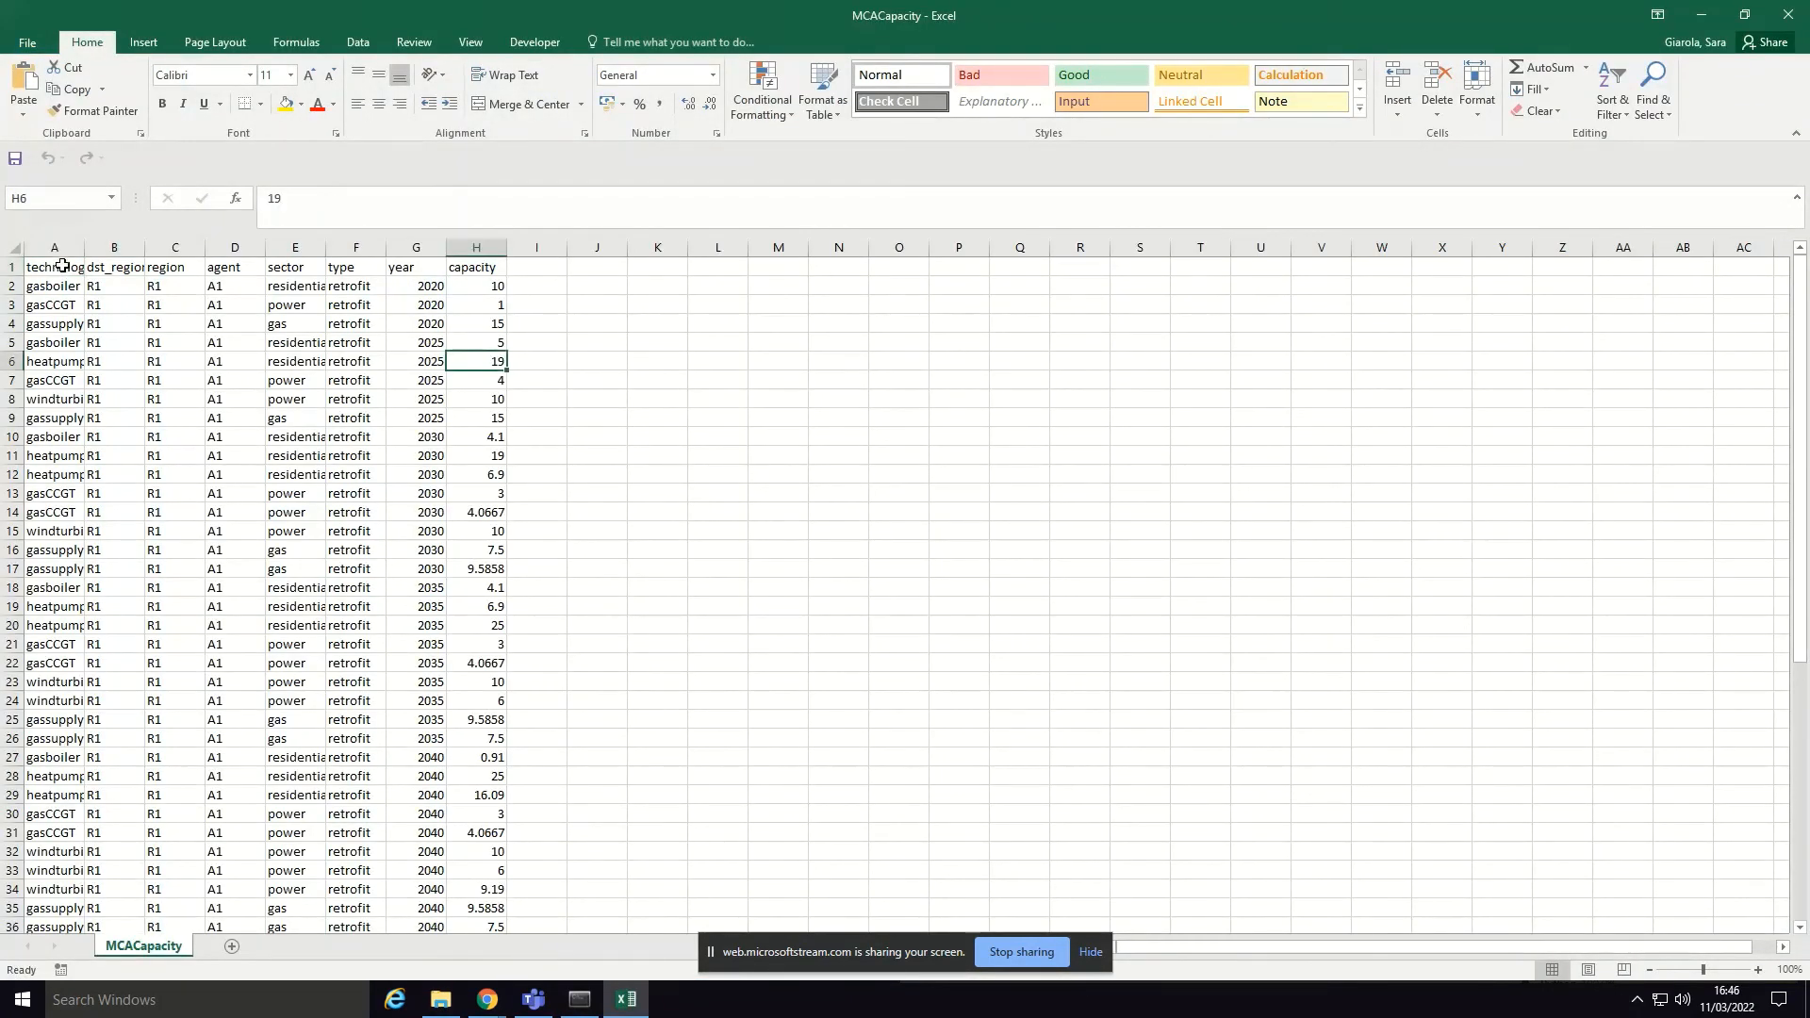
{"action": "left_click_drag", "start_coordinate": [56, 247], "coordinate": [497, 302]}
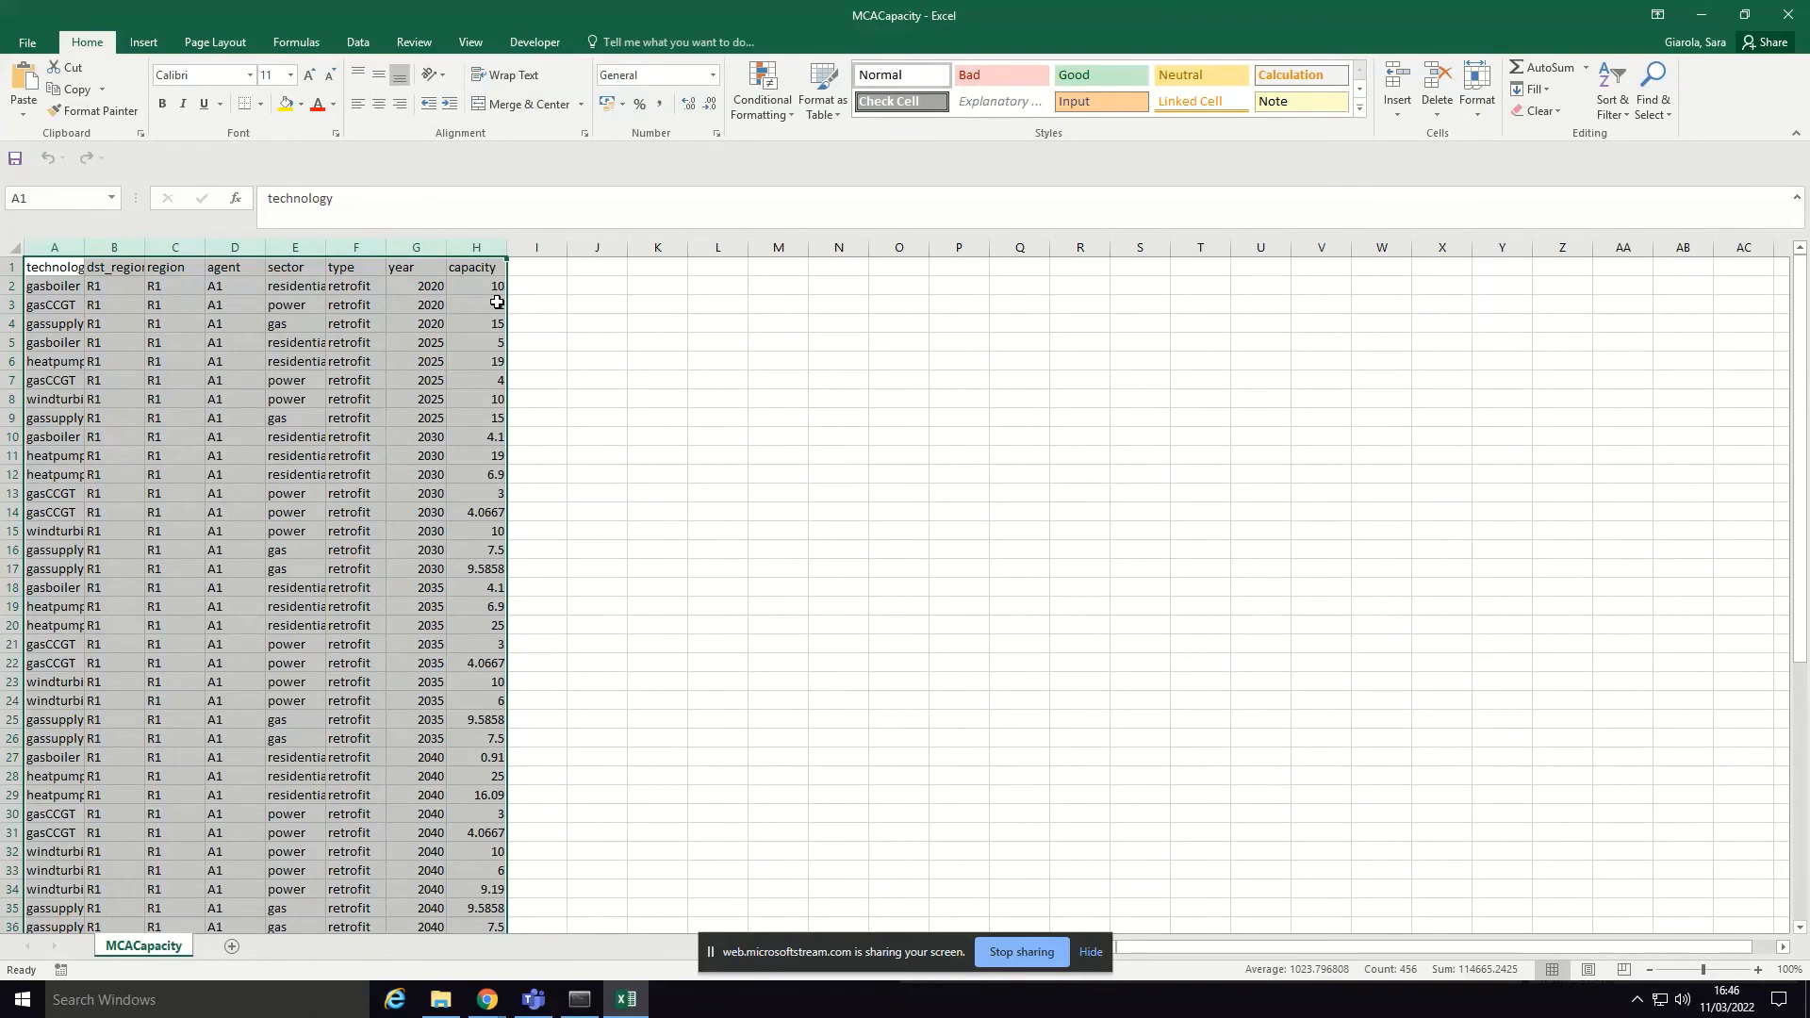
{"action": "left_click", "coordinate": [144, 44]}
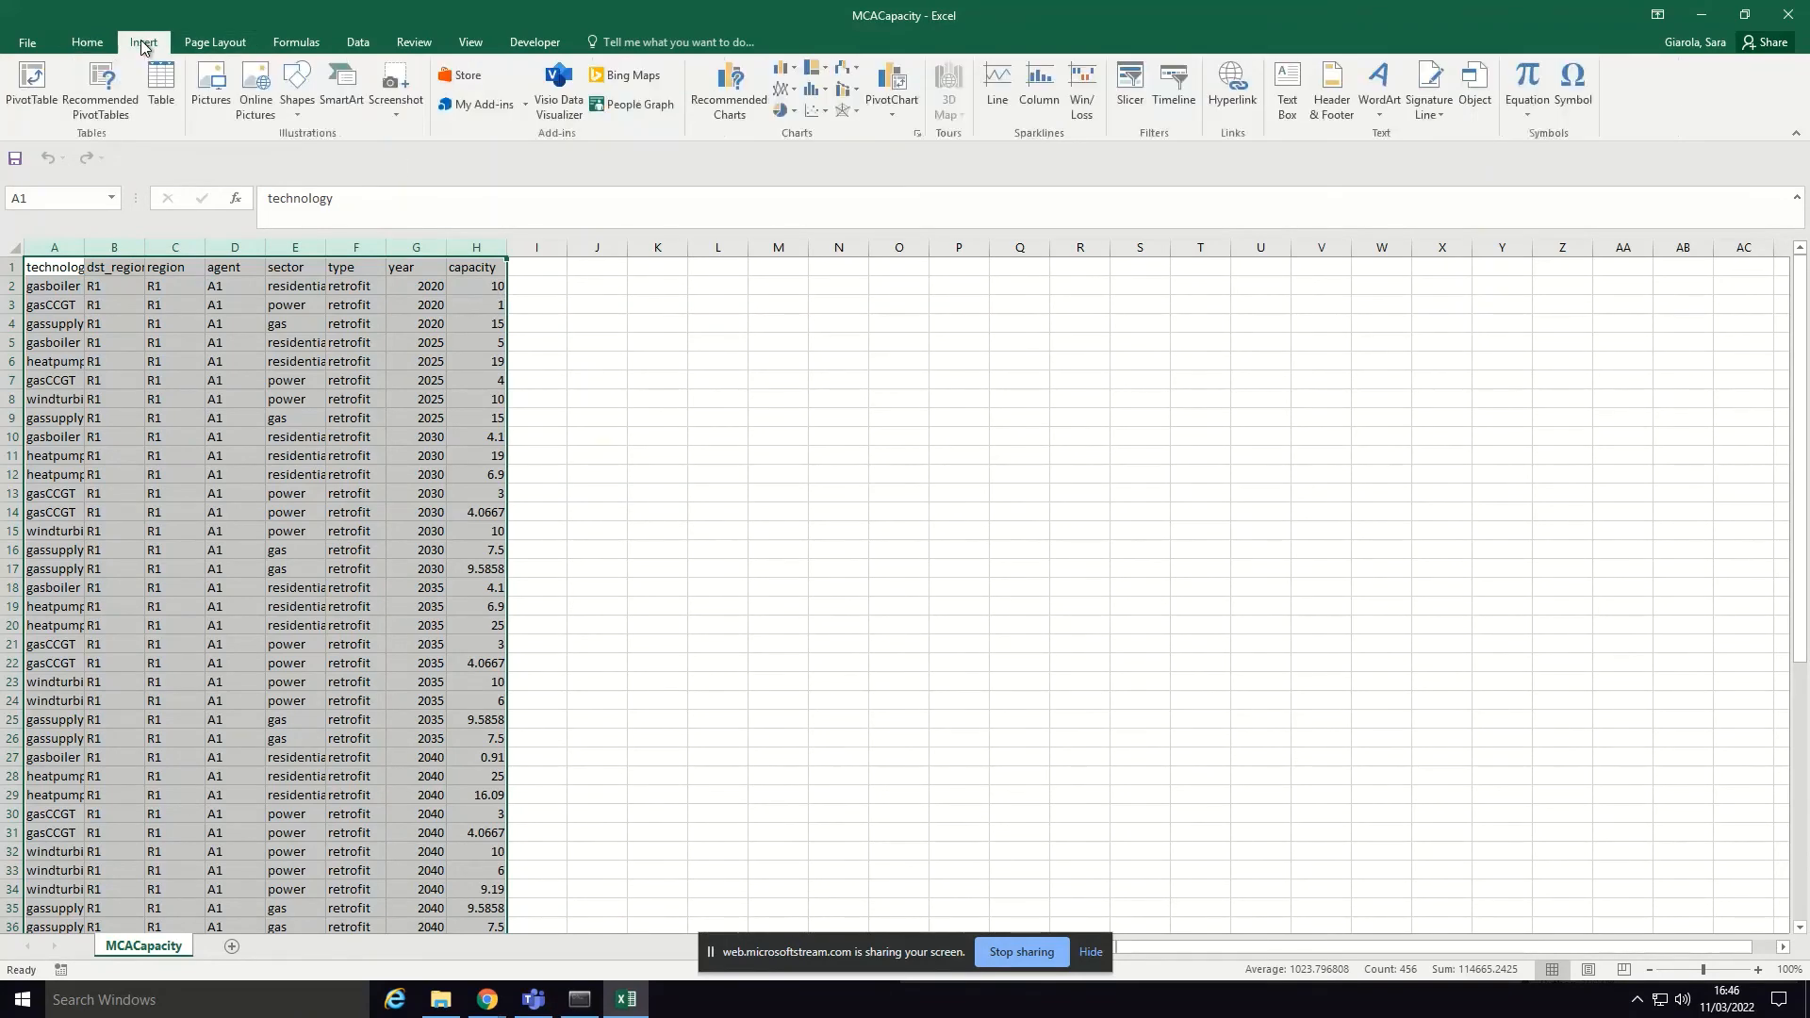
{"action": "left_click", "coordinate": [55, 111]}
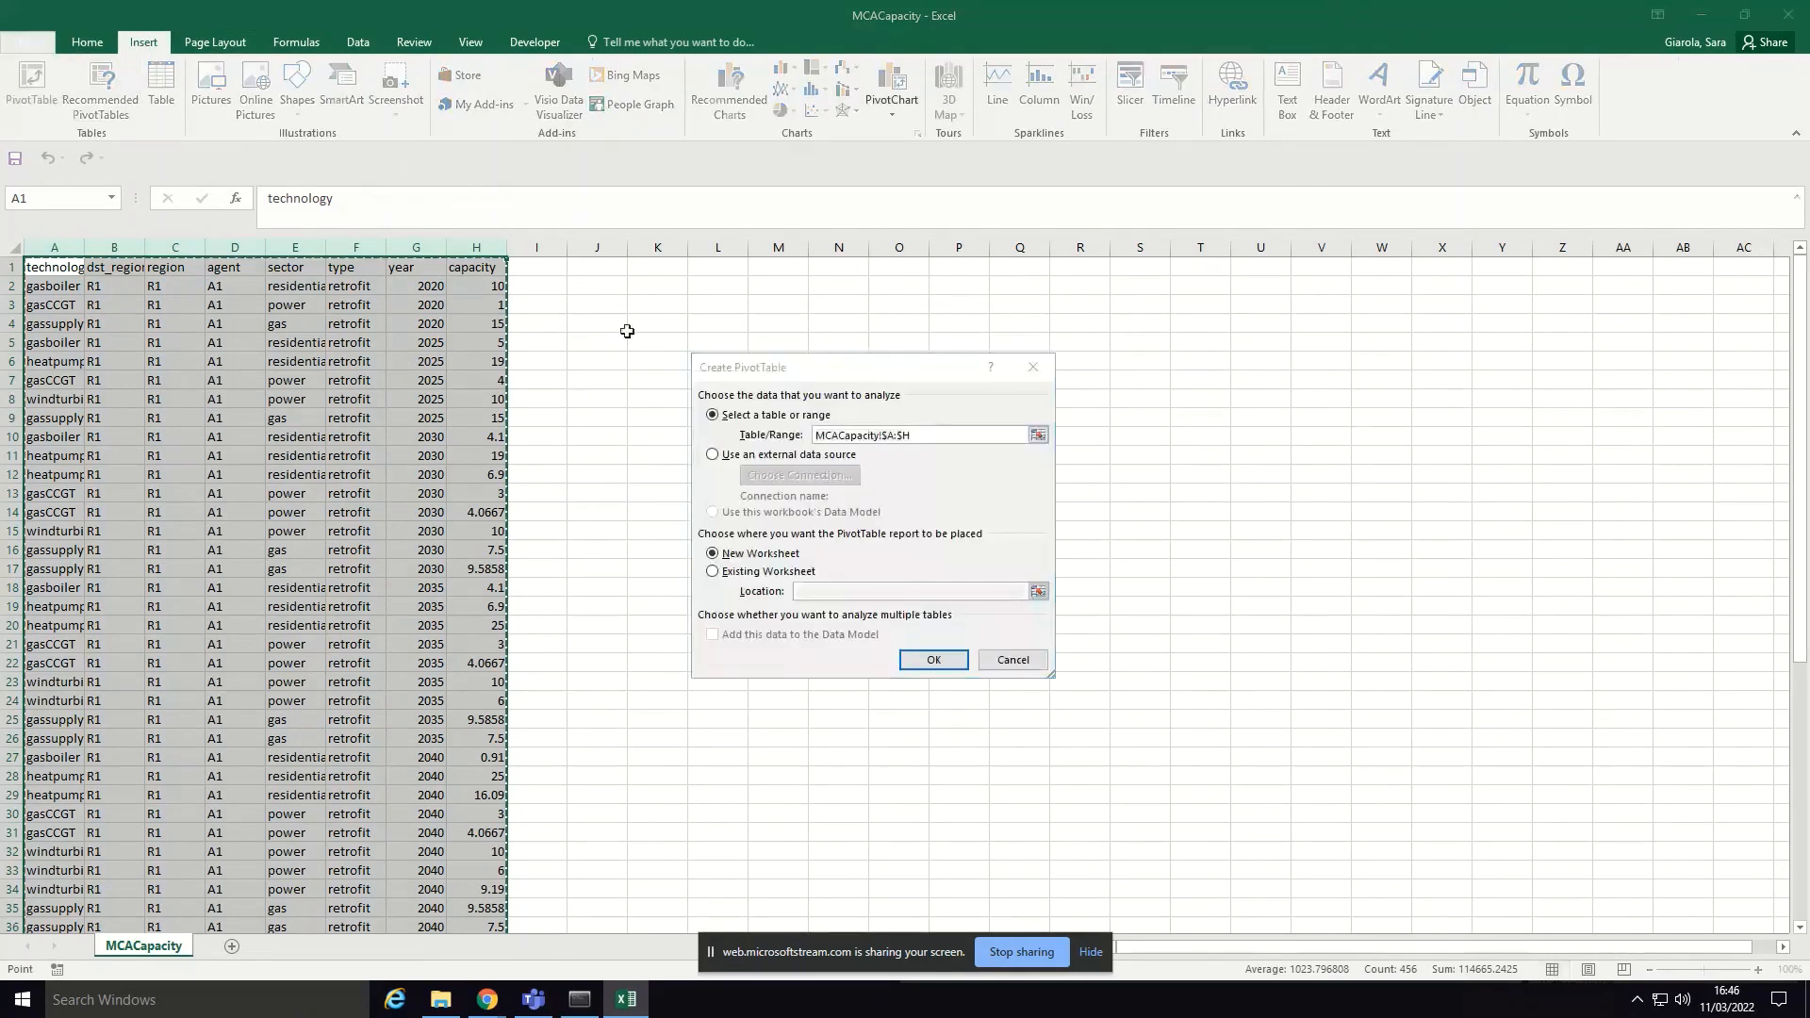
{"action": "left_click", "coordinate": [782, 572]}
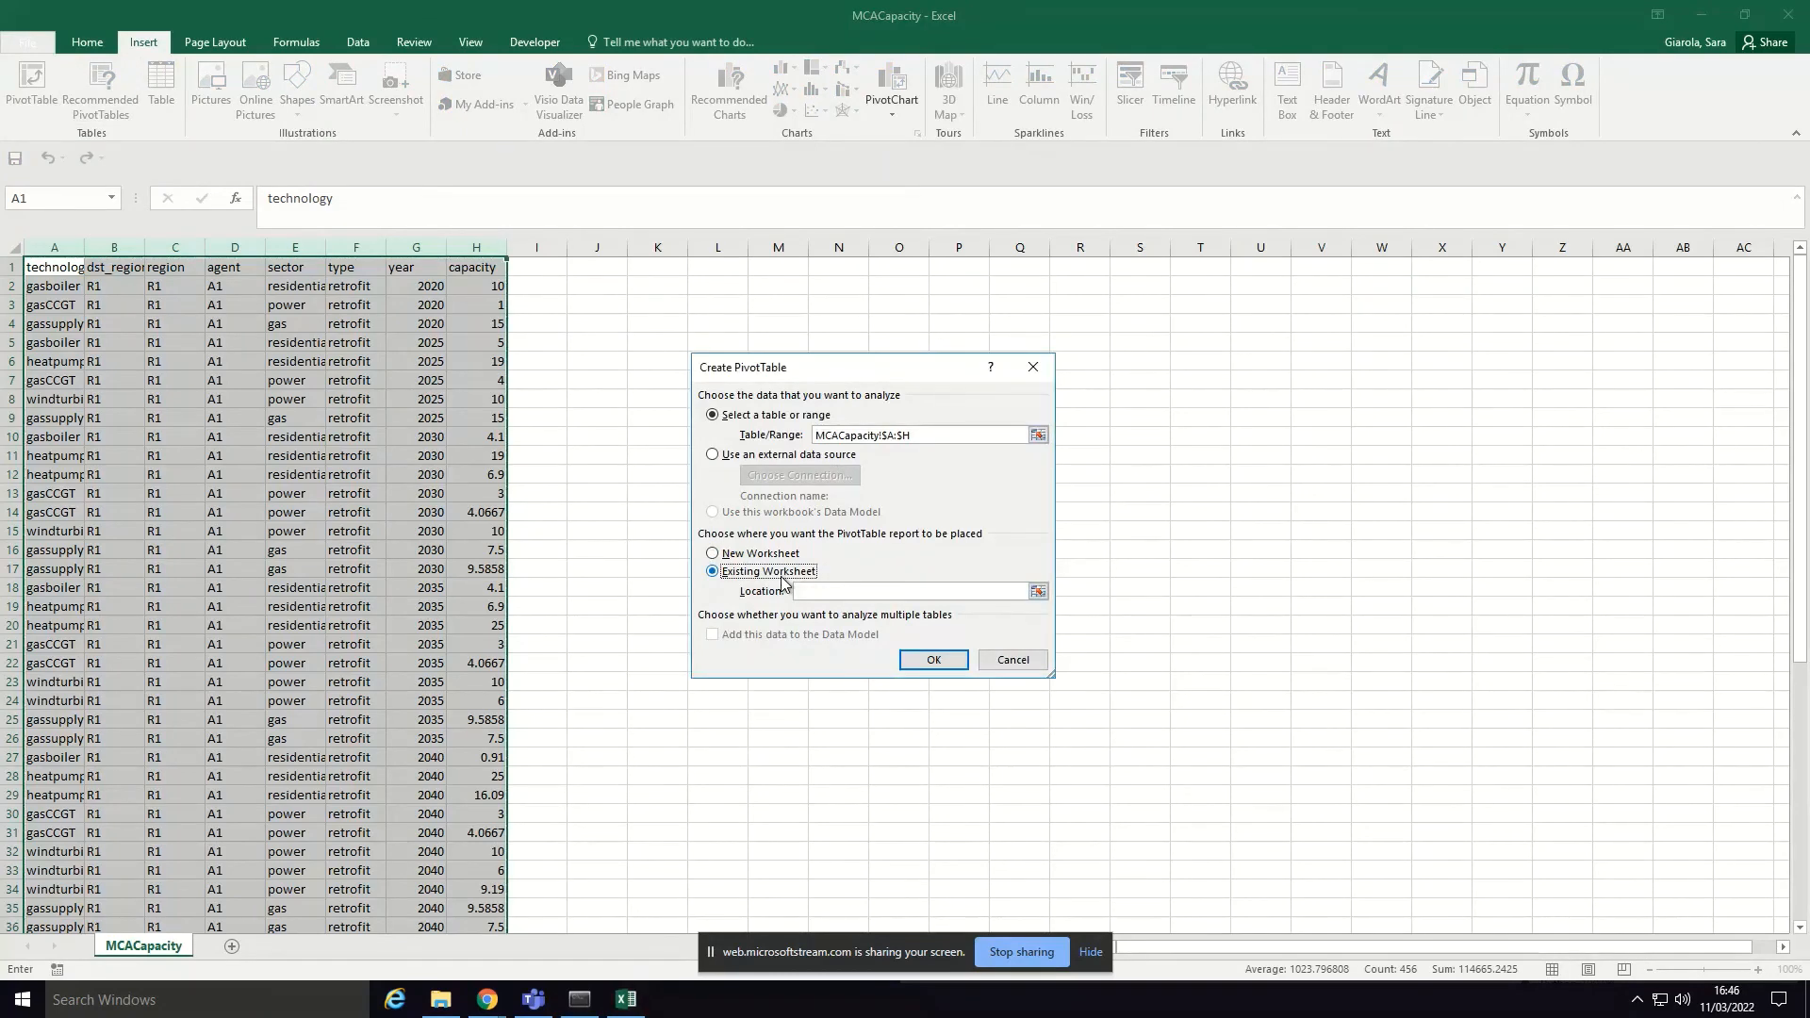
{"action": "left_click", "coordinate": [587, 262]}
{"action": "left_click", "coordinate": [933, 659]}
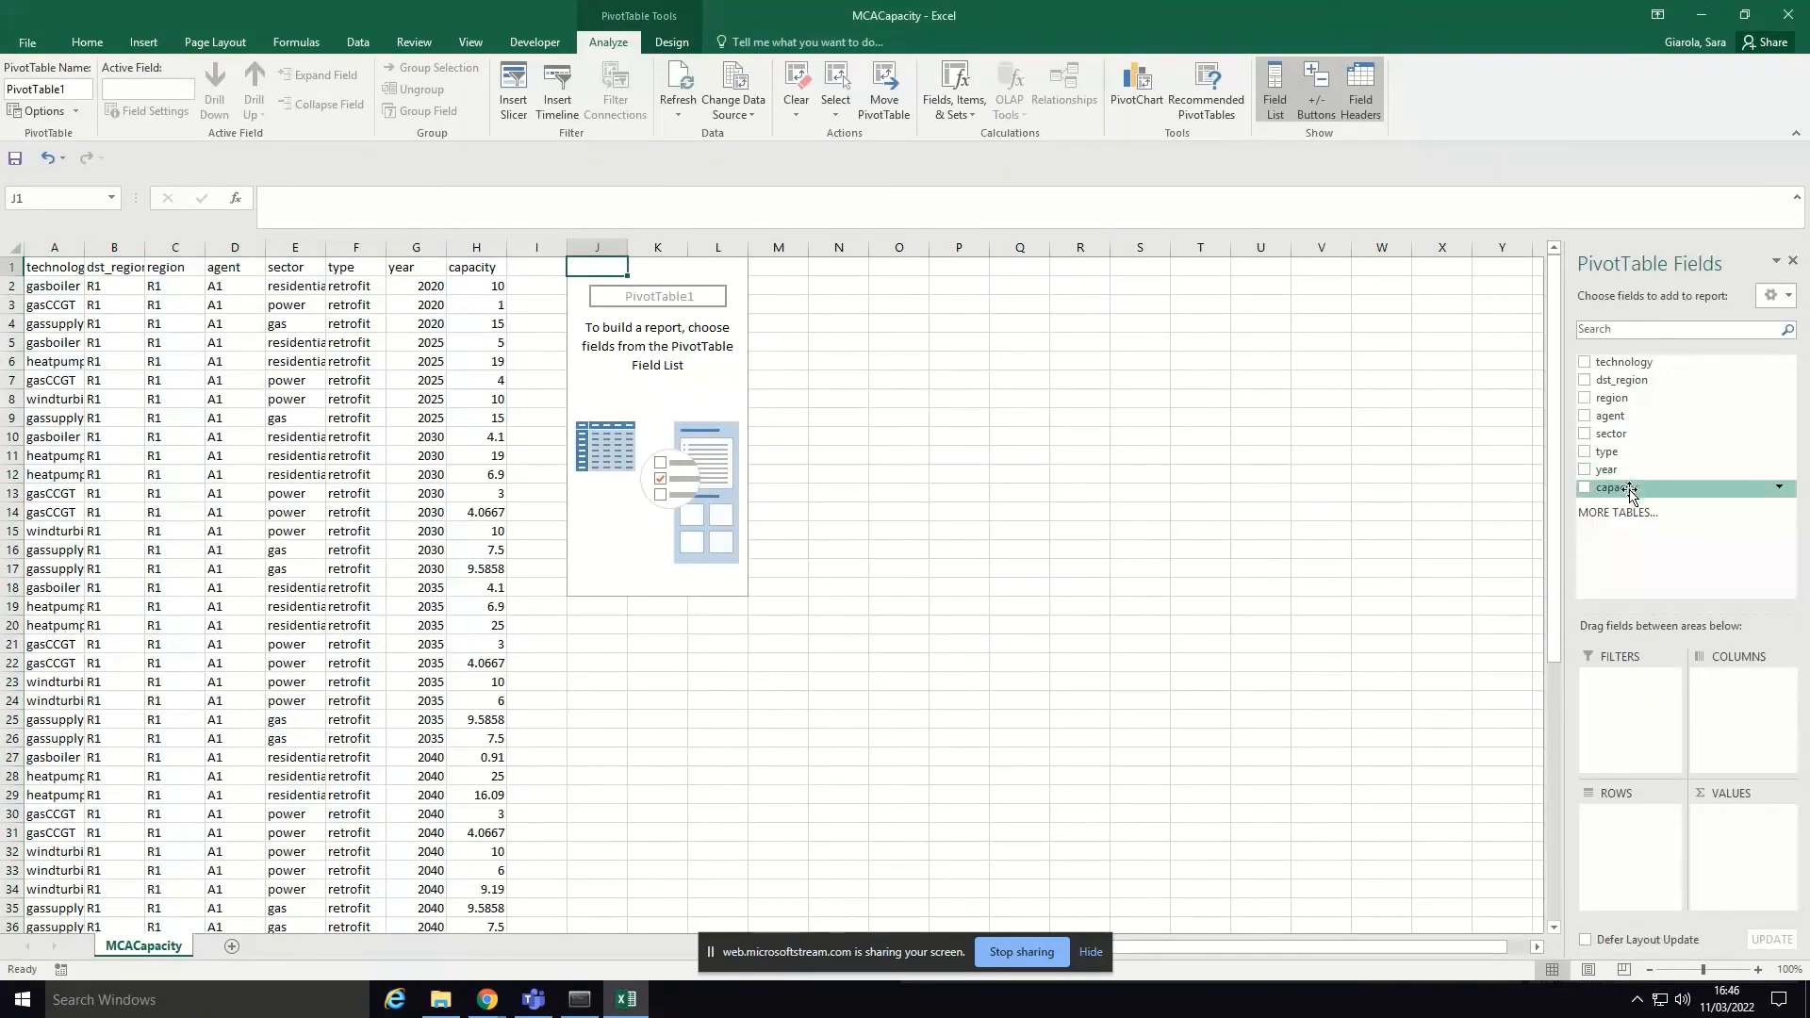
Step: Lay out the PivotTable with capacity as values, year as rows, technology as columns and sector as filter
{"action": "left_click_drag", "start_coordinate": [1626, 488], "coordinate": [1745, 841]}
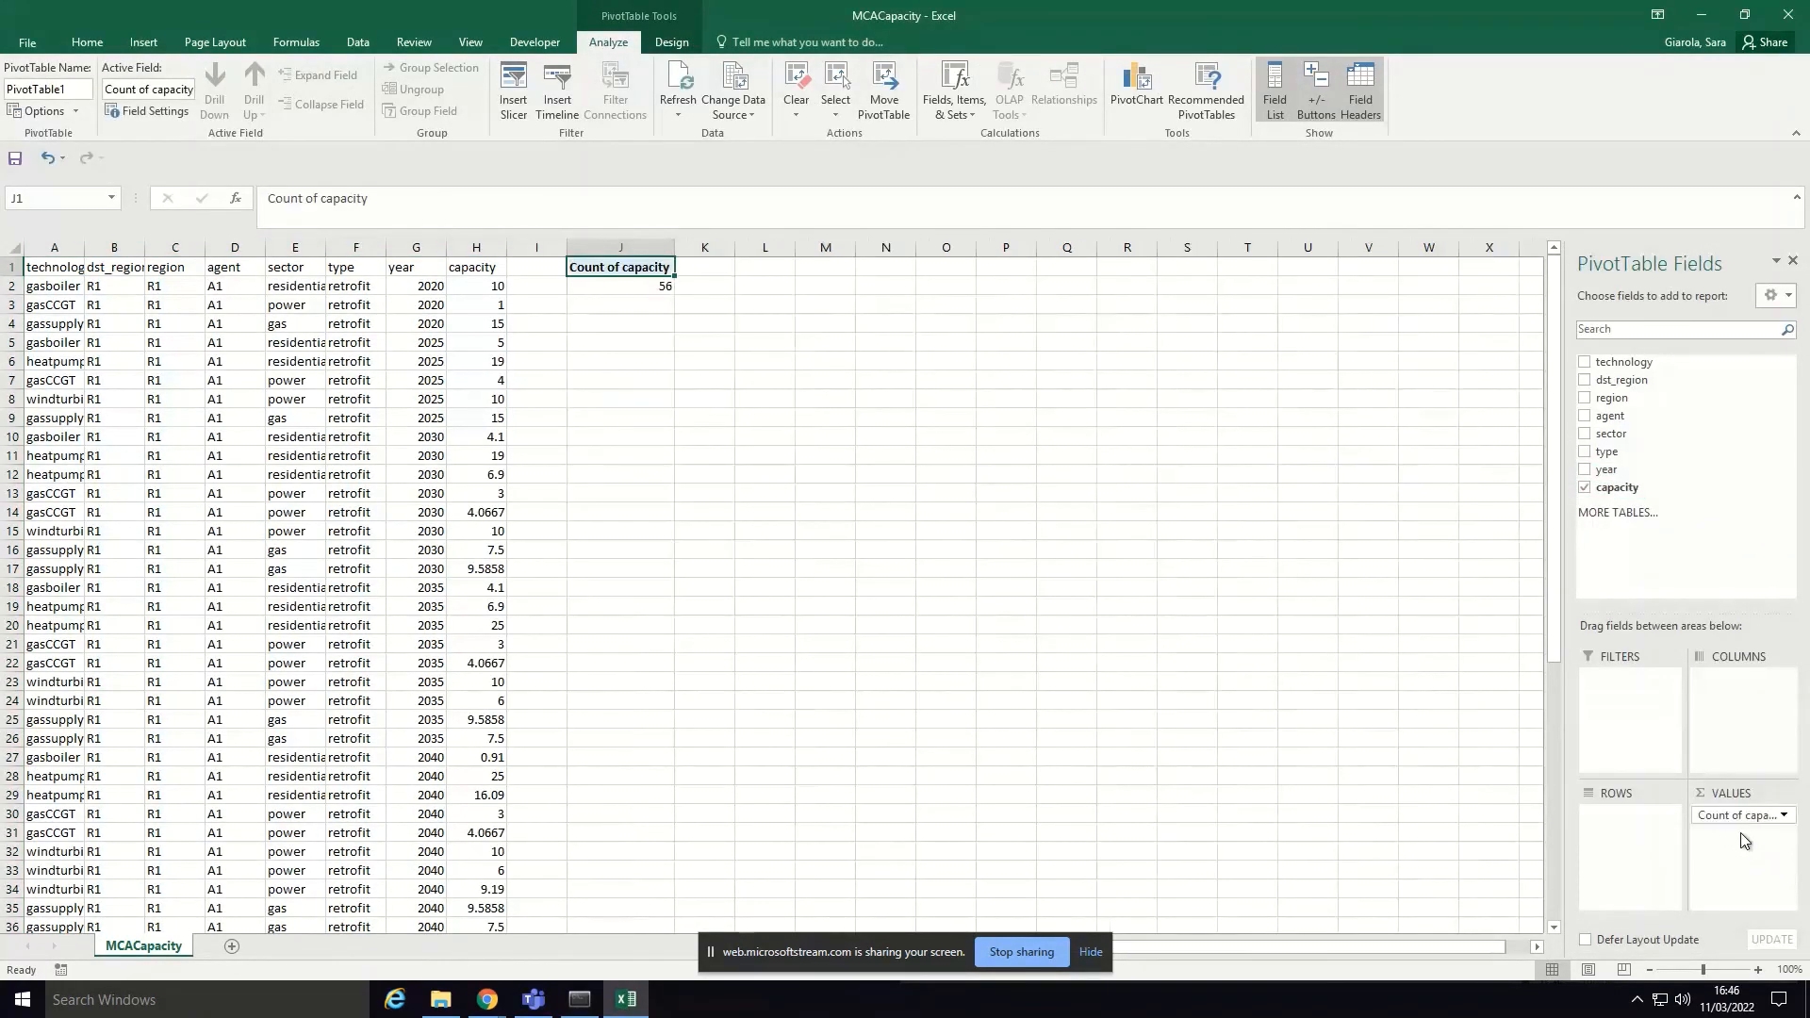
{"action": "left_click", "coordinate": [1779, 815]}
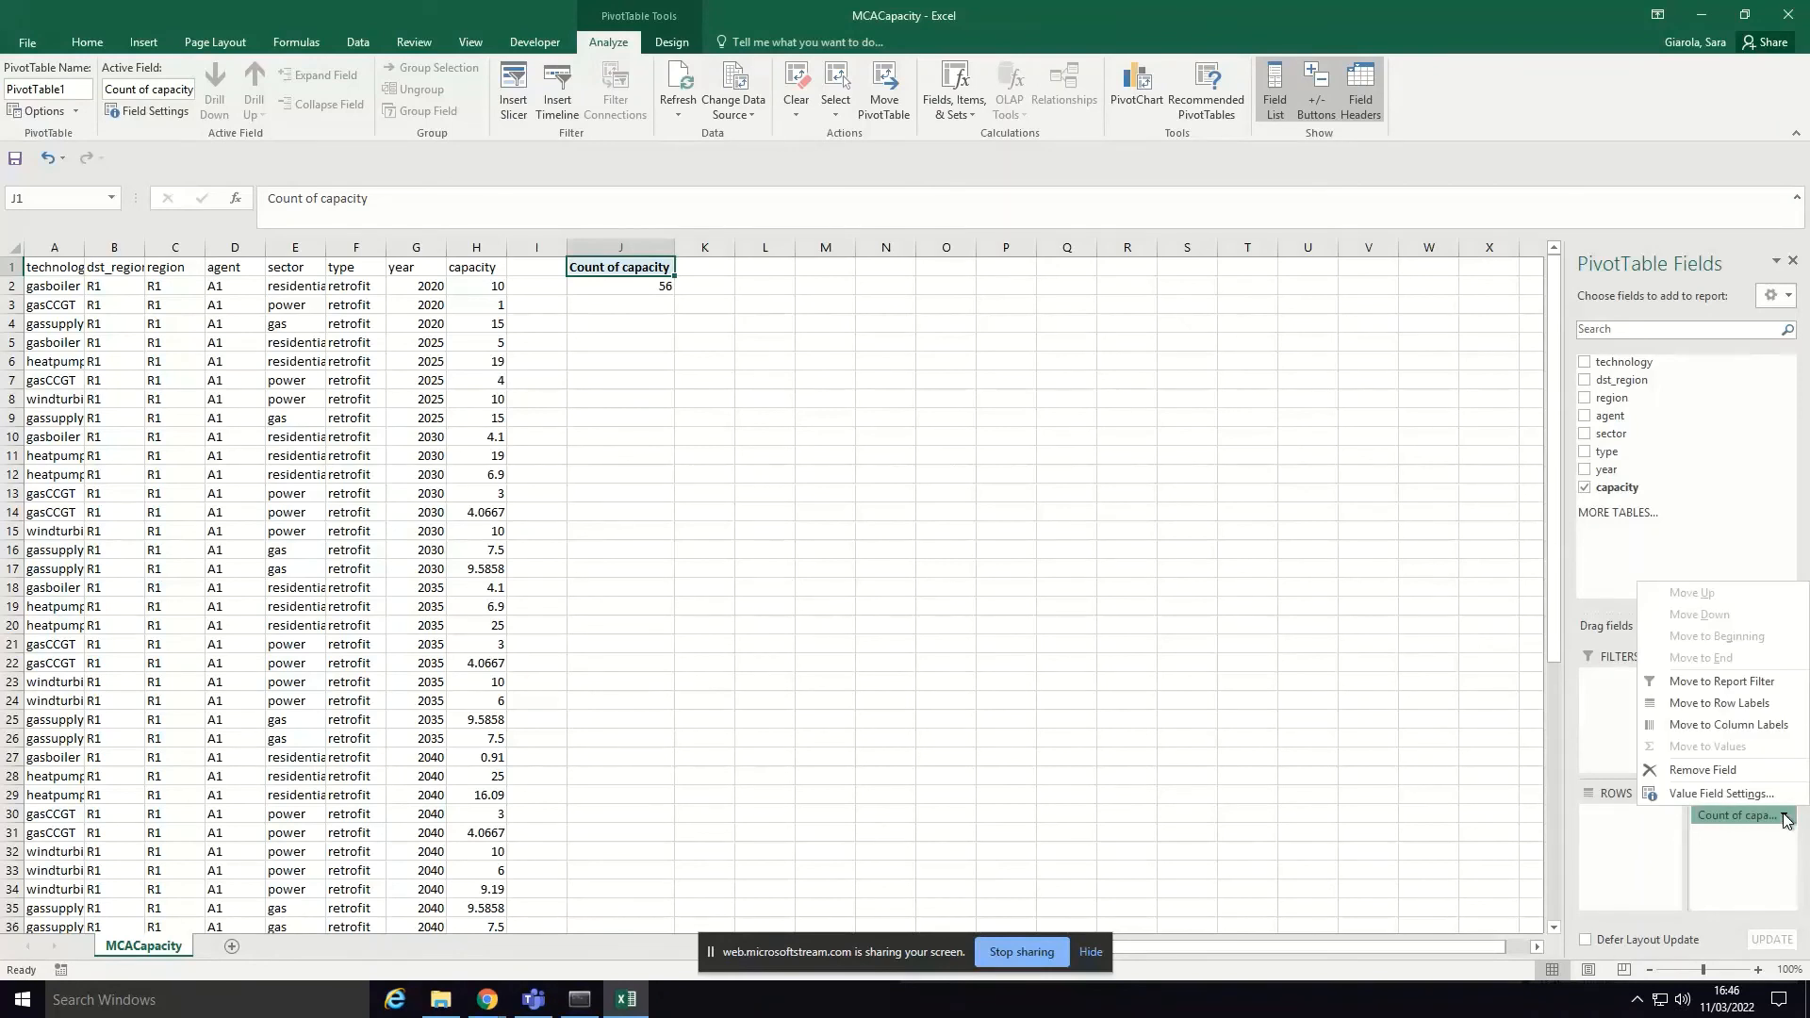
{"action": "left_click", "coordinate": [1629, 832]}
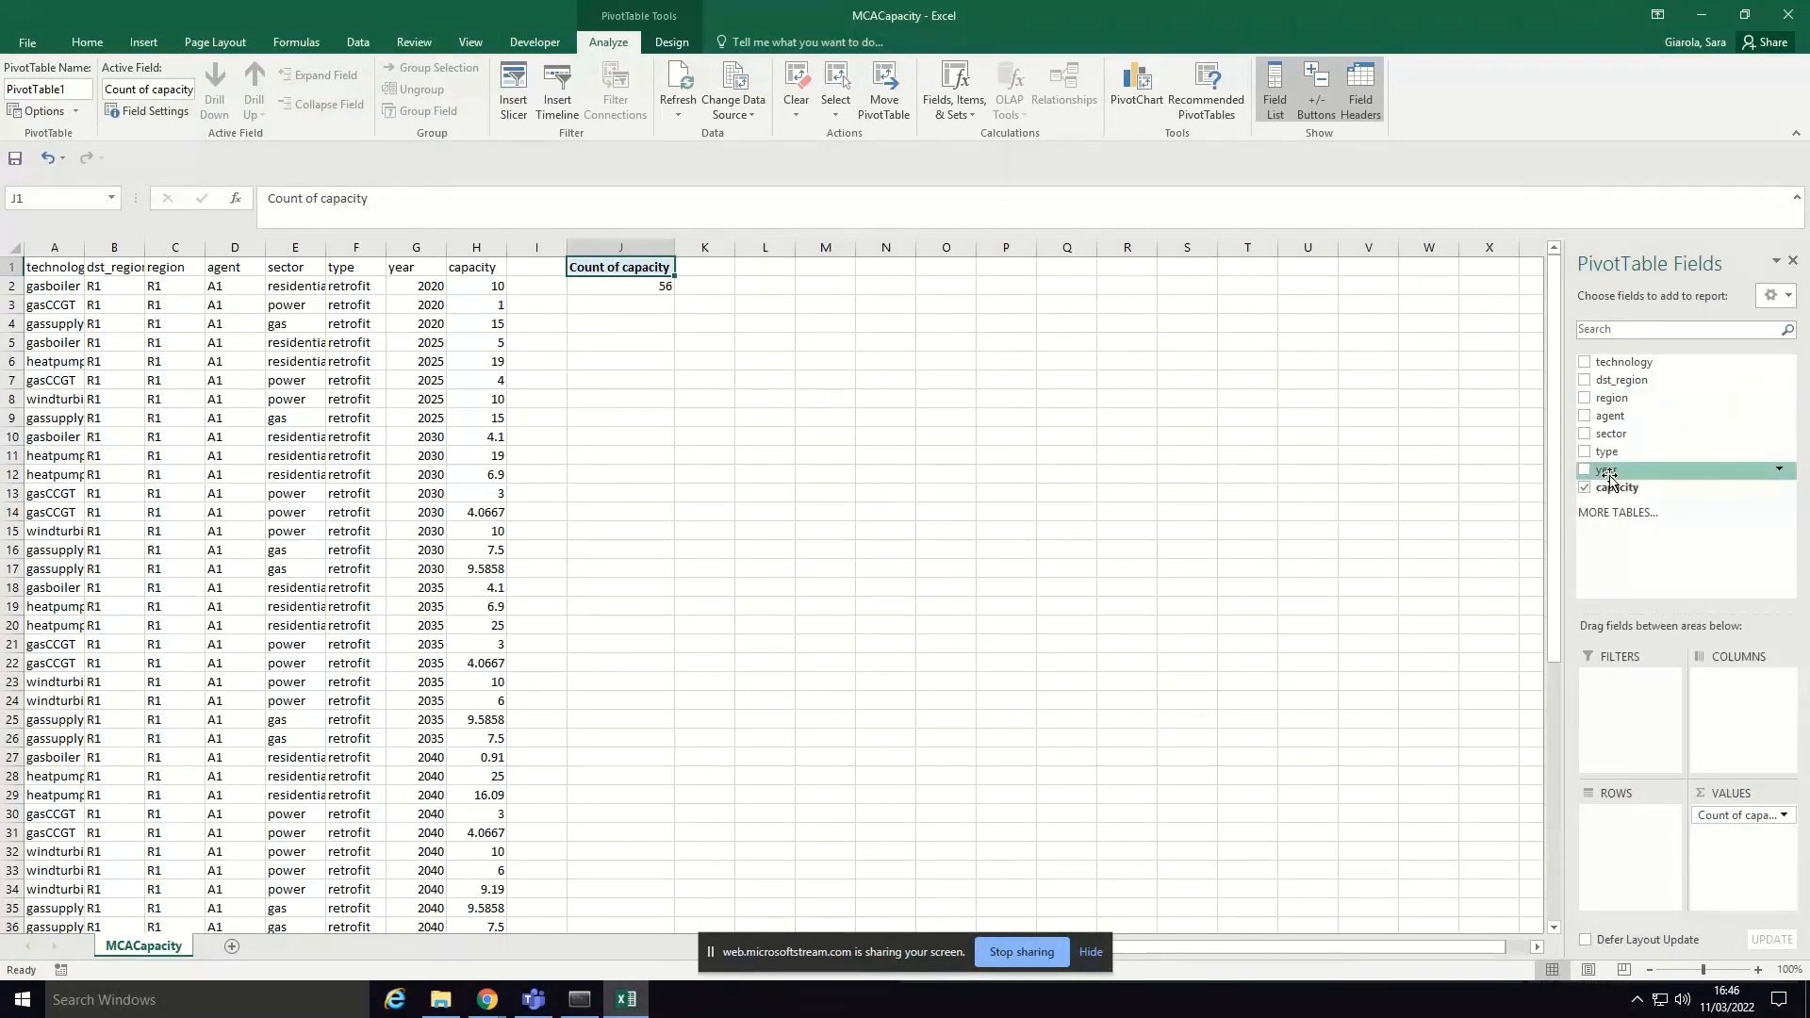
{"action": "left_click_drag", "start_coordinate": [1609, 477], "coordinate": [1640, 859]}
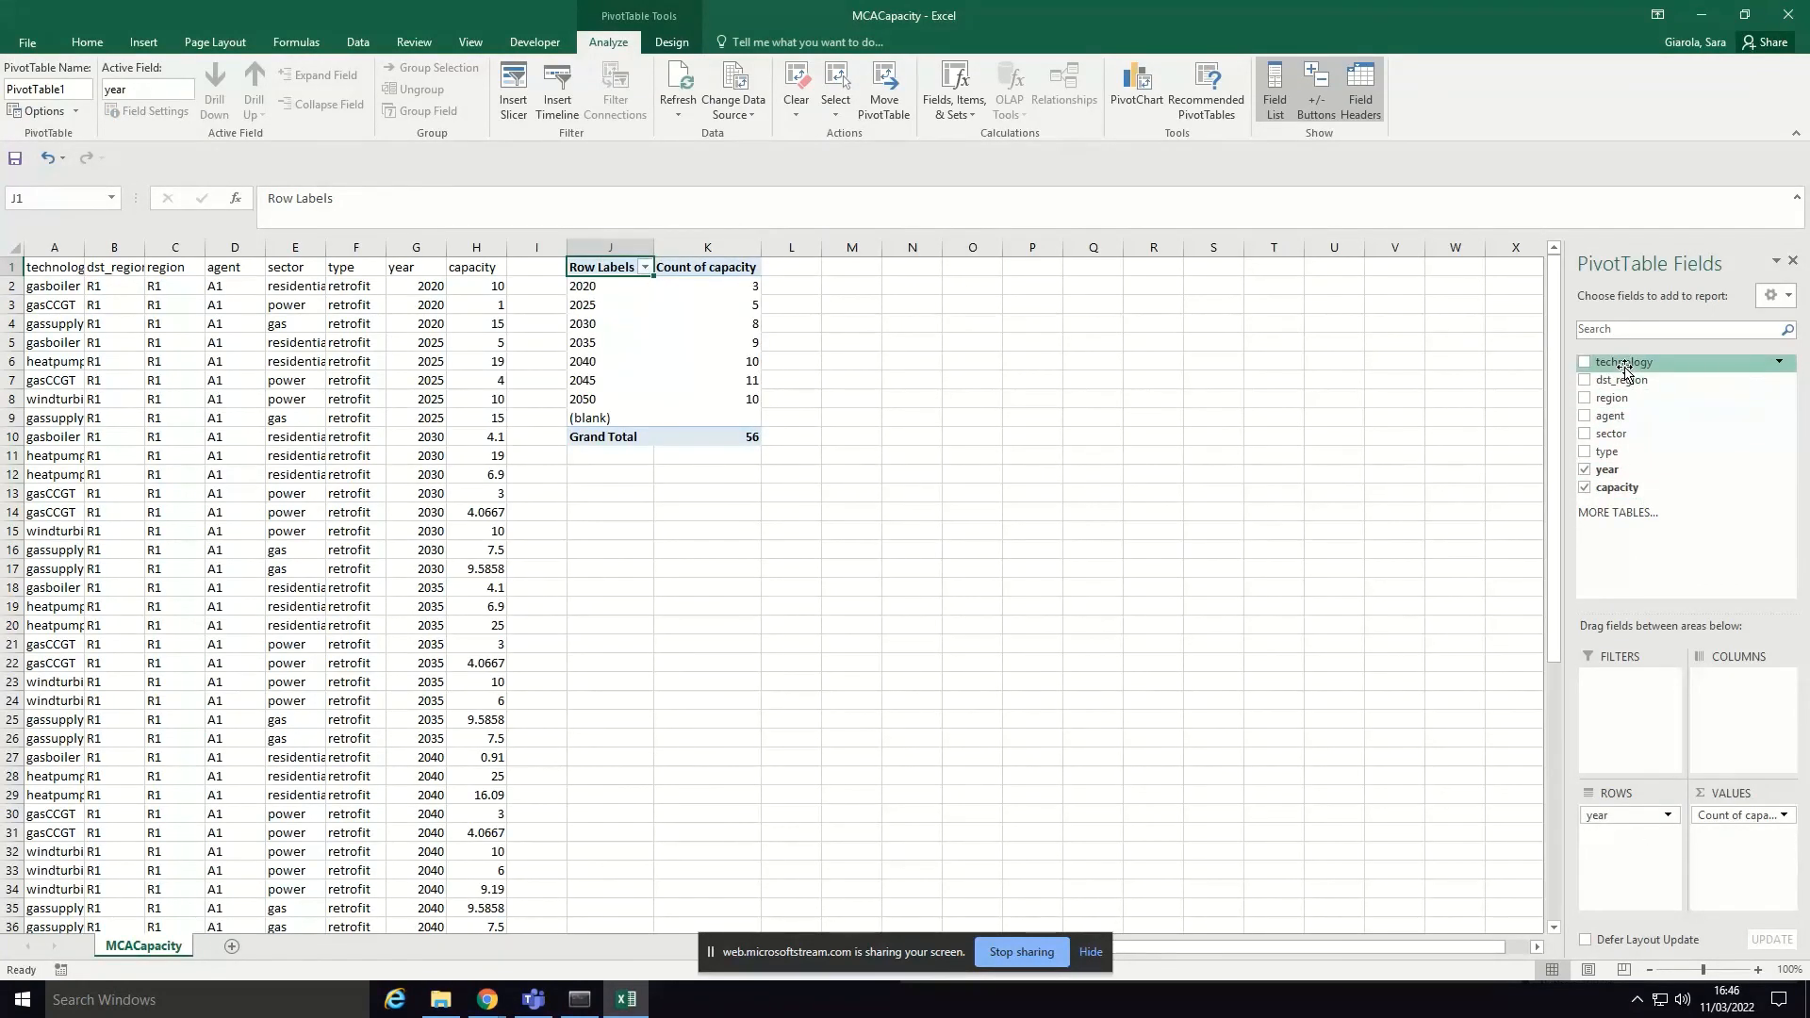
{"action": "left_click_drag", "start_coordinate": [1623, 371], "coordinate": [1744, 680]}
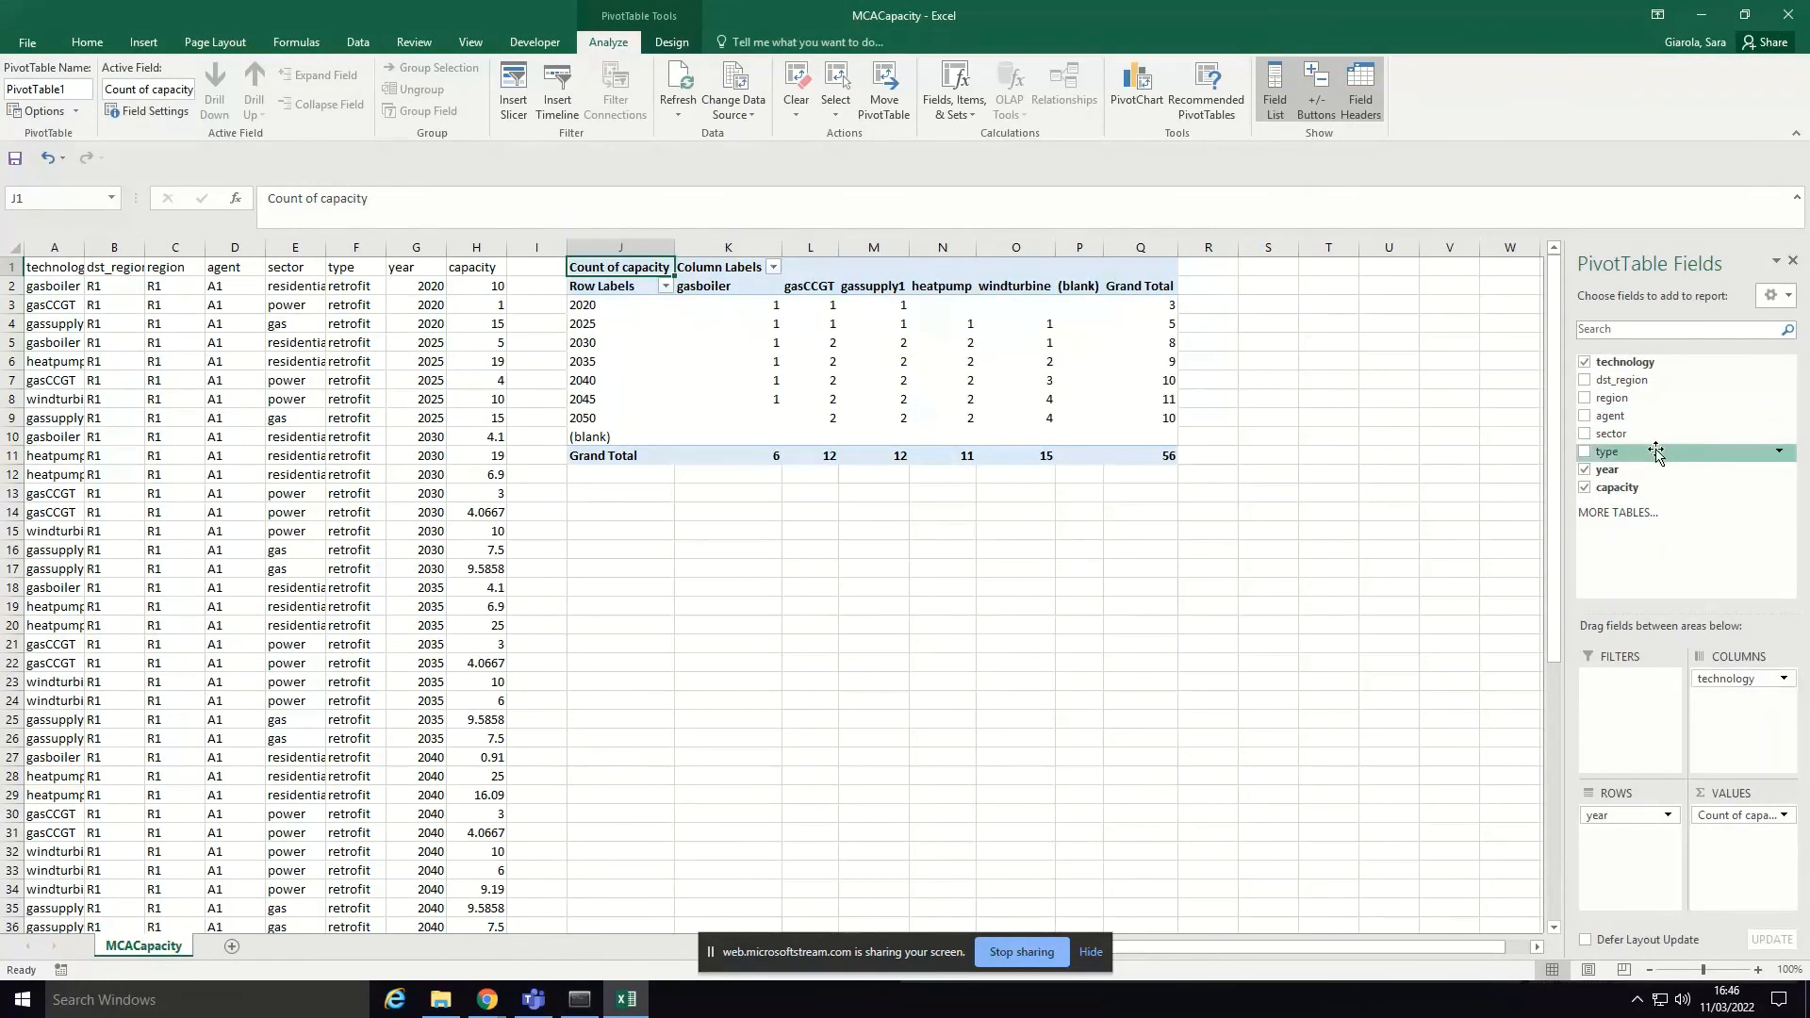
{"action": "left_click_drag", "start_coordinate": [1638, 441], "coordinate": [1645, 693]}
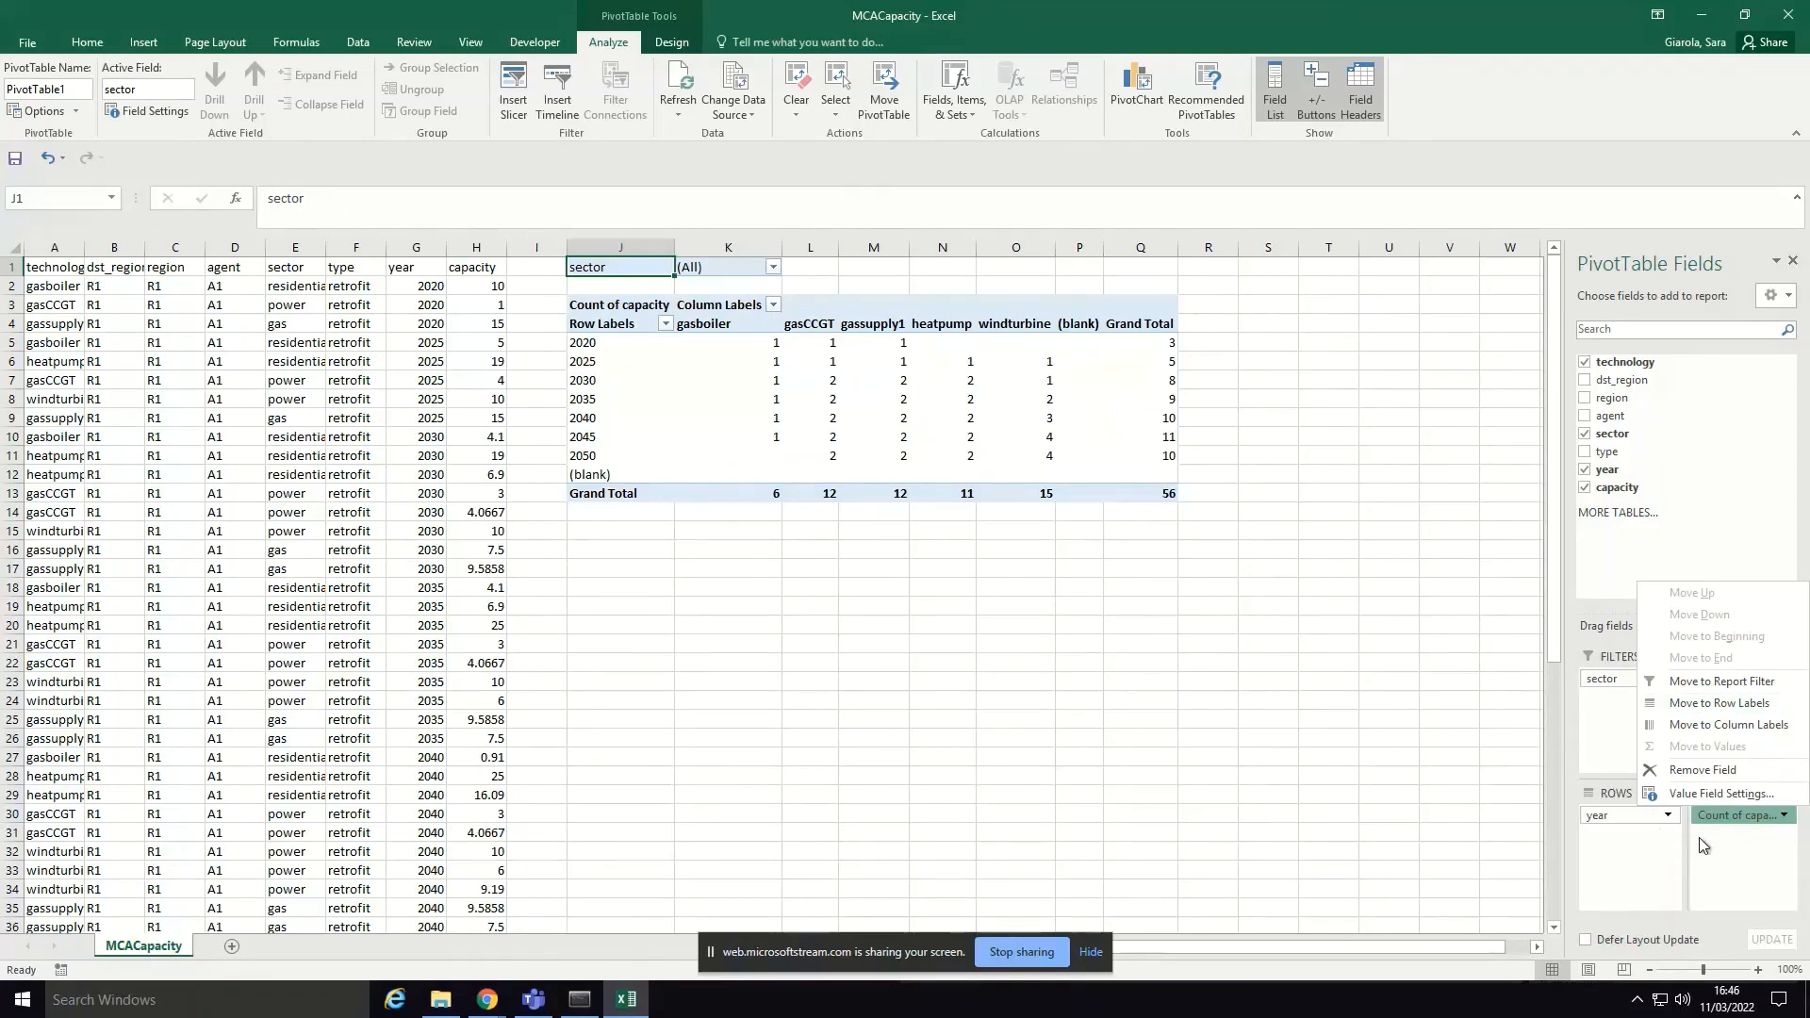
Step: Summarize the PivotTable's capacity field by Sum
{"action": "left_click", "coordinate": [1744, 796]}
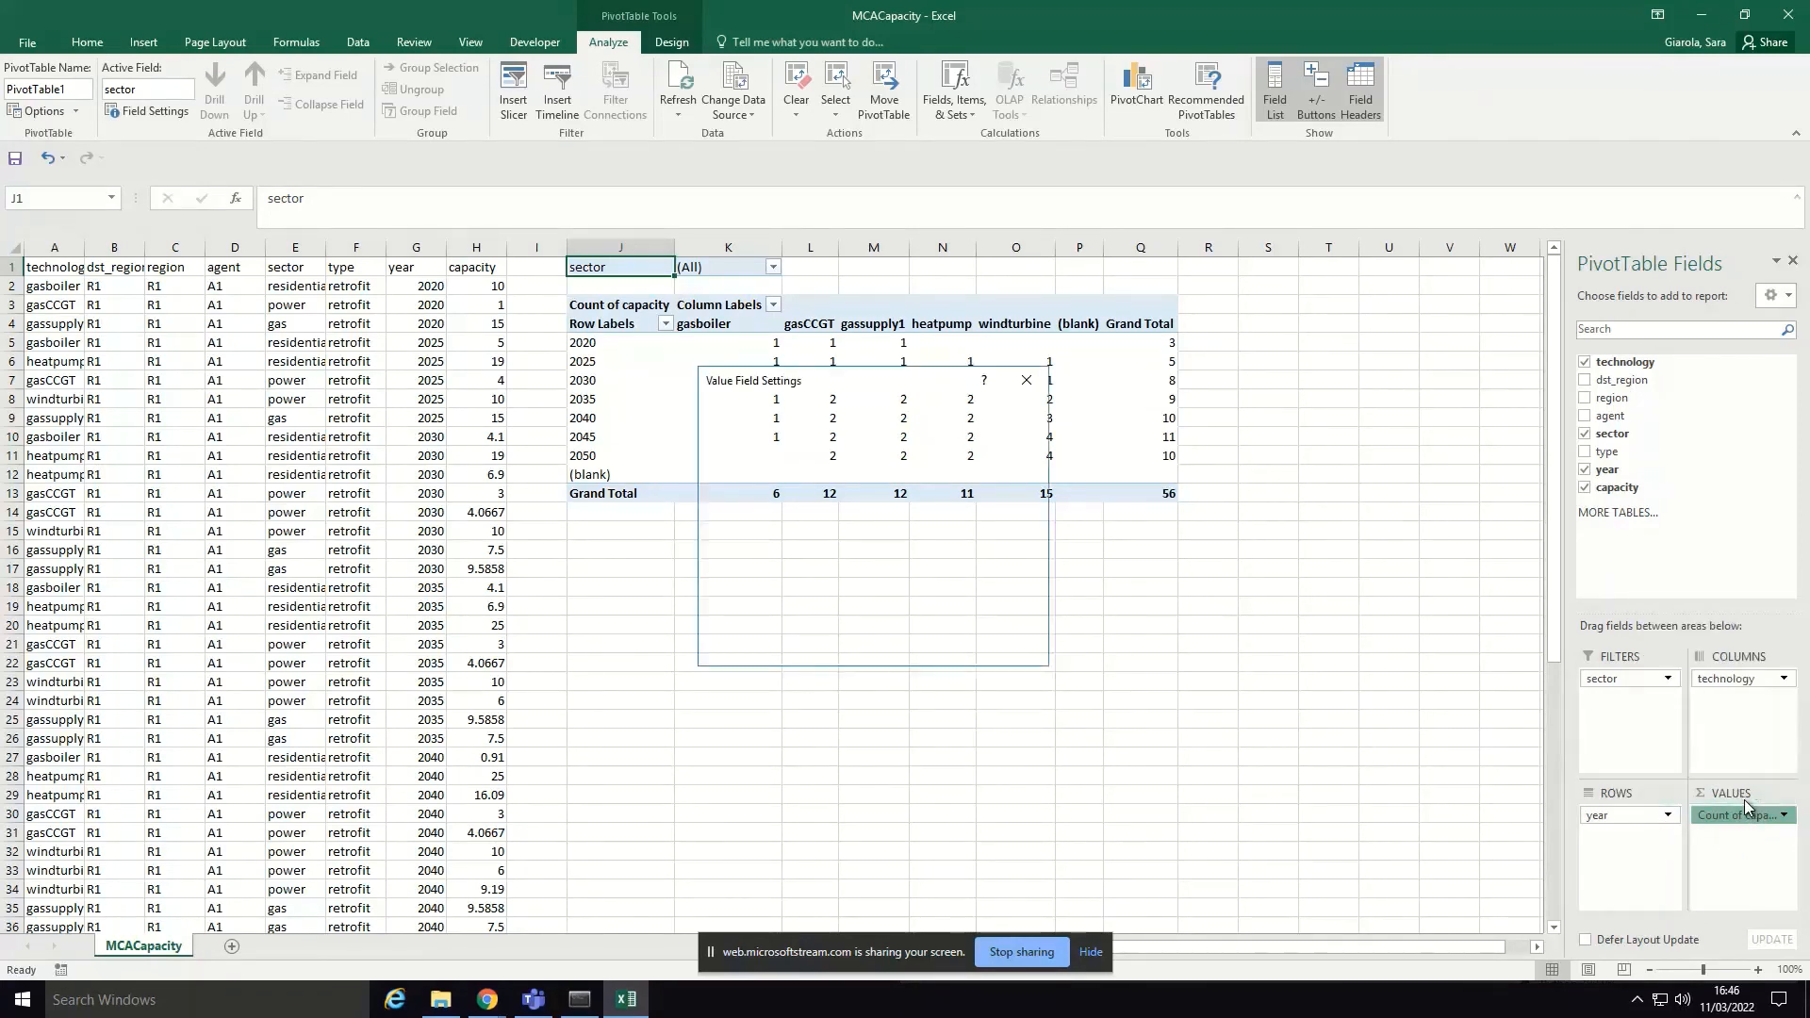
{"action": "left_click", "coordinate": [805, 535]}
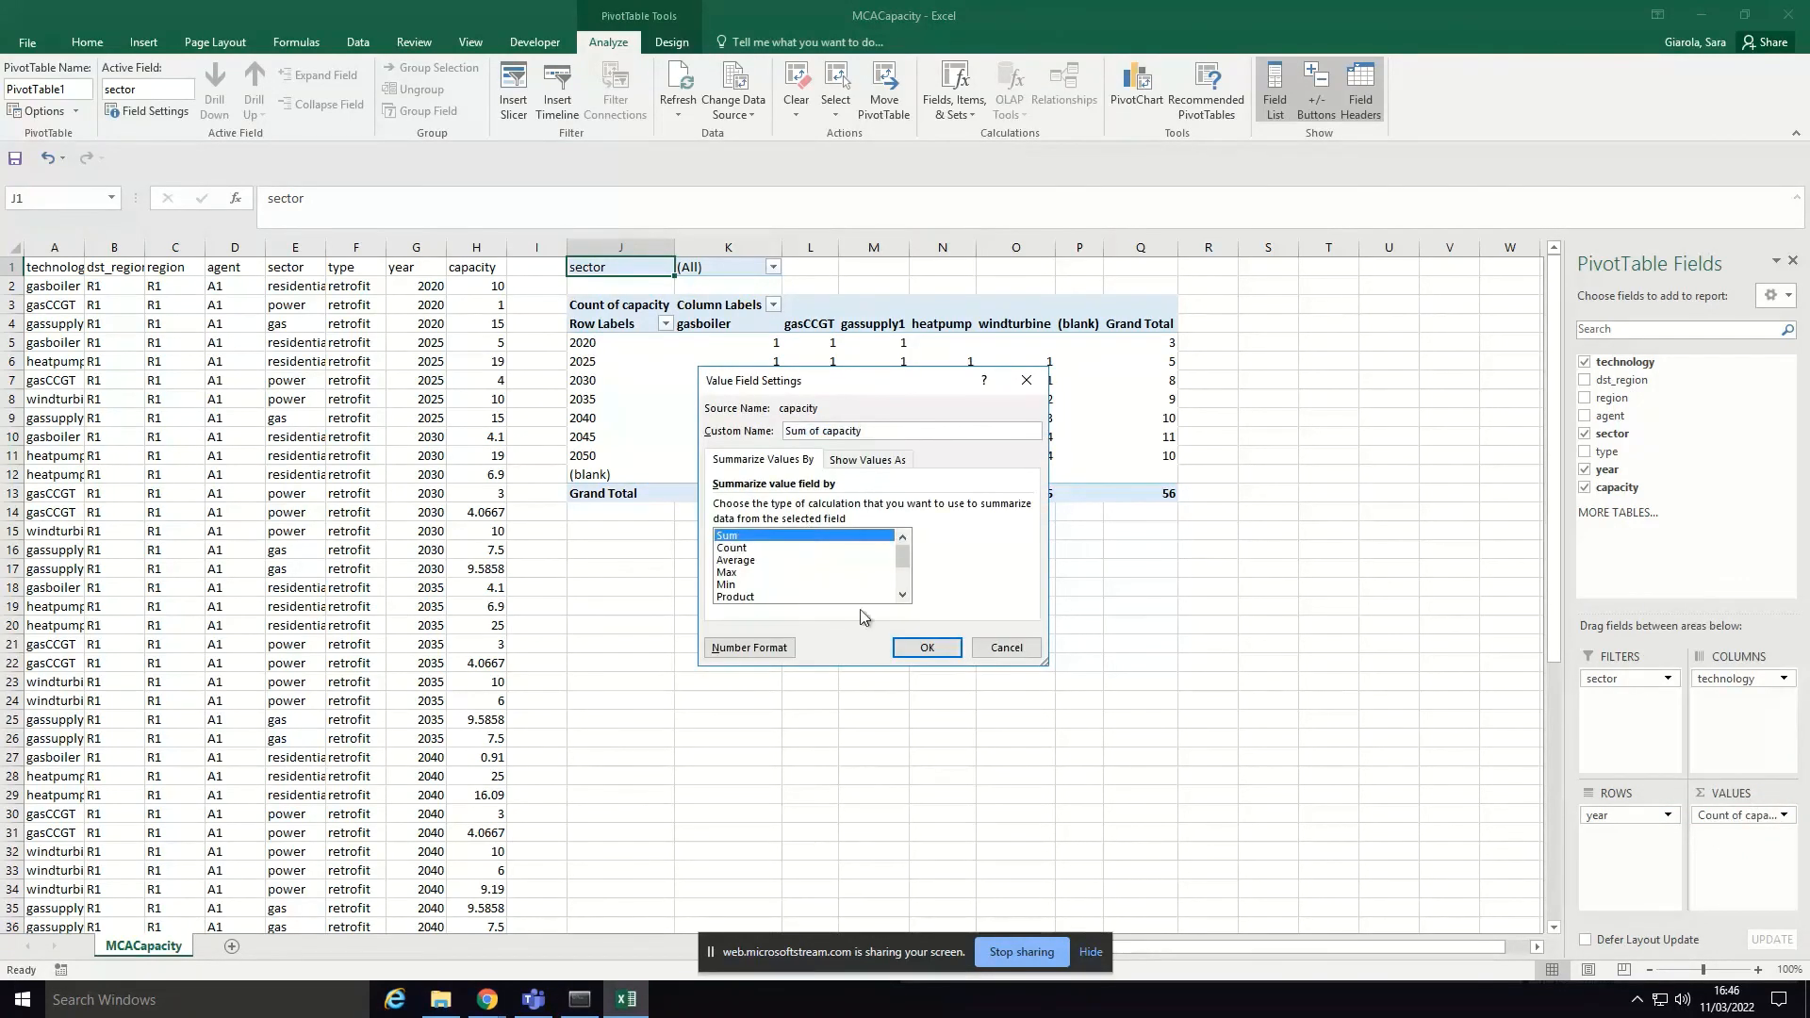
{"action": "left_click", "coordinate": [926, 647]}
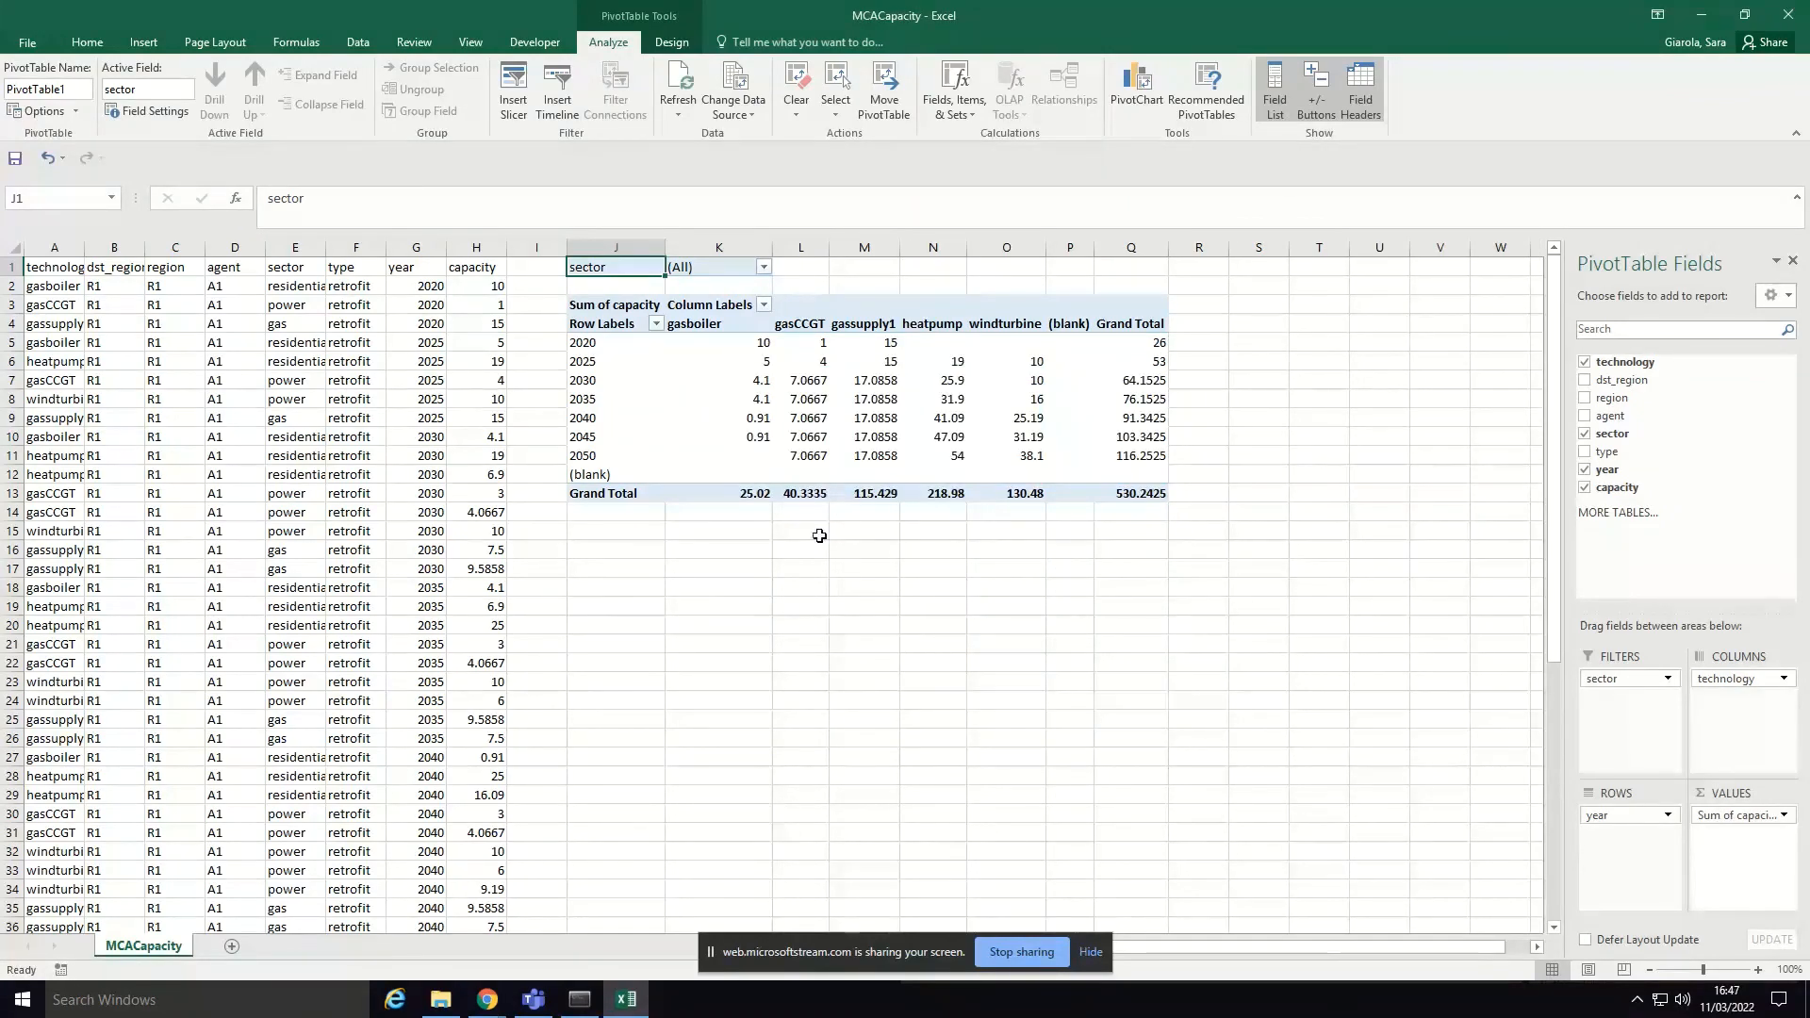
Step: Filter the PivotTable to show only the power sector
{"action": "left_click", "coordinate": [765, 271]}
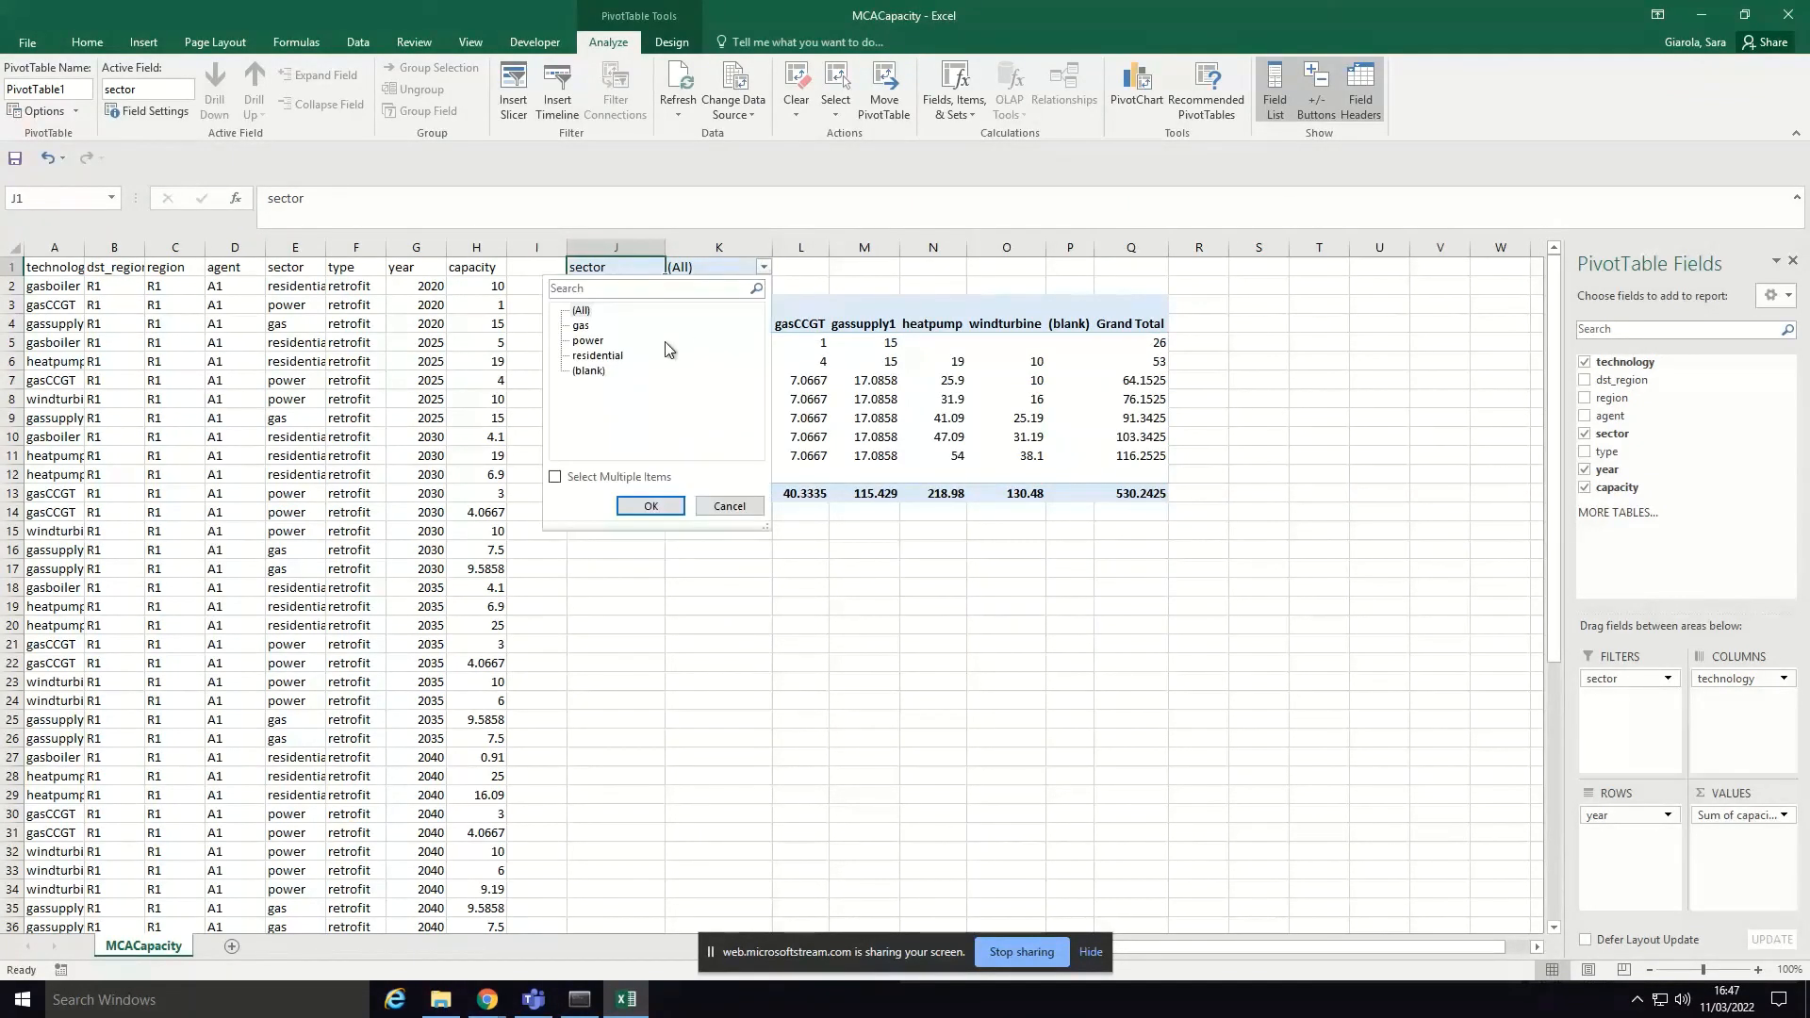
{"action": "left_click", "coordinate": [588, 340]}
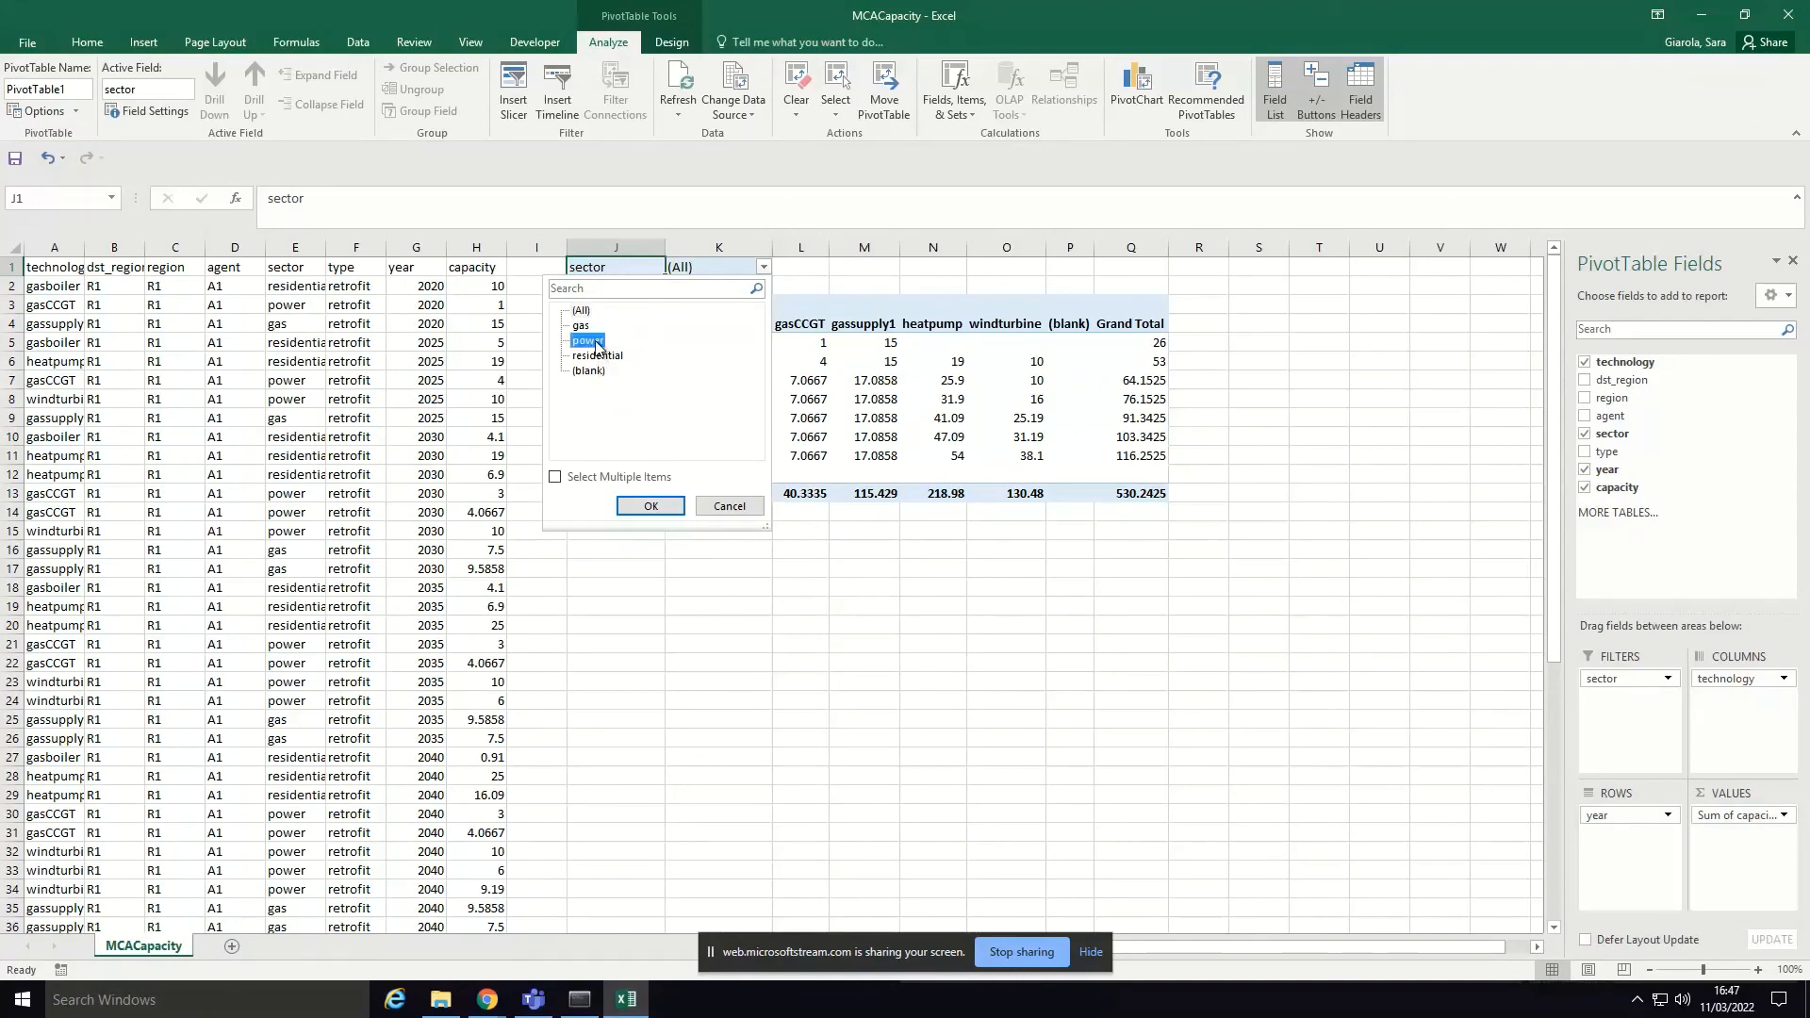
{"action": "left_click", "coordinate": [643, 506]}
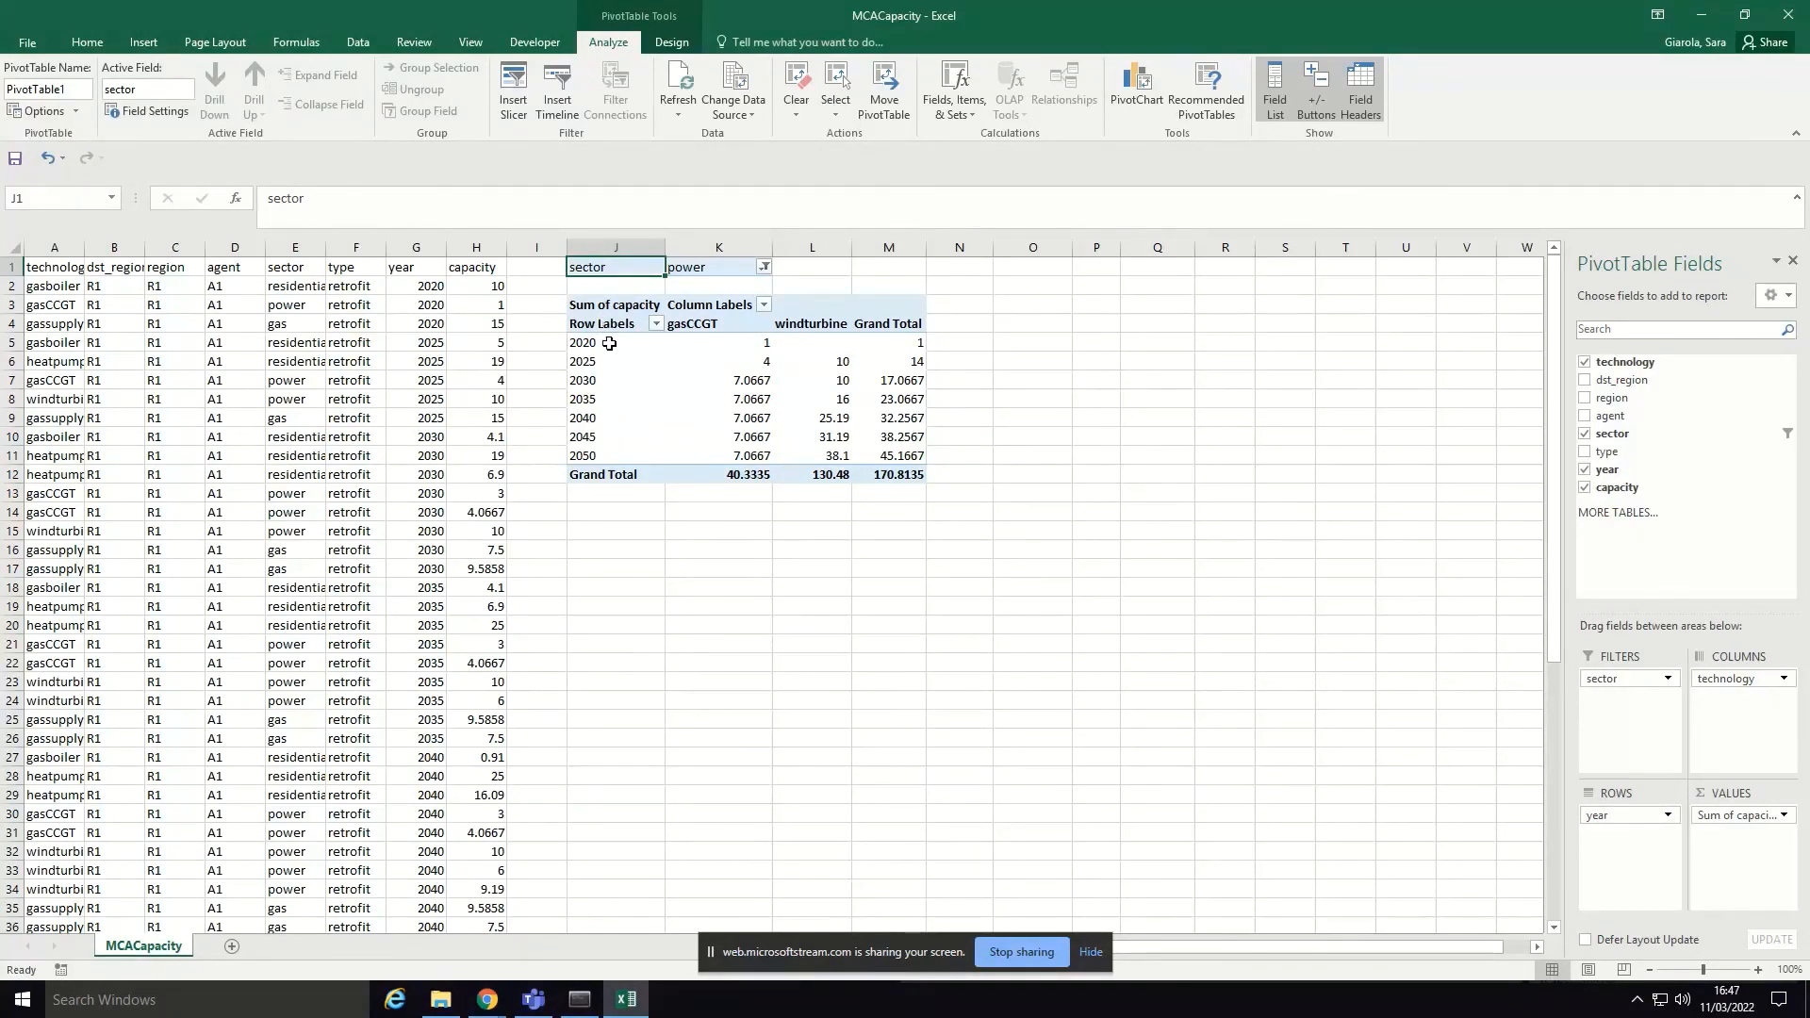
Step: Insert a Clustered Column PivotChart from the power capacity data in J5:L11 and place it below the PivotTable
{"action": "left_click_drag", "start_coordinate": [609, 343], "coordinate": [808, 456]}
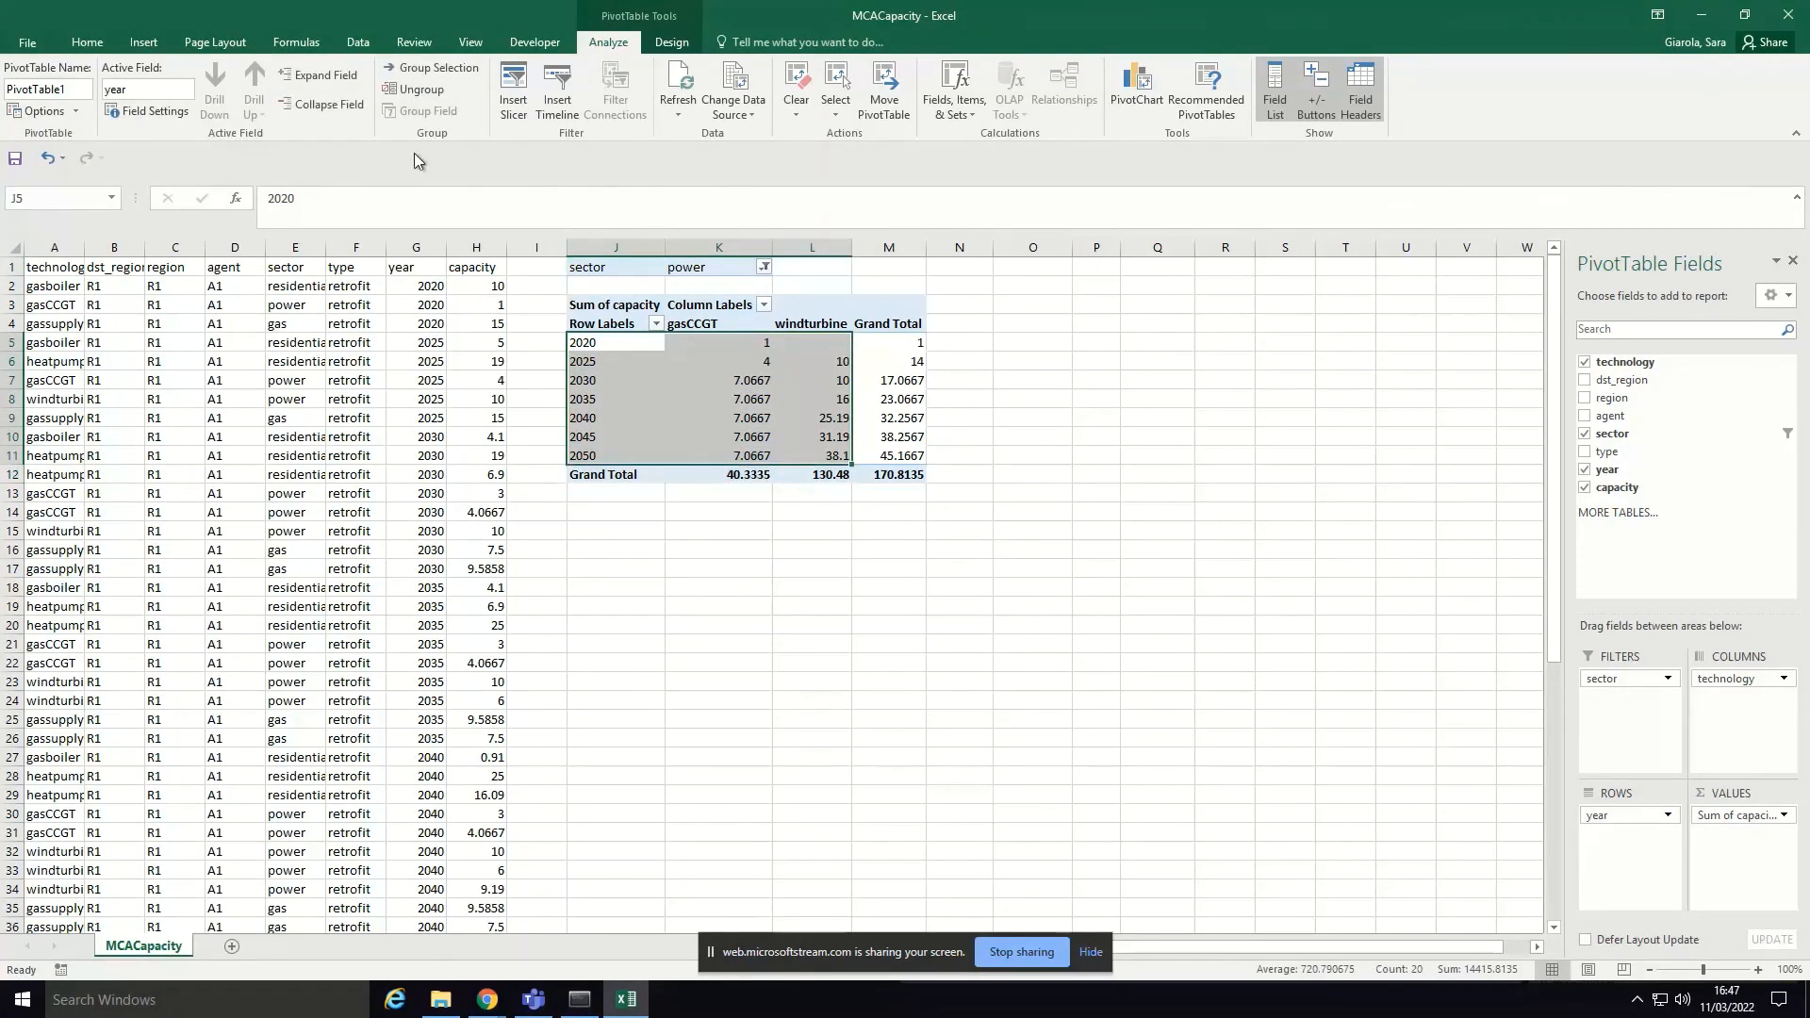
{"action": "left_click", "coordinate": [143, 42]}
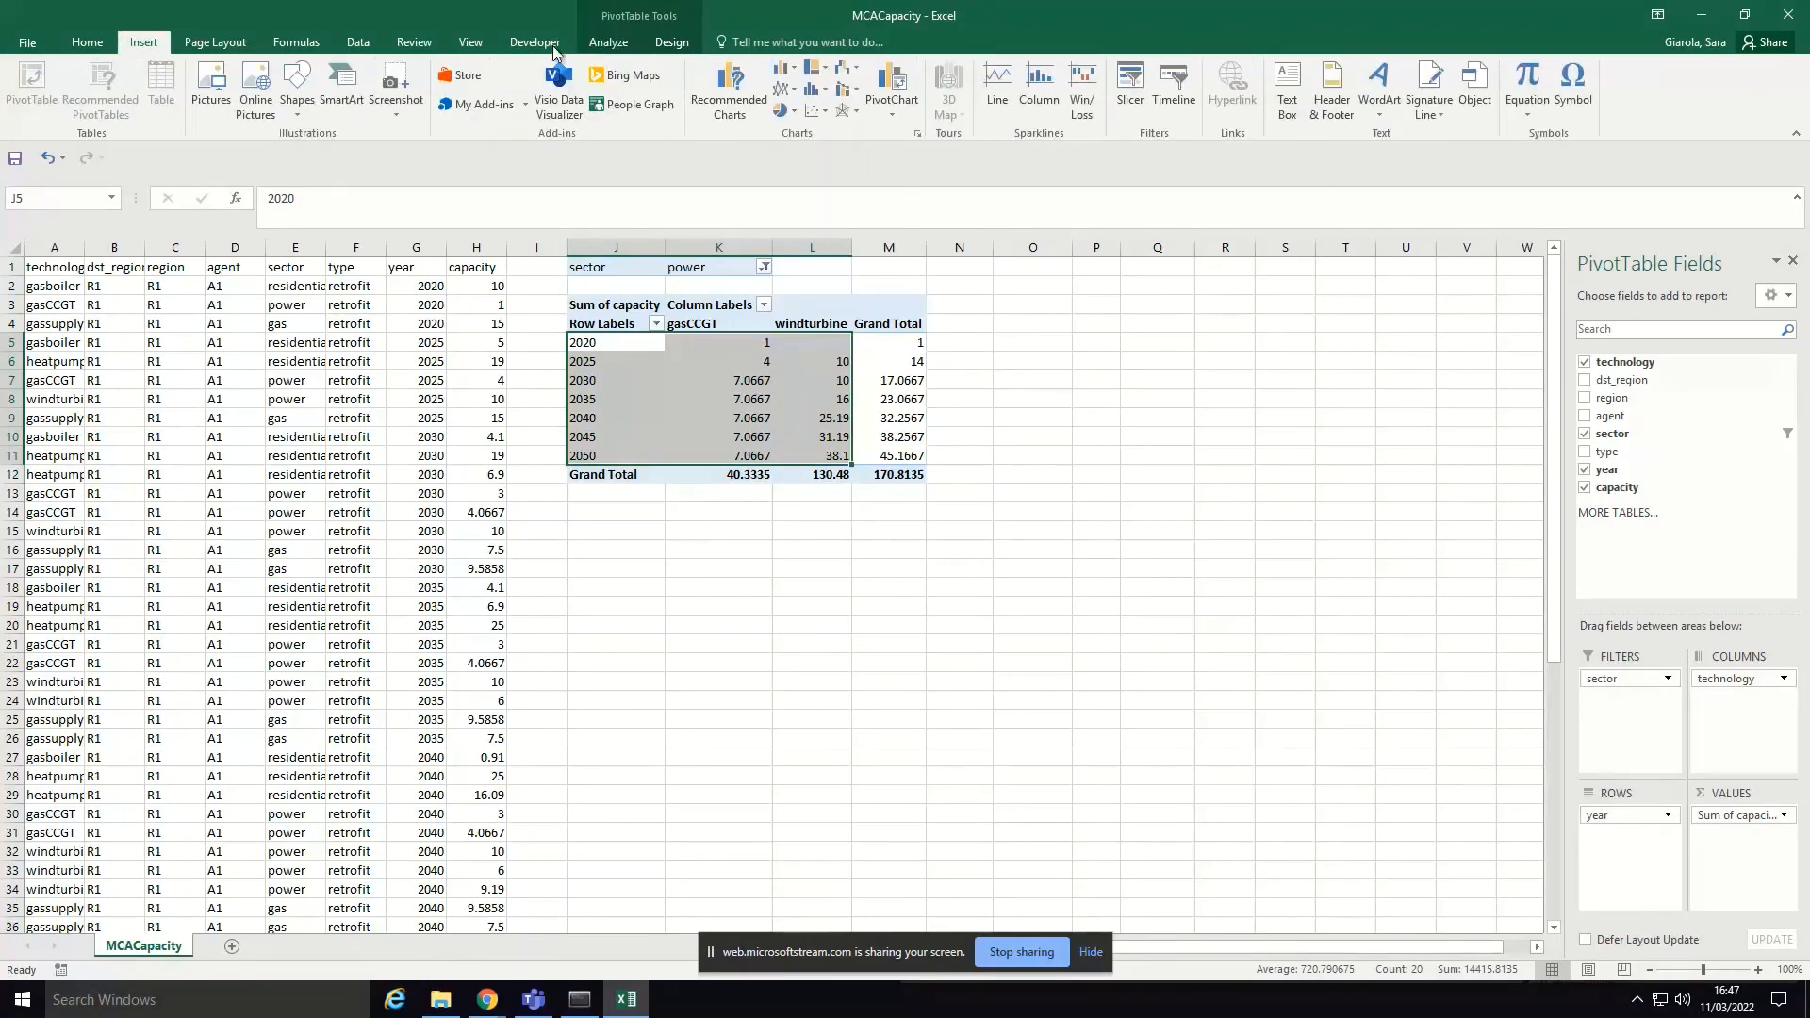
{"action": "left_click", "coordinate": [690, 96]}
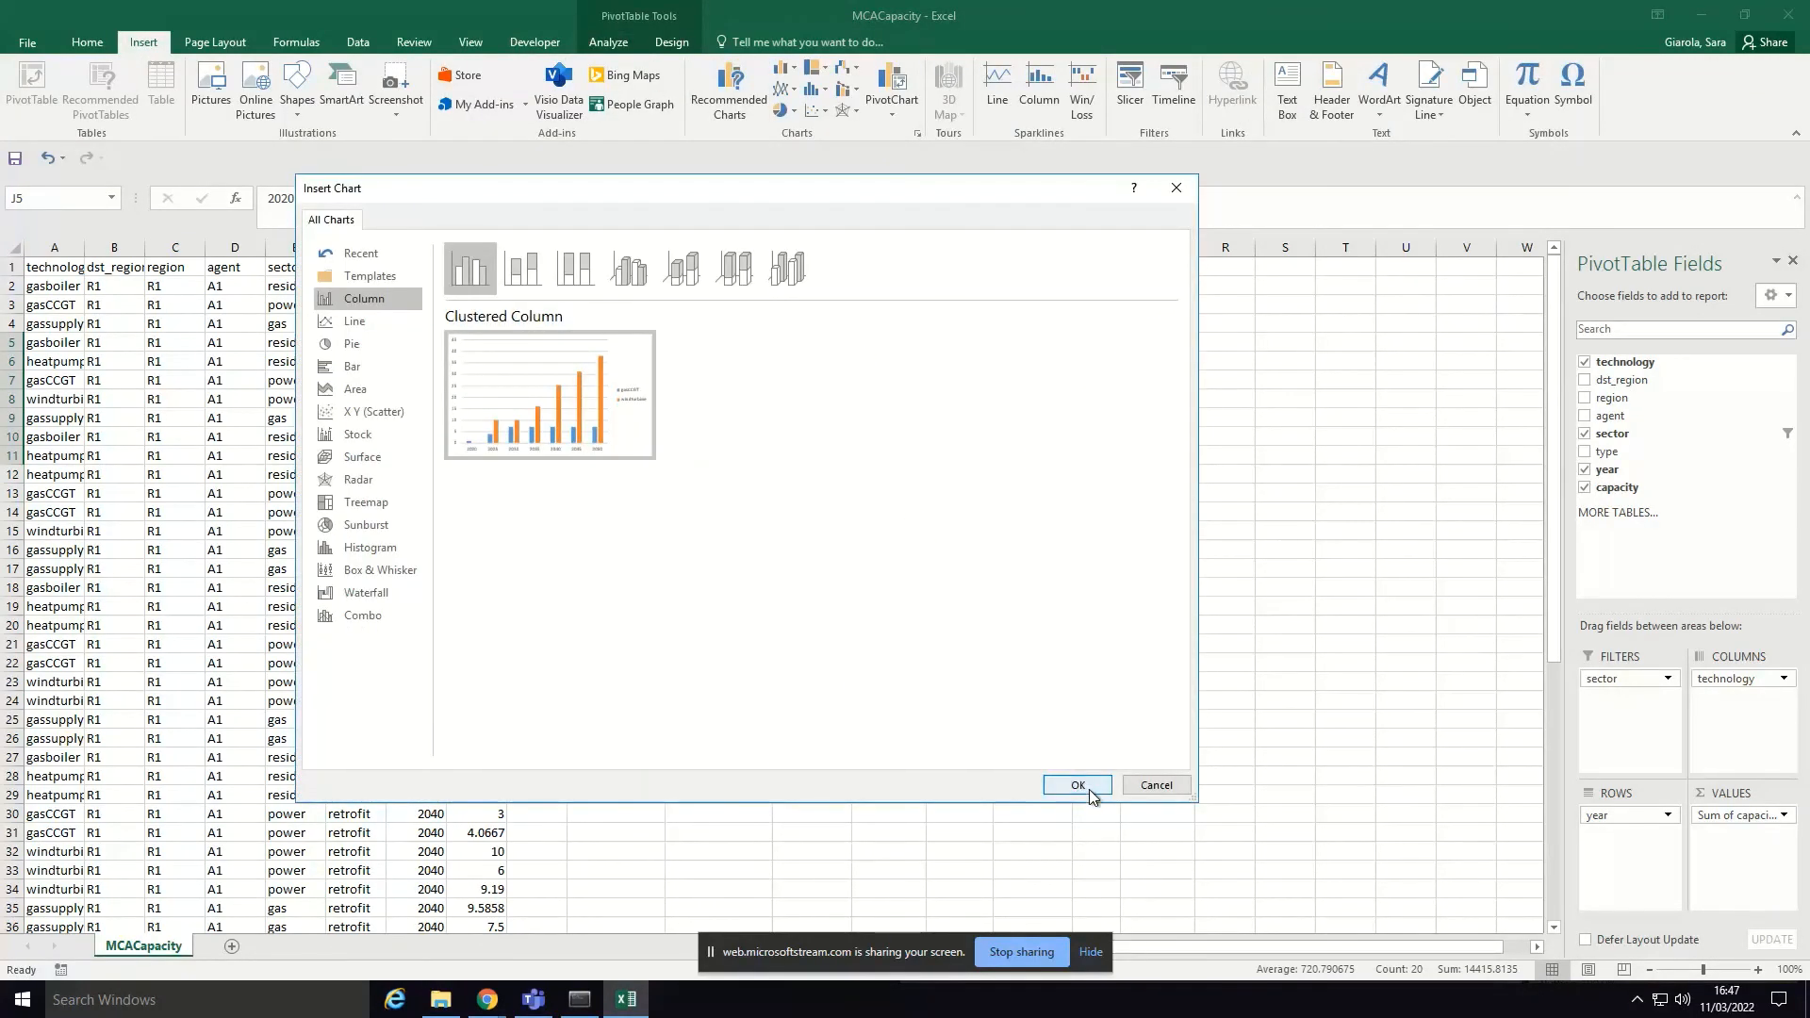
{"action": "left_click", "coordinate": [1089, 792]}
{"action": "left_click_drag", "start_coordinate": [997, 514], "coordinate": [992, 596]}
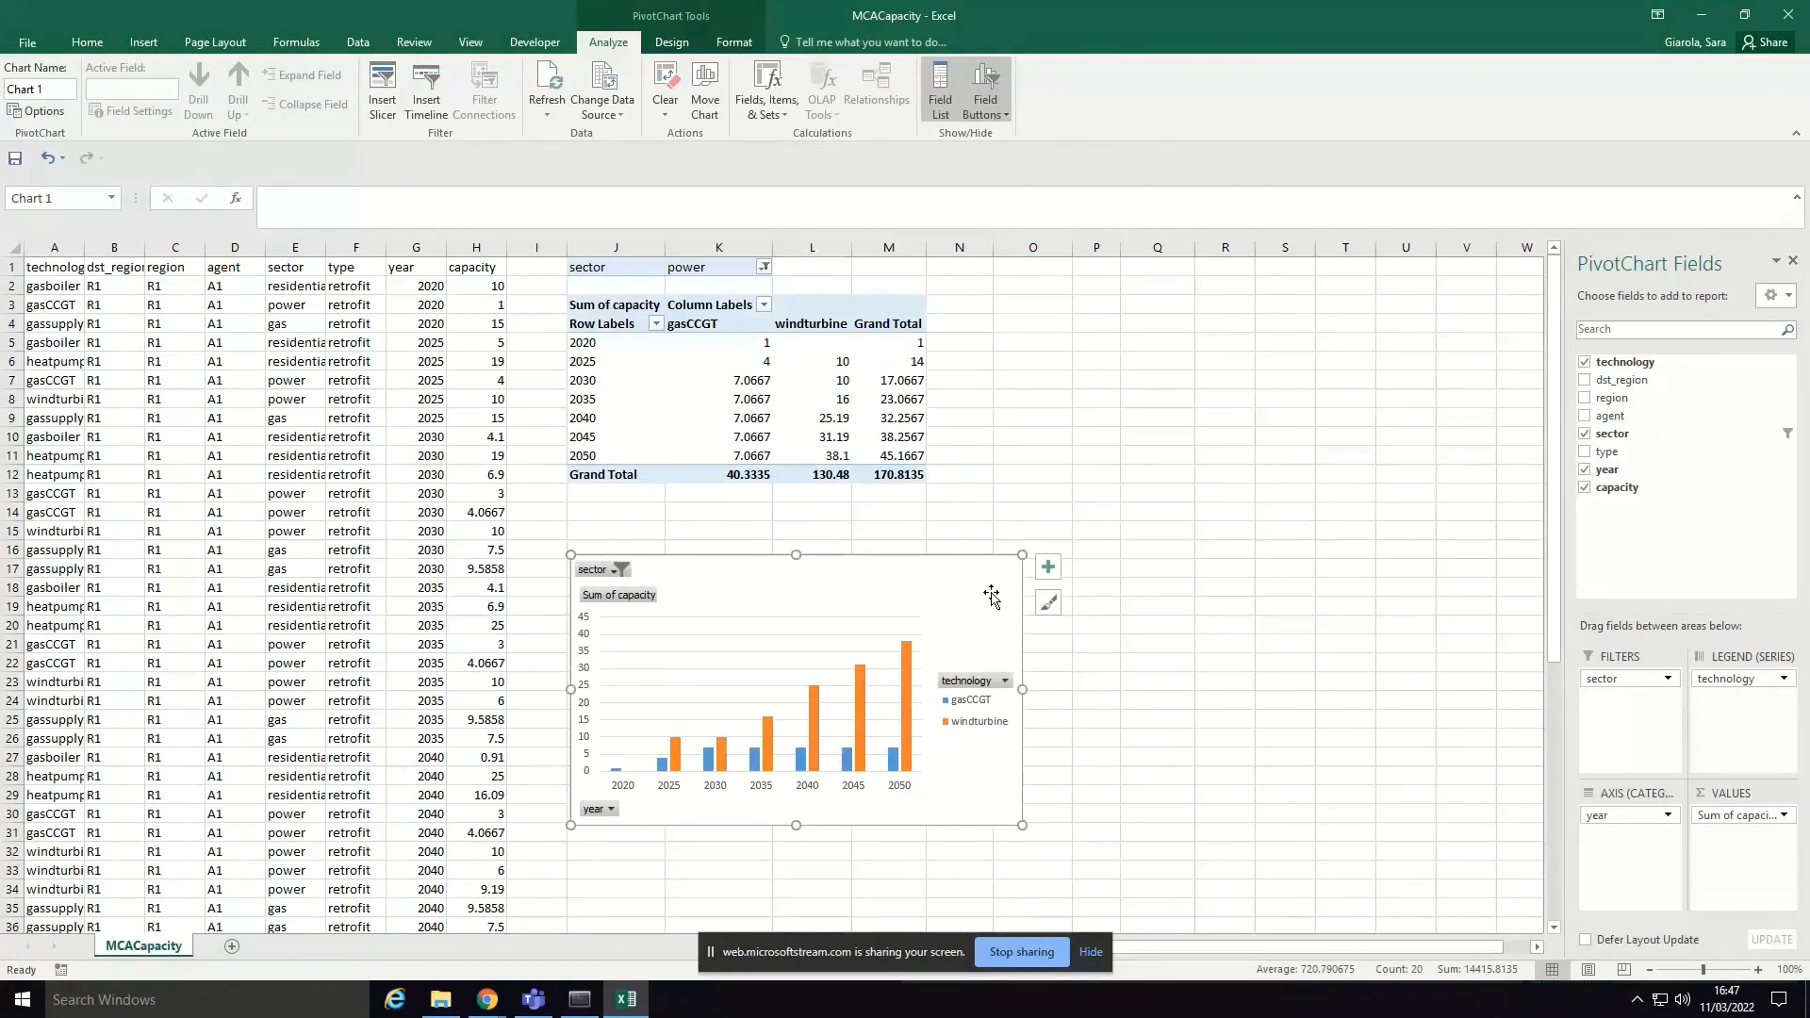
Step: Switch to Chrome and return to the hands_on_1.pdf guide
{"action": "left_click", "coordinate": [499, 1003]}
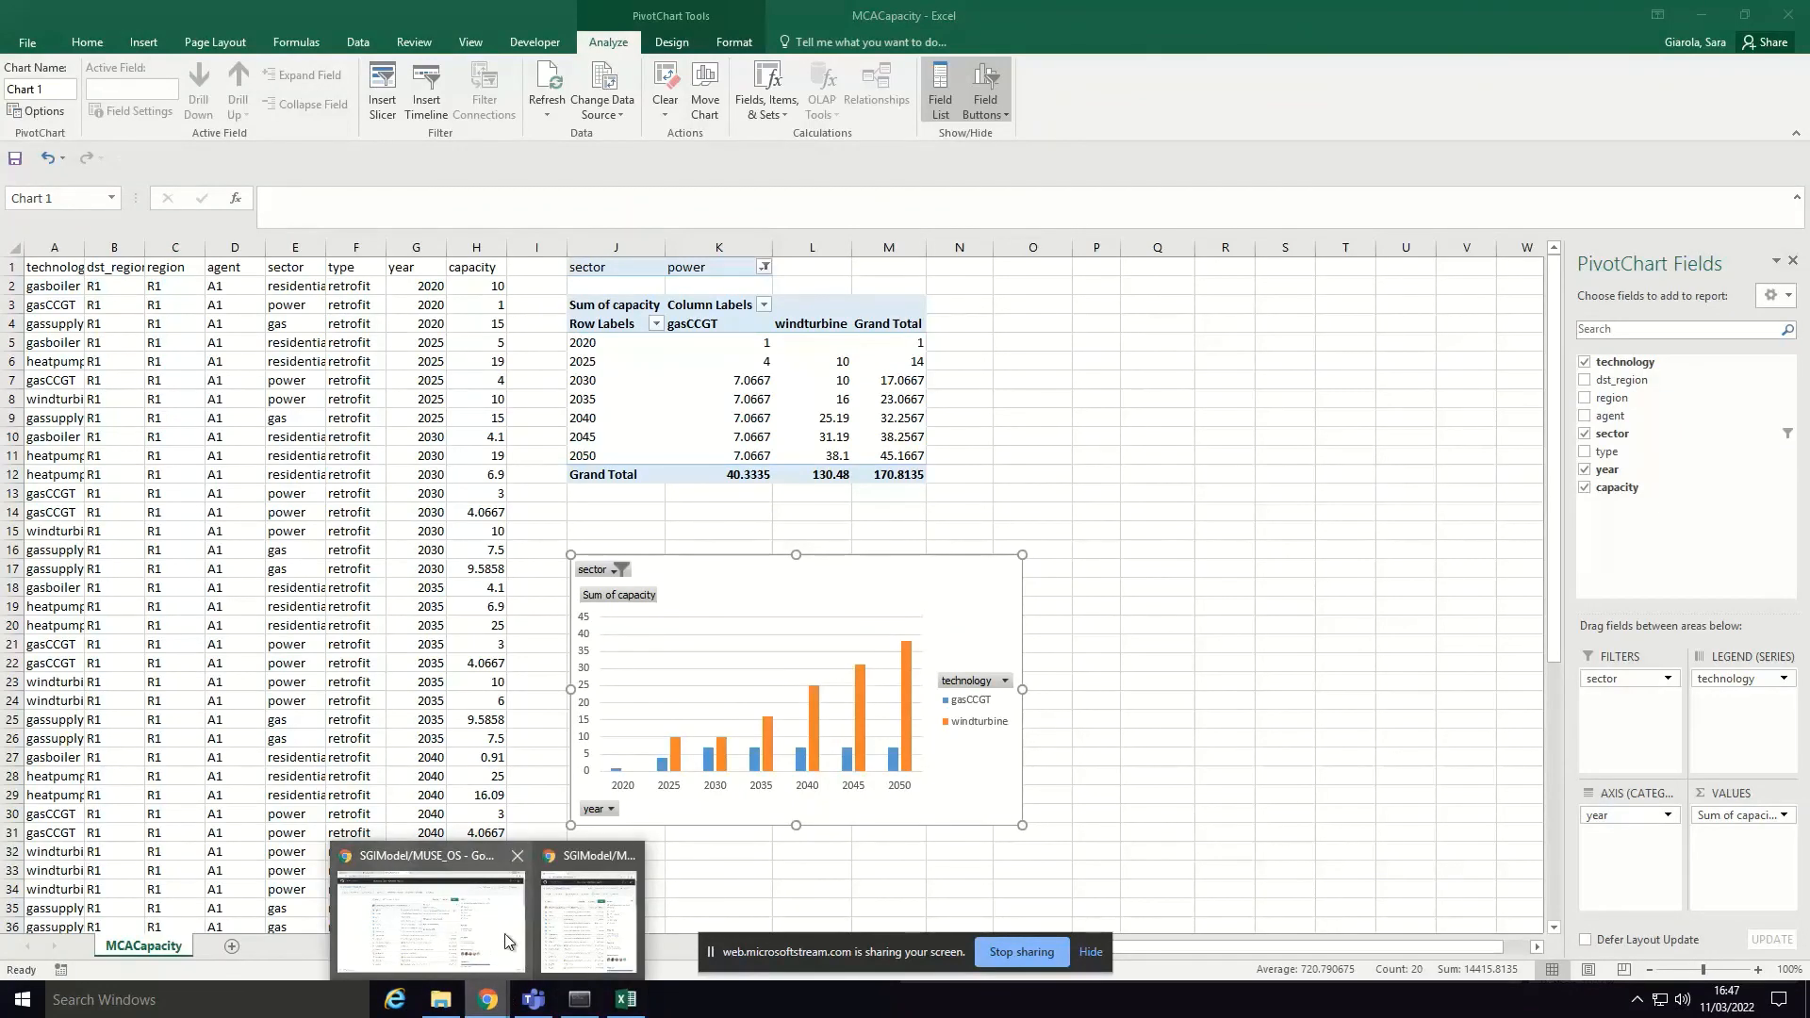
{"action": "left_click", "coordinate": [461, 941]}
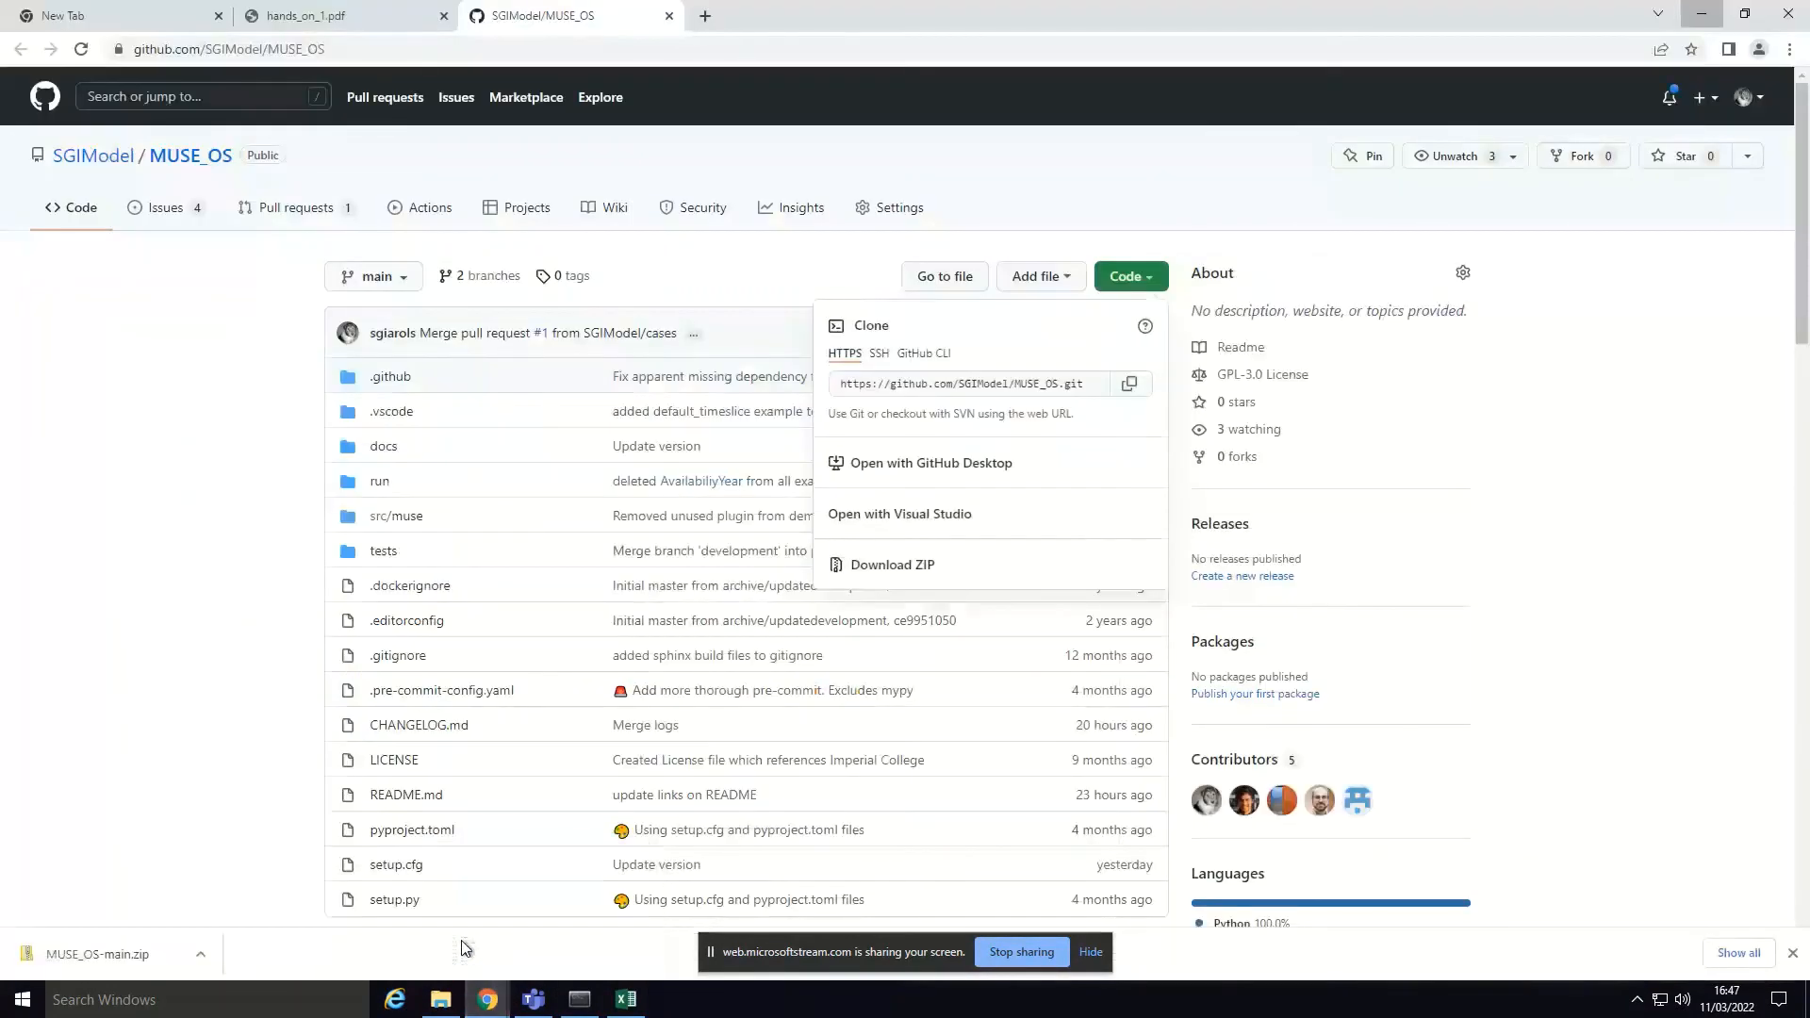
{"action": "left_click", "coordinate": [358, 11]}
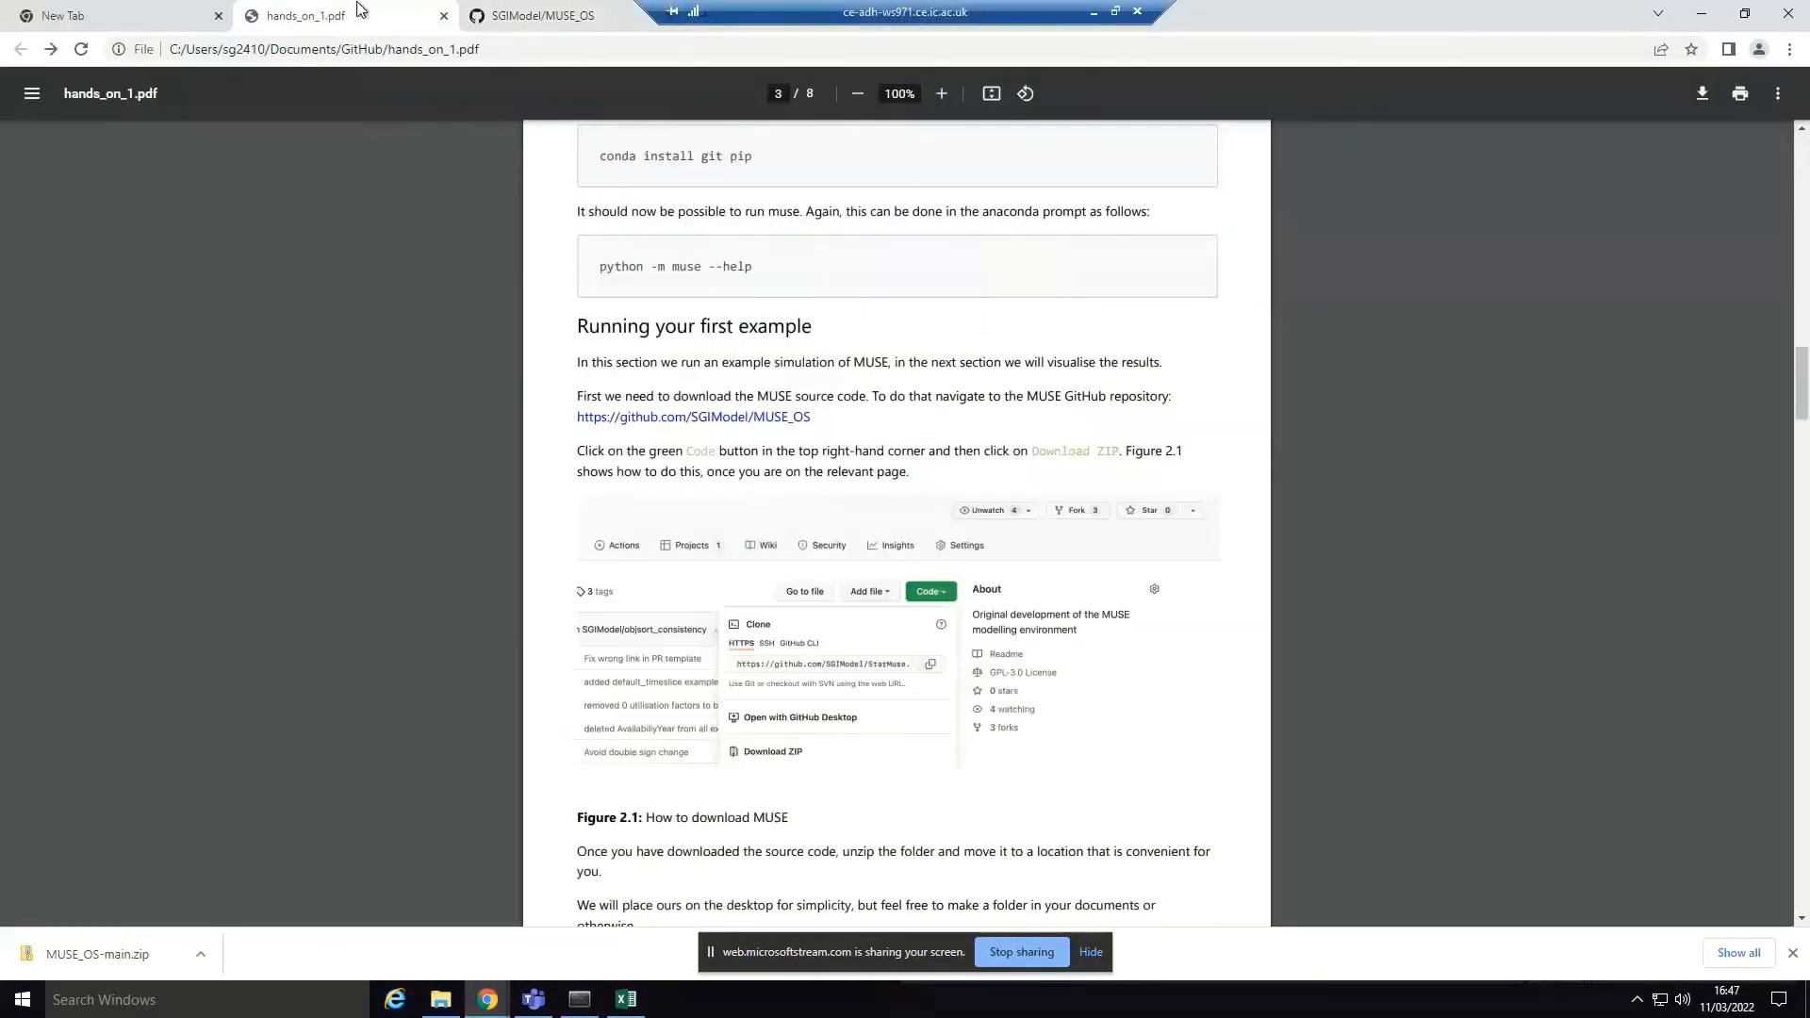